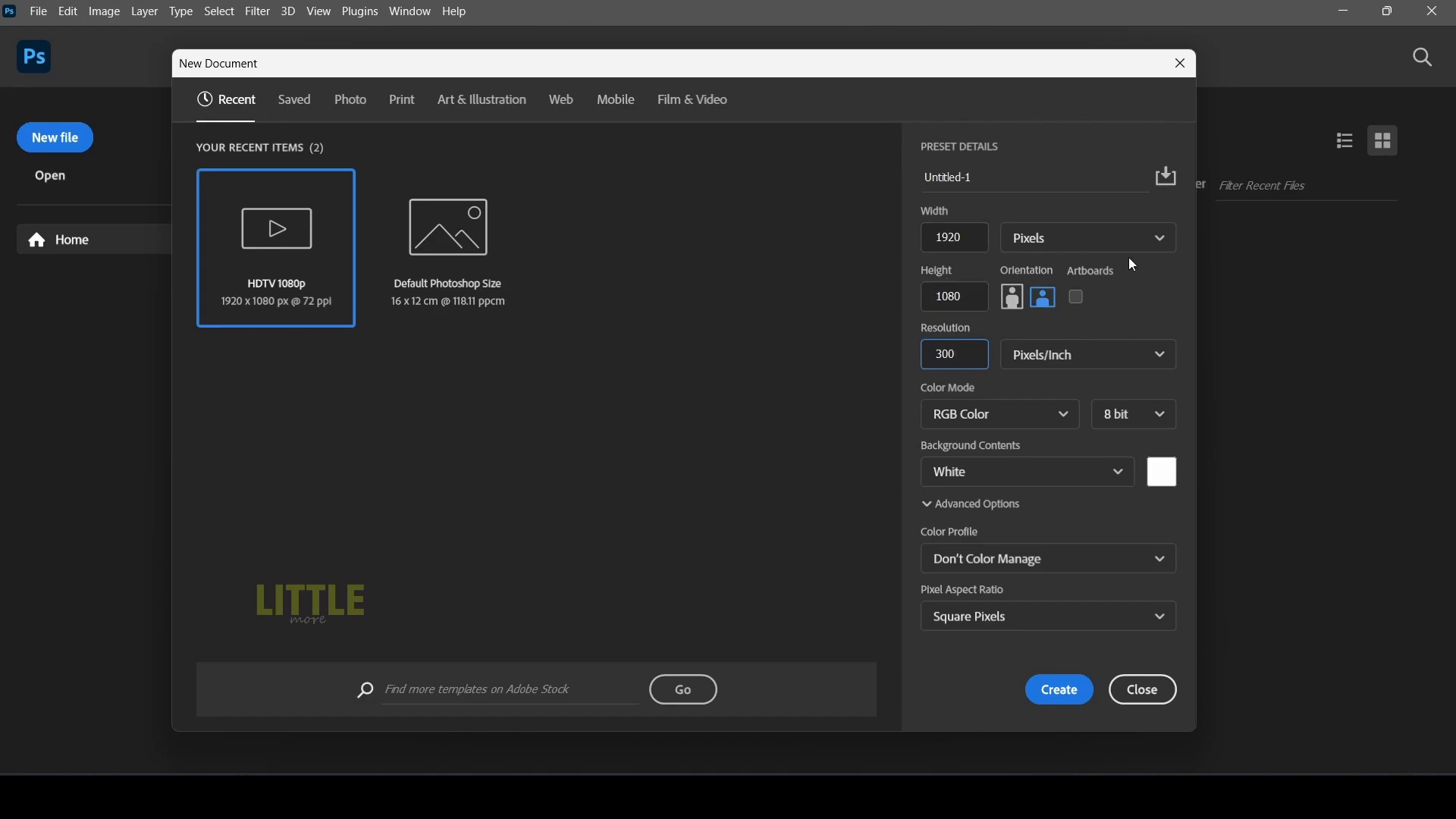
# - Name the new 1920×1080, 300 ppi document 'Thumbnail' and create it
pyautogui.click(1062, 177)
pyautogui.write('Thumbnail')
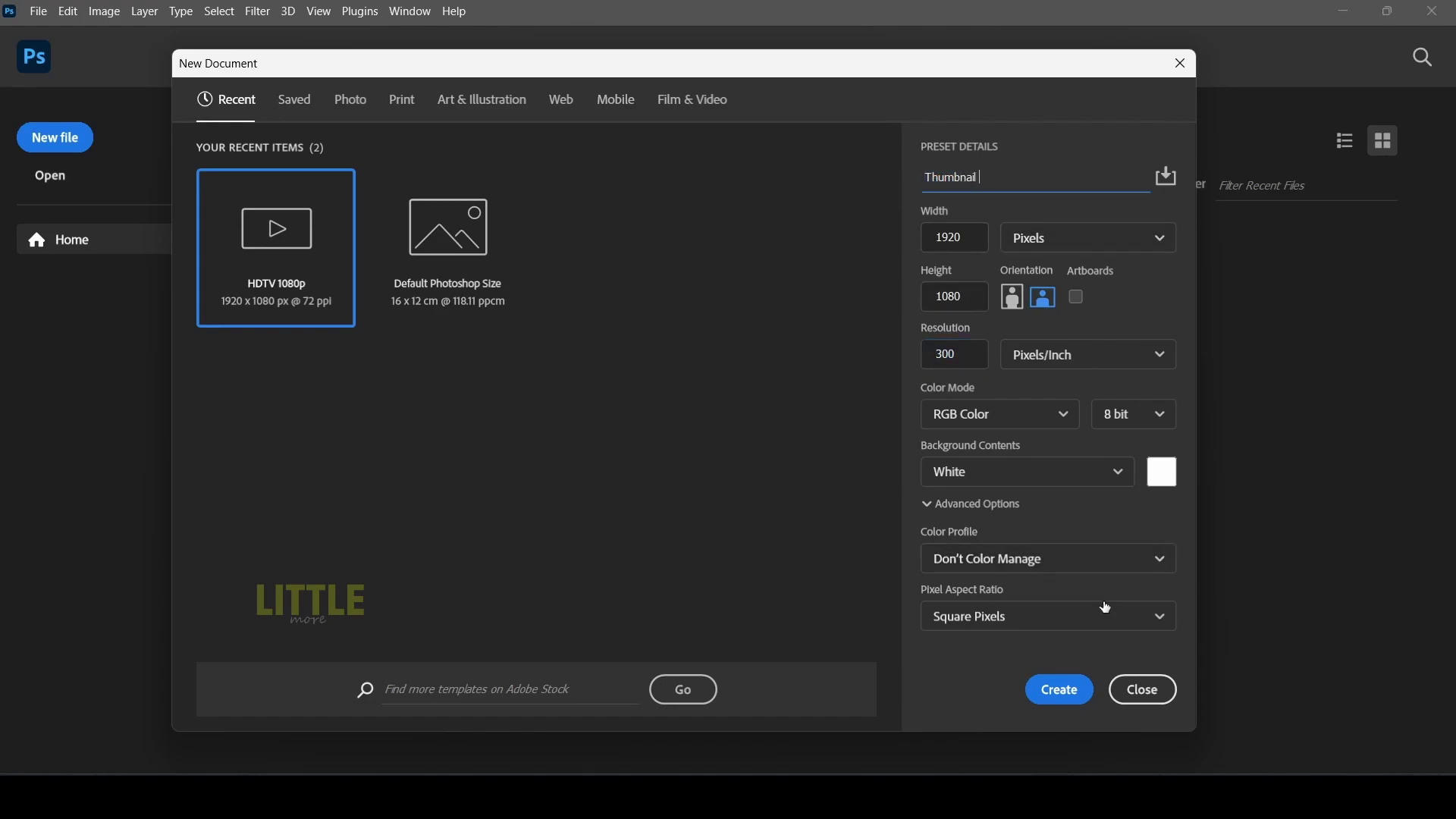
pyautogui.click(1060, 690)
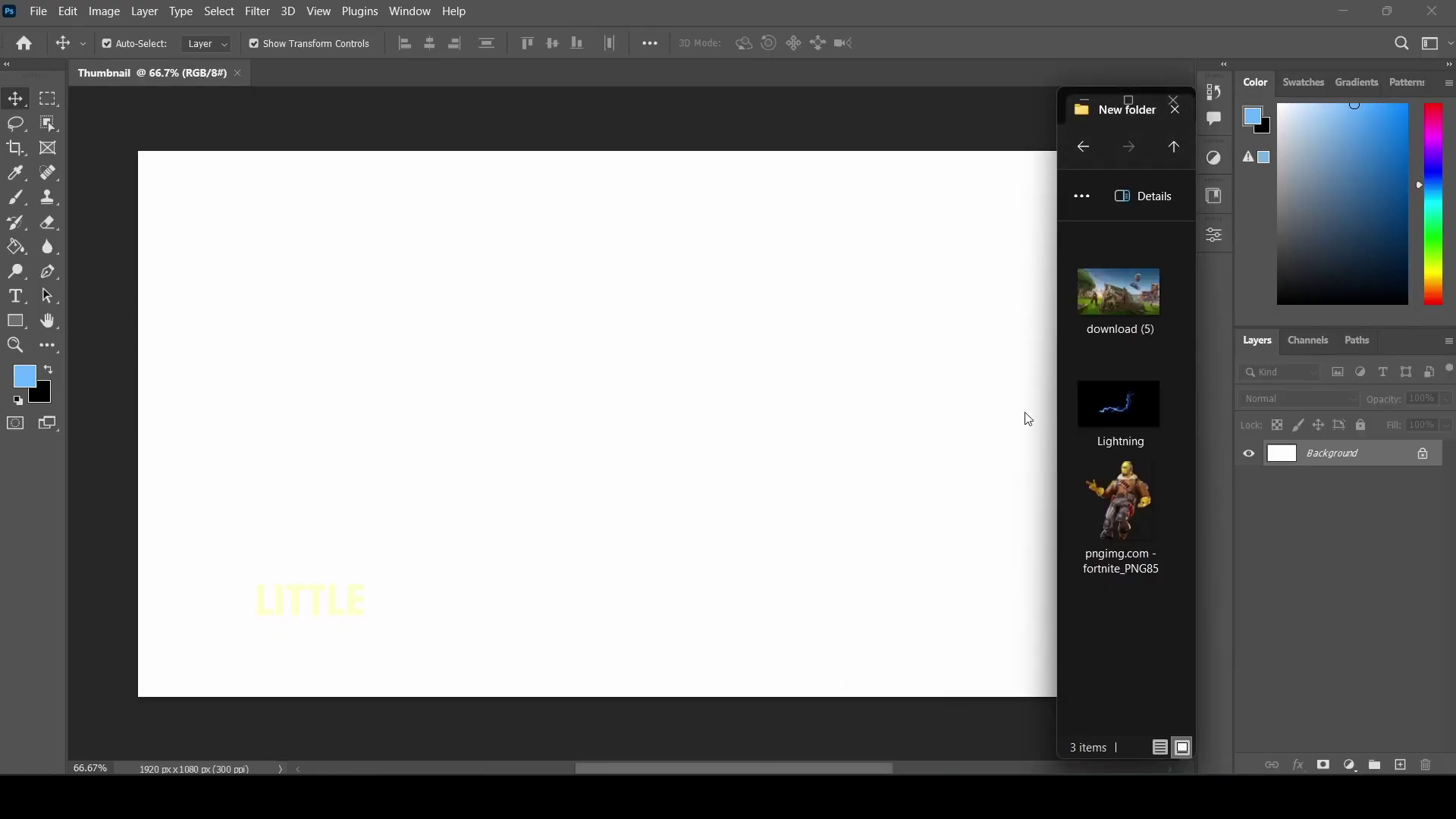
# - Place the Fortnite battle scene, scale it to fill the canvas, and centre it on the canvas
pyautogui.moveTo(1088, 318); pyautogui.dragTo(965, 341)
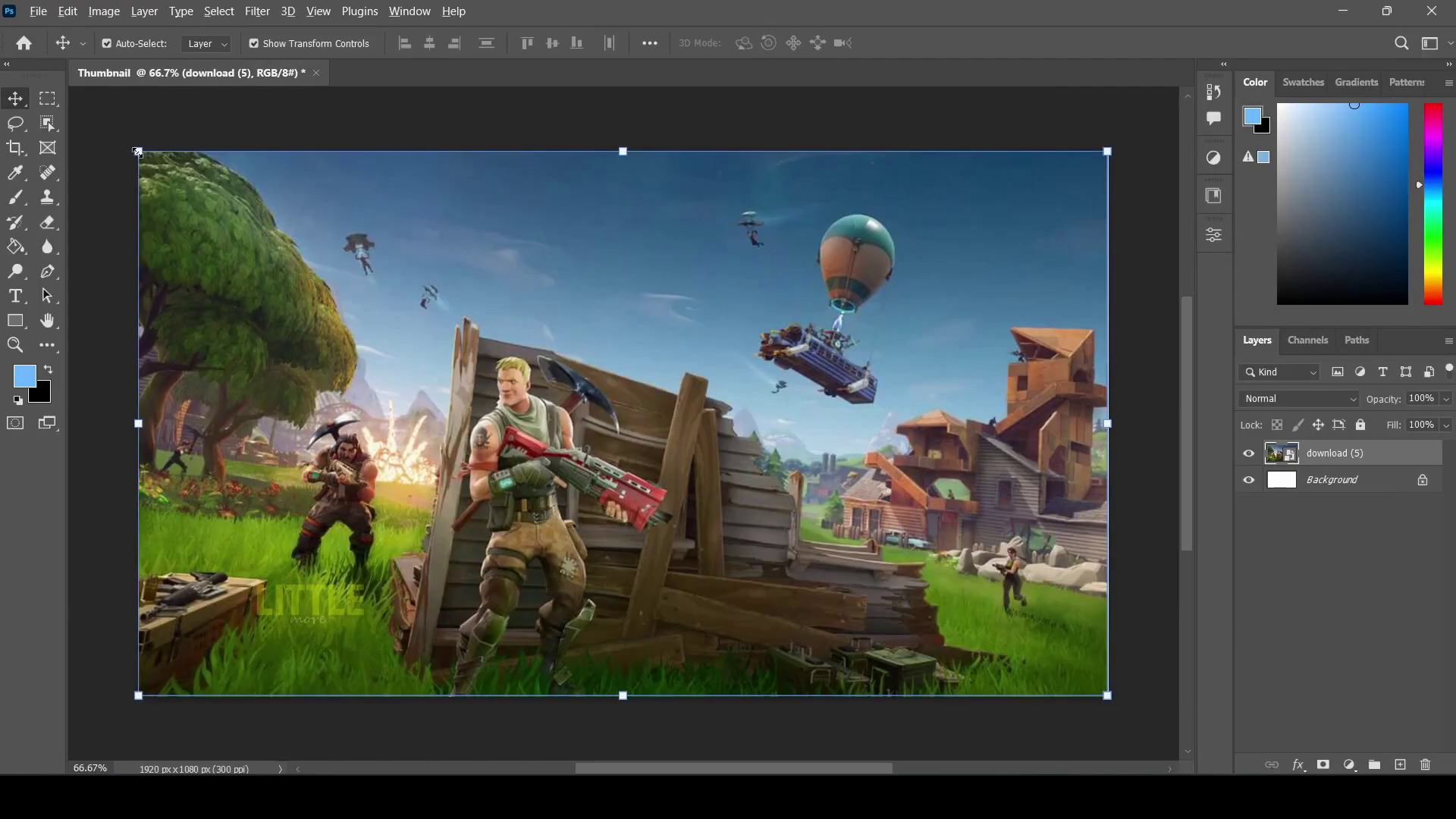
pyautogui.moveTo(137, 151); pyautogui.dragTo(129, 150)
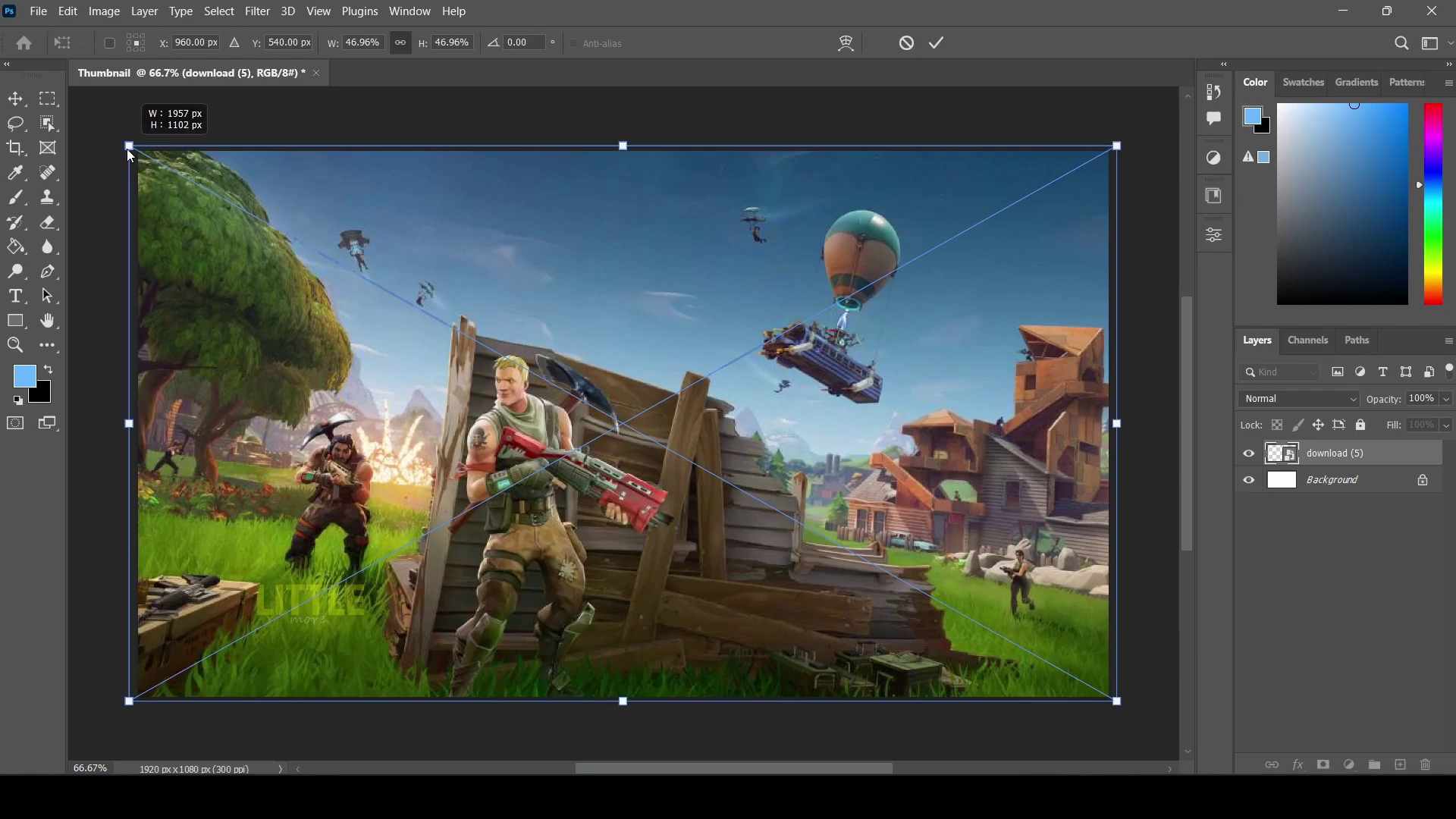
pyautogui.click(14, 102)
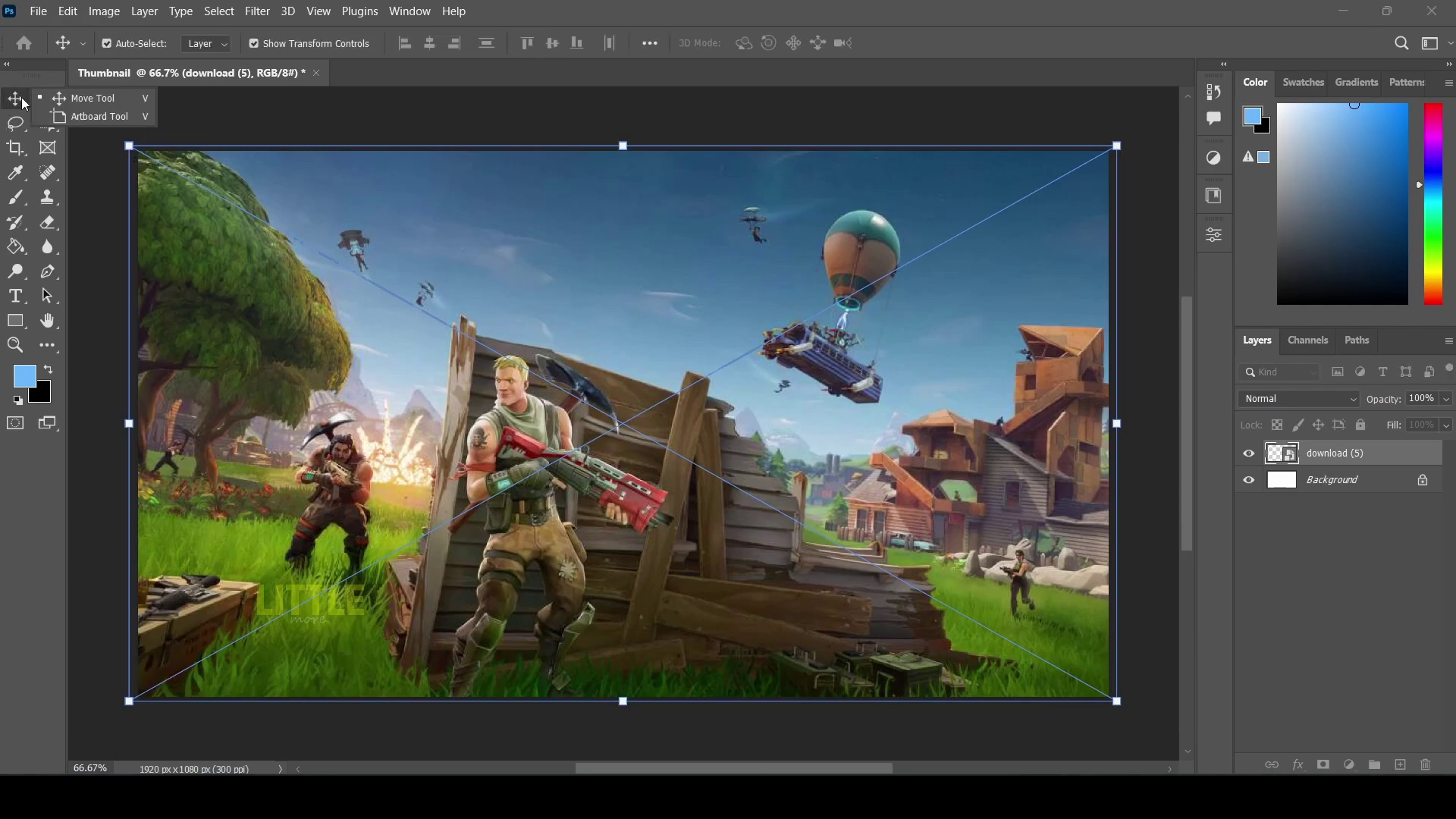
pyautogui.click(649, 45)
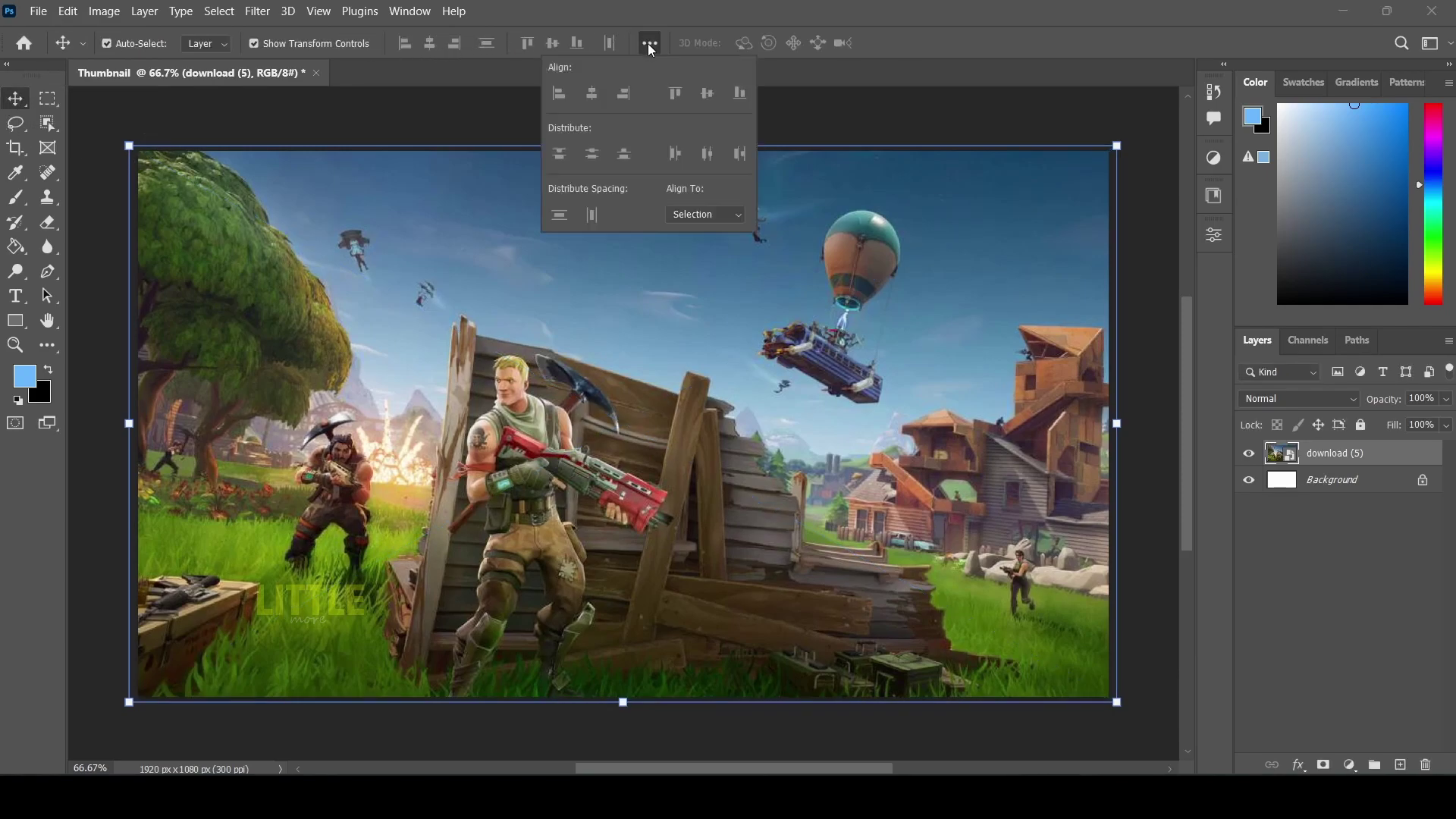
pyautogui.click(713, 218)
pyautogui.click(683, 221)
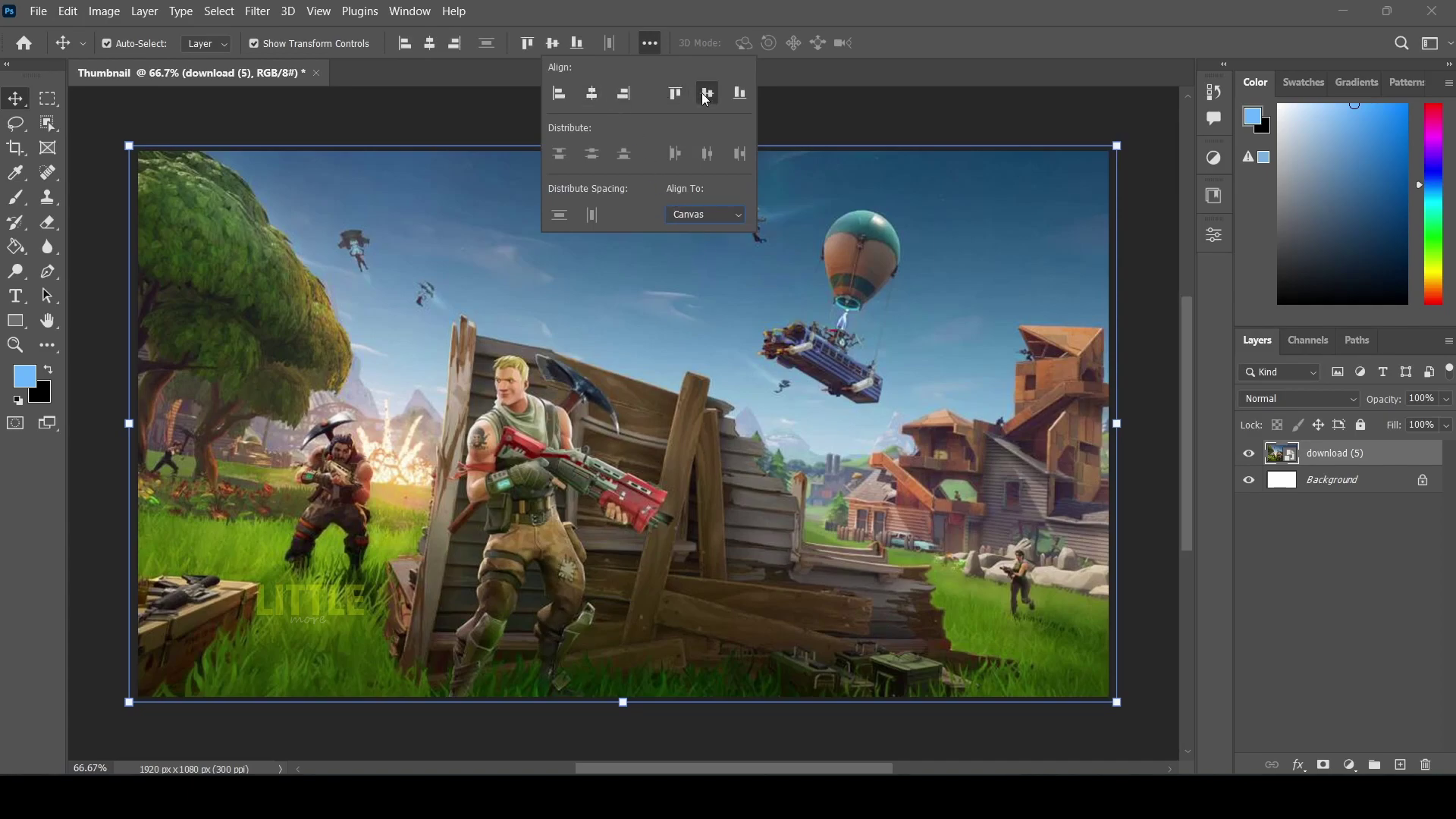
pyautogui.click(343, 121)
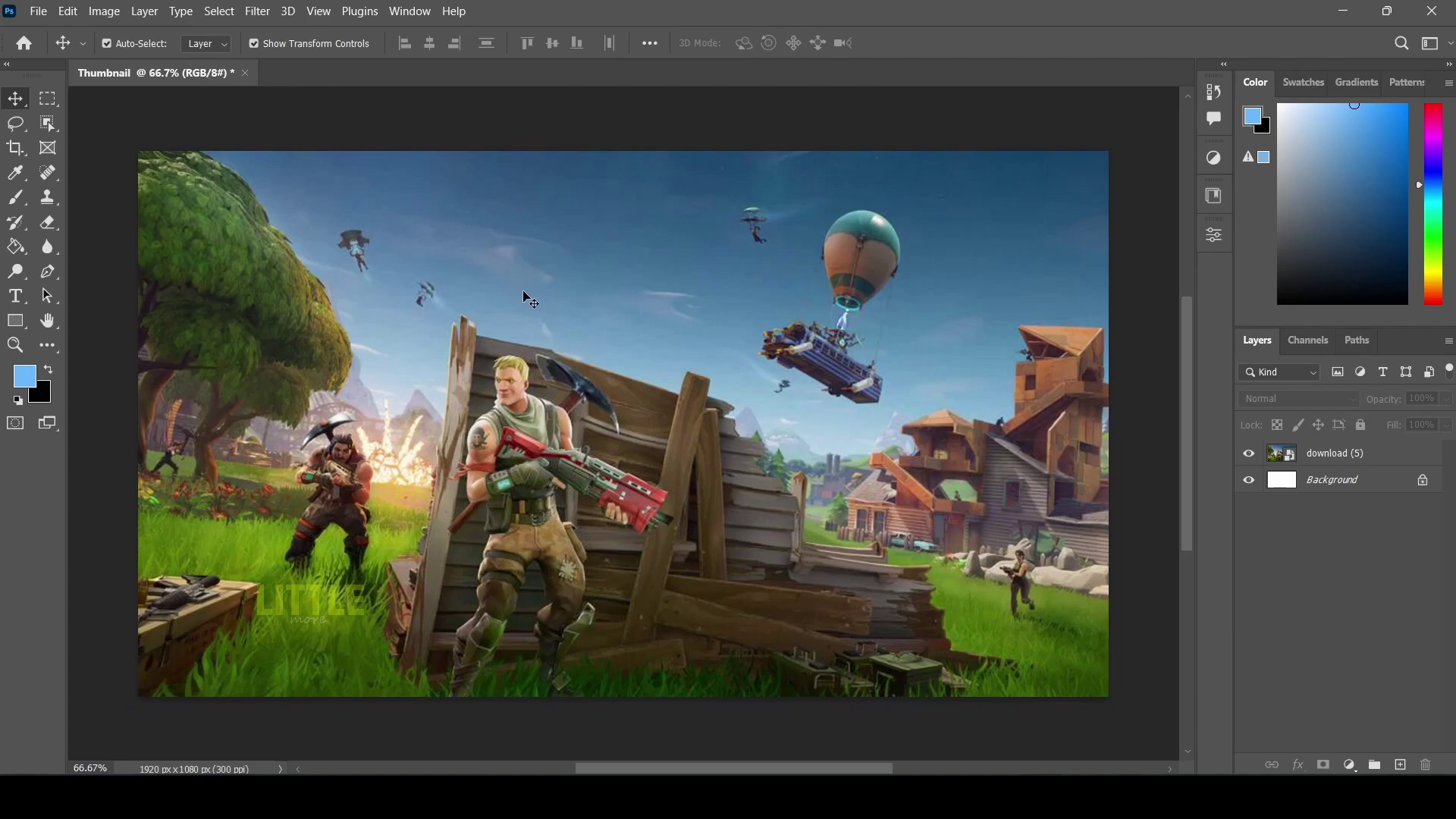
# - Rename the scene layer to 'background'
pyautogui.click(610, 357)
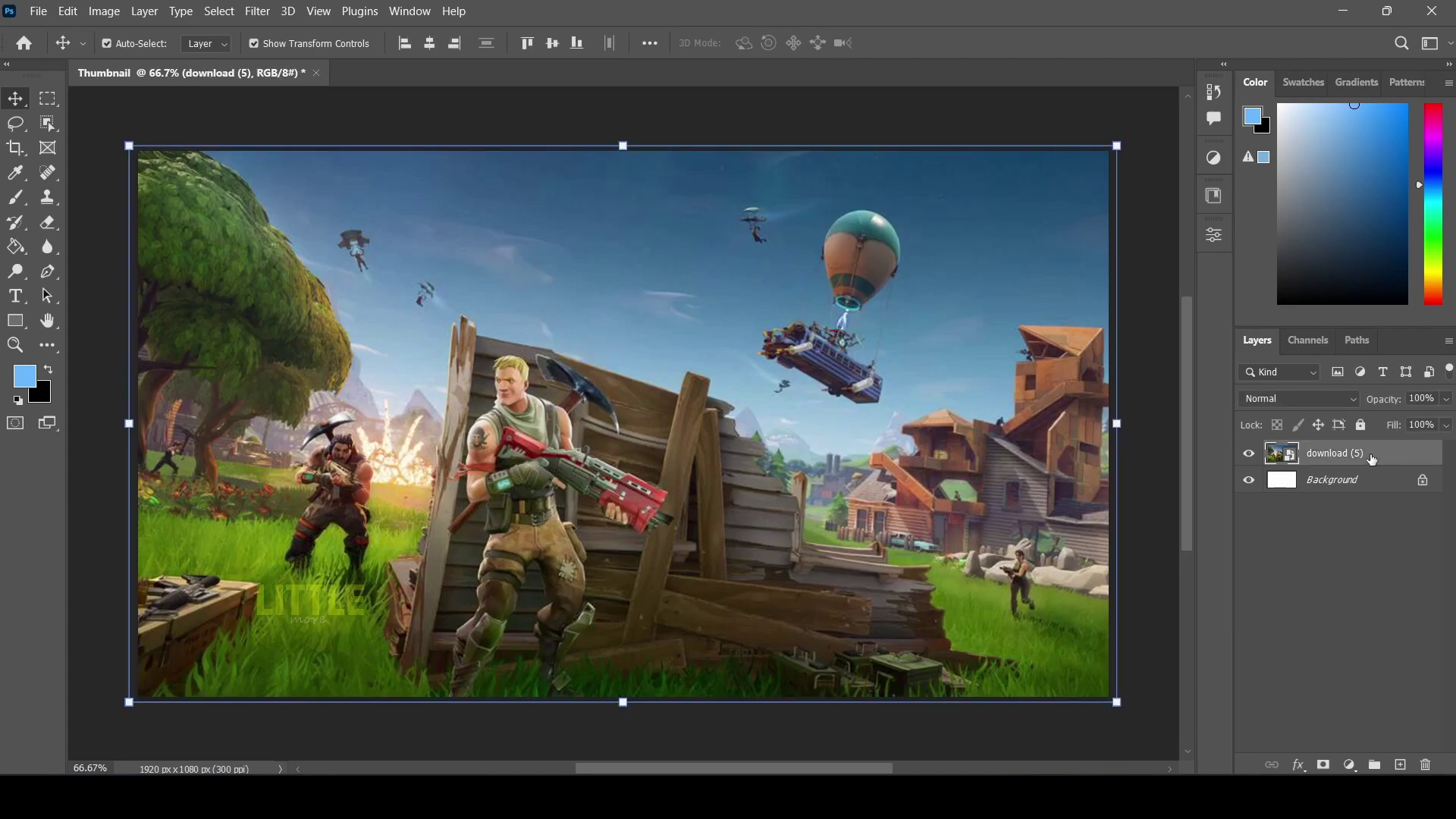
pyautogui.doubleClick(1336, 454)
pyautogui.write('background')
pyautogui.press('Return')
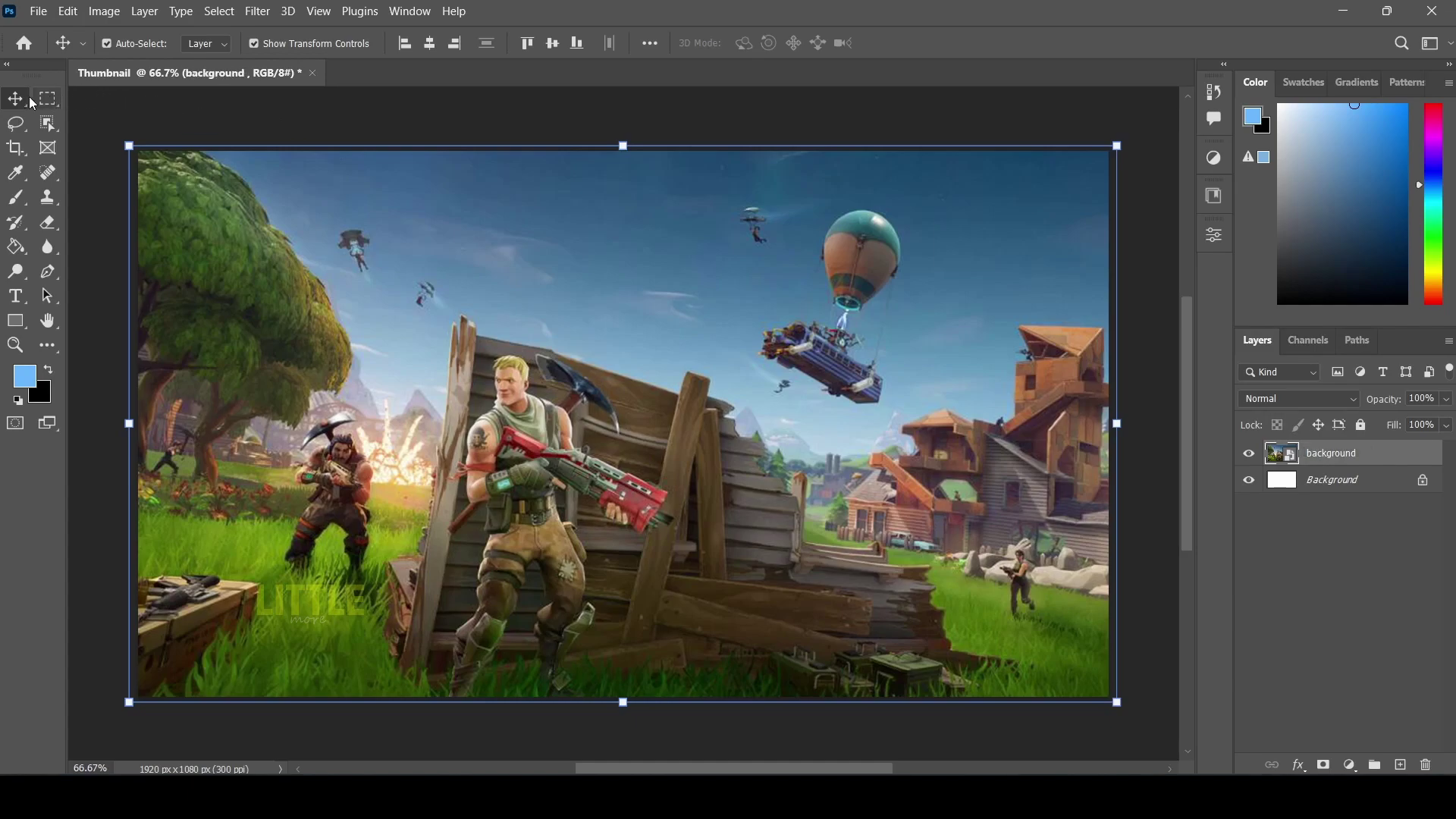
pyautogui.click(106, 121)
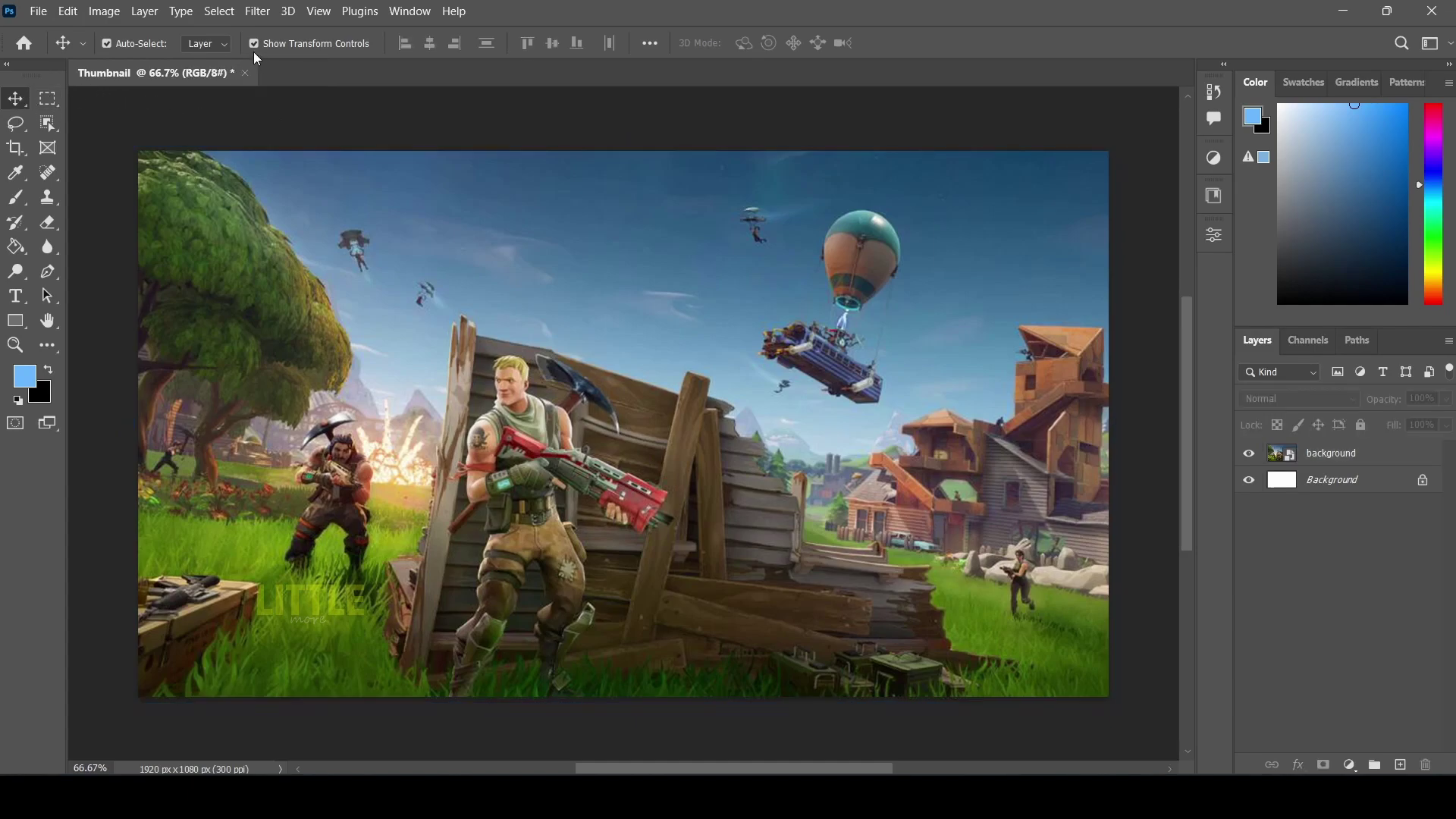
pyautogui.click(227, 196)
# - Apply a radius-2 Gaussian Blur to the background layer as a smart filter
pyautogui.click(258, 10)
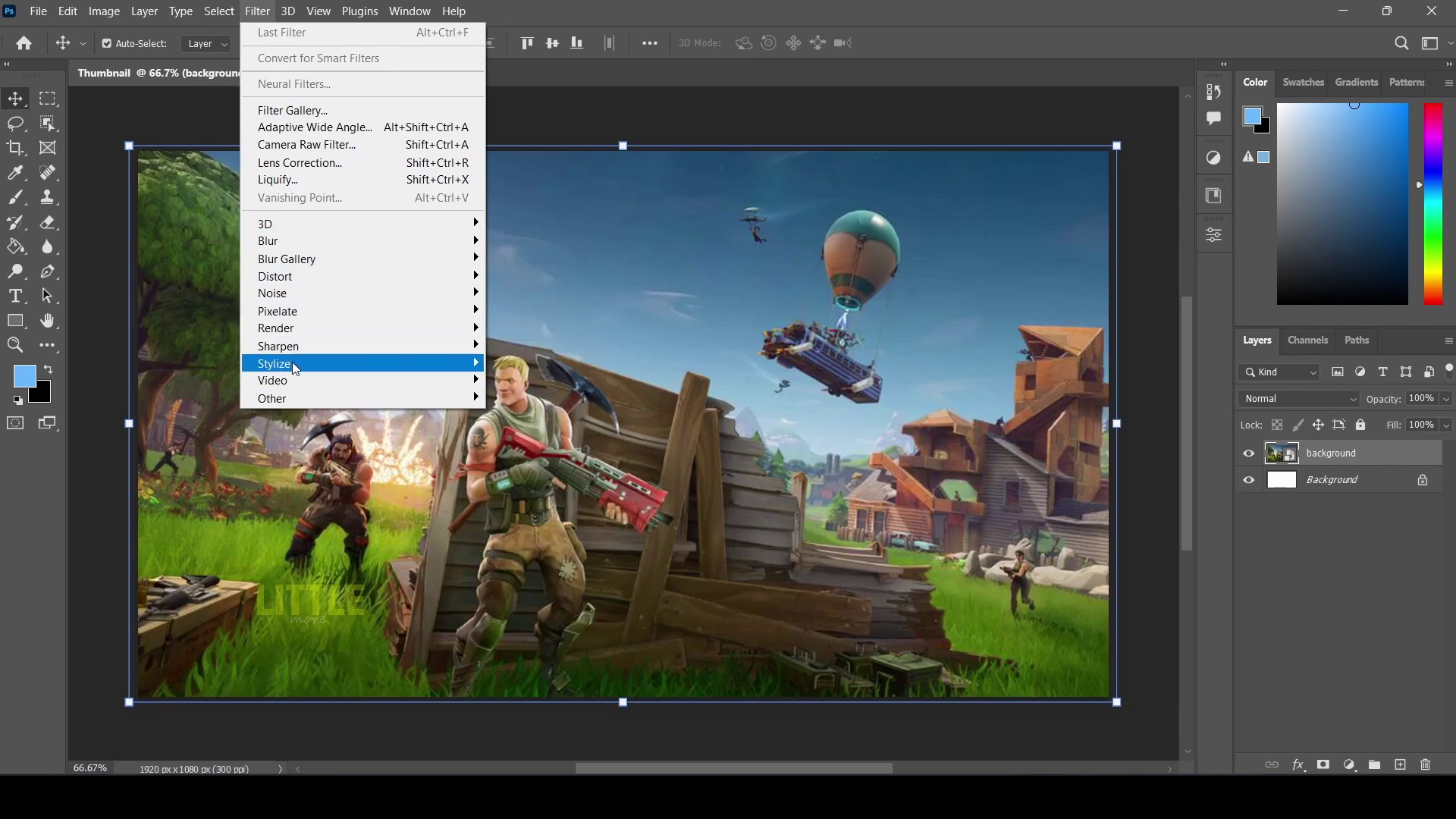
pyautogui.moveTo(269, 239)
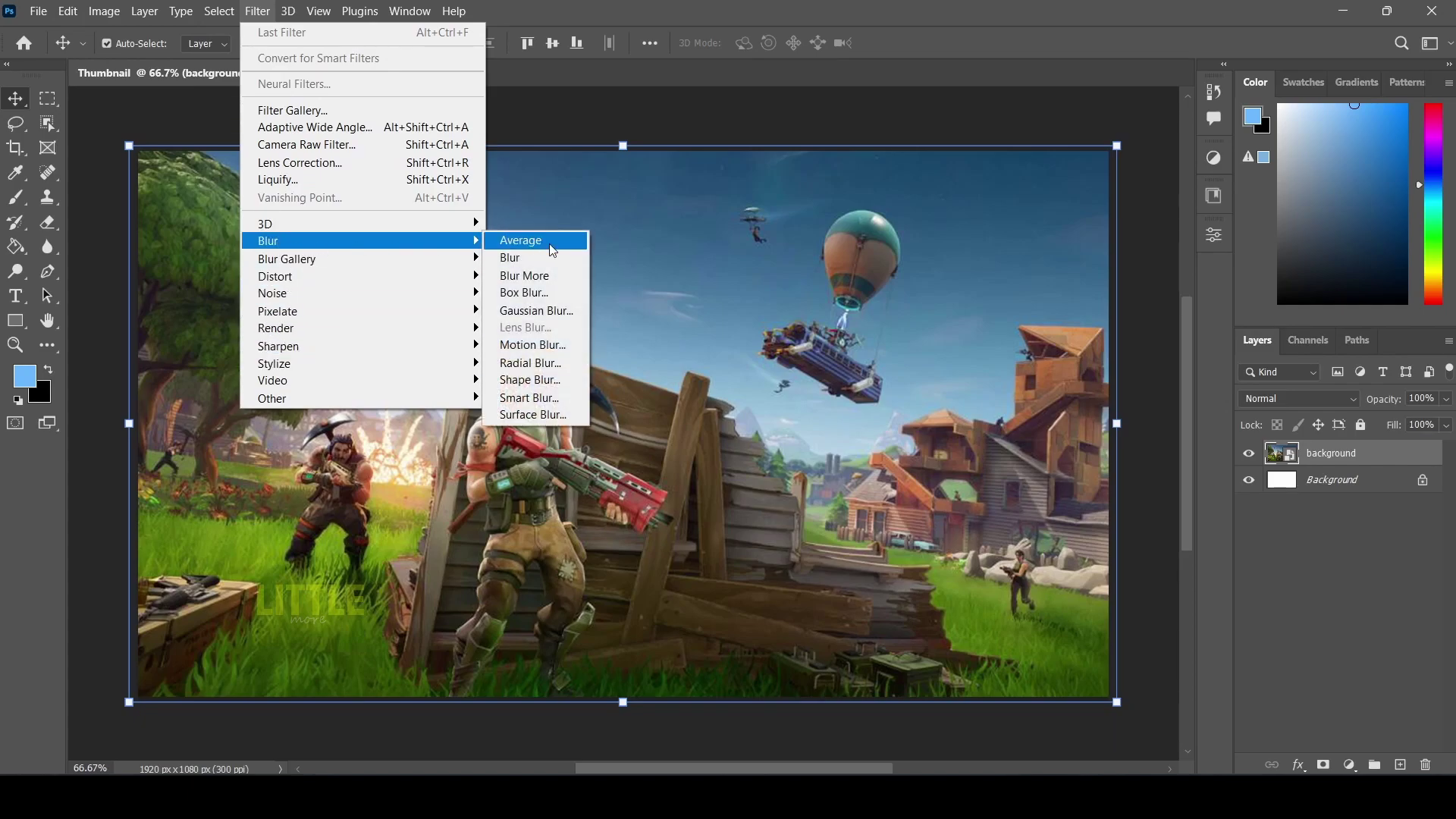
pyautogui.click(520, 317)
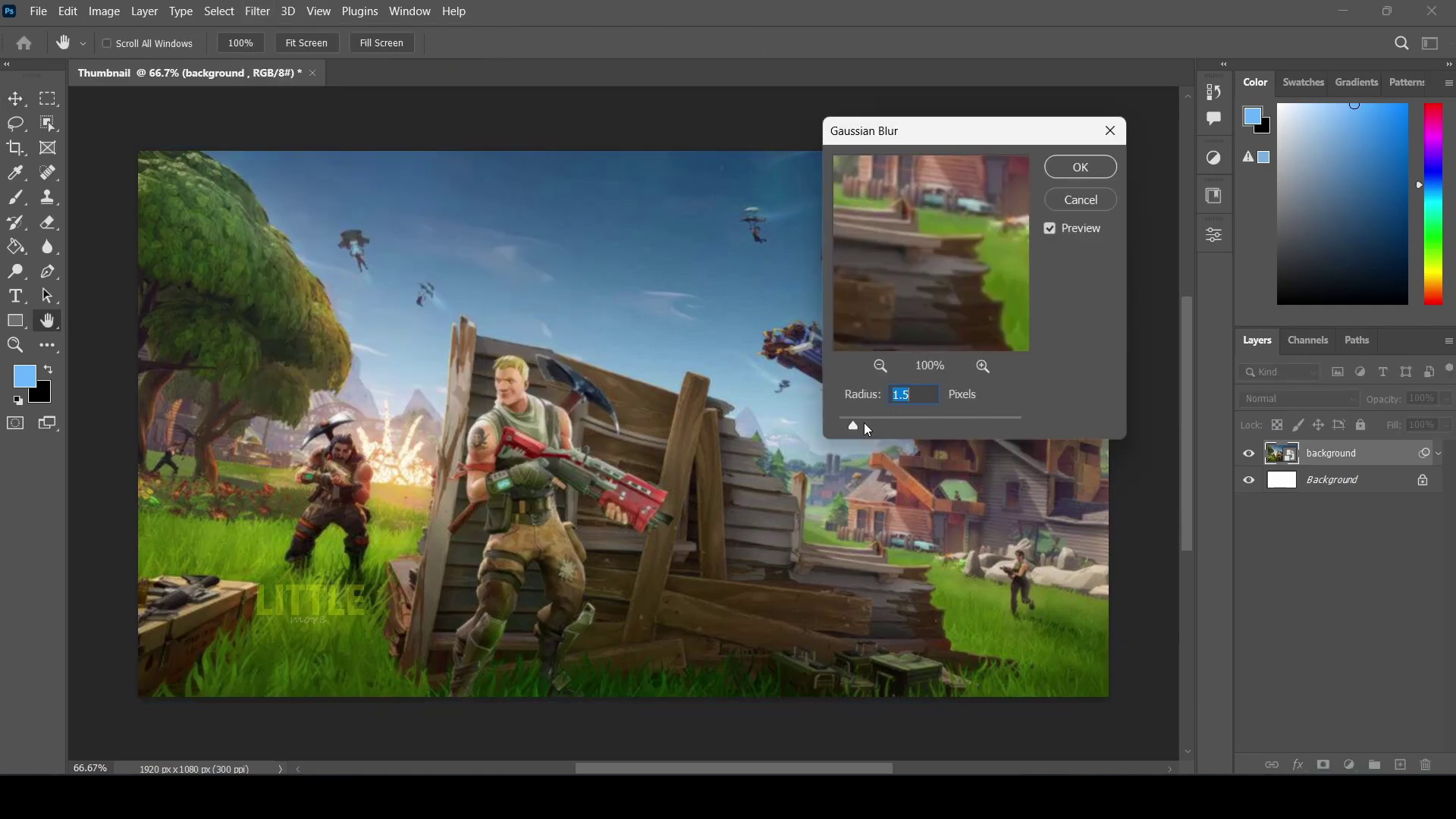
pyautogui.write('2')
pyautogui.click(1085, 172)
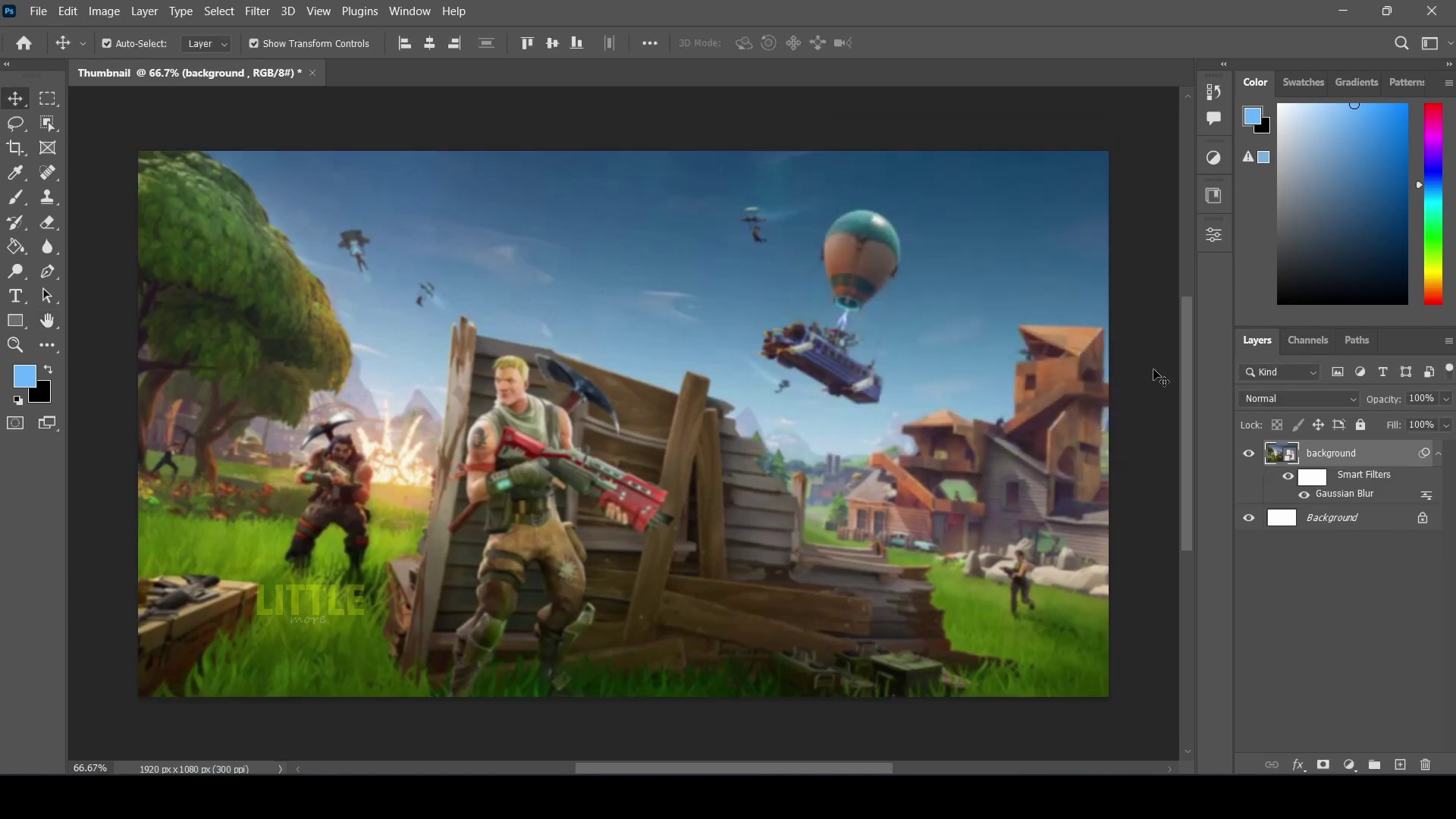
pyautogui.click(1153, 370)
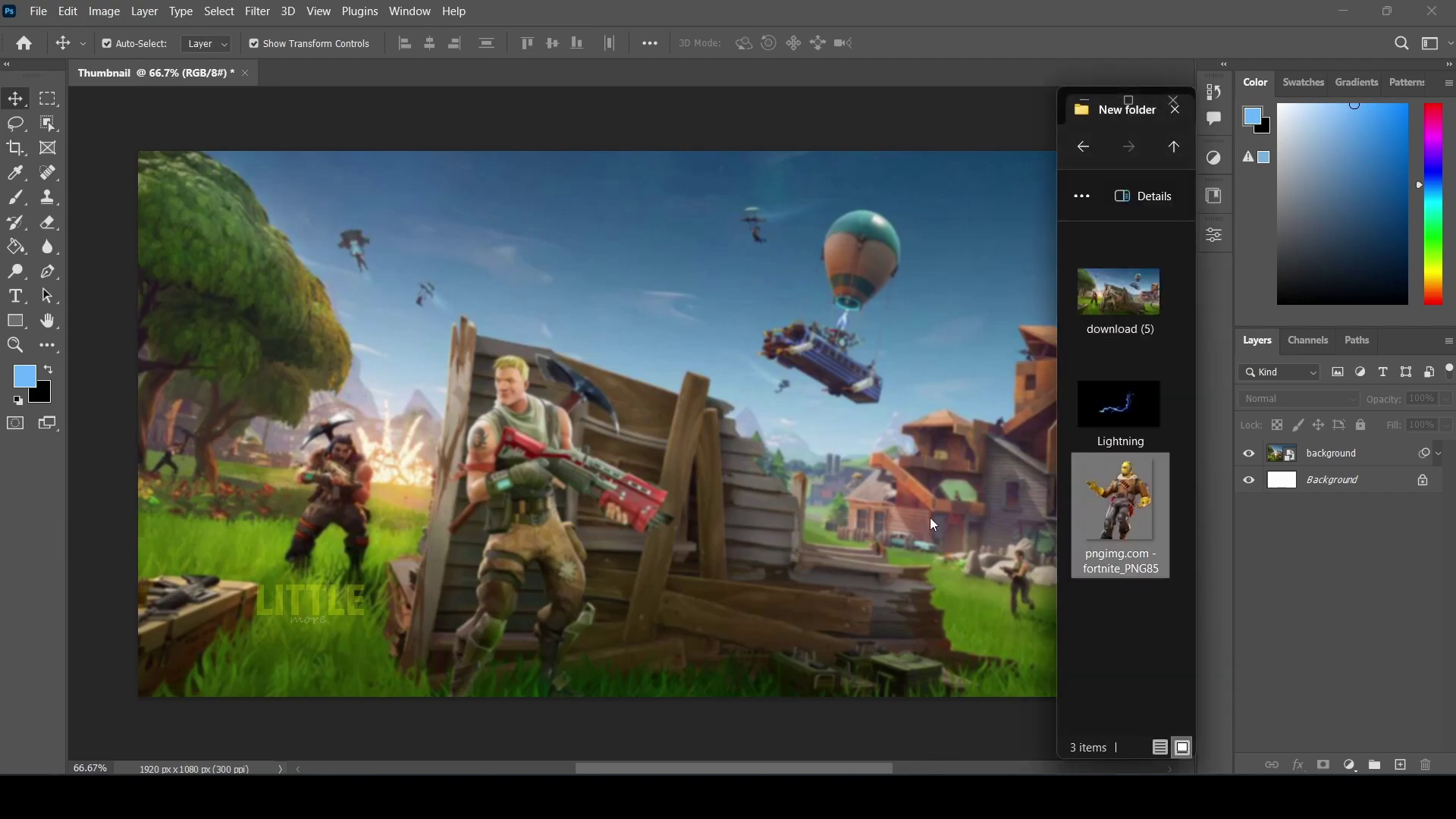
# - Place the Fortnite character on the right side, slightly enlarged and nudged up
pyautogui.moveTo(1120, 501); pyautogui.dragTo(794, 508)
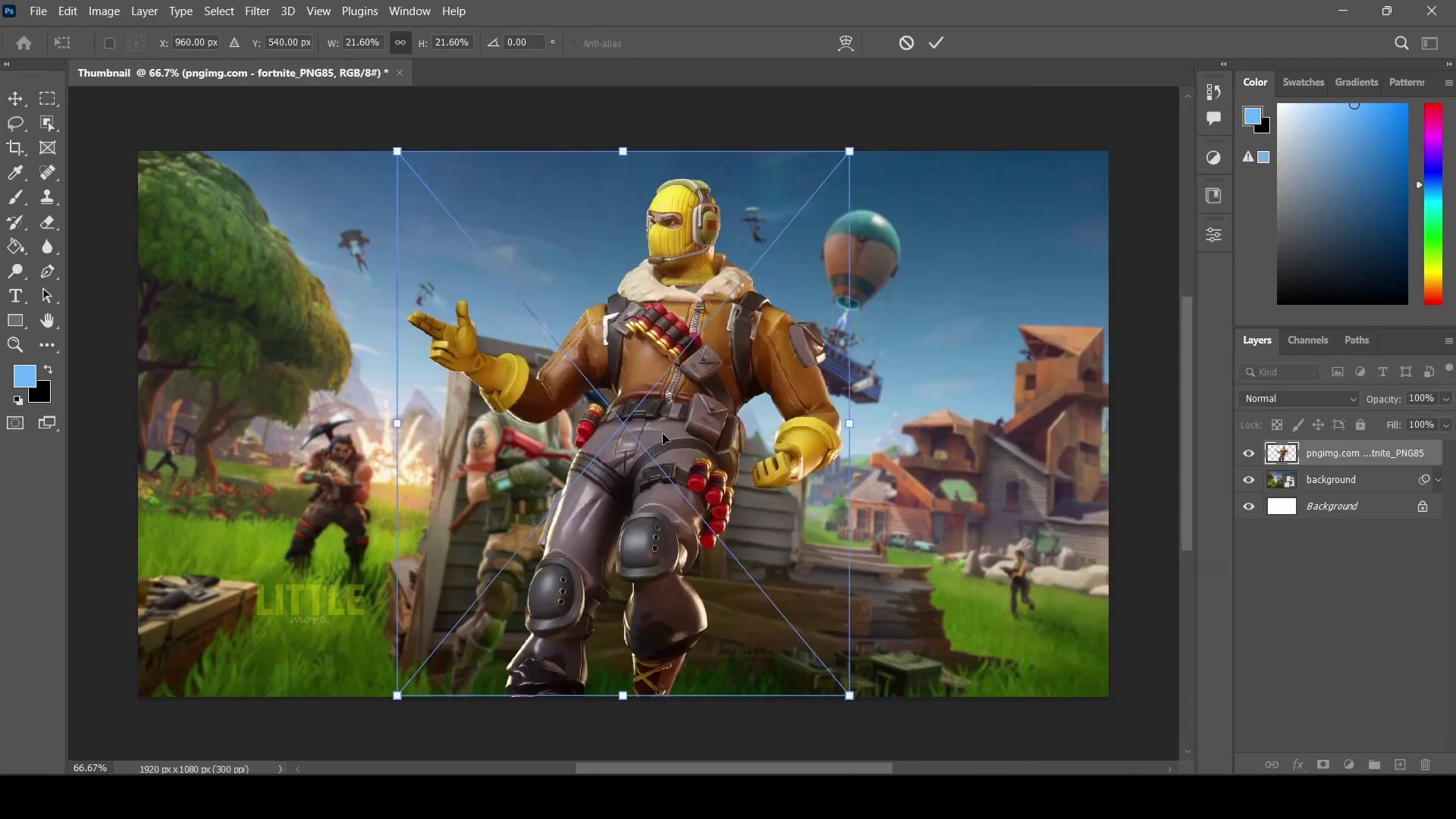
pyautogui.moveTo(663, 438)
pyautogui.mouseDown()
pyautogui.moveTo(878, 473)
pyautogui.moveTo(841, 463)
pyautogui.mouseUp()
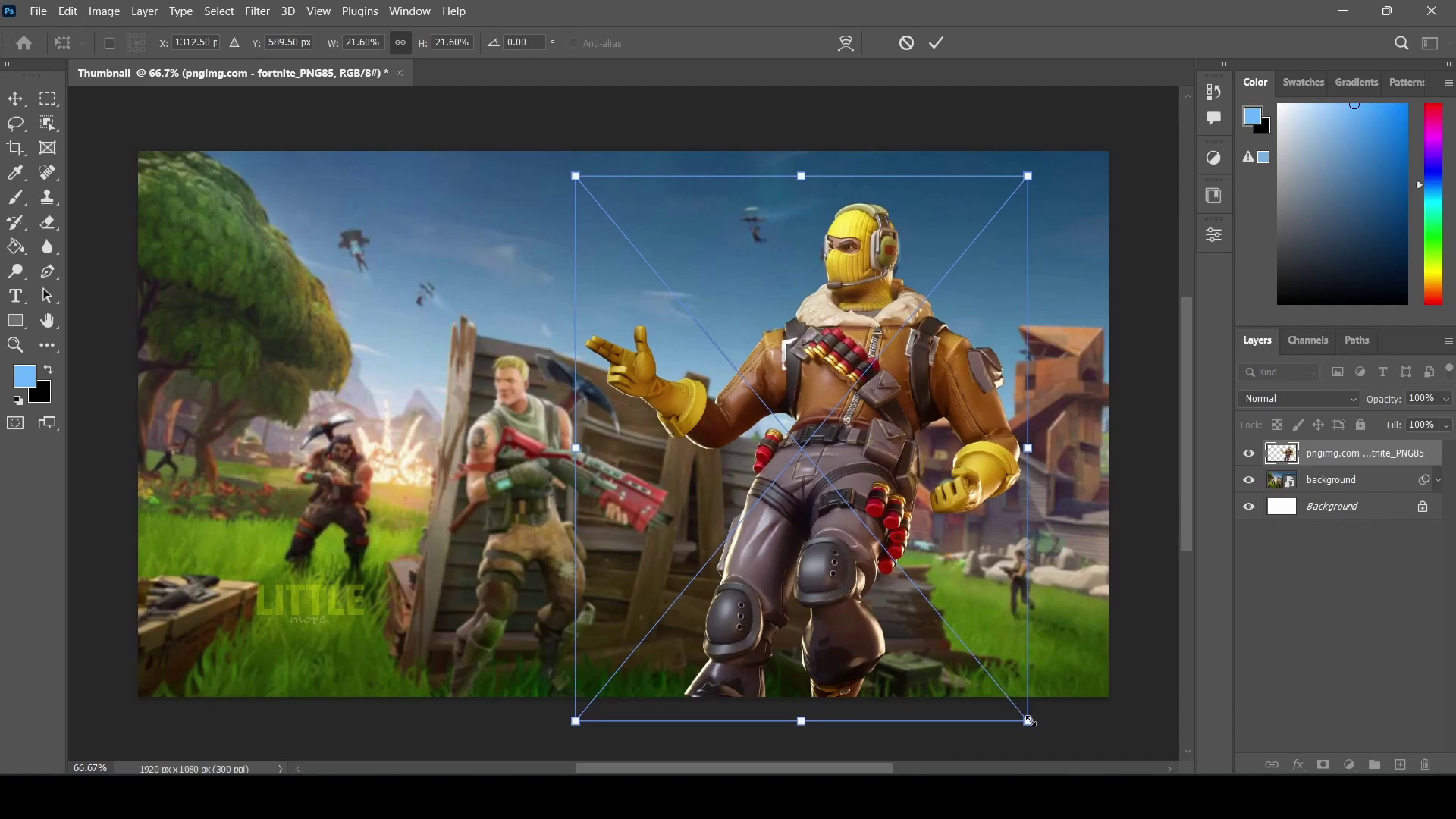
pyautogui.moveTo(1029, 720); pyautogui.dragTo(1037, 732)
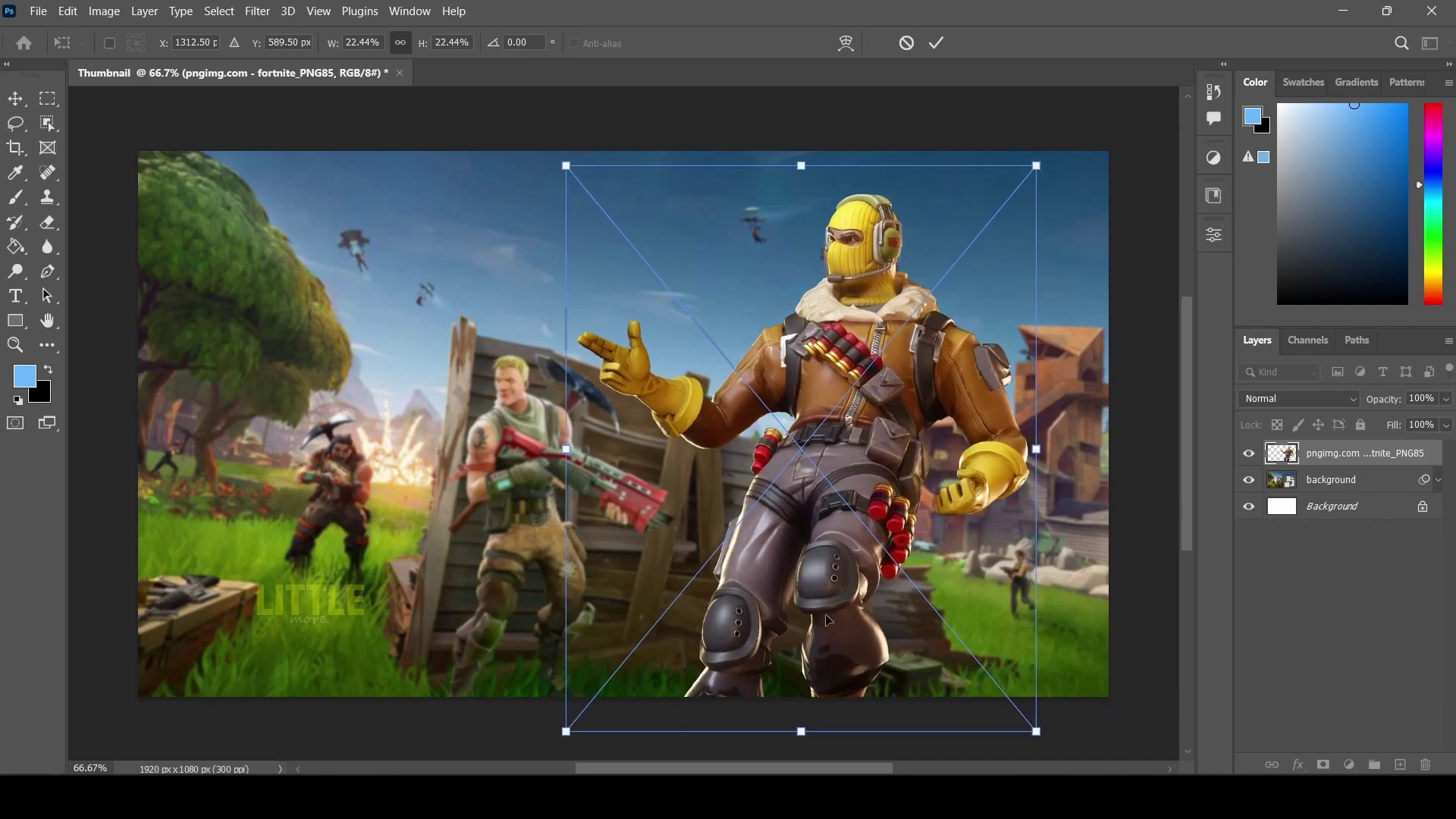
pyautogui.moveTo(828, 621); pyautogui.dragTo(825, 611)
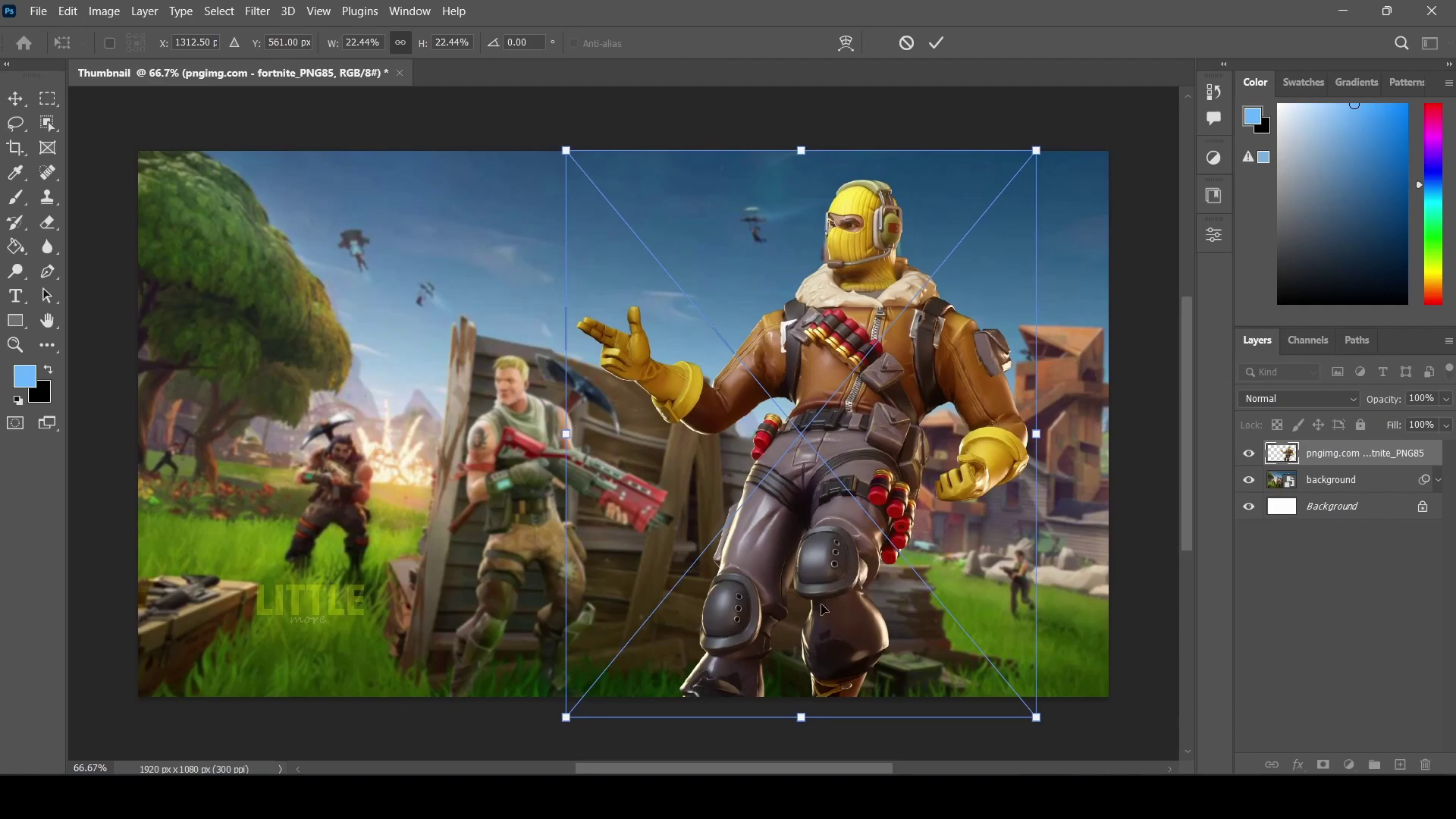
pyautogui.press('Return')
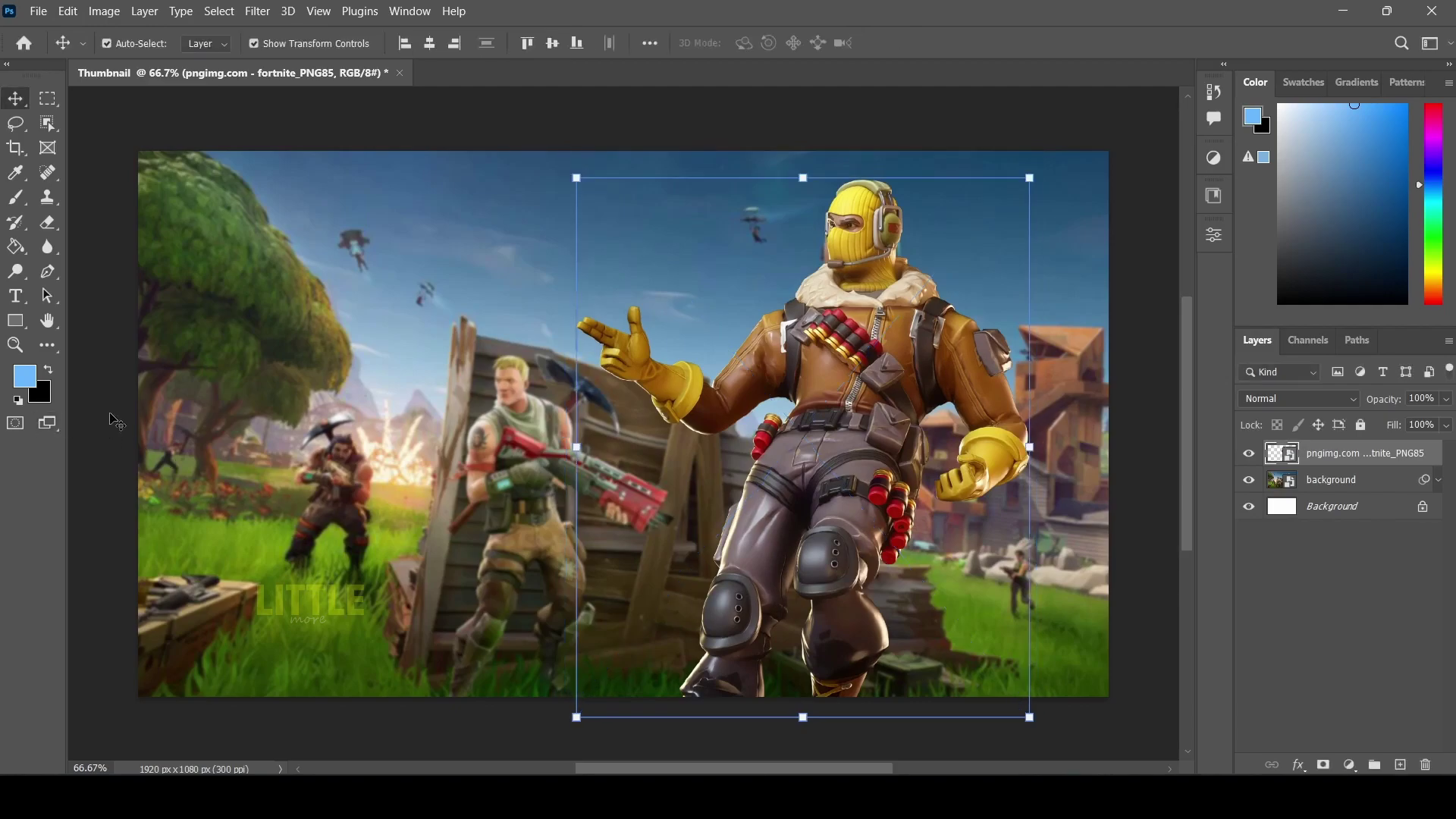
# - Rename the character's layer to 'character'
pyautogui.click(99, 296)
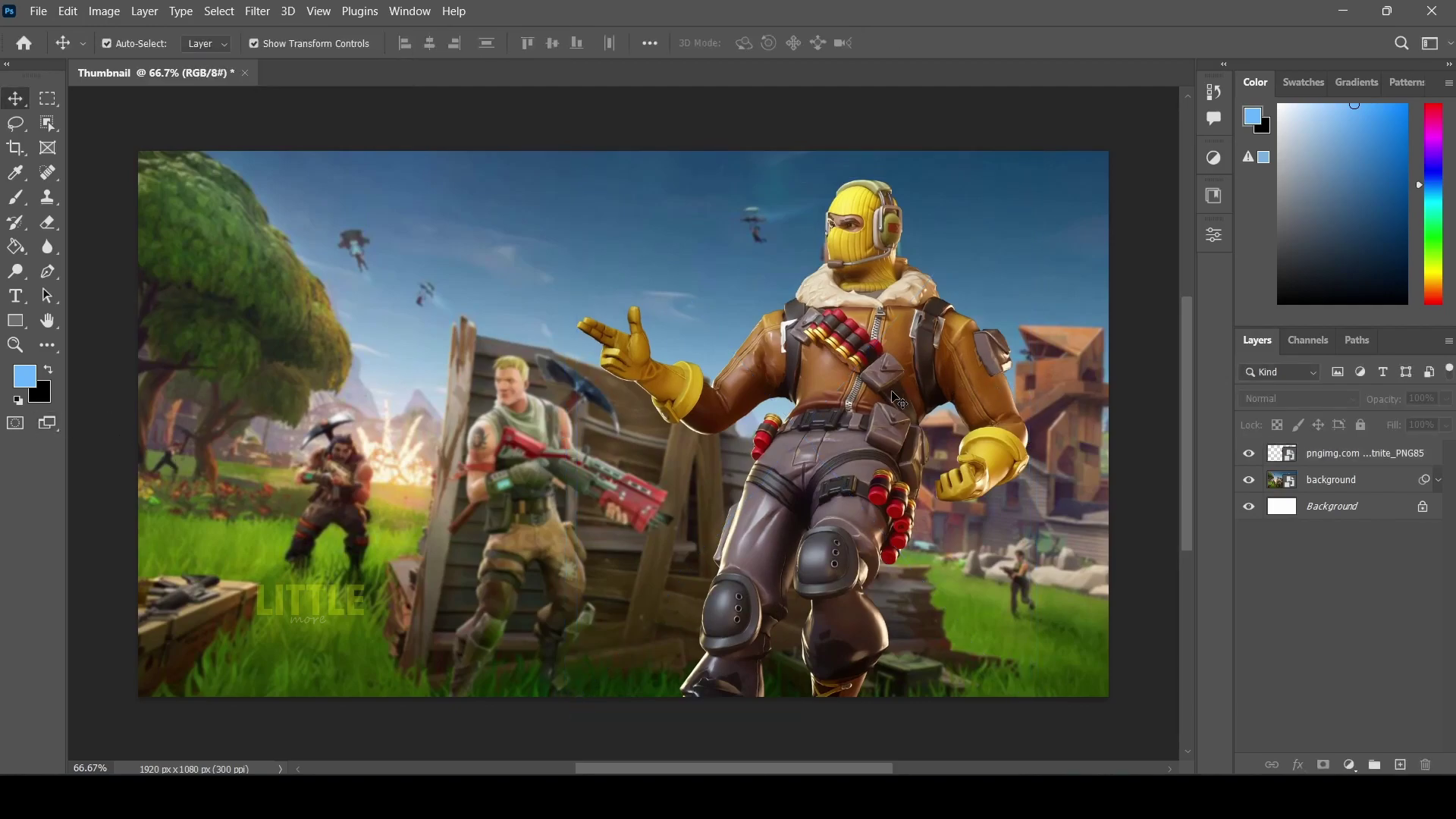
pyautogui.click(1388, 452)
pyautogui.doubleClick(1381, 454)
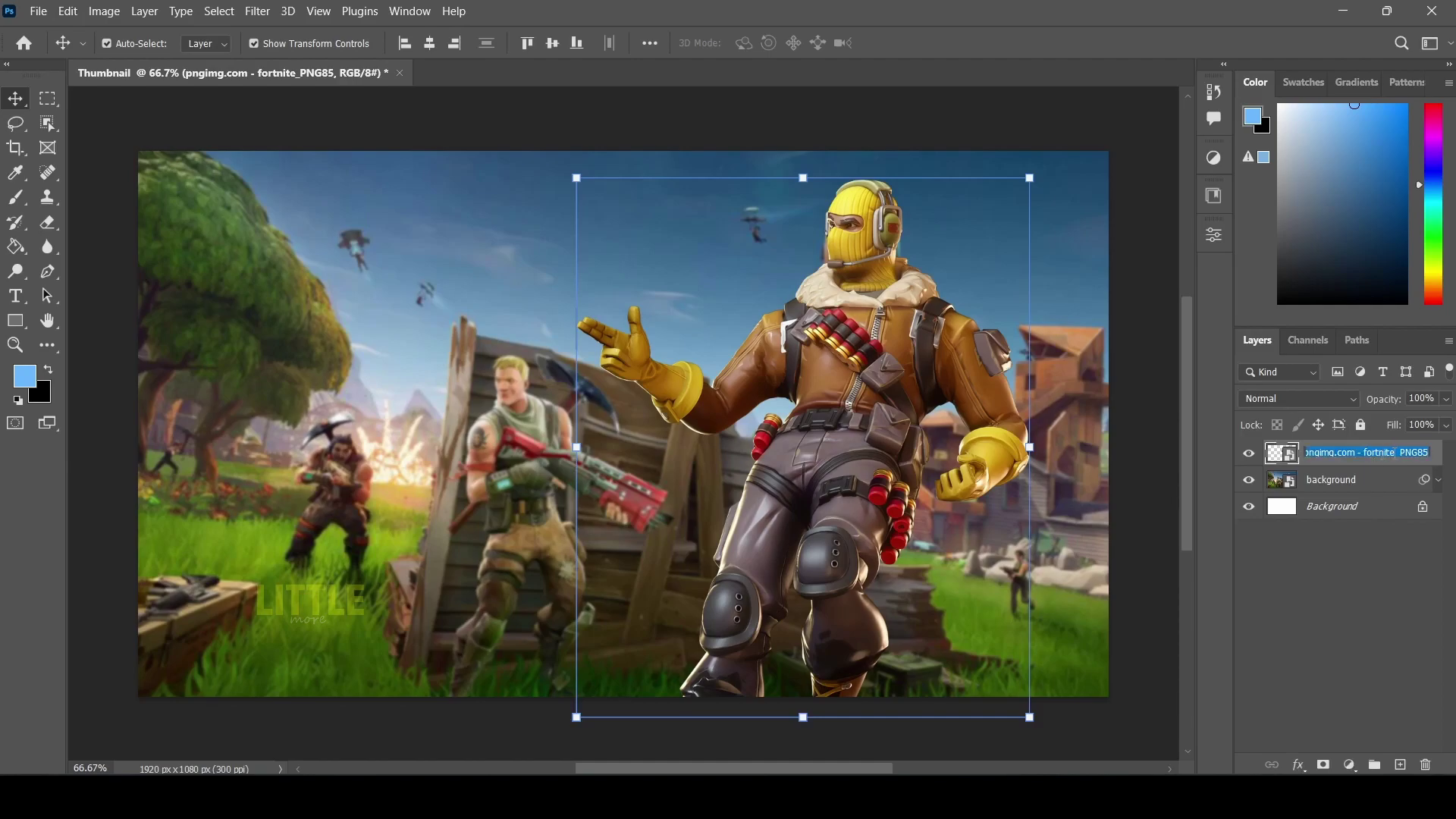
pyautogui.write('character')
pyautogui.press('Return')
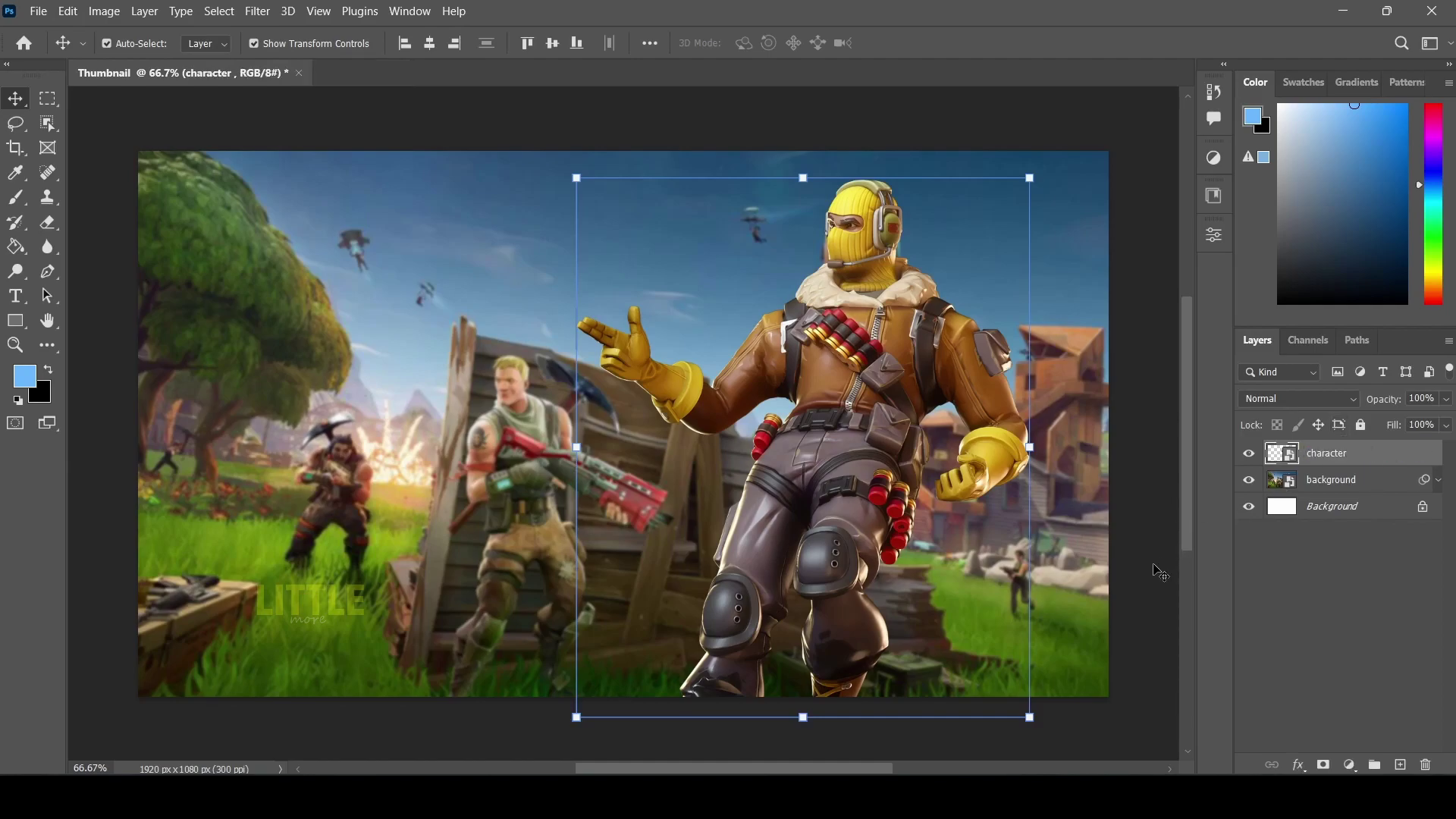
pyautogui.click(122, 128)
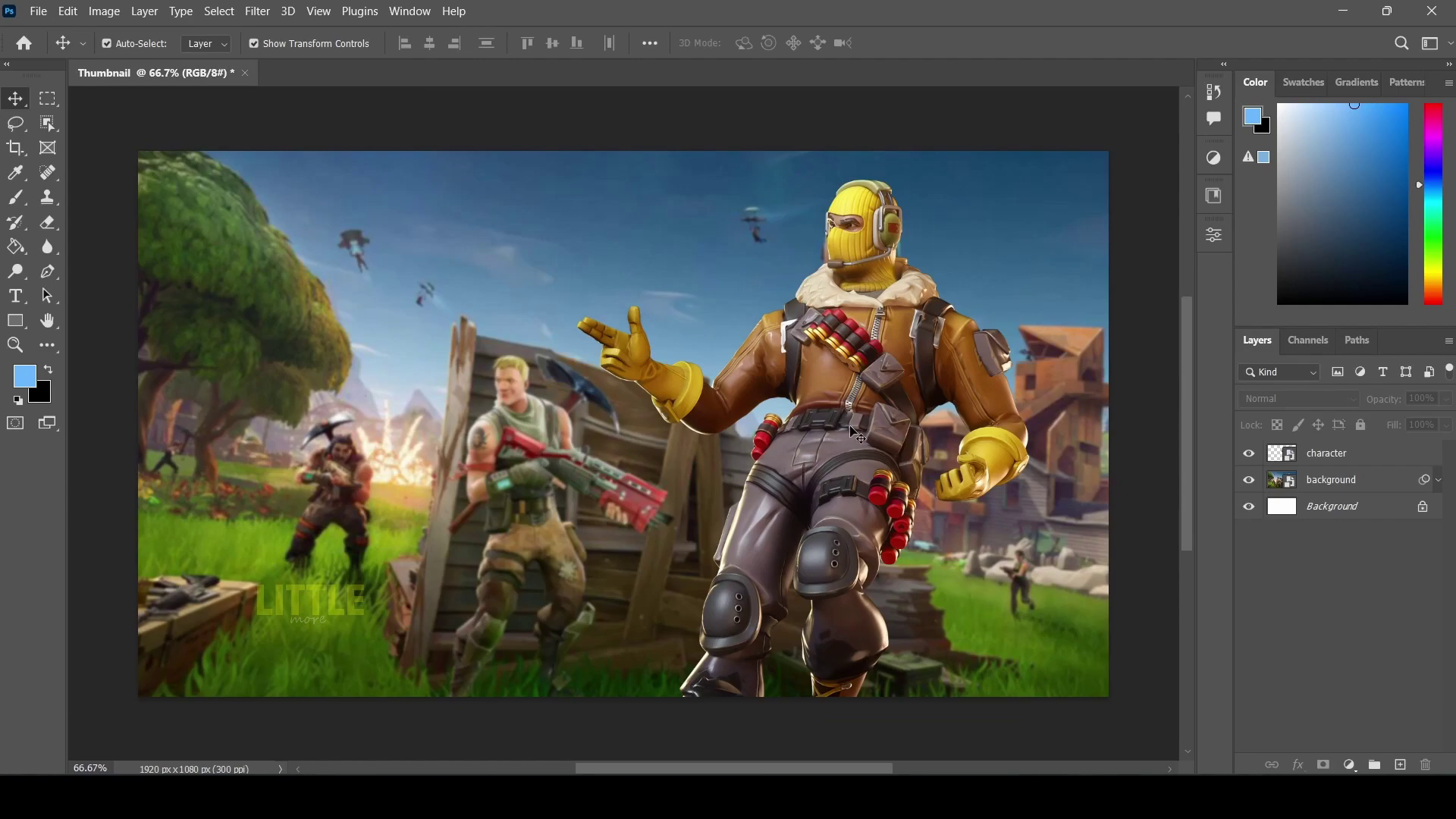
# - Add an empty Layer 1 above the background and lock the background layer
pyautogui.click(1378, 480)
pyautogui.click(1401, 765)
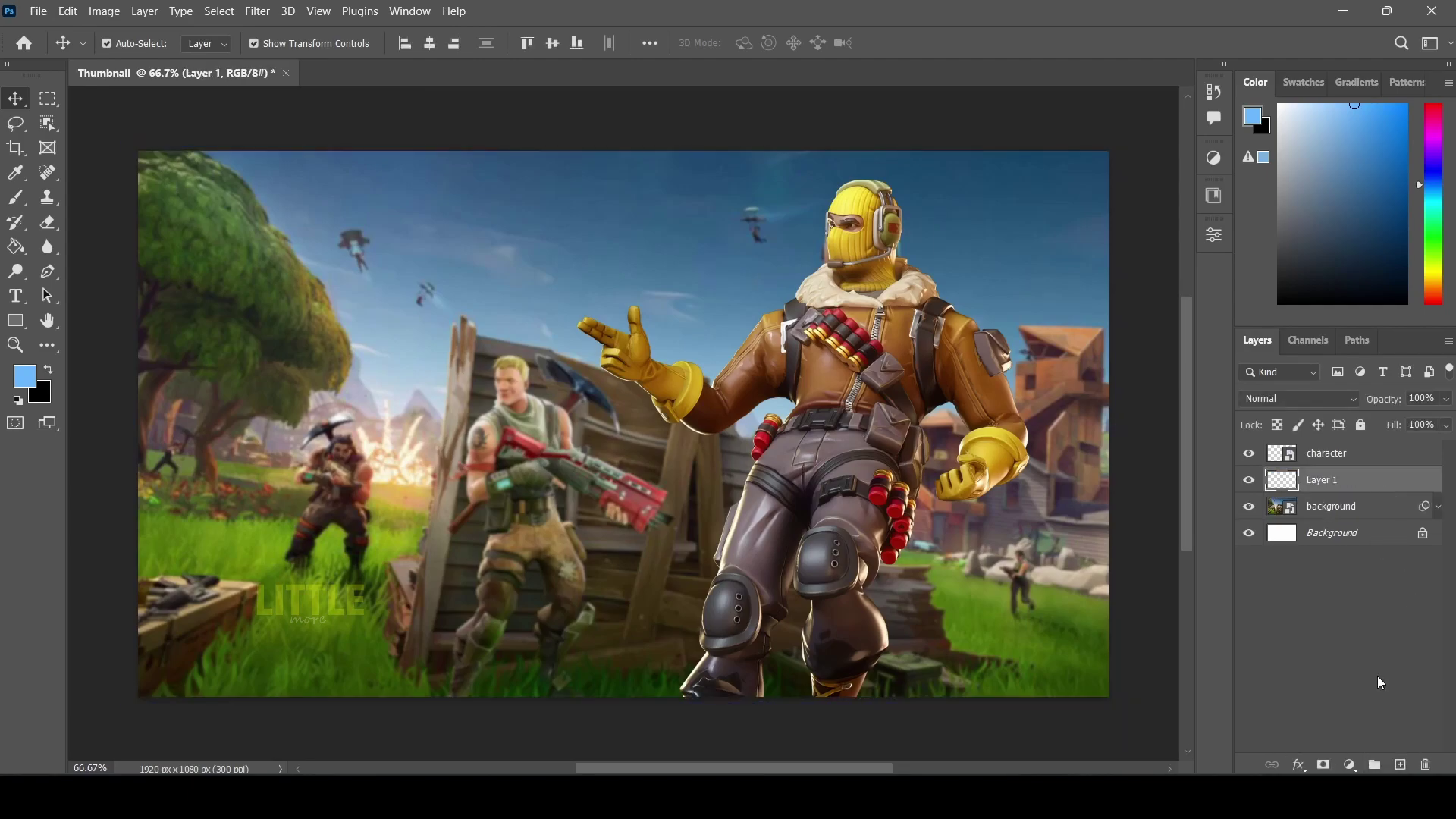
pyautogui.click(1346, 508)
pyautogui.click(1362, 426)
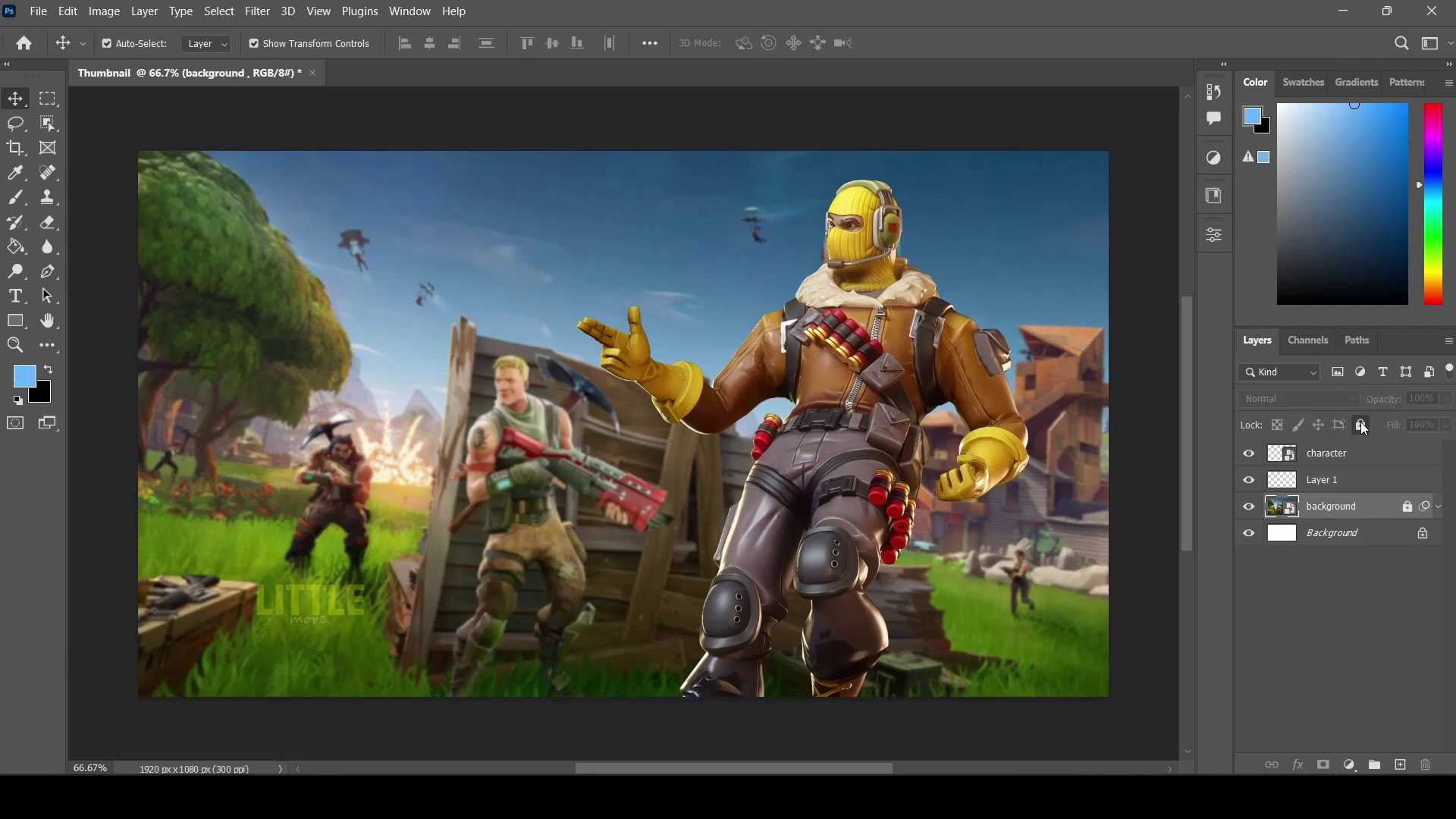
pyautogui.click(1348, 482)
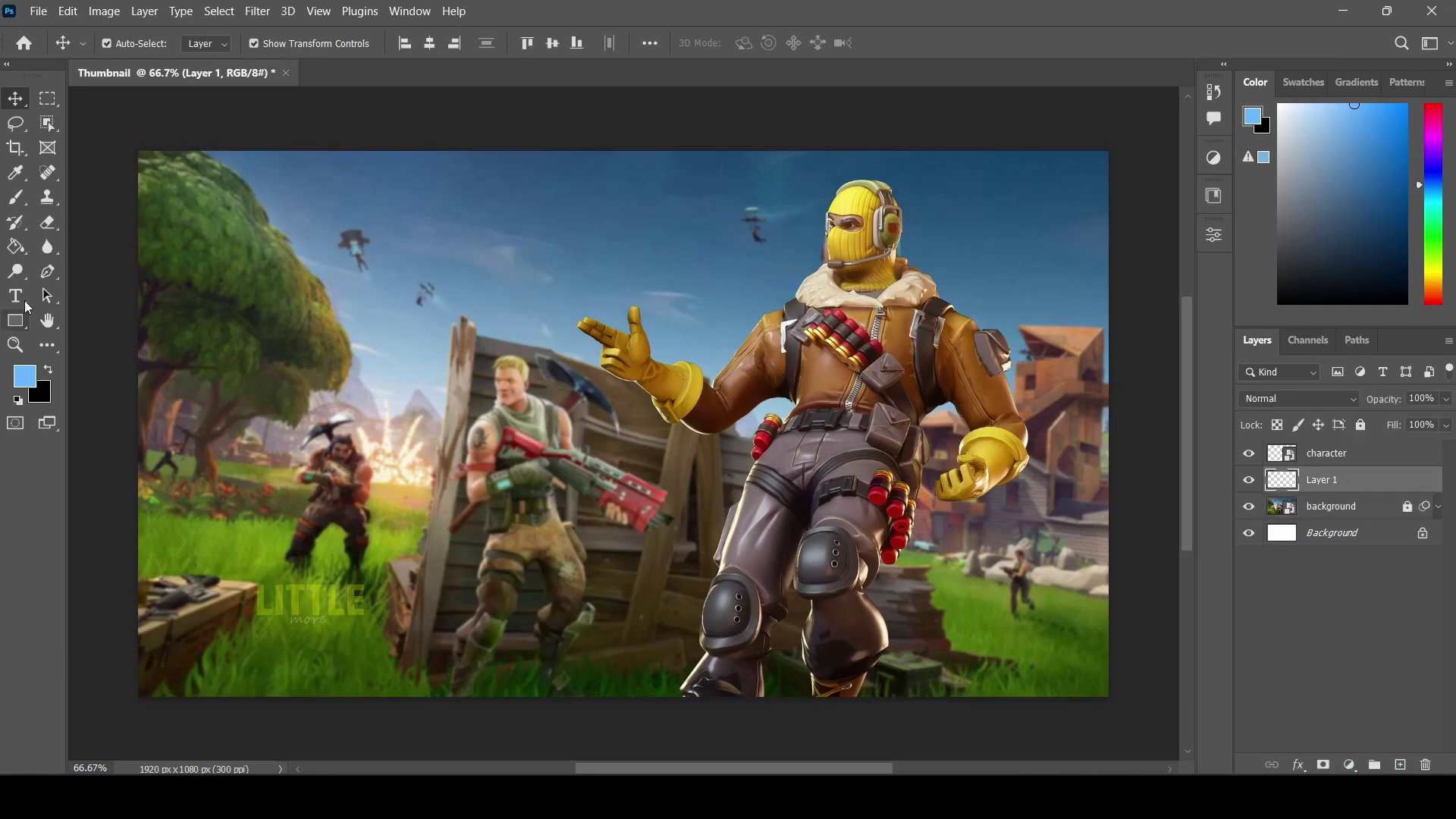
# - Sample yellow from the character's glove and pick a 600 px soft round brush
pyautogui.click(15, 173)
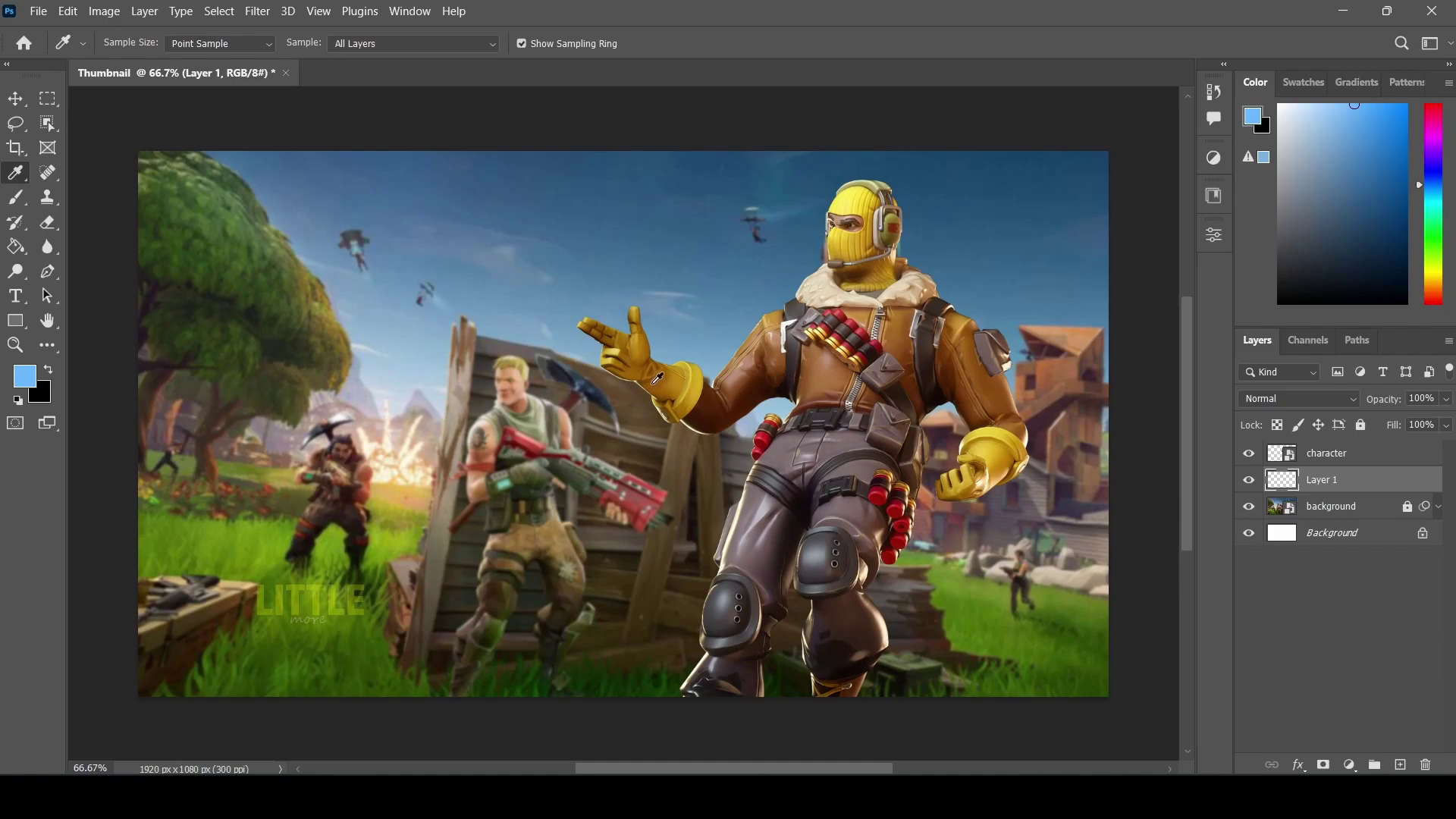
pyautogui.click(693, 383)
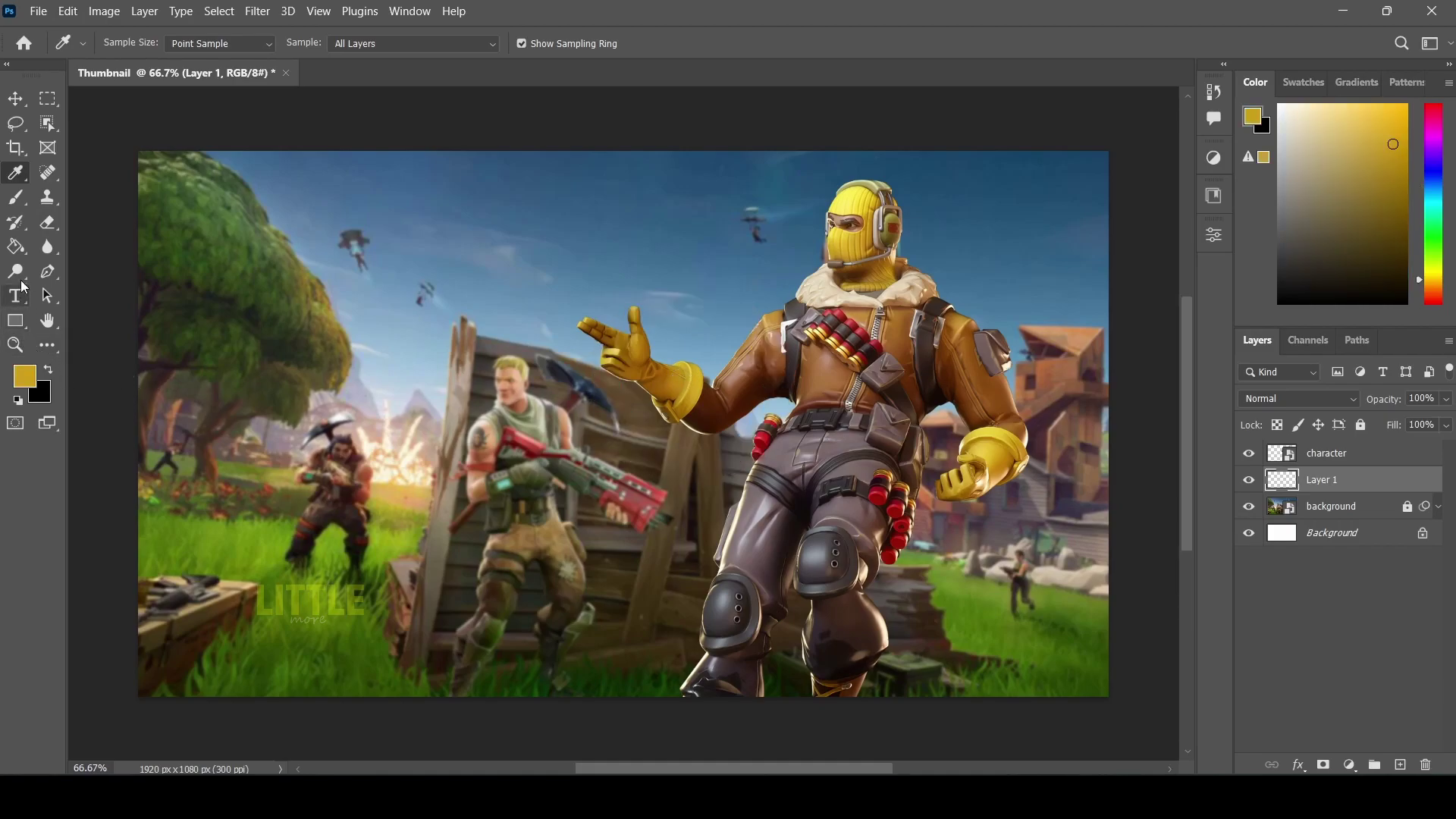
pyautogui.click(17, 199)
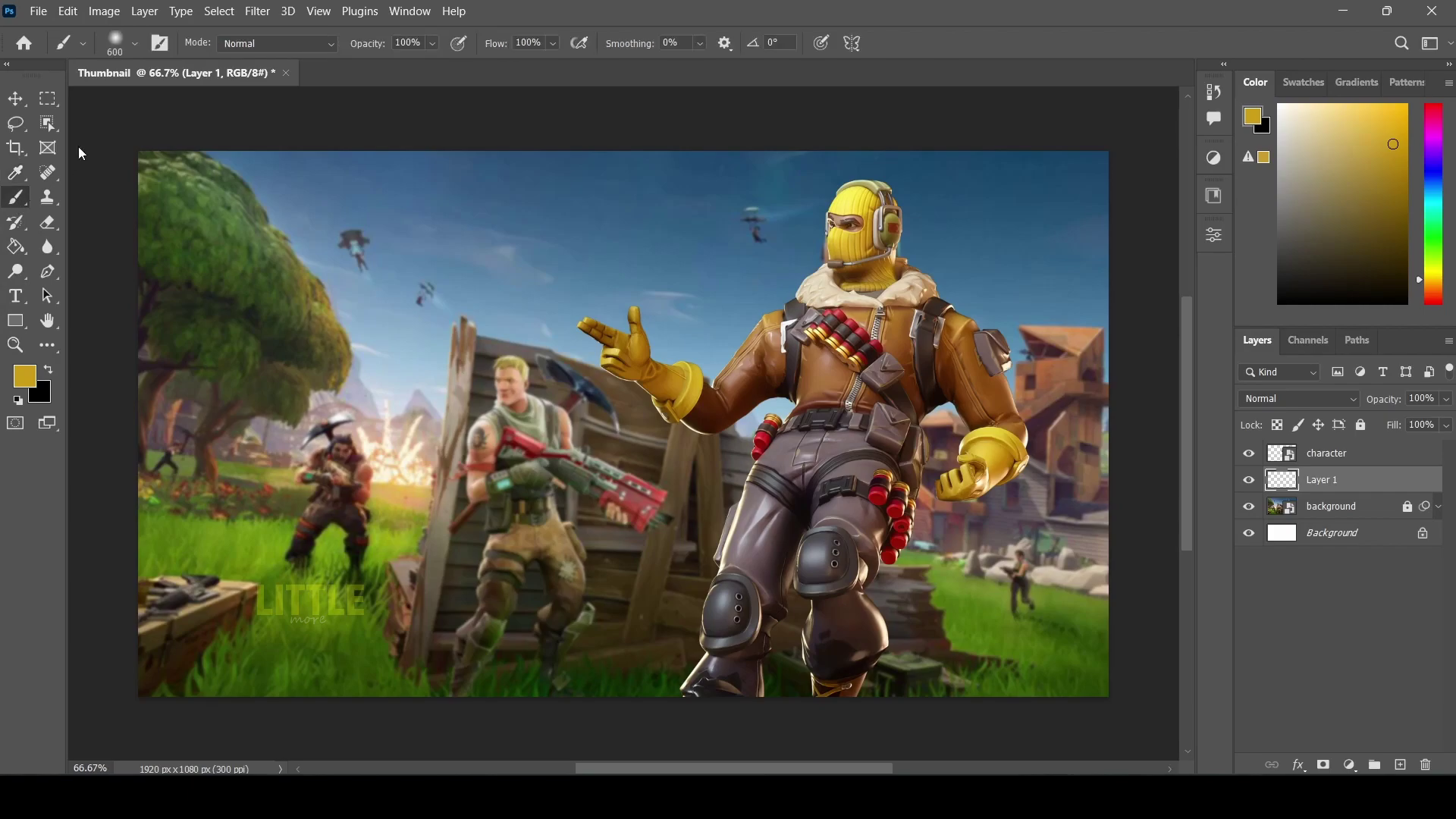
pyautogui.click(135, 45)
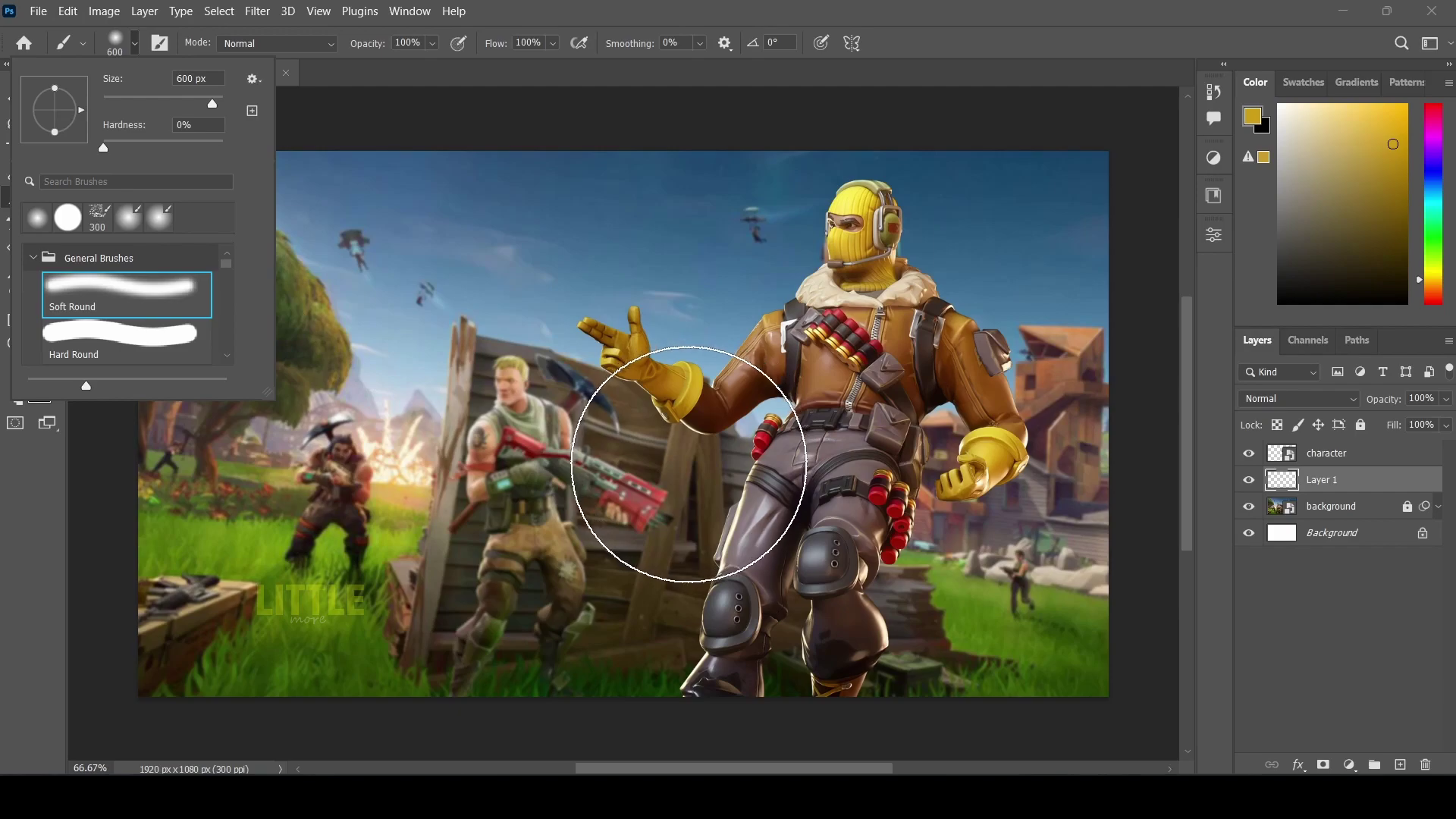
# - Paint soft yellow with a 400 px brush along the bottom and side edges of Layer 1
pyautogui.click(673, 476)
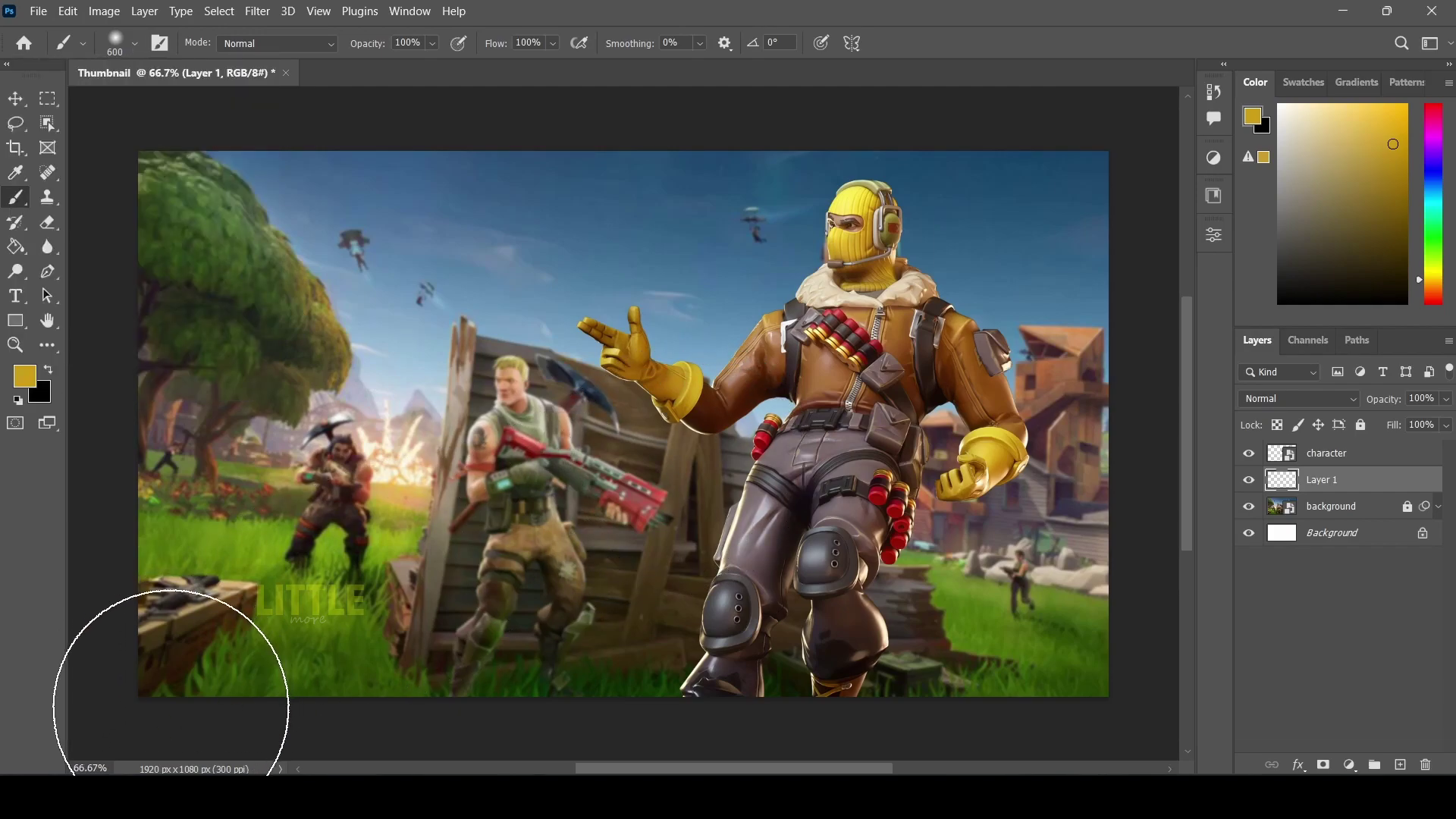
pyautogui.press('[')
pyautogui.press('[')
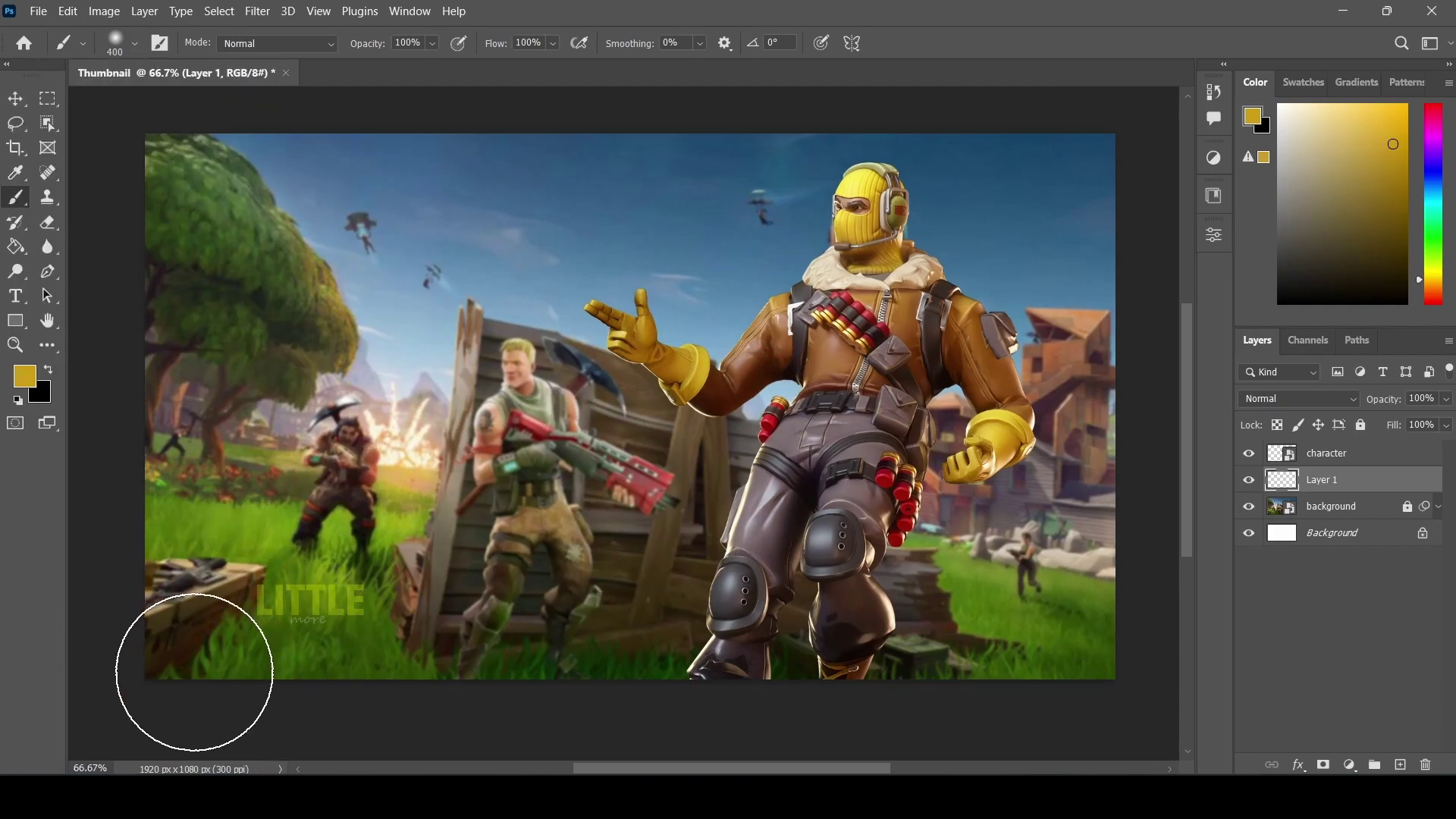
pyautogui.moveTo(195, 667)
pyautogui.mouseDown()
pyautogui.moveTo(869, 697)
pyautogui.moveTo(983, 651)
pyautogui.moveTo(1117, 405)
pyautogui.moveTo(1069, 576)
pyautogui.mouseUp()
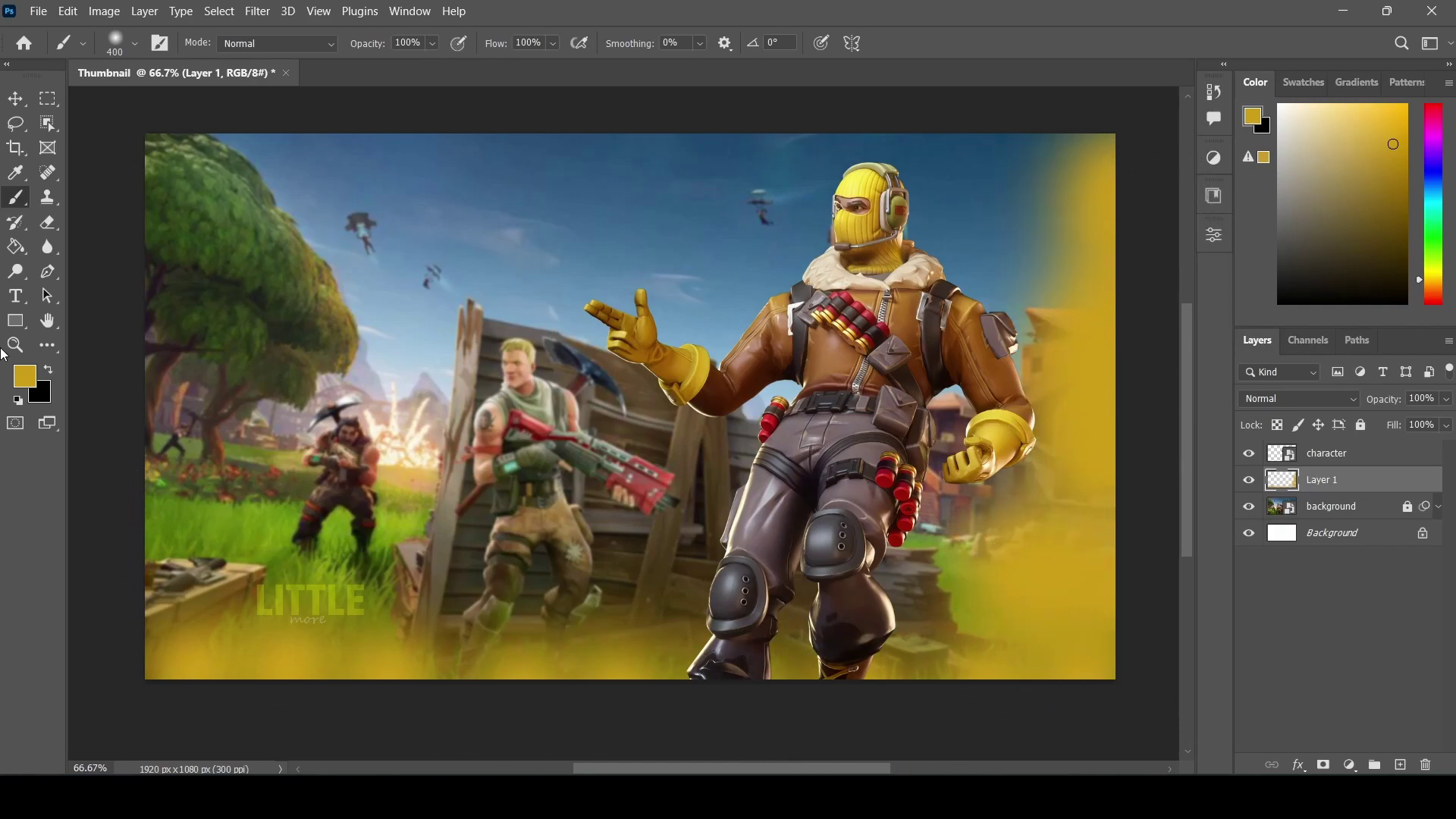
pyautogui.moveTo(104, 176)
pyautogui.mouseDown()
pyautogui.moveTo(129, 260)
pyautogui.moveTo(139, 439)
pyautogui.moveTo(198, 613)
pyautogui.moveTo(634, 708)
pyautogui.moveTo(796, 688)
pyautogui.moveTo(986, 727)
pyautogui.moveTo(1058, 621)
pyautogui.mouseUp()
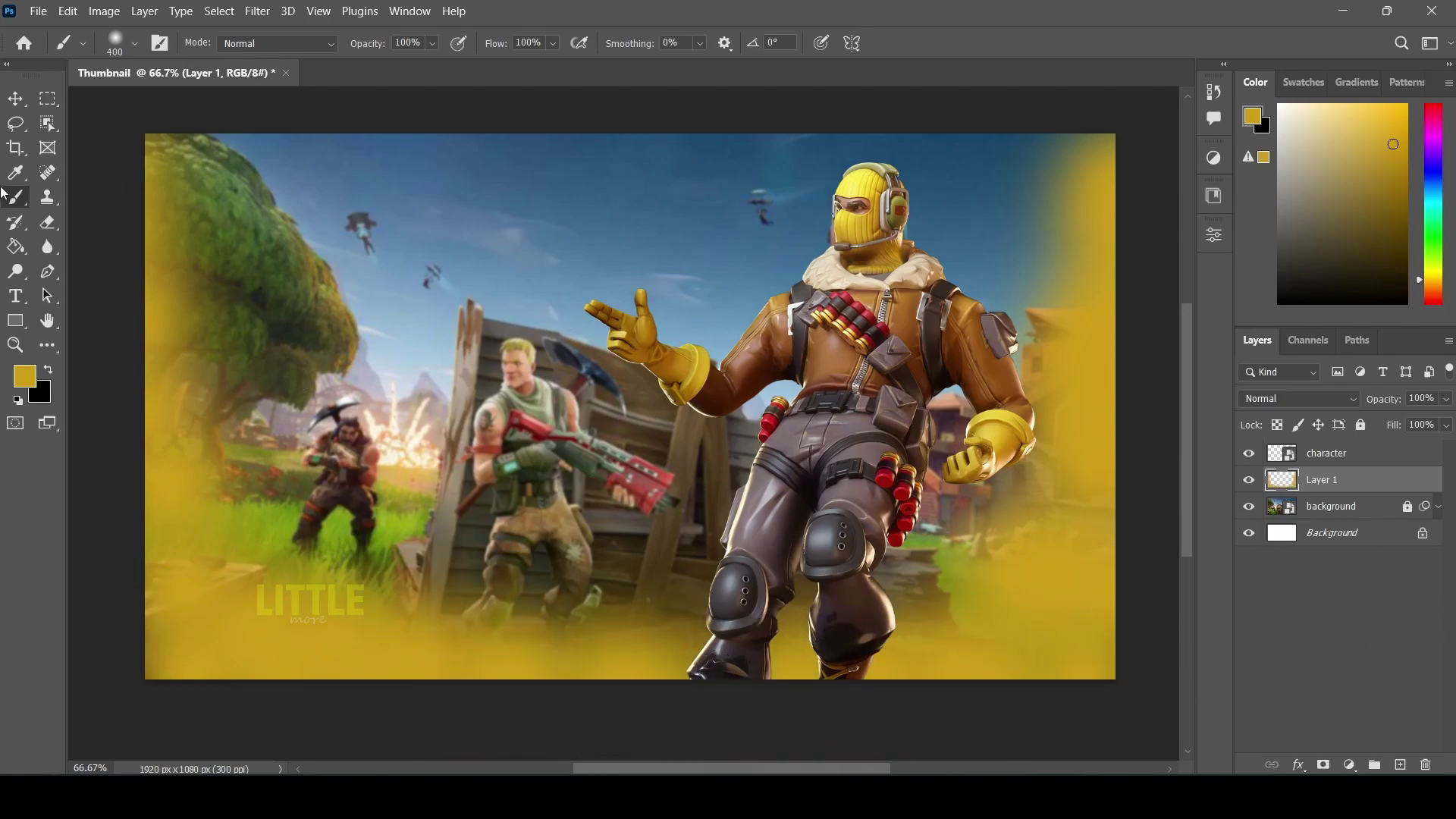
pyautogui.click(18, 103)
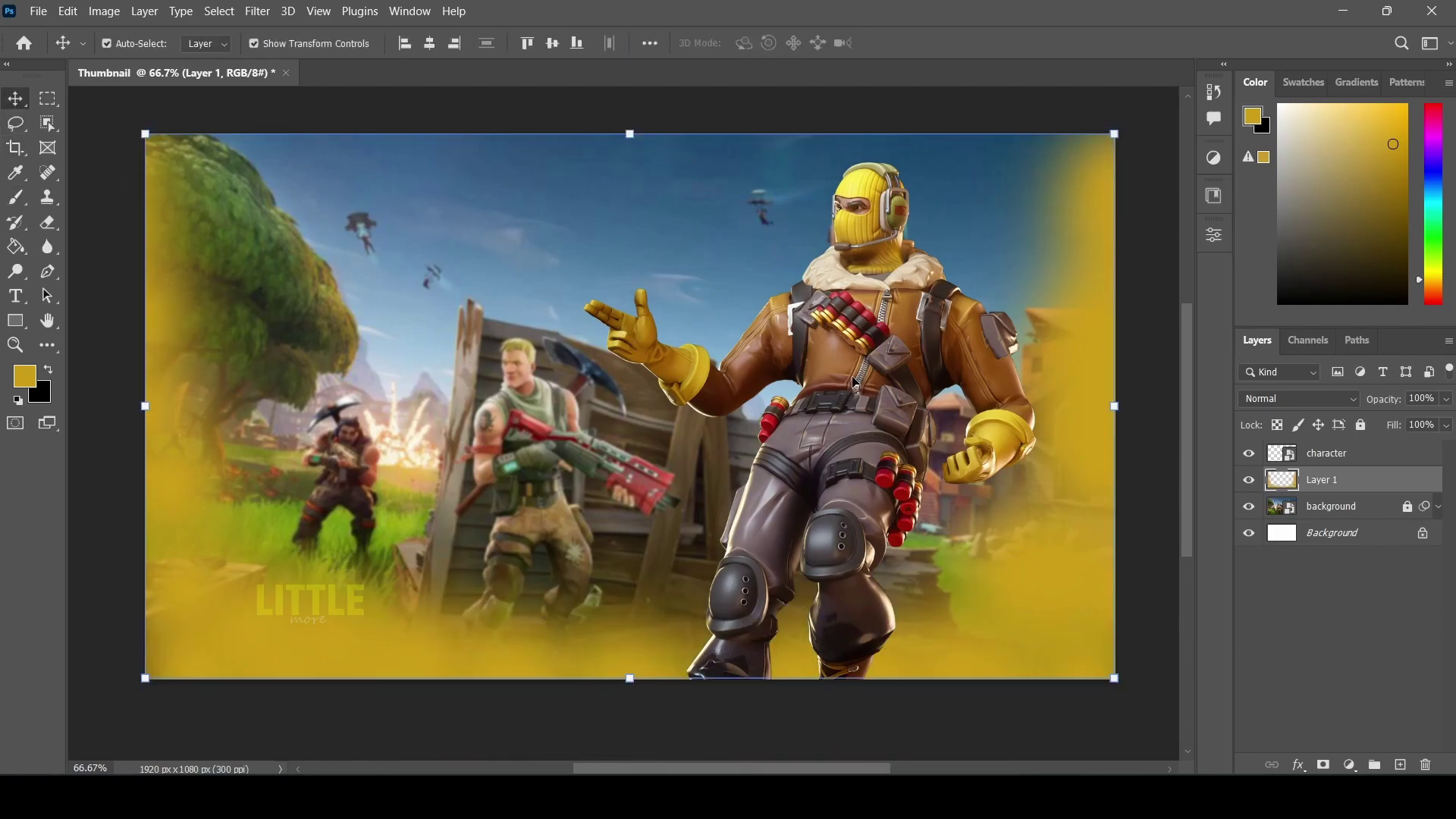
# - Set Layer 1 to Luminosity blending at 50% opacity and lock it
pyautogui.click(1342, 408)
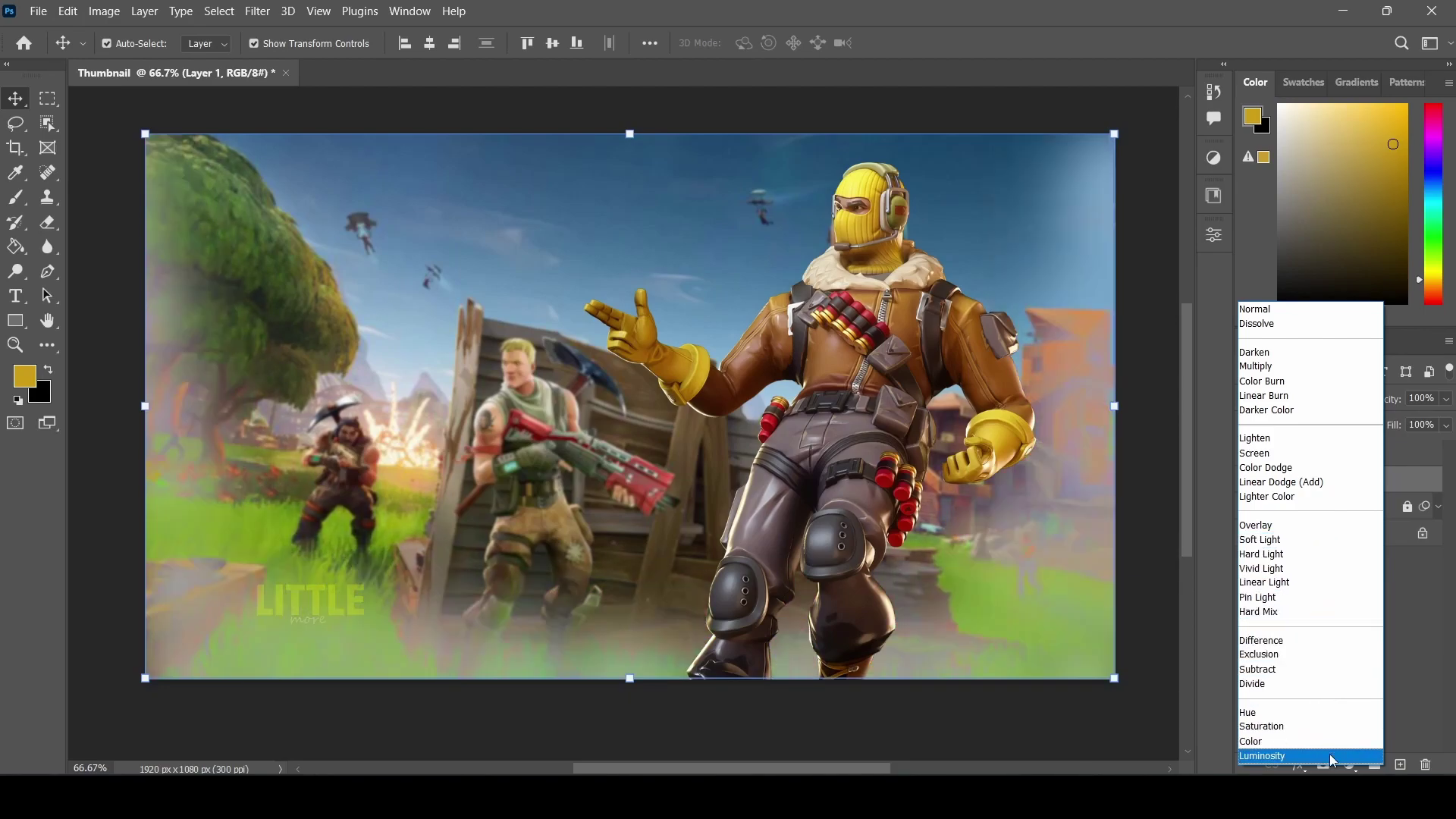
pyautogui.click(1332, 756)
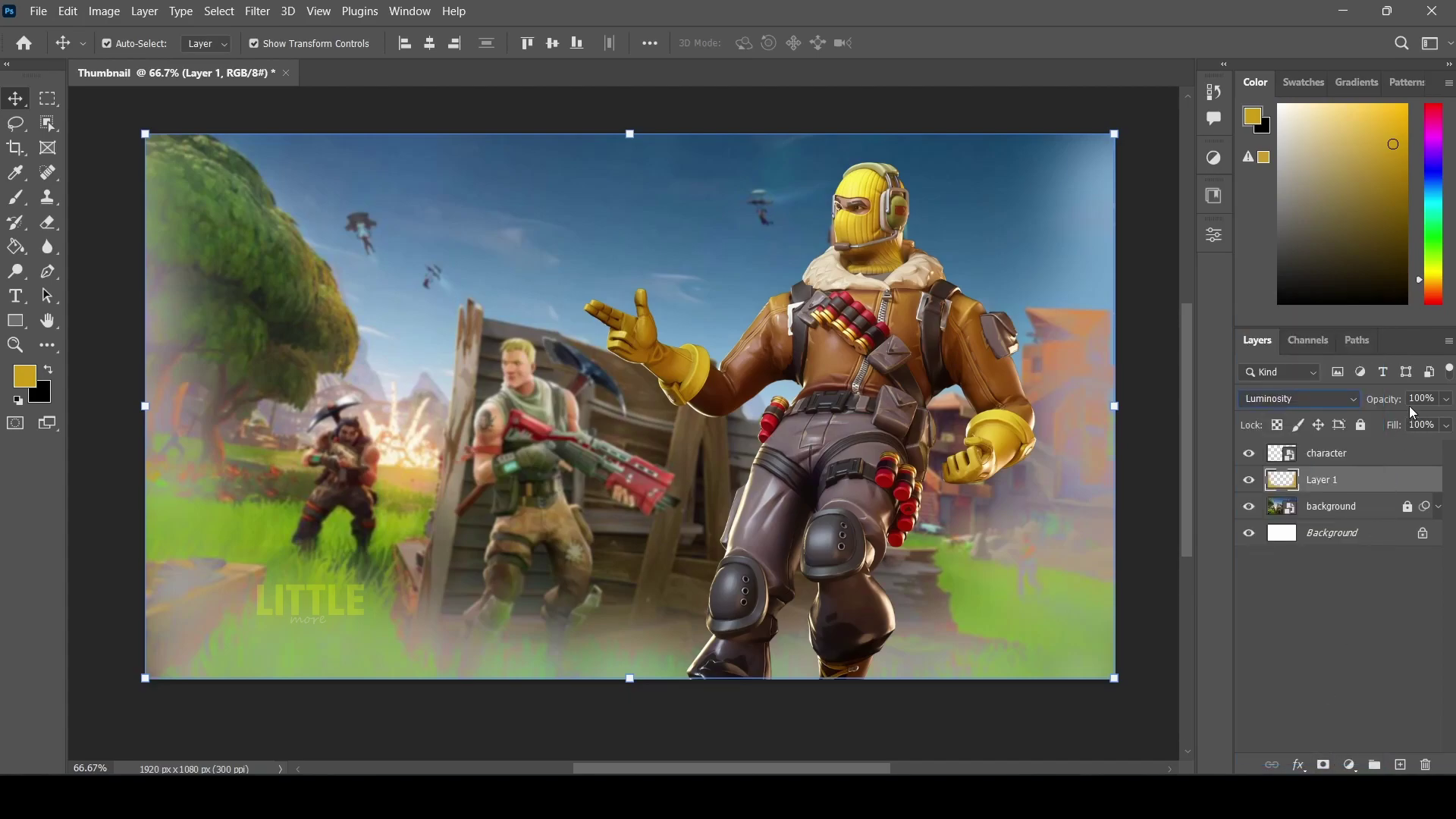
pyautogui.write('50')
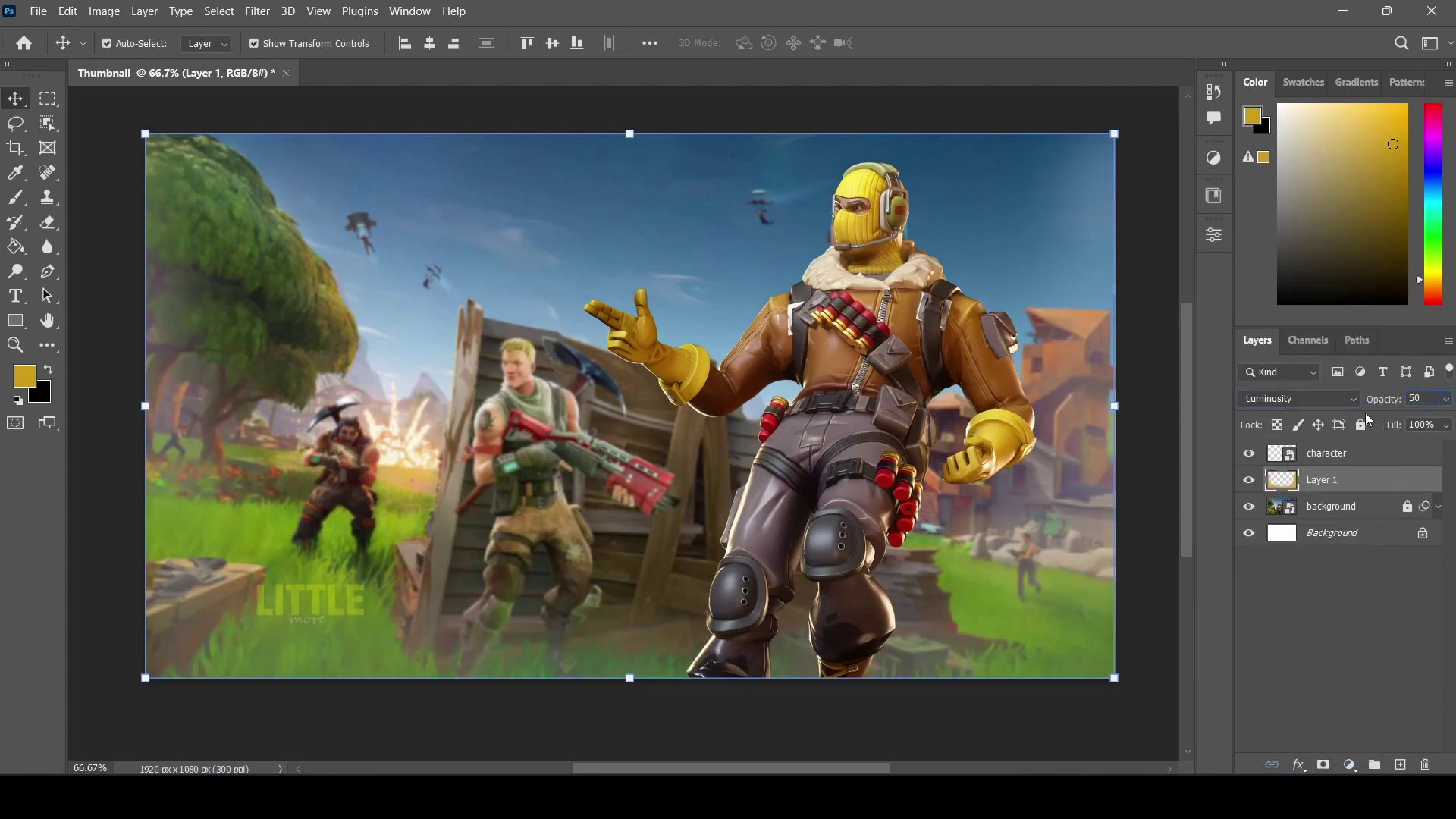
pyautogui.click(1149, 431)
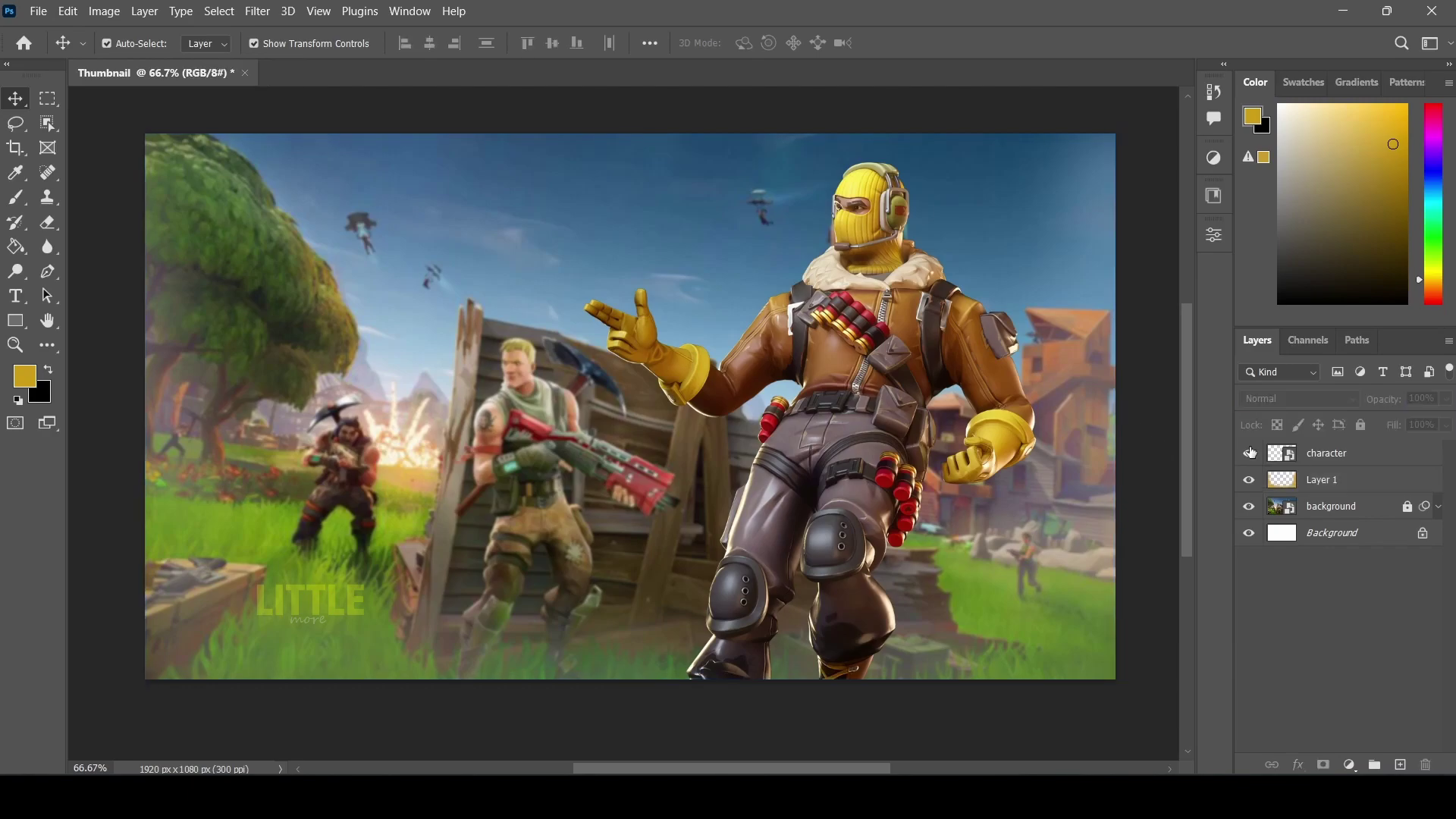
pyautogui.click(1328, 482)
pyautogui.click(1361, 426)
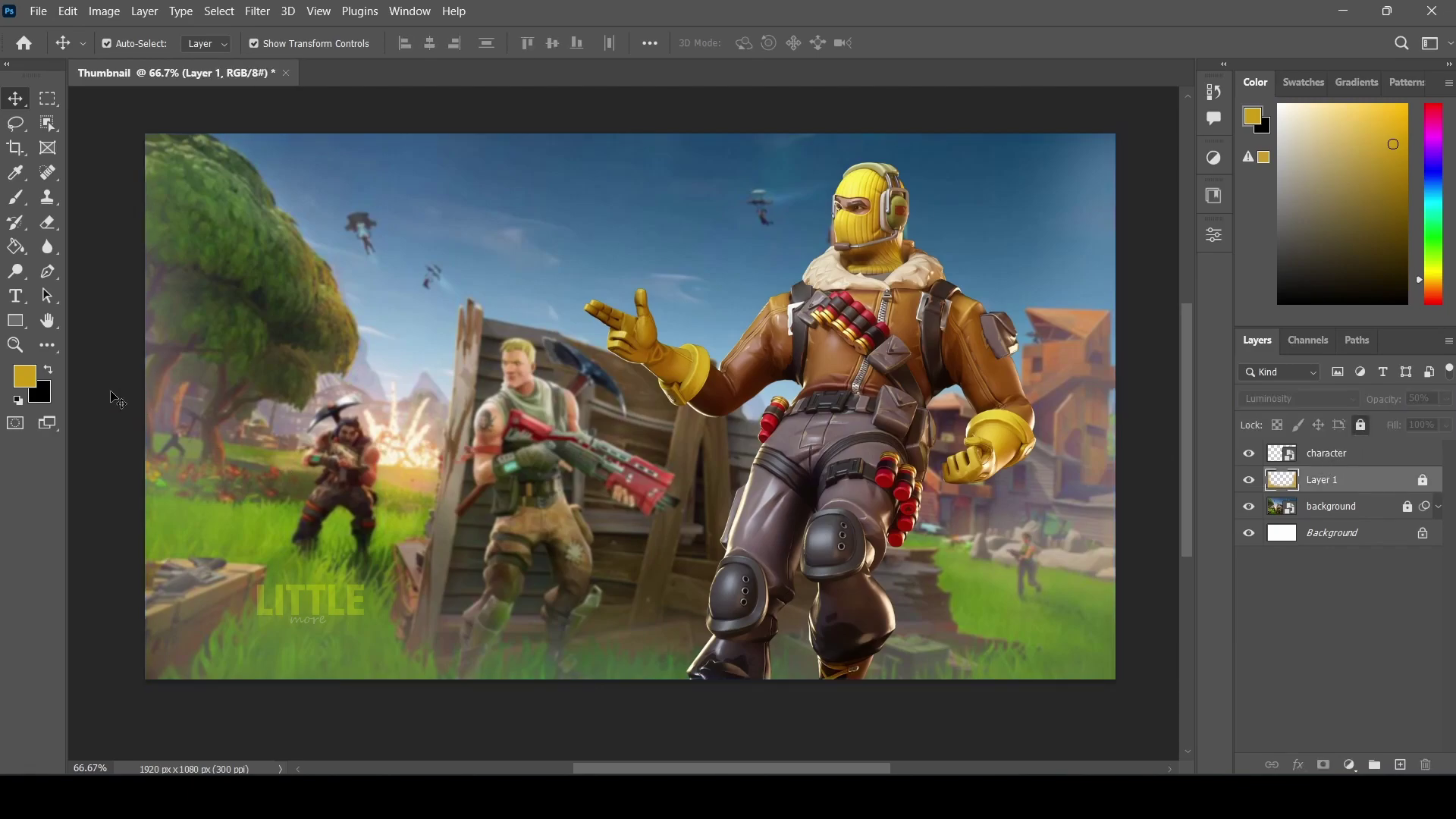
pyautogui.click(29, 380)
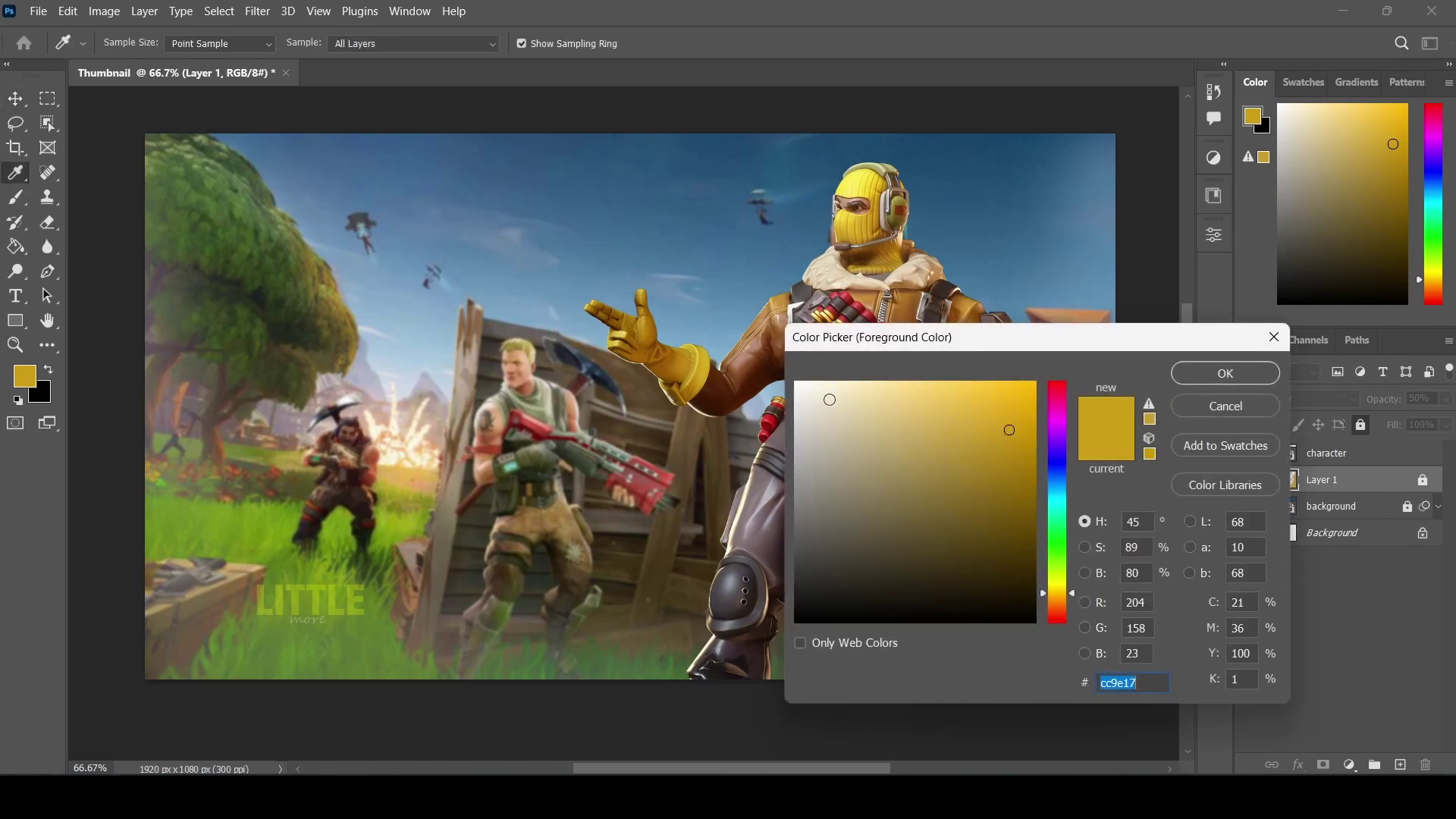
# - Make white (ffffff) the foreground colour and add a new Layer 2
pyautogui.write('ffffff')
pyautogui.click(1189, 379)
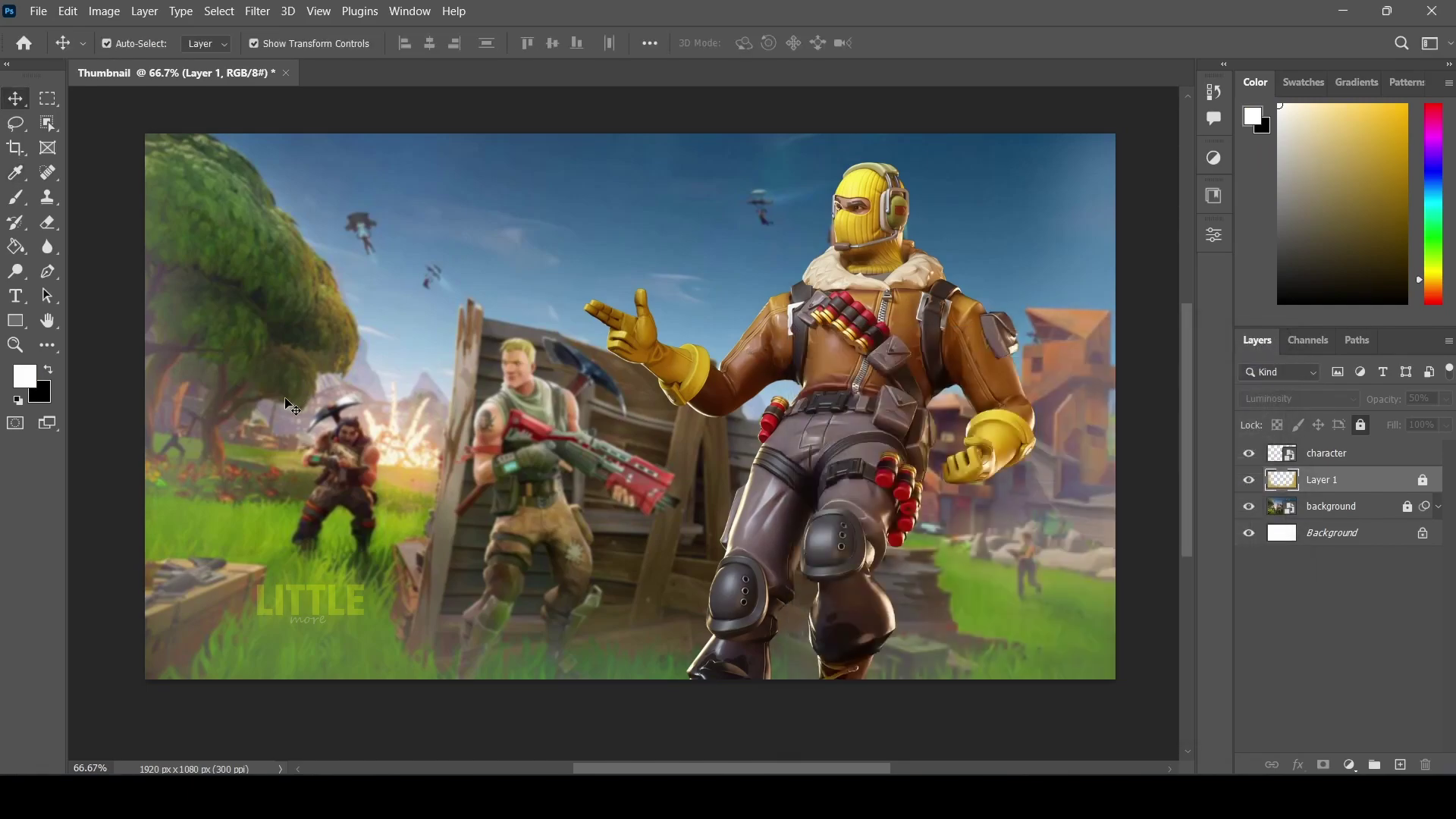
pyautogui.click(16, 199)
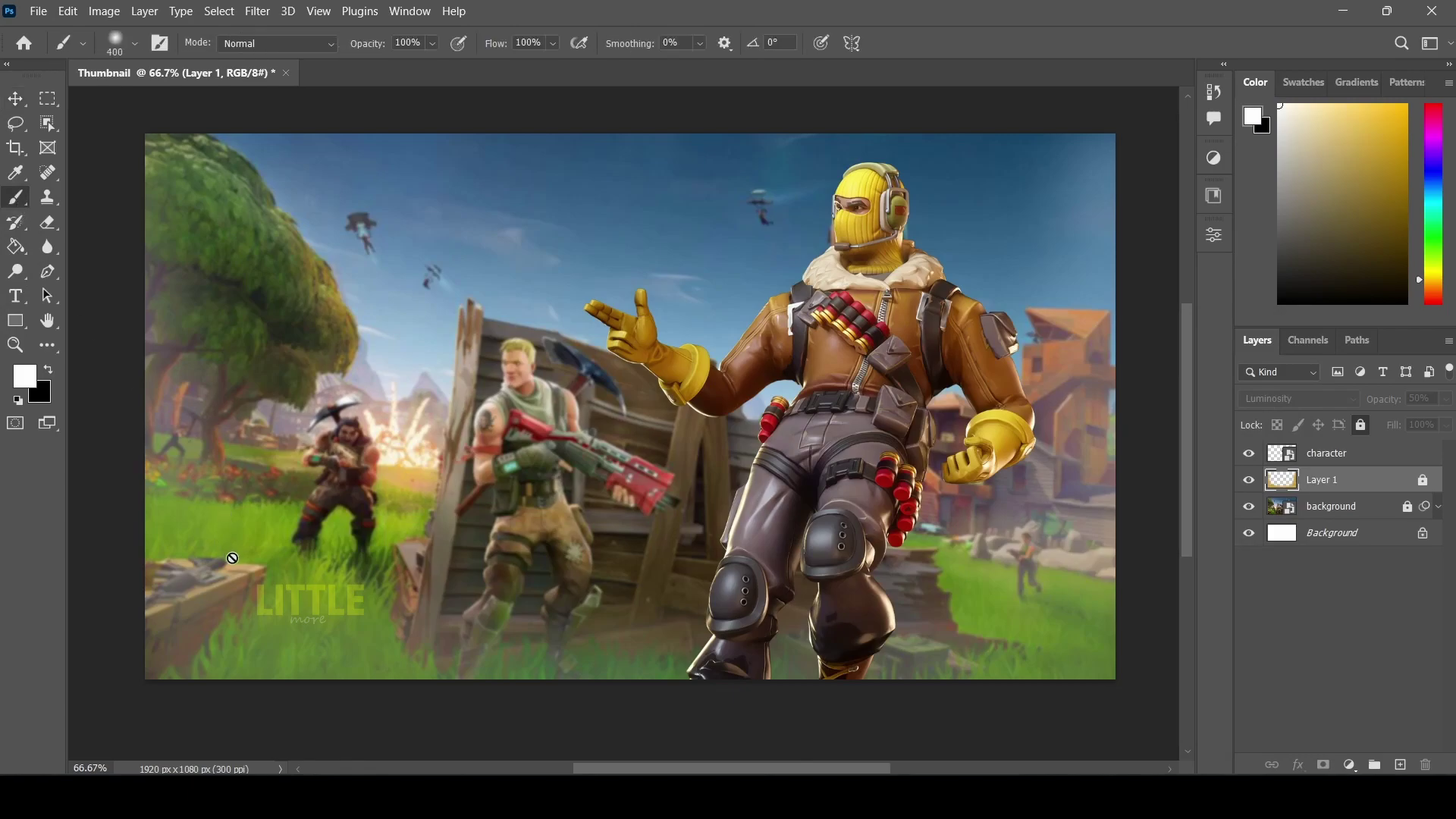
pyautogui.click(1400, 764)
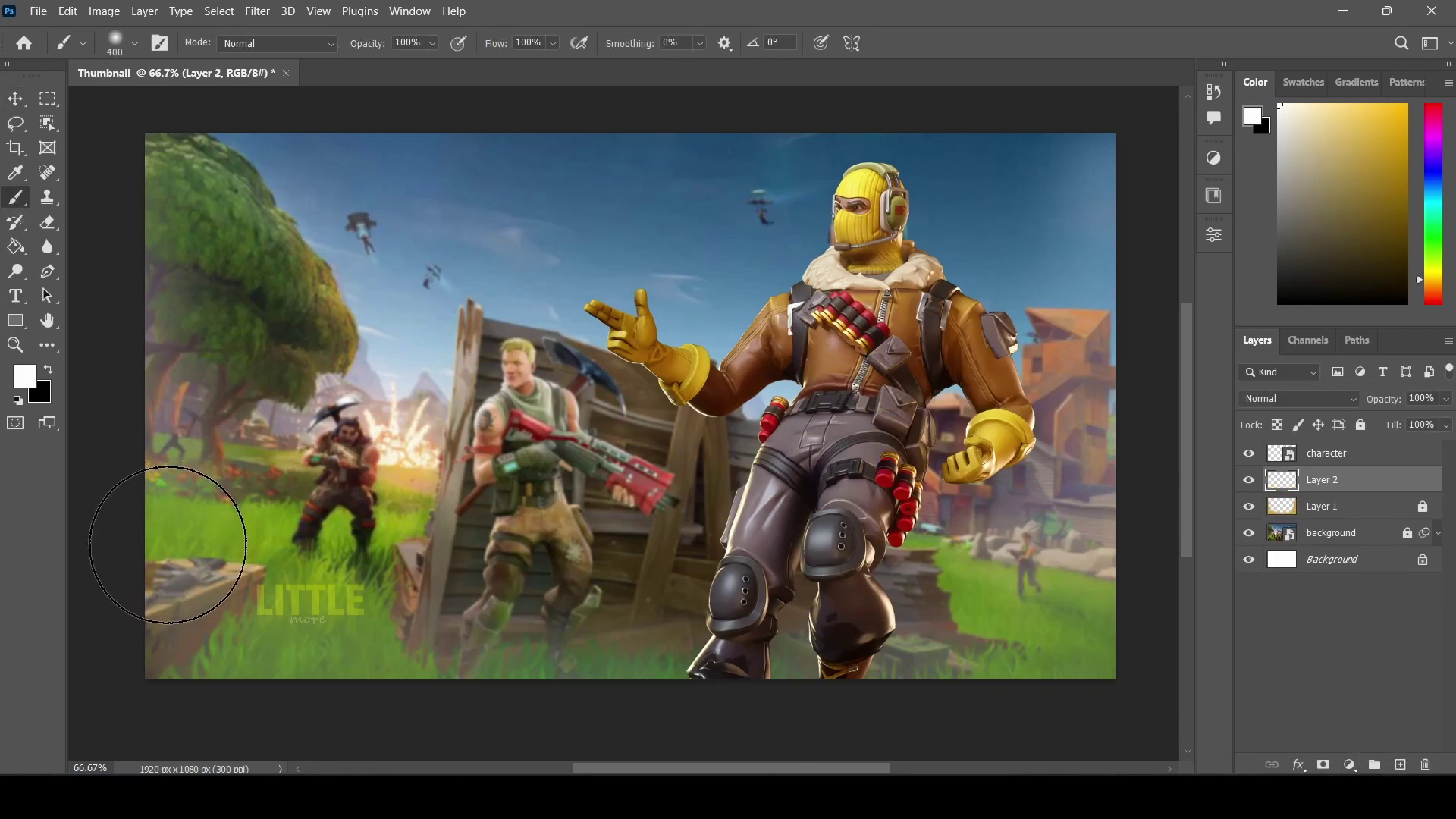
# - Paint soft white with a 600 px brush along the bottom and left edges of Layer 2
pyautogui.press(']')
pyautogui.press(']')
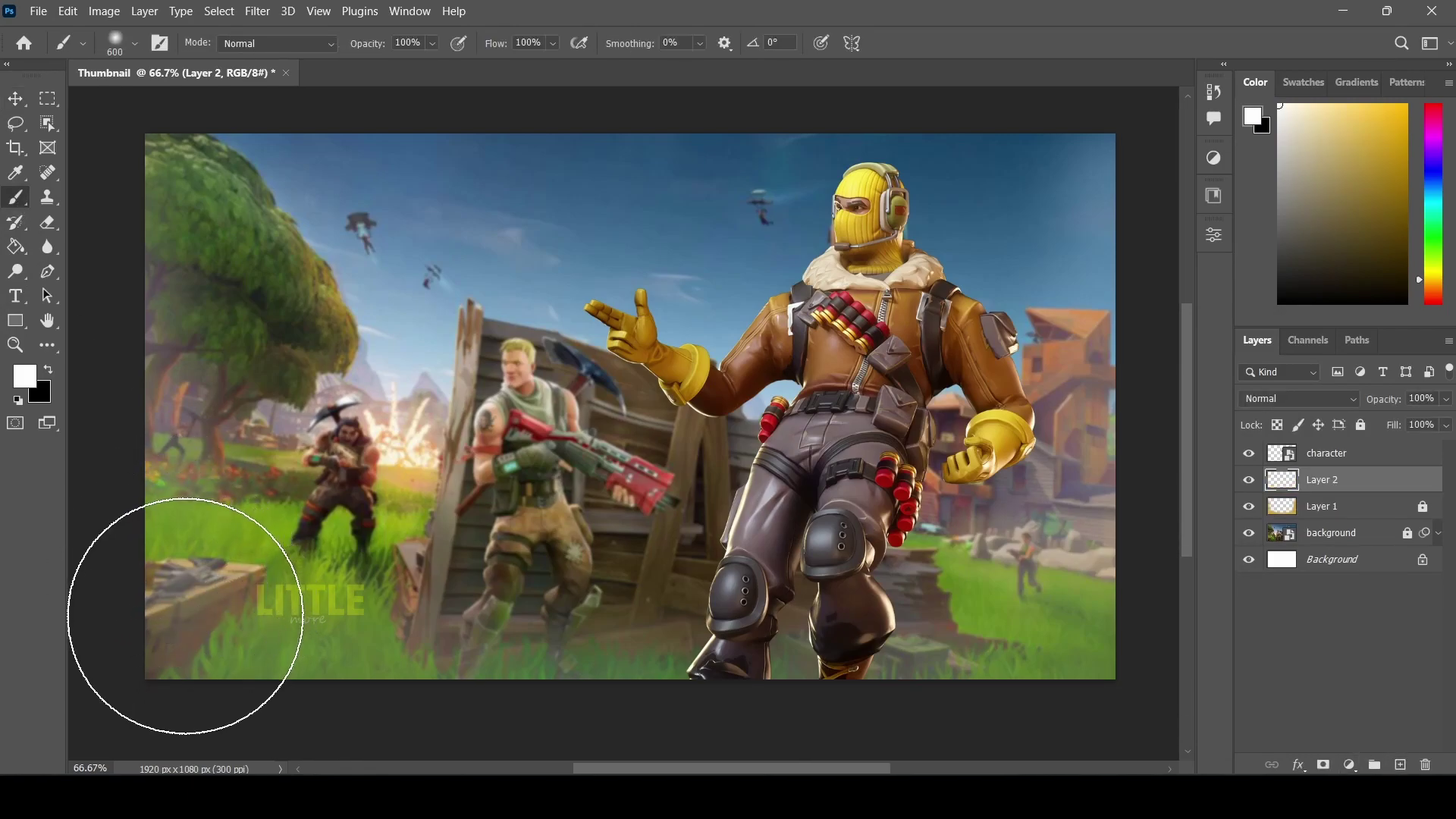
pyautogui.moveTo(182, 621)
pyautogui.mouseDown()
pyautogui.moveTo(634, 699)
pyautogui.moveTo(1014, 698)
pyautogui.moveTo(1046, 715)
pyautogui.moveTo(860, 713)
pyautogui.moveTo(1105, 601)
pyautogui.moveTo(1121, 422)
pyautogui.moveTo(1202, 326)
pyautogui.moveTo(1159, 377)
pyautogui.moveTo(1202, 325)
pyautogui.moveTo(1193, 220)
pyautogui.mouseUp()
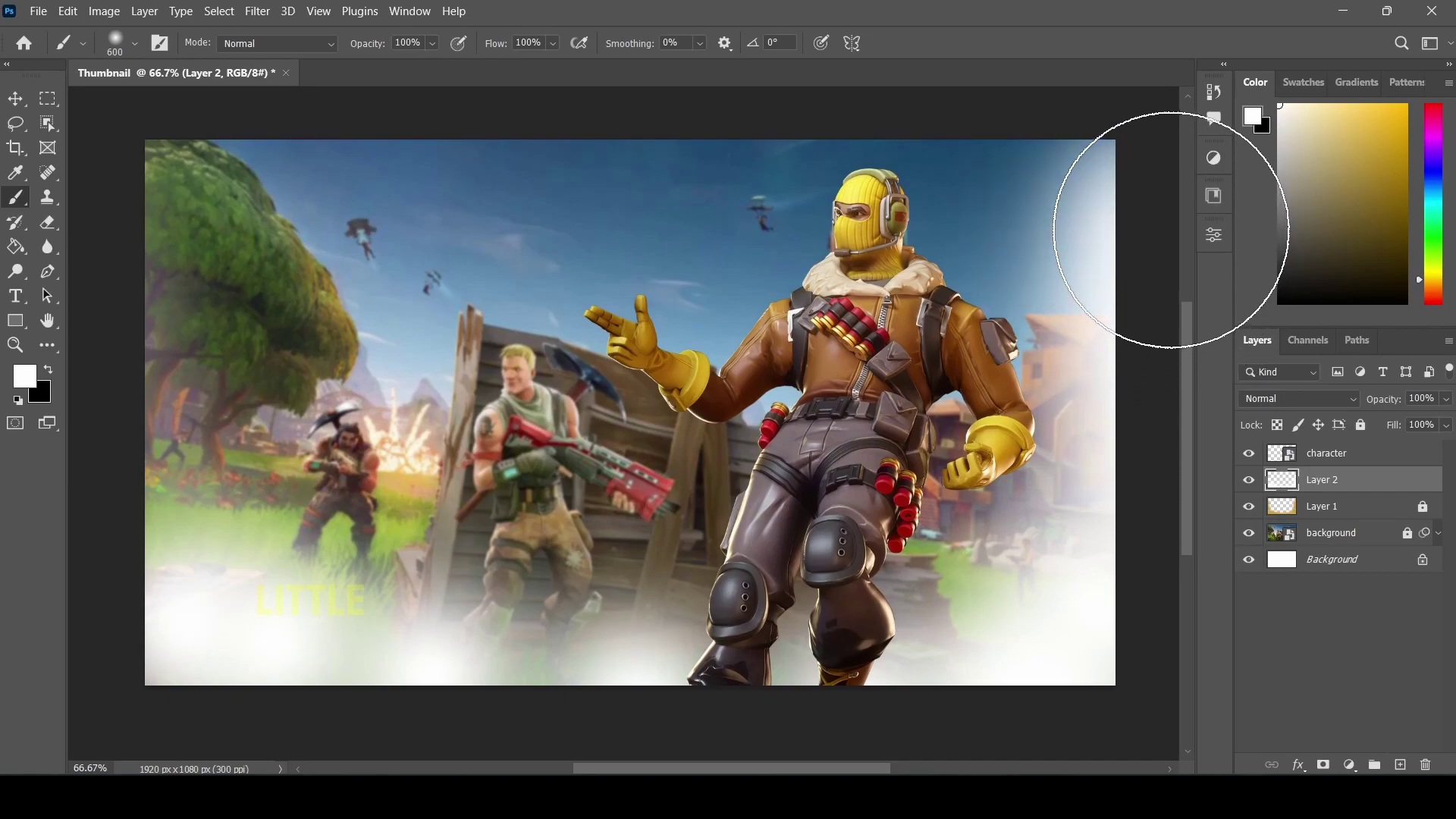
pyautogui.moveTo(123, 414)
pyautogui.mouseDown()
pyautogui.moveTo(153, 221)
pyautogui.moveTo(114, 536)
pyautogui.moveTo(137, 641)
pyautogui.moveTo(536, 650)
pyautogui.moveTo(520, 731)
pyautogui.moveTo(781, 698)
pyautogui.moveTo(906, 755)
pyautogui.mouseUp()
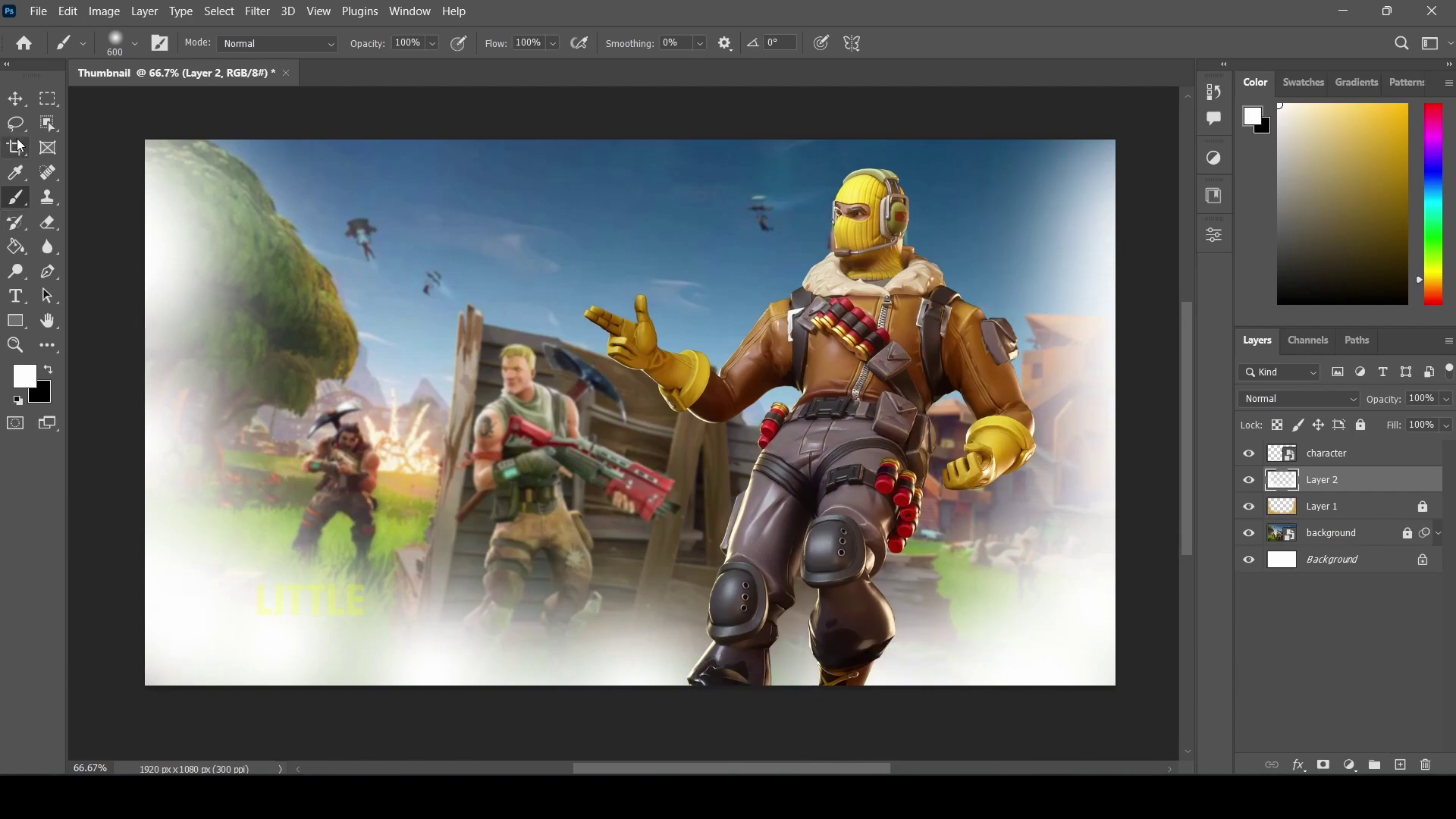
pyautogui.click(15, 99)
# - Set Layer 2 to Subtract blending at 50% opacity and zoom out to see the whole thumbnail
pyautogui.click(1352, 400)
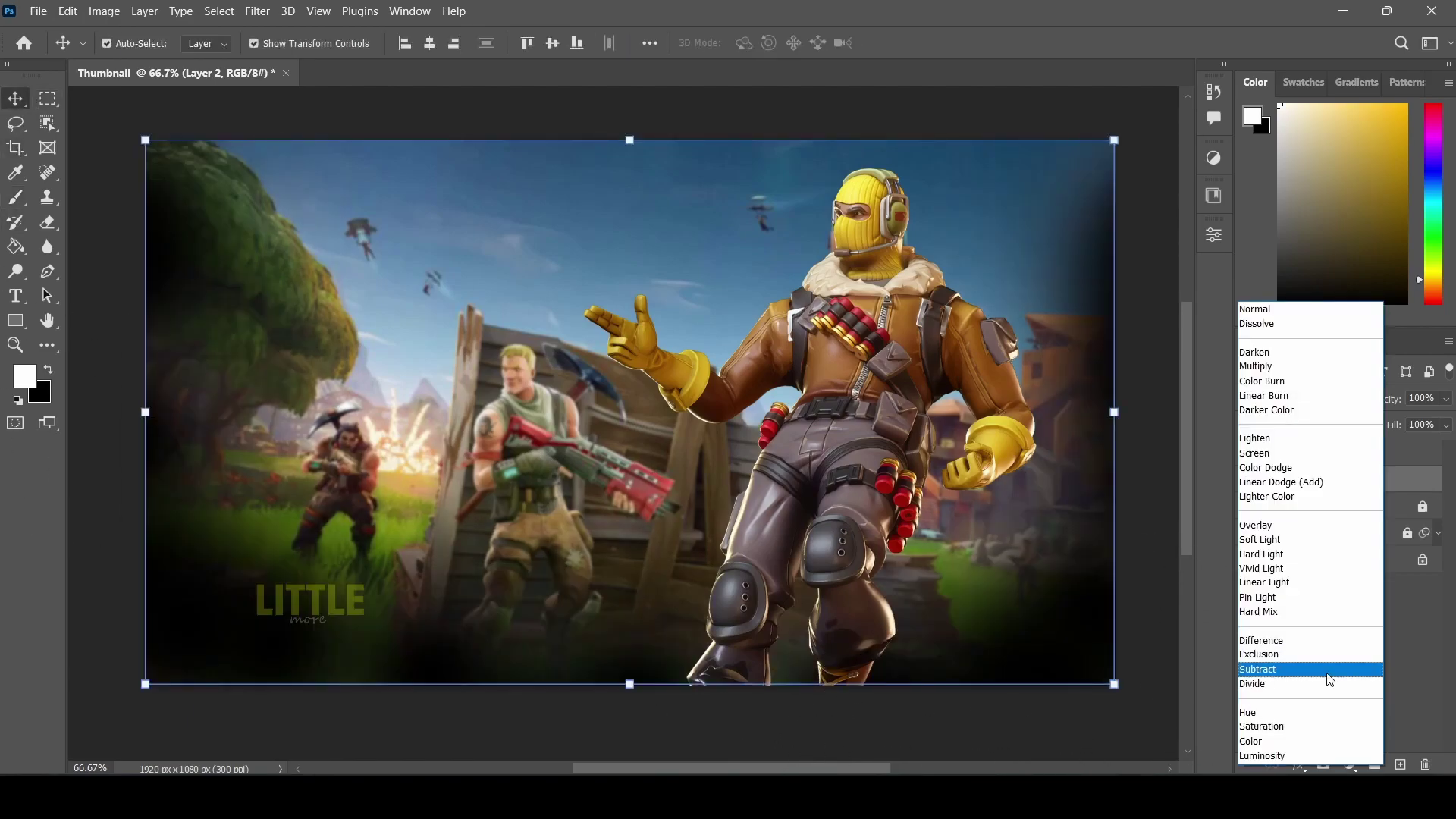
pyautogui.click(1335, 667)
pyautogui.moveTo(1389, 404); pyautogui.dragTo(1372, 417)
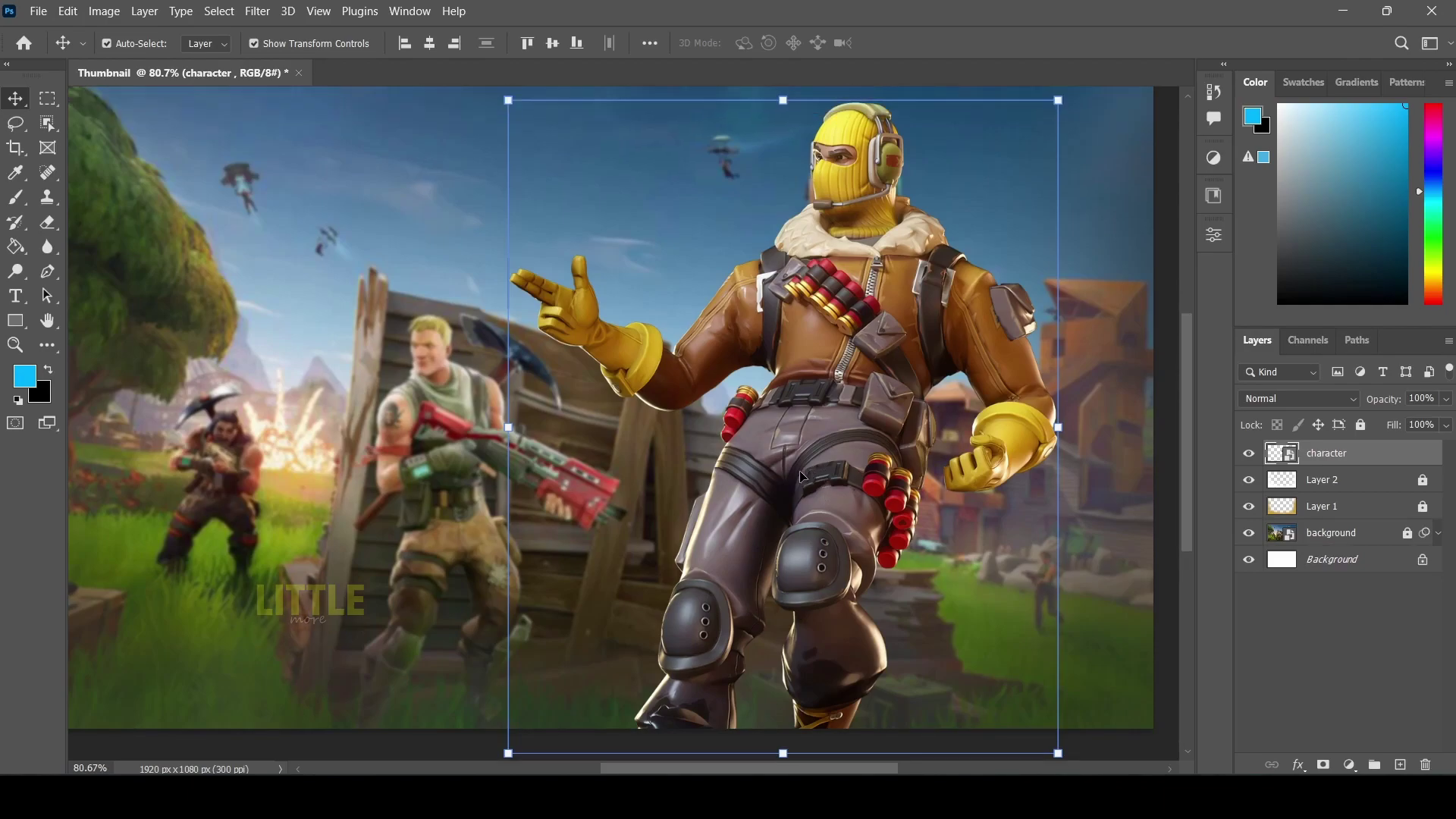
pyautogui.hotkey('ctrl', '-')
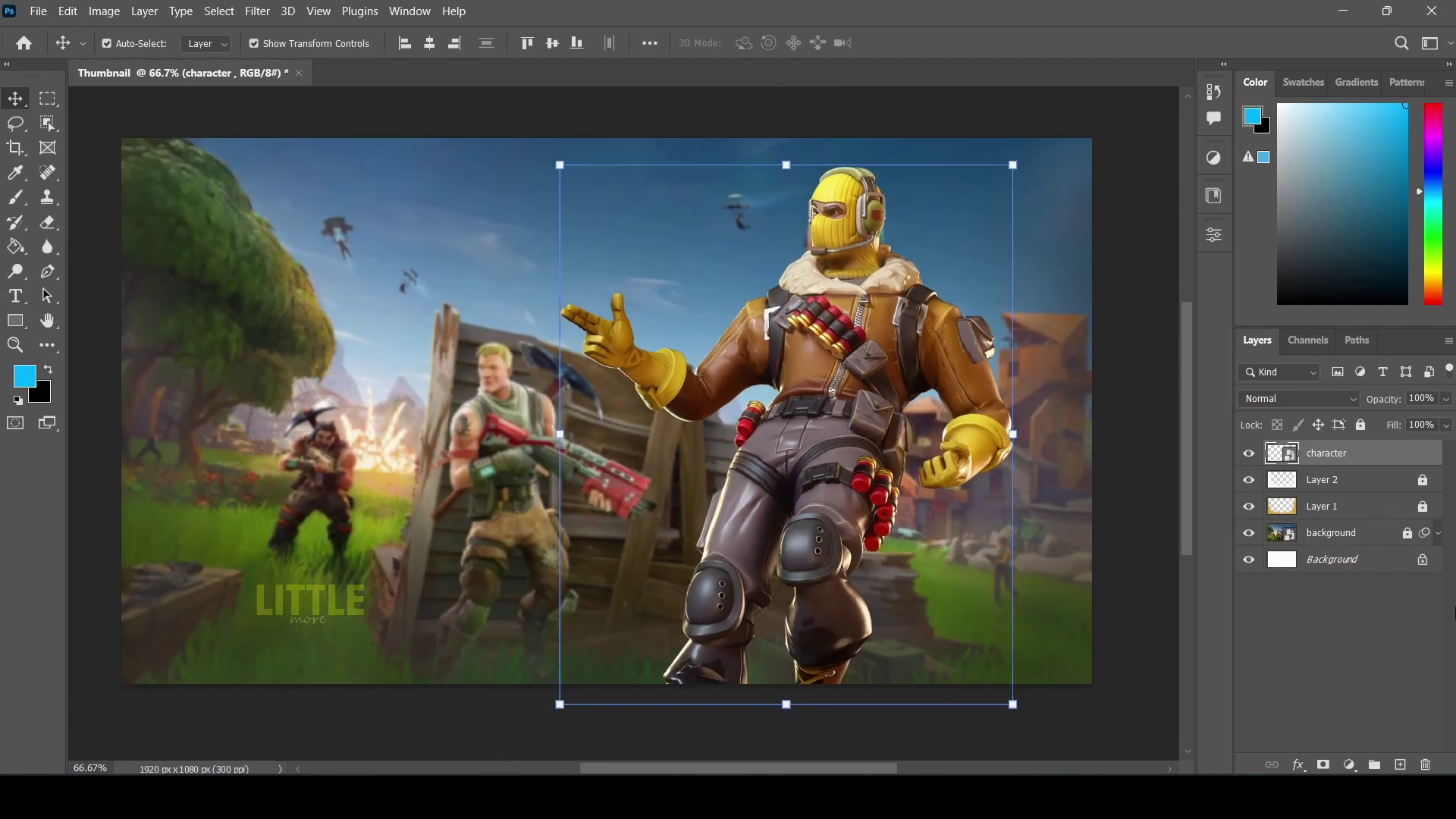
pyautogui.click(1387, 485)
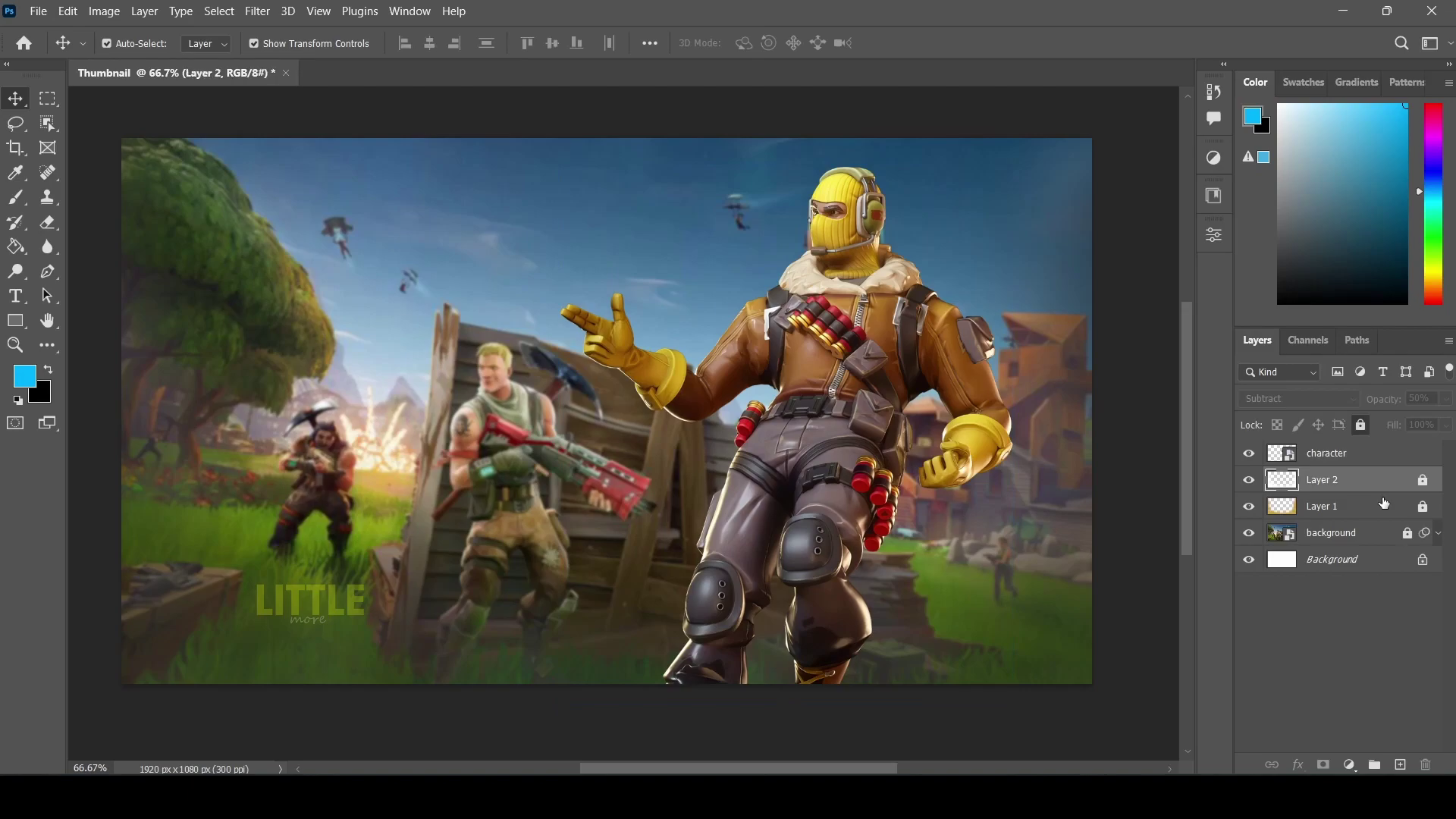
# - Add a new Layer 3 with white as foreground and a 900 px brush
pyautogui.click(1399, 763)
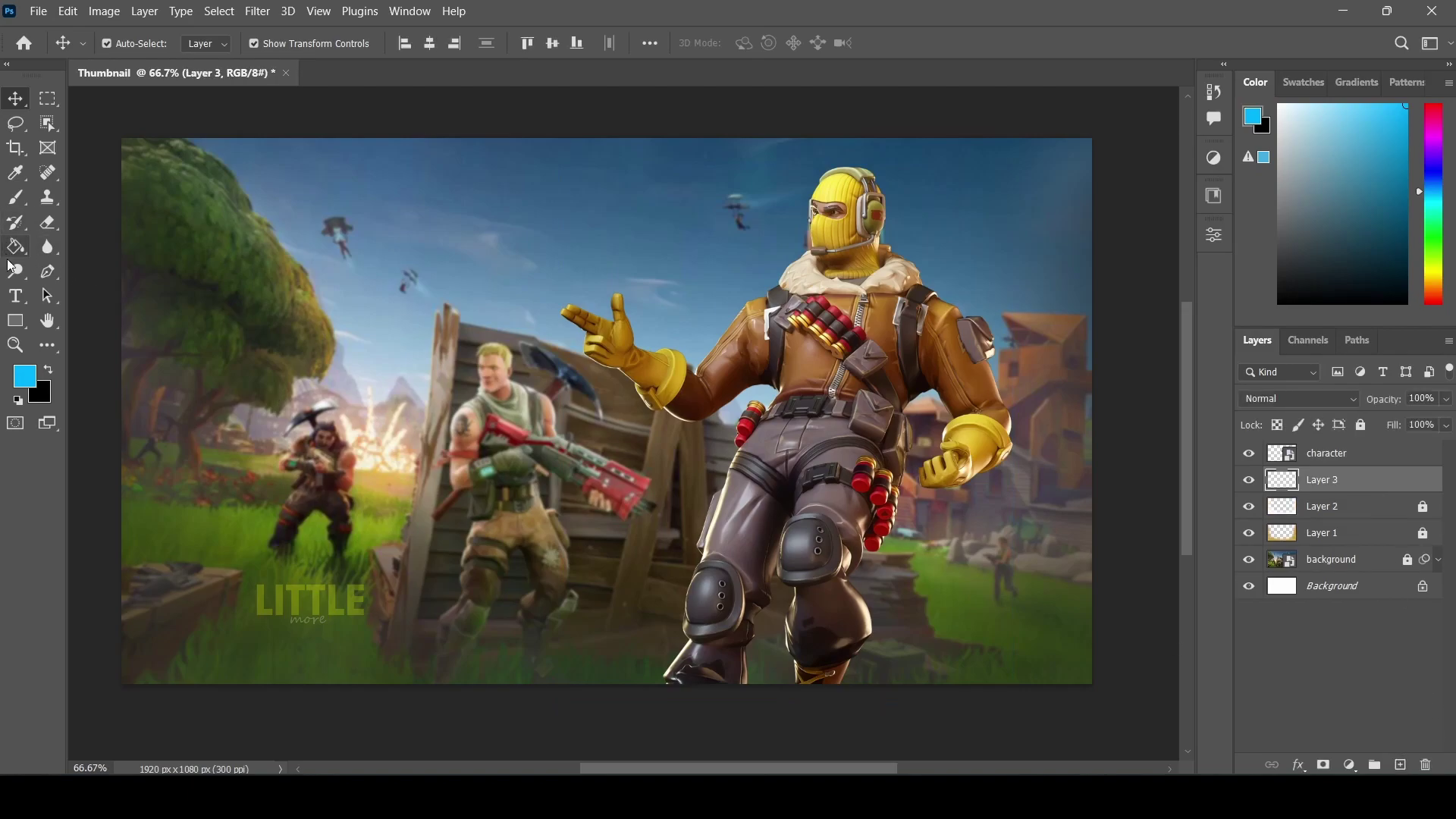
pyautogui.click(17, 399)
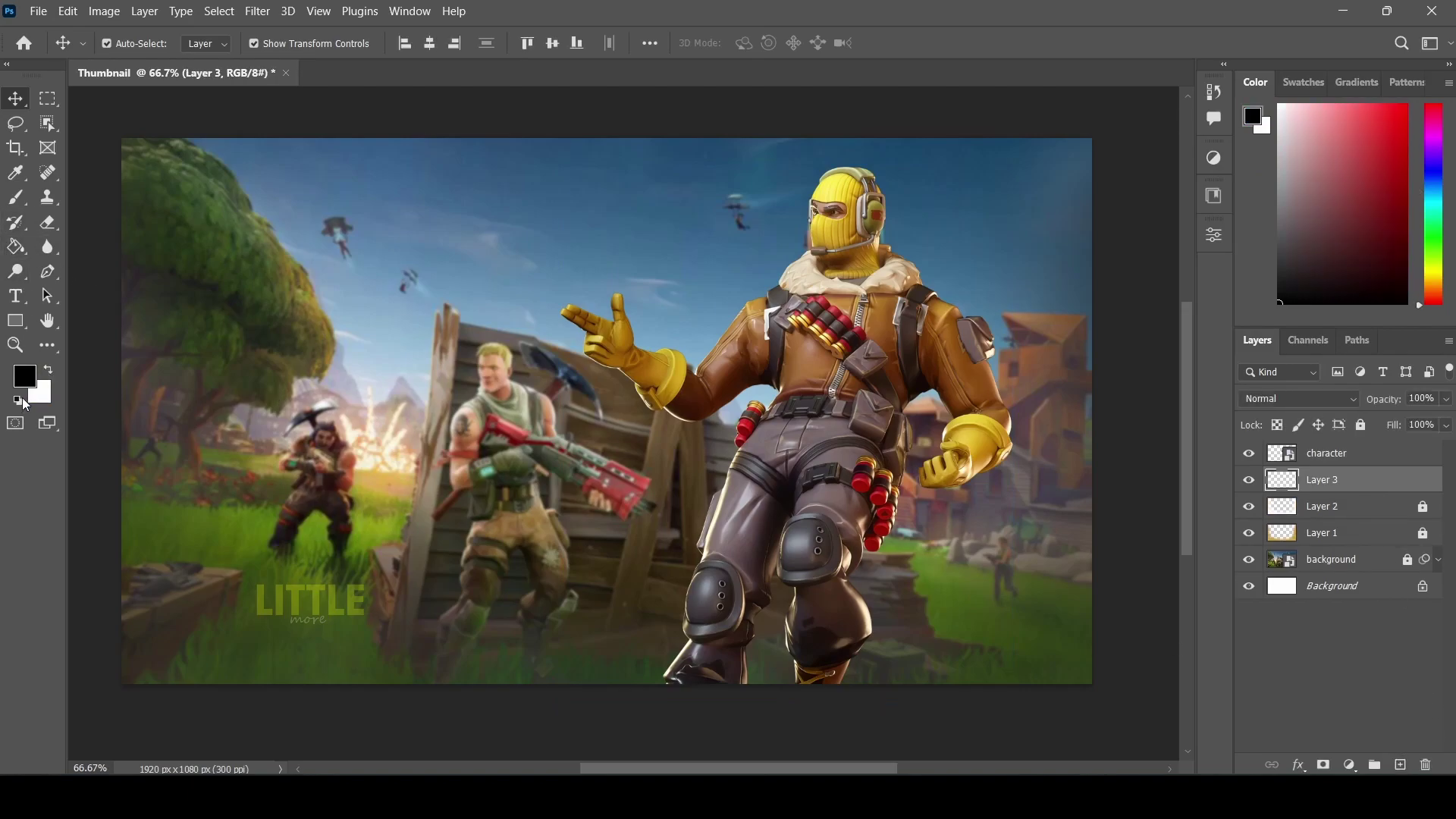
pyautogui.click(47, 373)
pyautogui.click(15, 198)
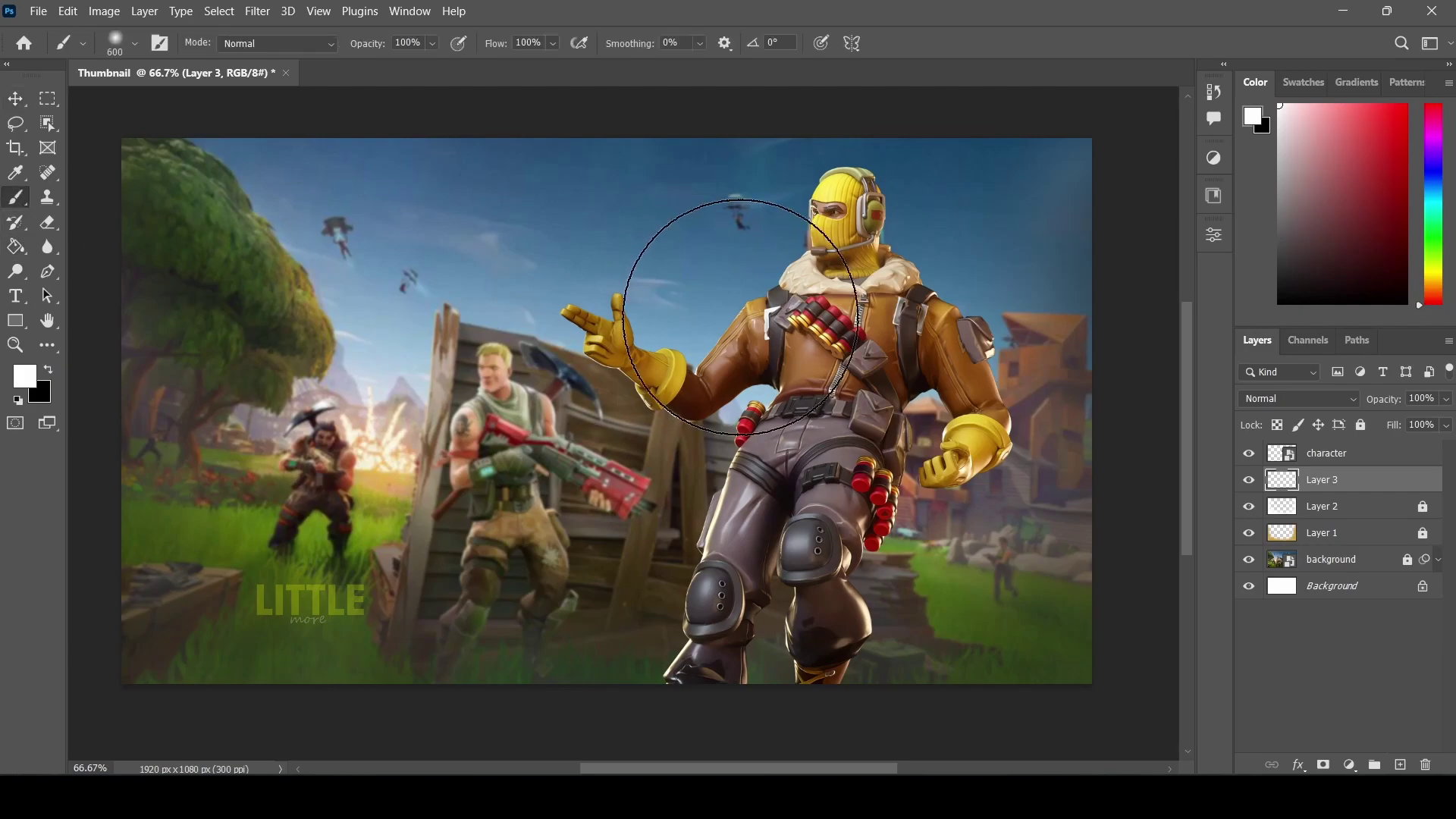
pyautogui.press(']')
pyautogui.press(']')
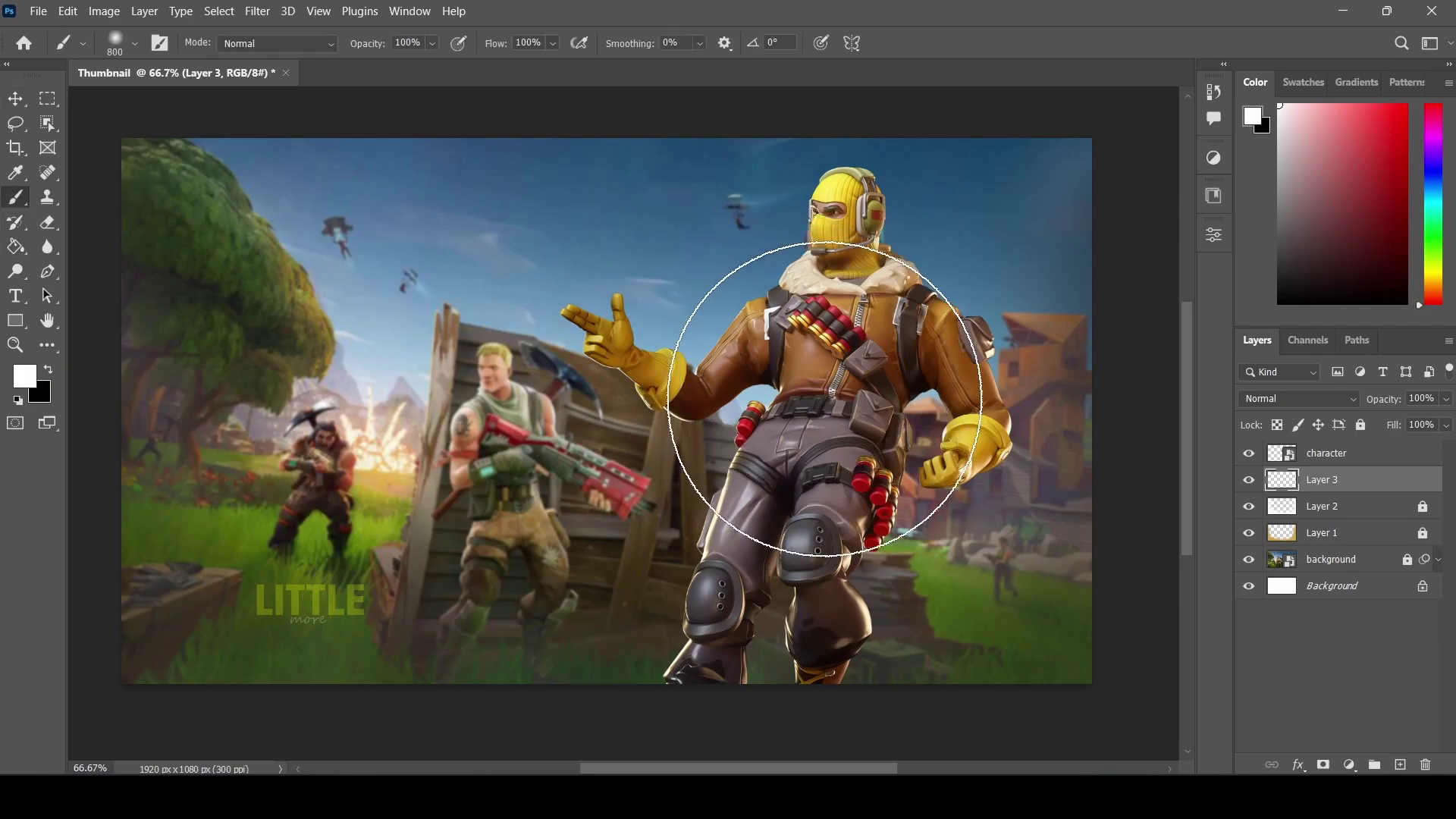
pyautogui.press(']')
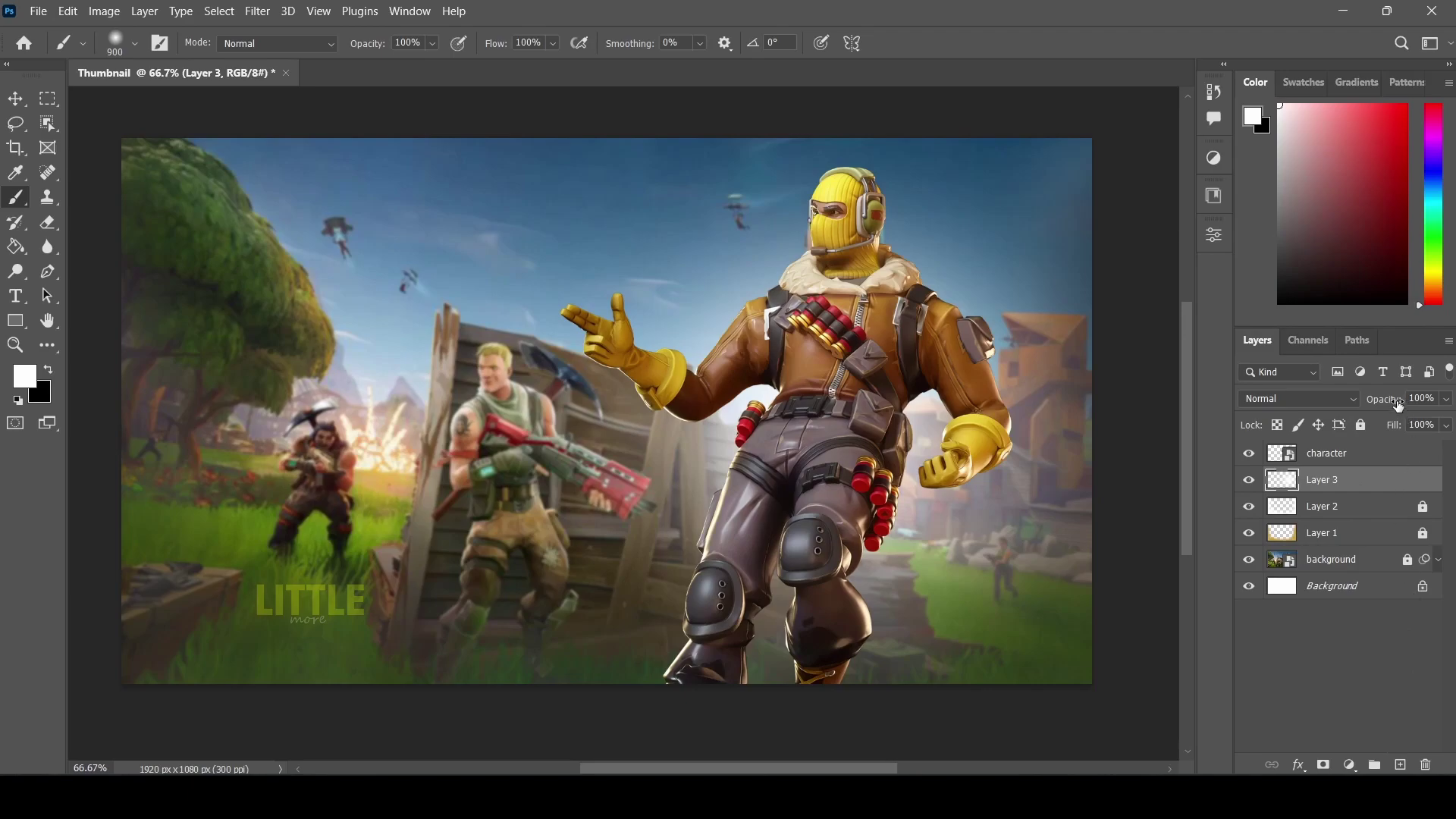
# - Lower Layer 3's opacity to about 57%
pyautogui.moveTo(1400, 405); pyautogui.dragTo(1380, 408)
pyautogui.moveTo(1387, 407); pyautogui.dragTo(1375, 414)
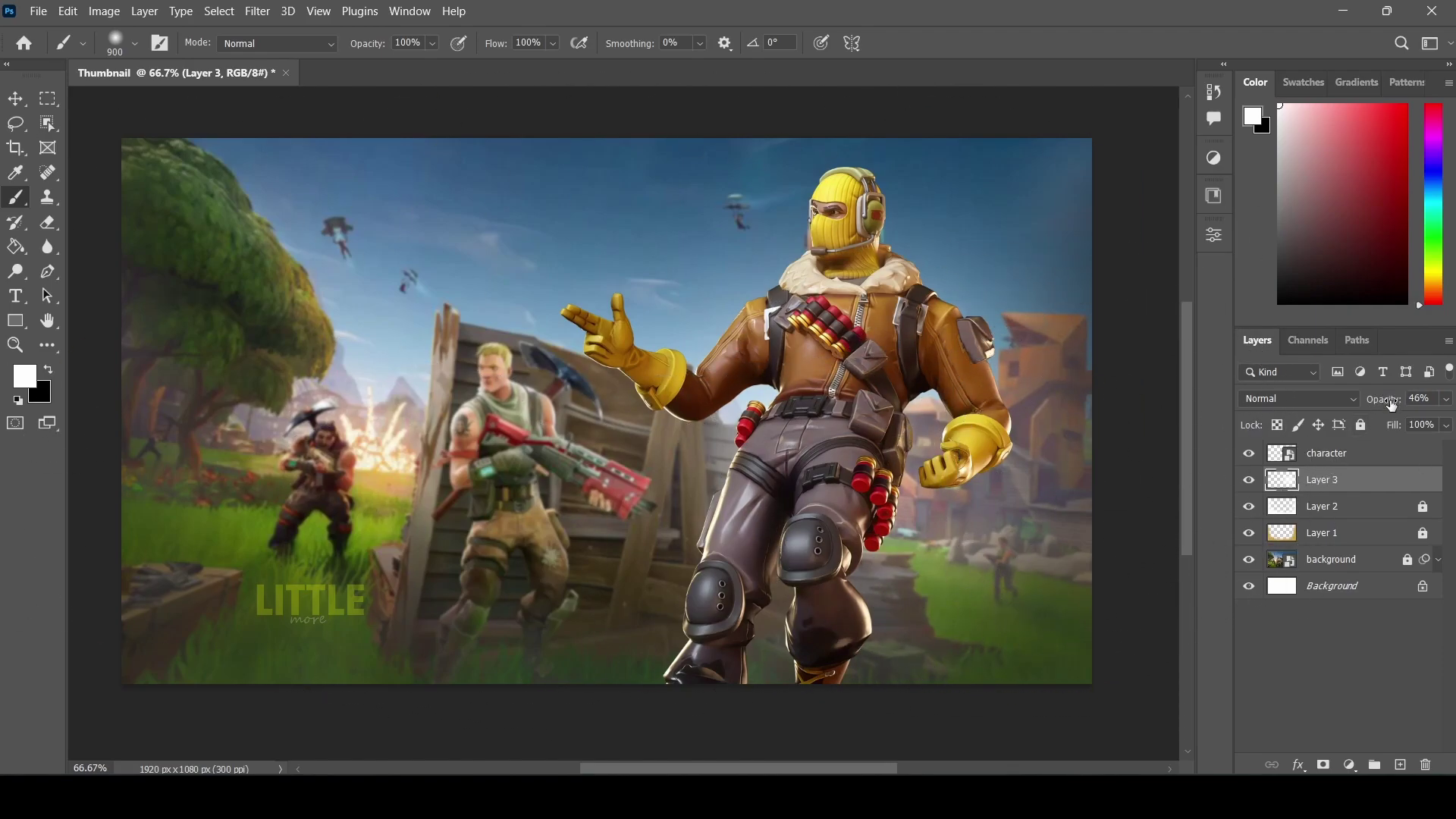
pyautogui.moveTo(1393, 398); pyautogui.dragTo(1410, 405)
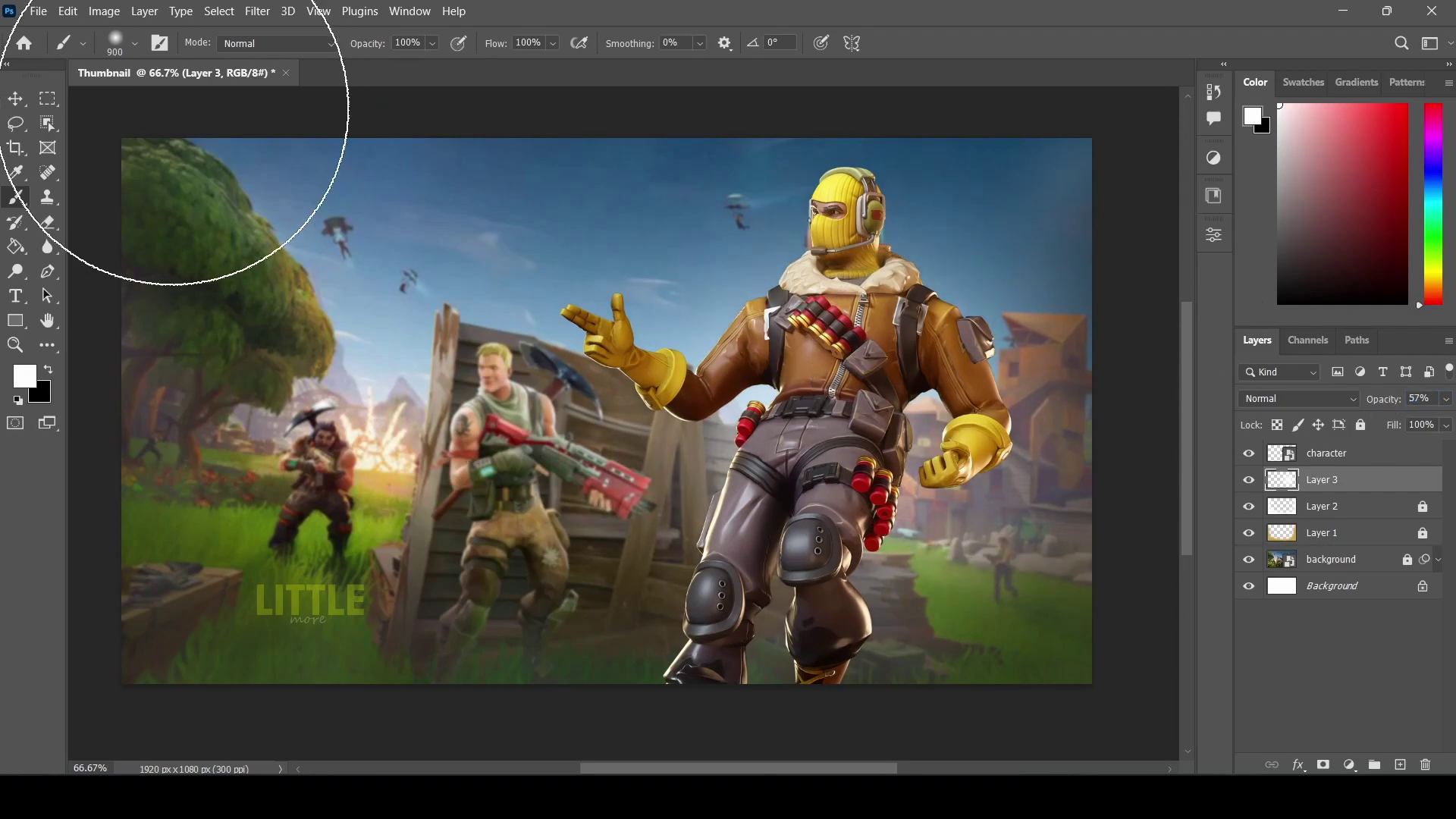
pyautogui.click(15, 98)
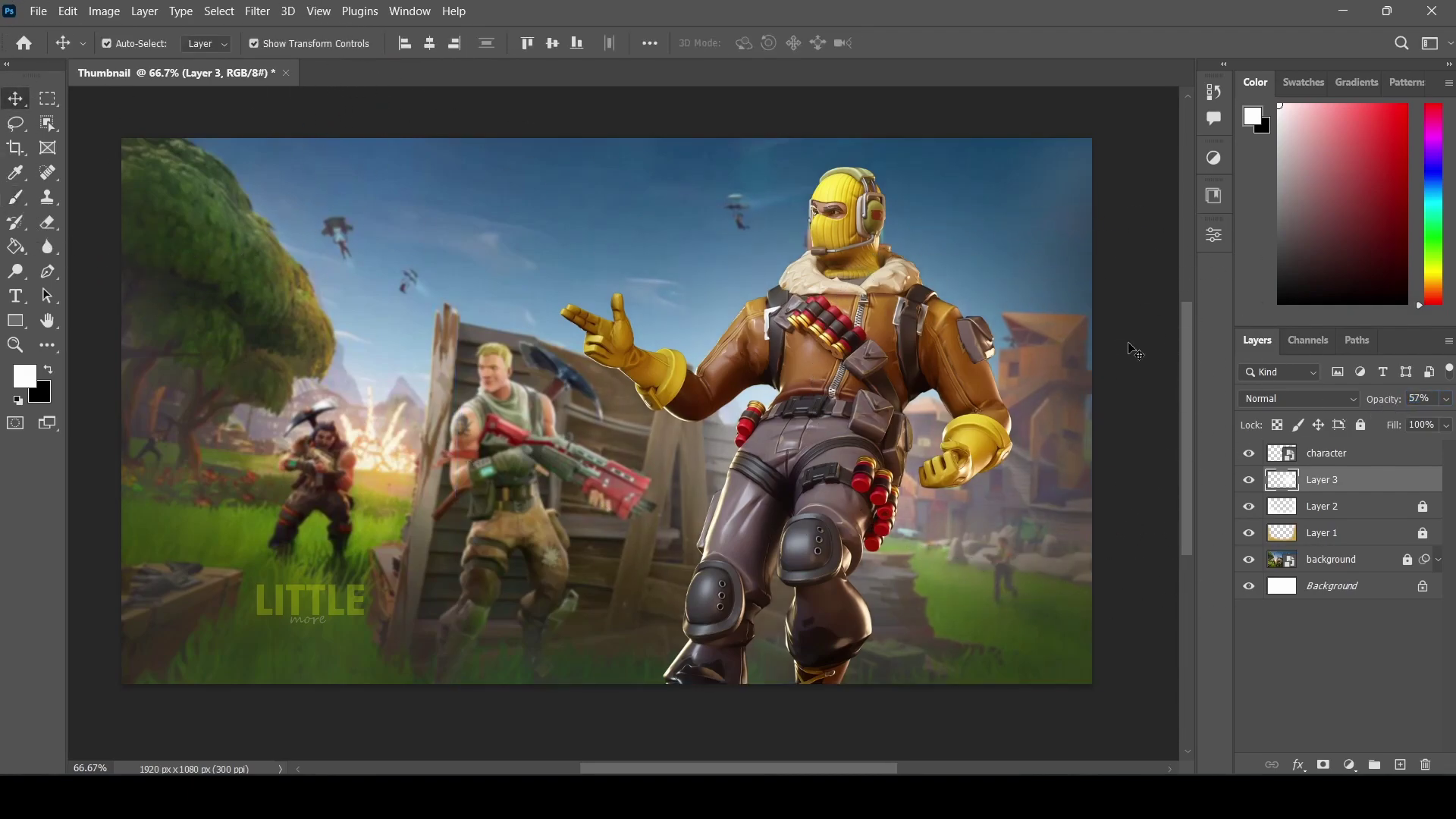
# - Add a Color Balance adjustment layer clipped to the background image layer
pyautogui.click(872, 391)
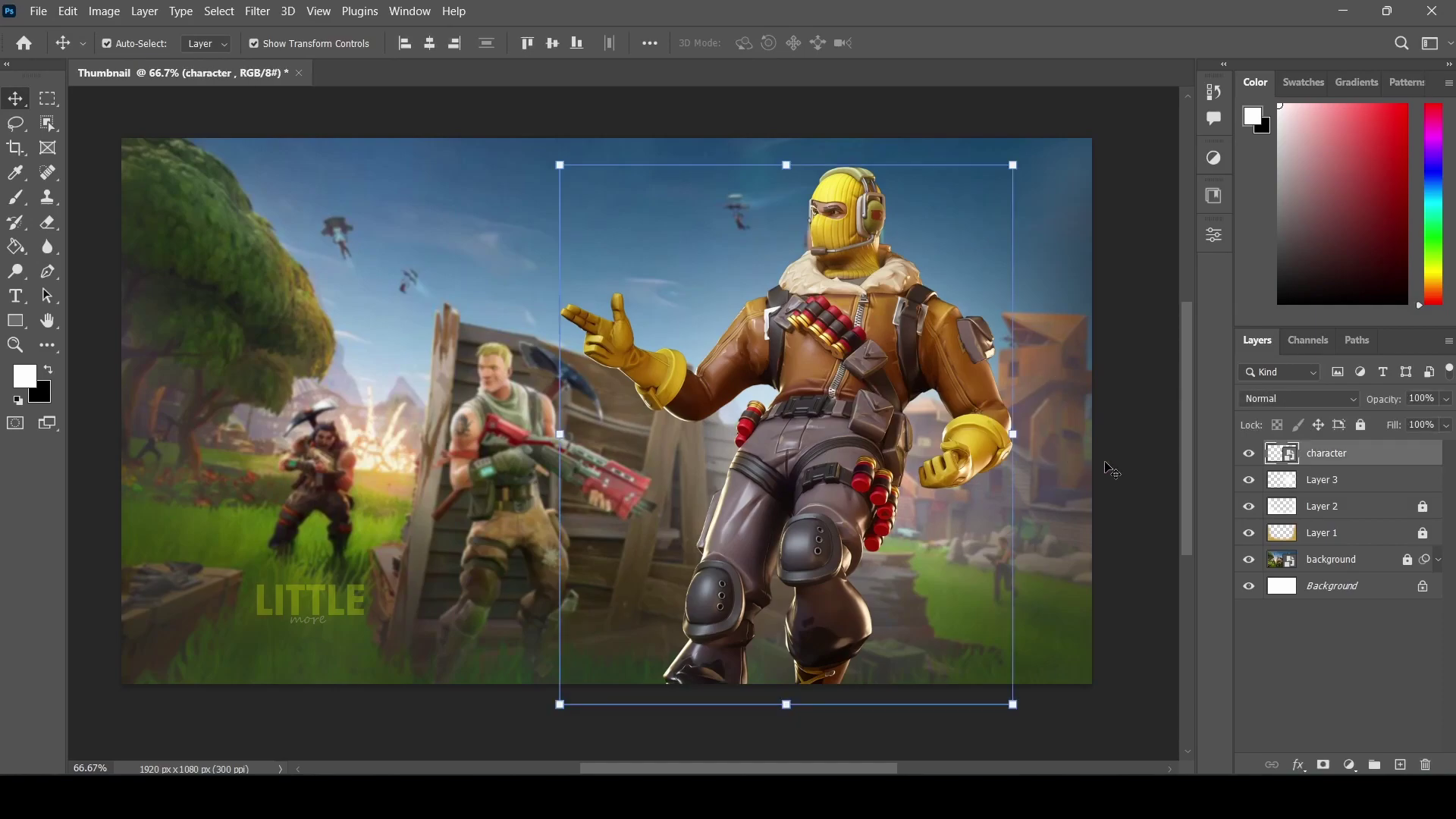
pyautogui.click(1126, 472)
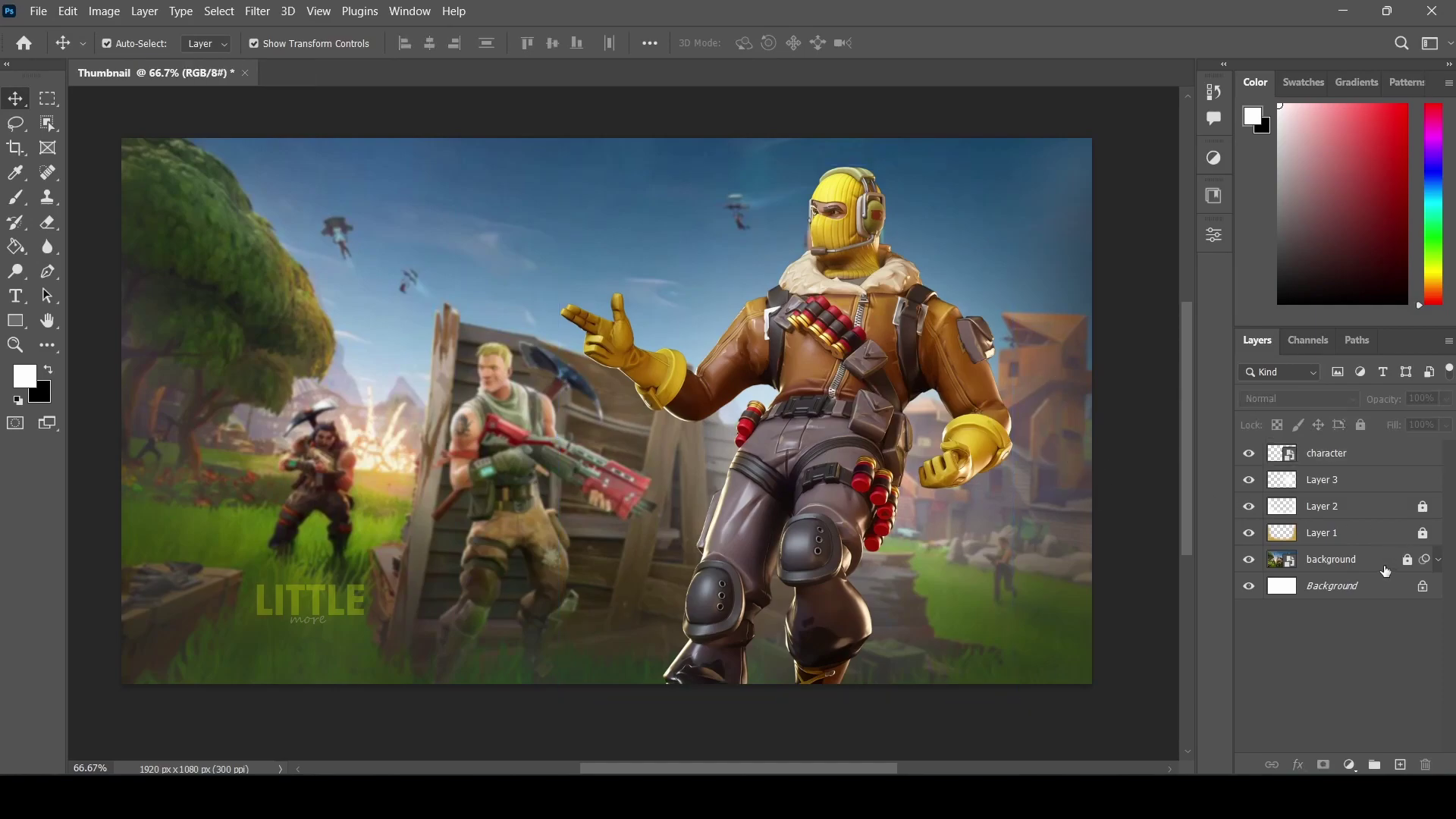
pyautogui.click(1383, 567)
pyautogui.click(1350, 764)
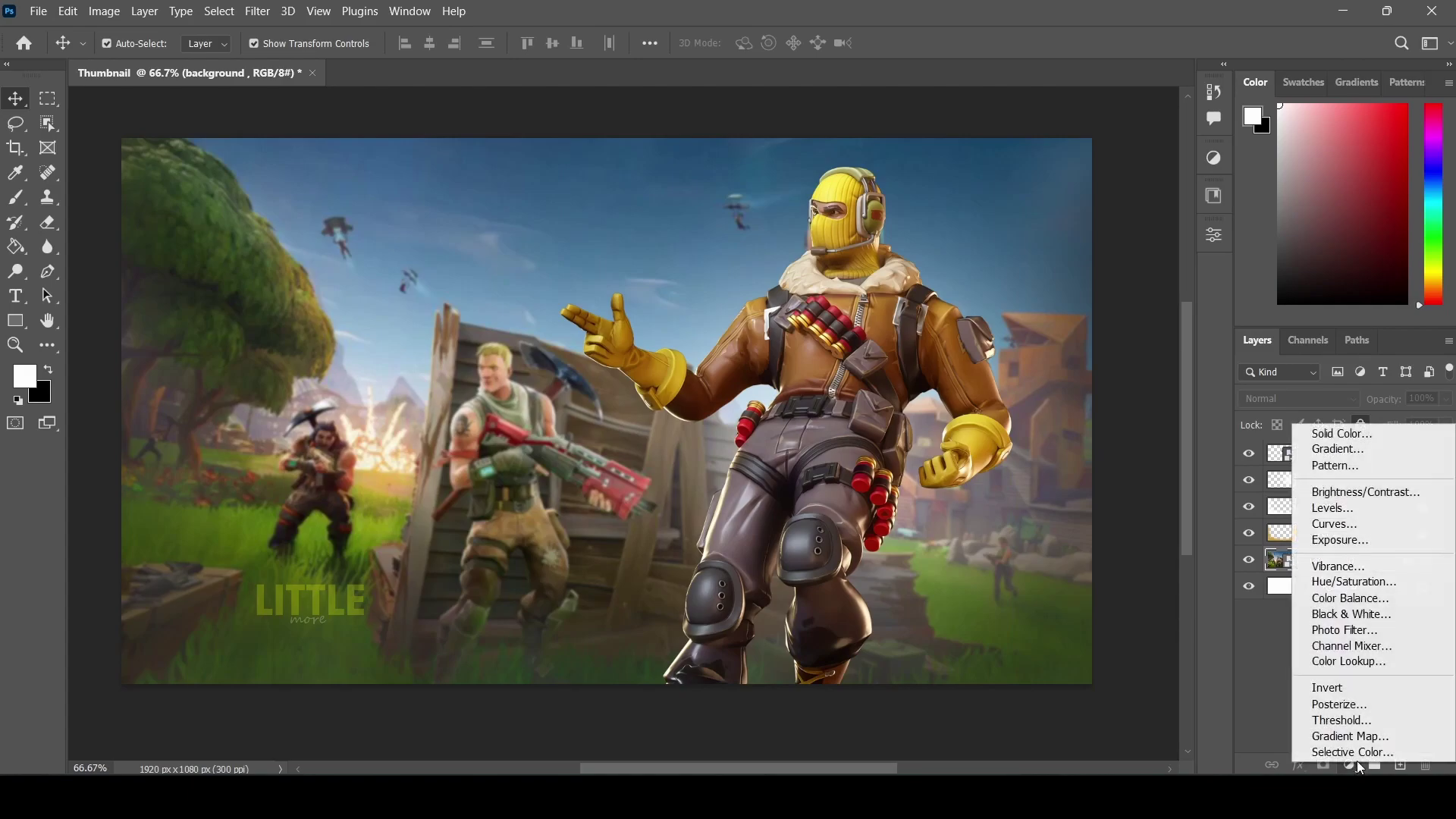
pyautogui.click(1356, 599)
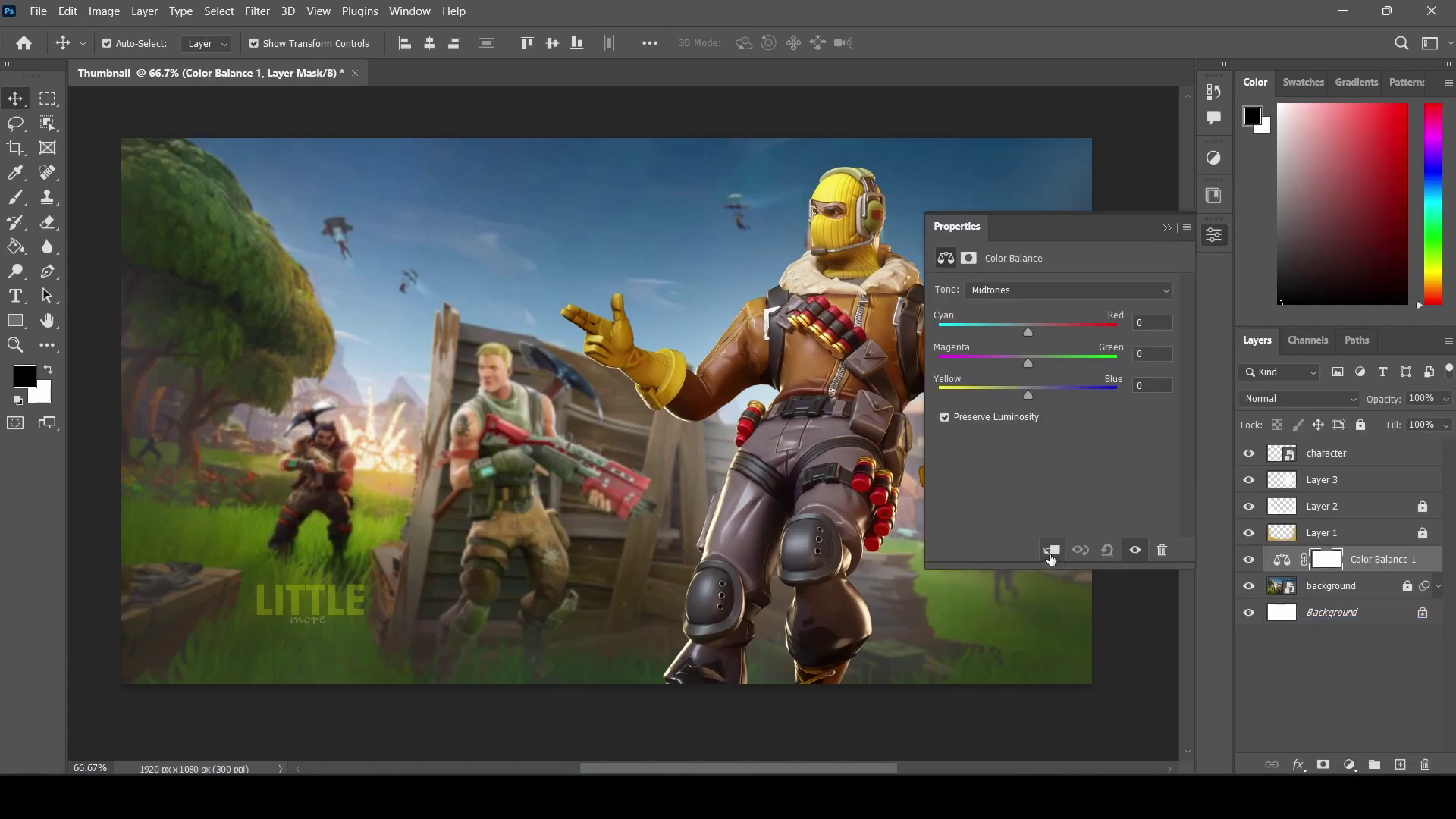
pyautogui.click(1050, 554)
# - Set Color Balance midtones Blue to +34 and shadows to -21, +3, -26
pyautogui.moveTo(1029, 385)
pyautogui.mouseDown()
pyautogui.moveTo(1075, 400)
pyautogui.moveTo(1058, 400)
pyautogui.mouseUp()
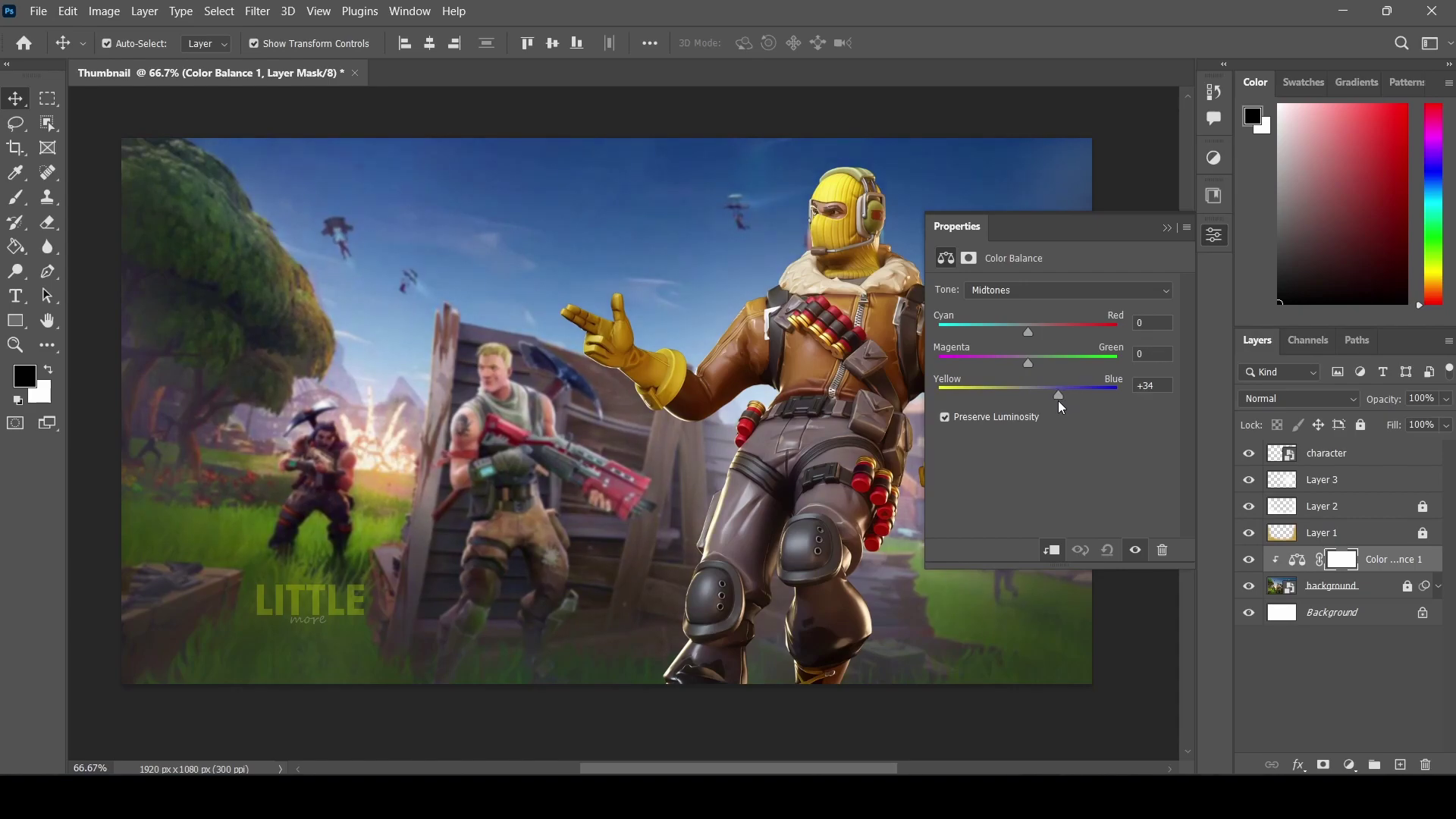
pyautogui.click(1065, 293)
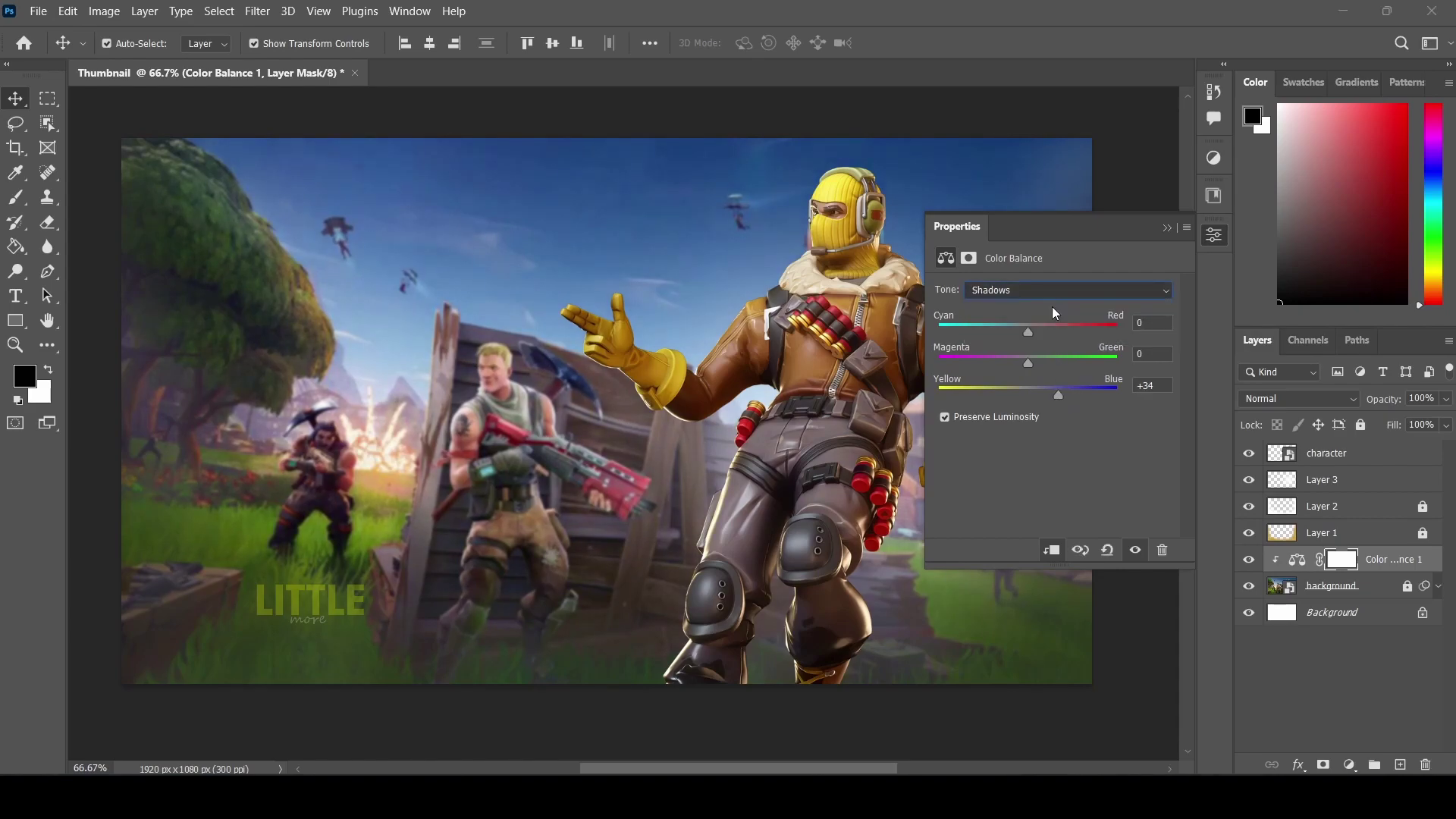
pyautogui.moveTo(1022, 396)
pyautogui.mouseDown()
pyautogui.moveTo(1010, 400)
pyautogui.moveTo(1031, 359)
pyautogui.mouseUp()
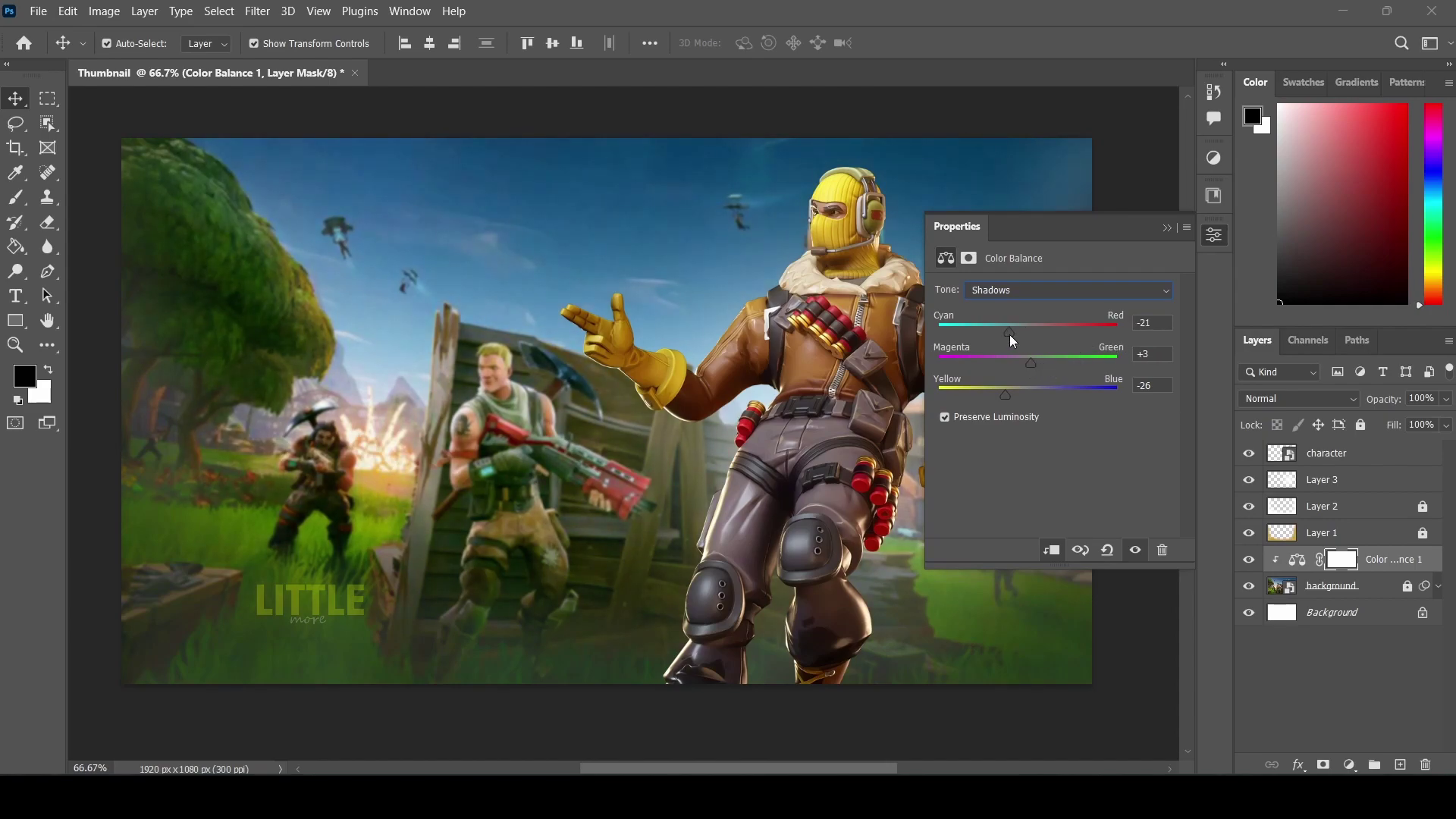
pyautogui.moveTo(1010, 336); pyautogui.dragTo(1012, 336)
pyautogui.click(1163, 227)
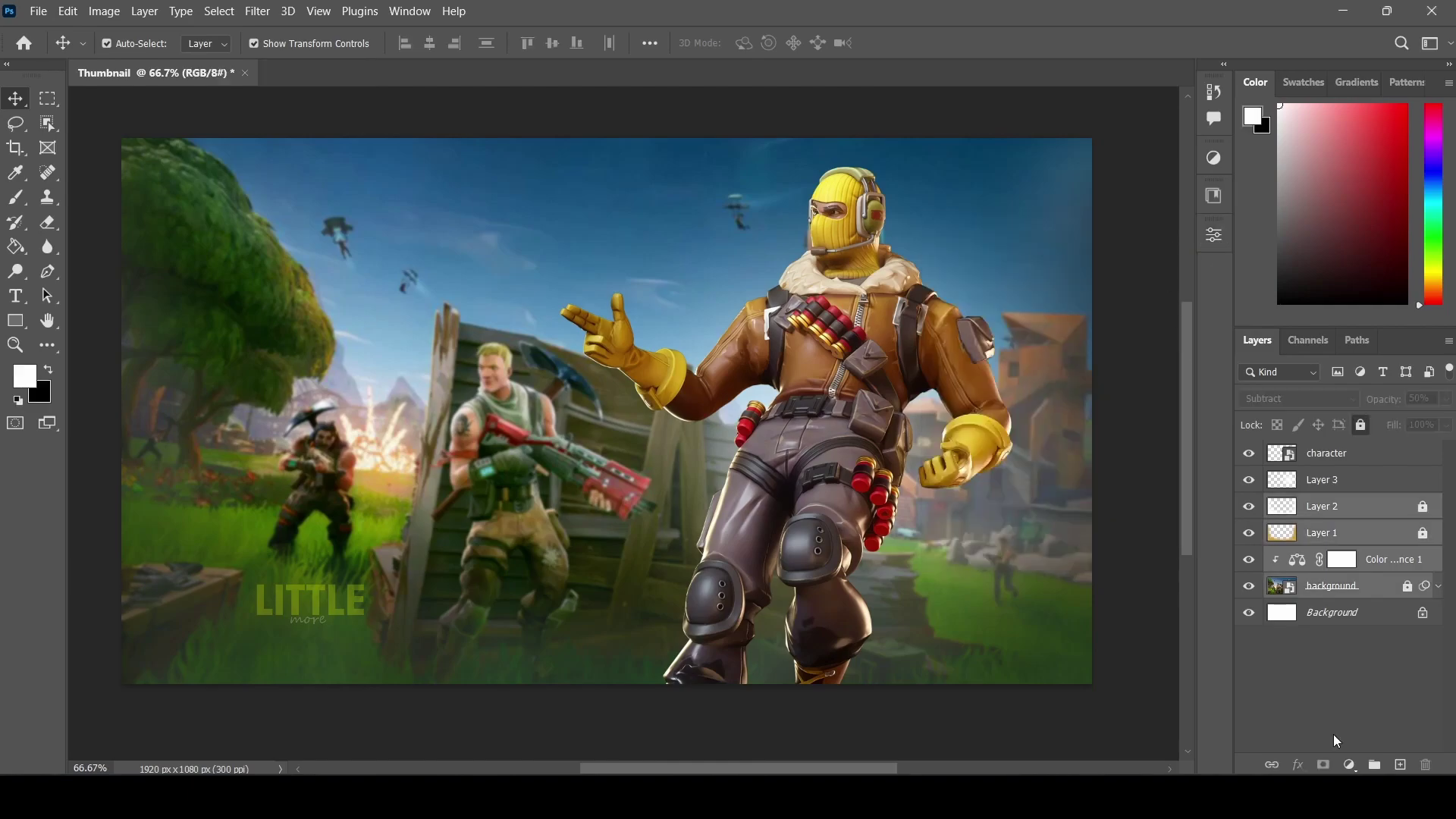
# - Group the background, its Color Balance and Layers 1–2 into a group named 'bg'
pyautogui.hotkey('ctrl', 'g')
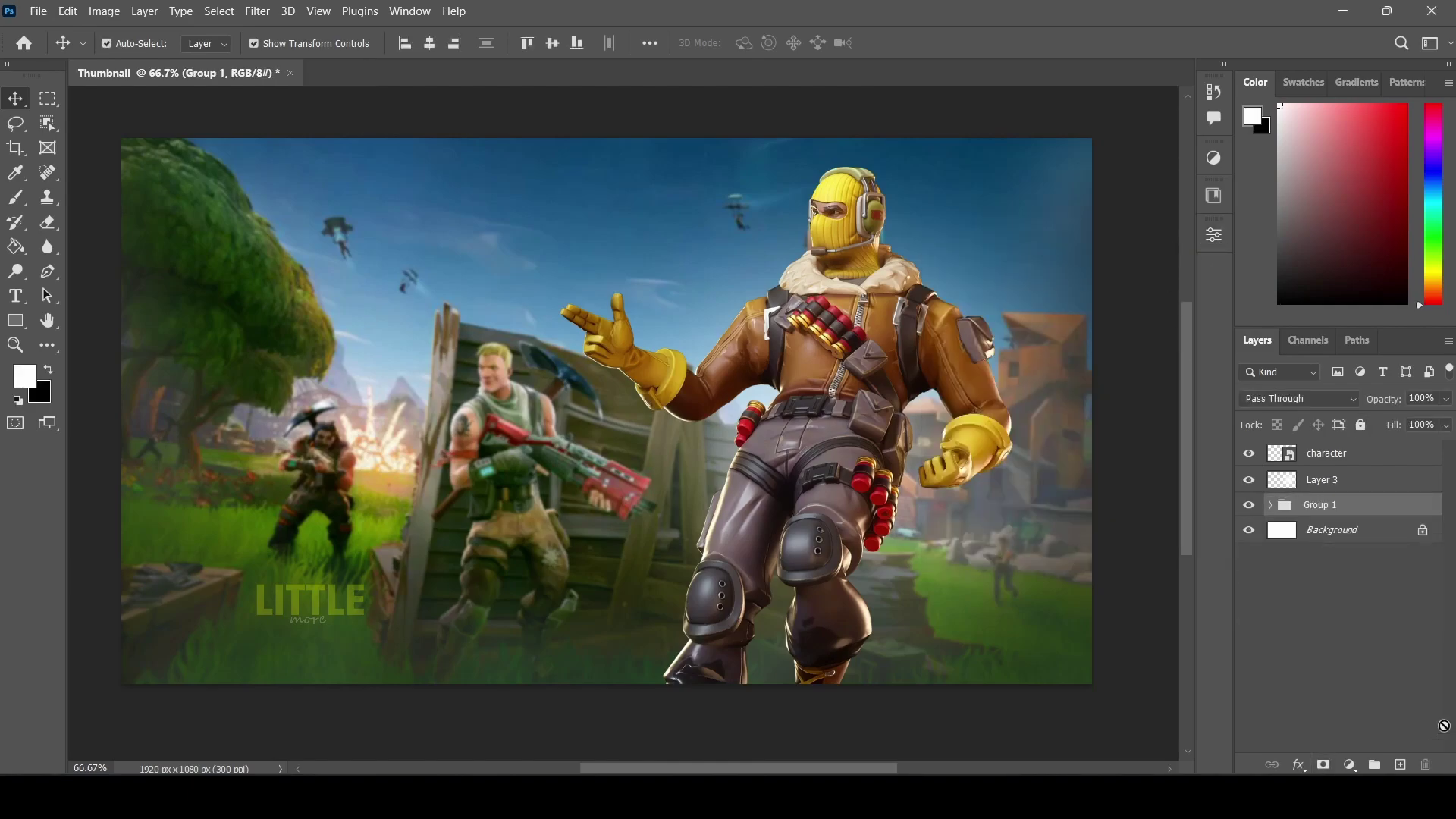
pyautogui.doubleClick(1323, 505)
pyautogui.write('bg')
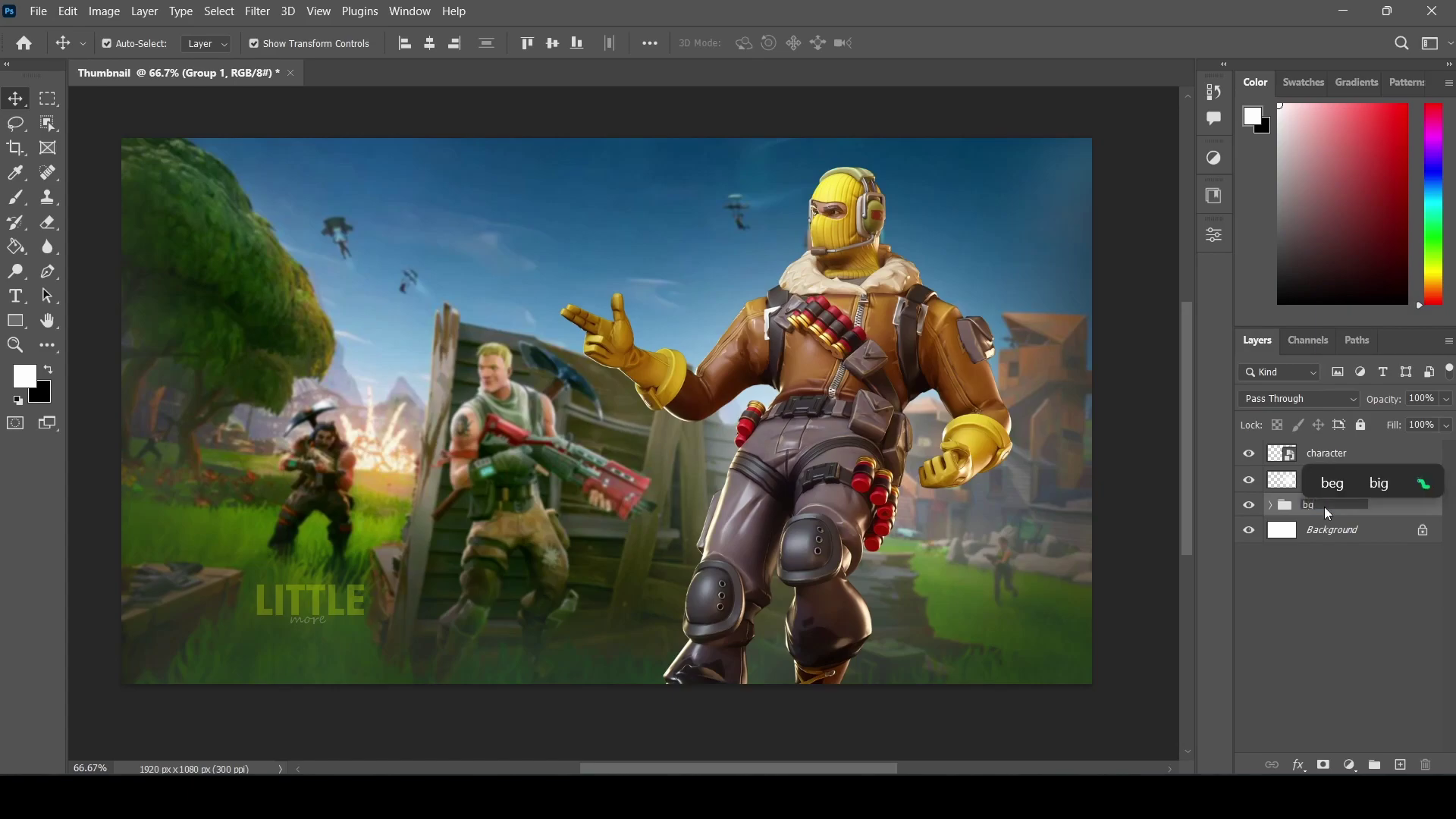
pyautogui.click(1336, 581)
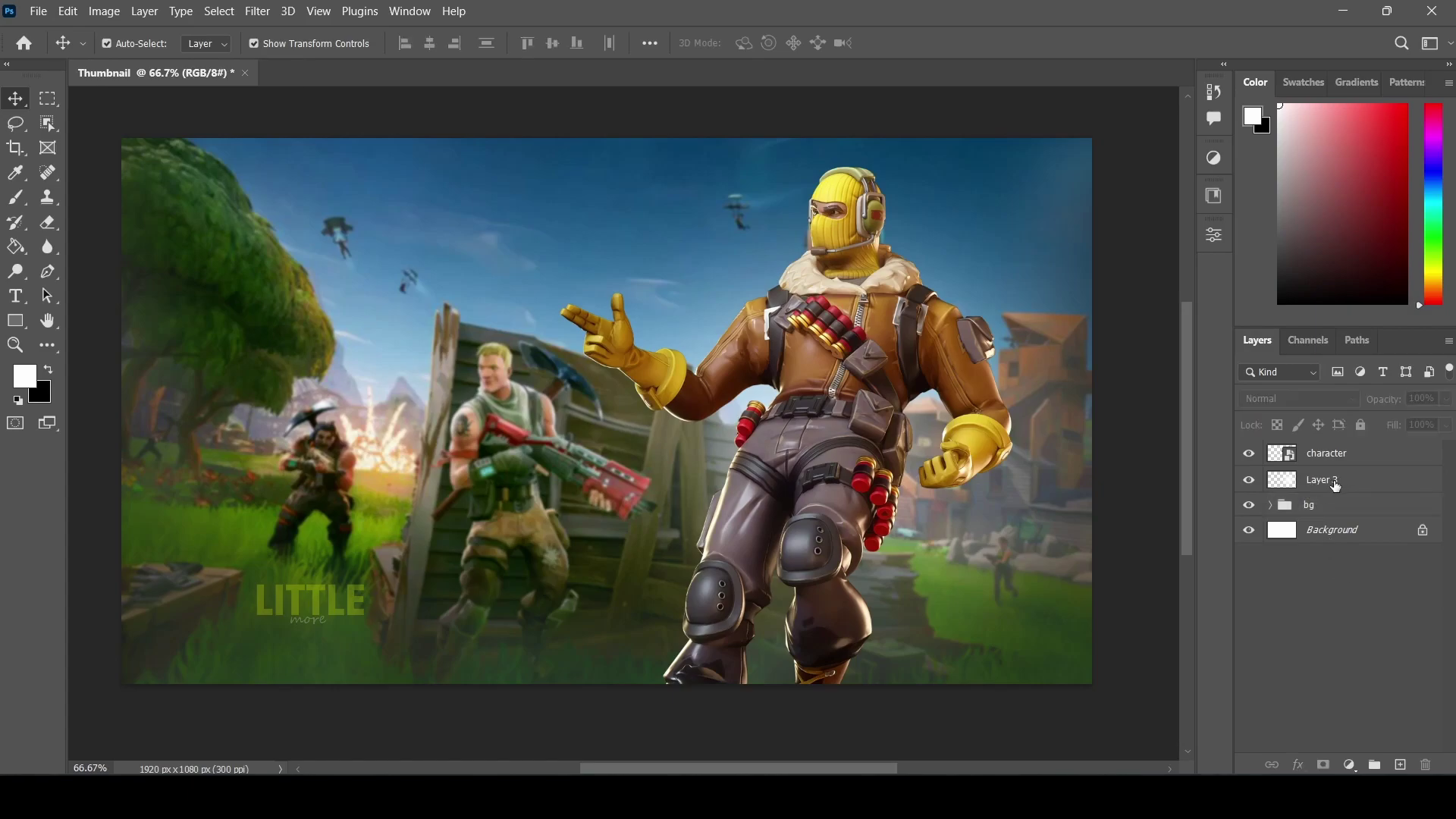
pyautogui.click(1374, 481)
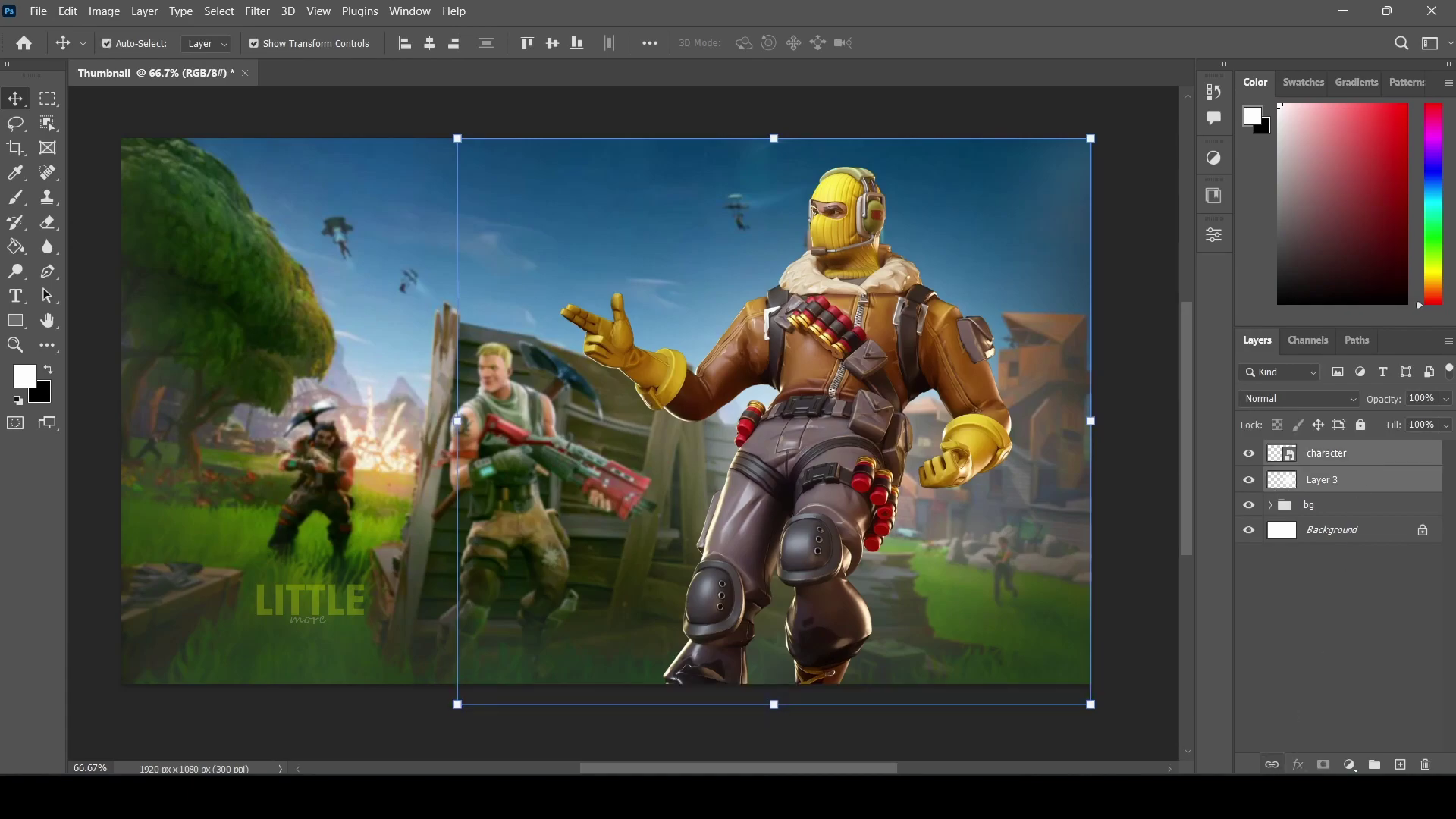
pyautogui.click(1313, 694)
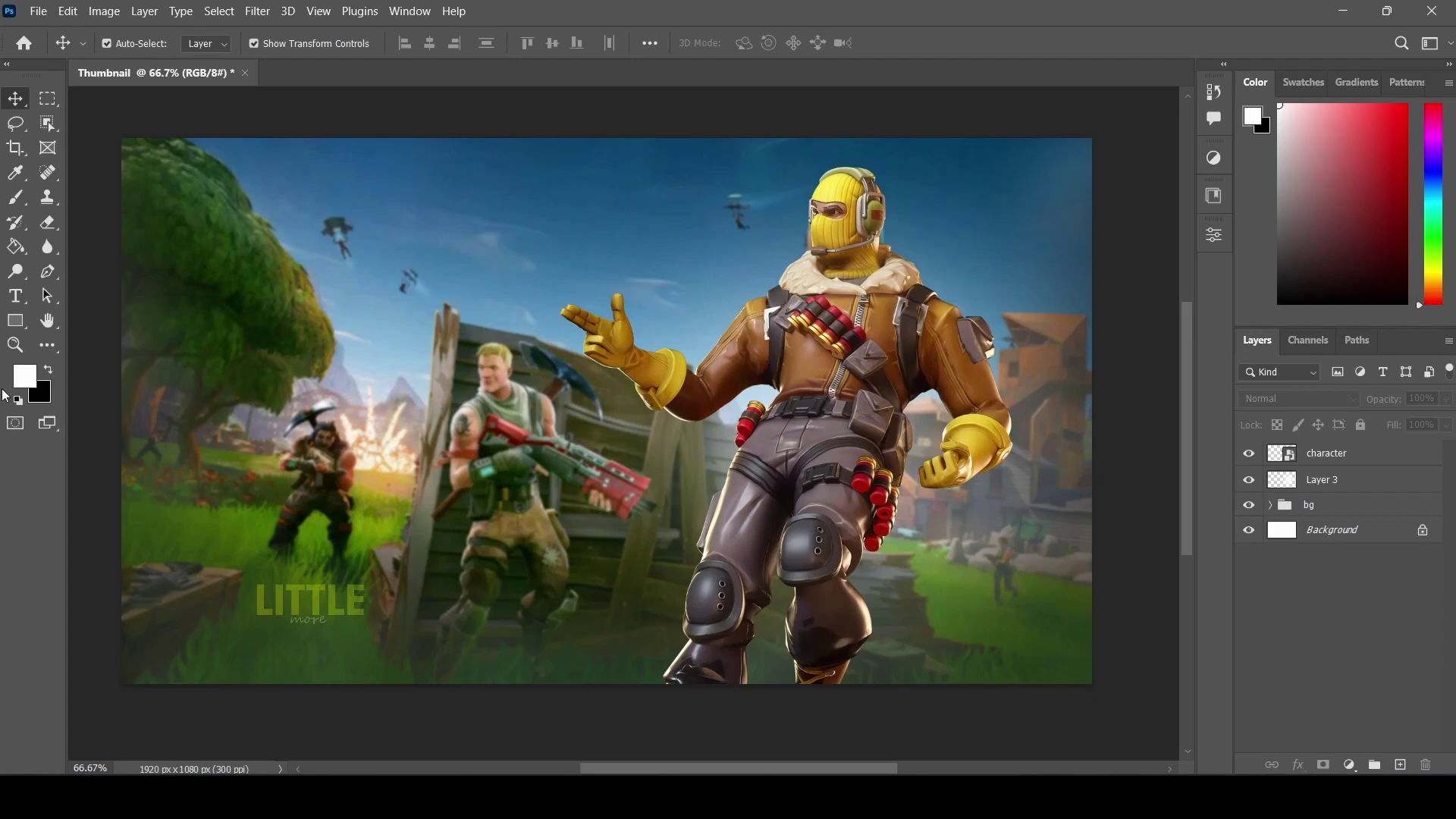
# - Create a new text layer reading 'MATCH' on the left of the scene
pyautogui.click(16, 296)
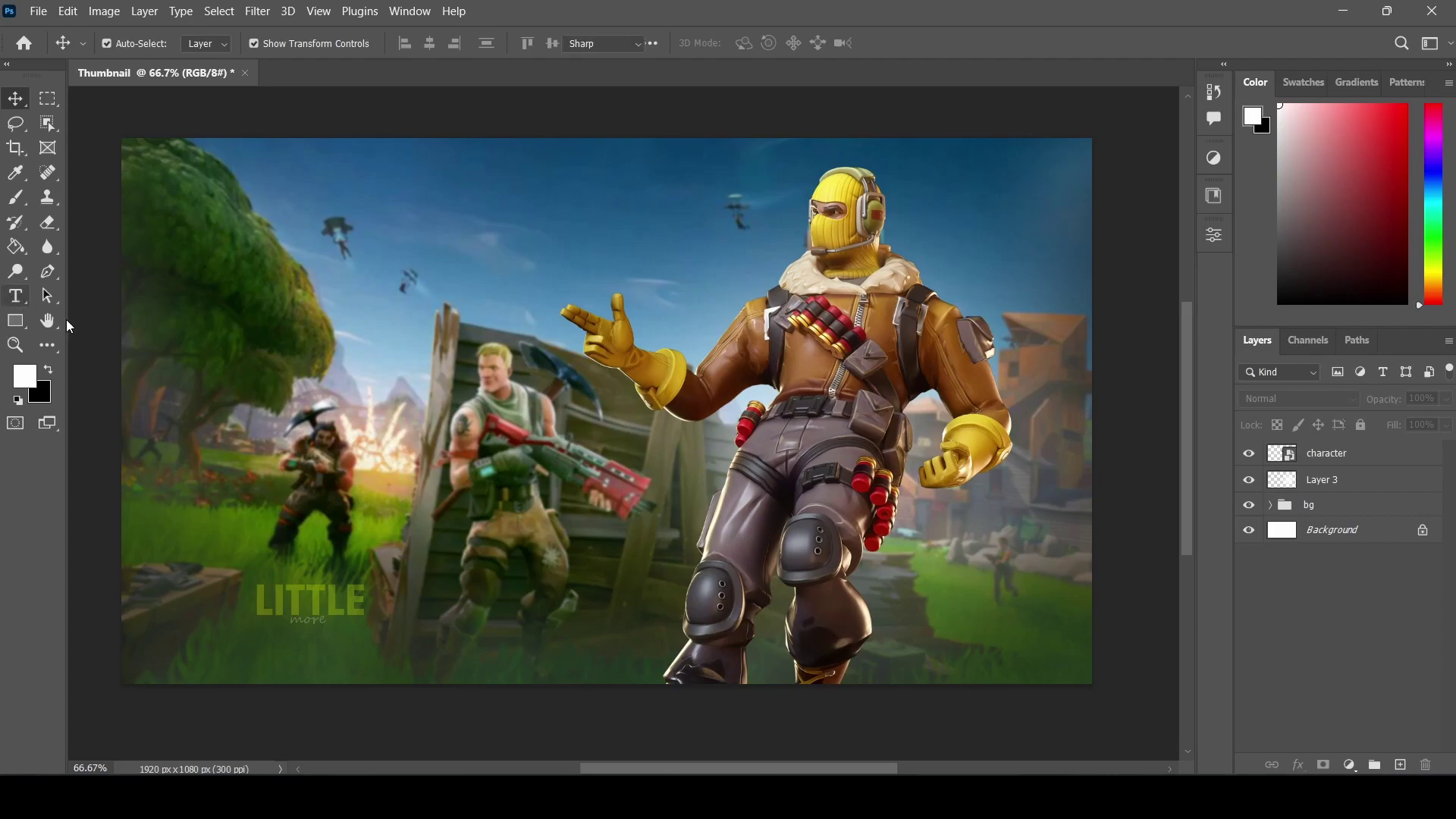
pyautogui.click(333, 408)
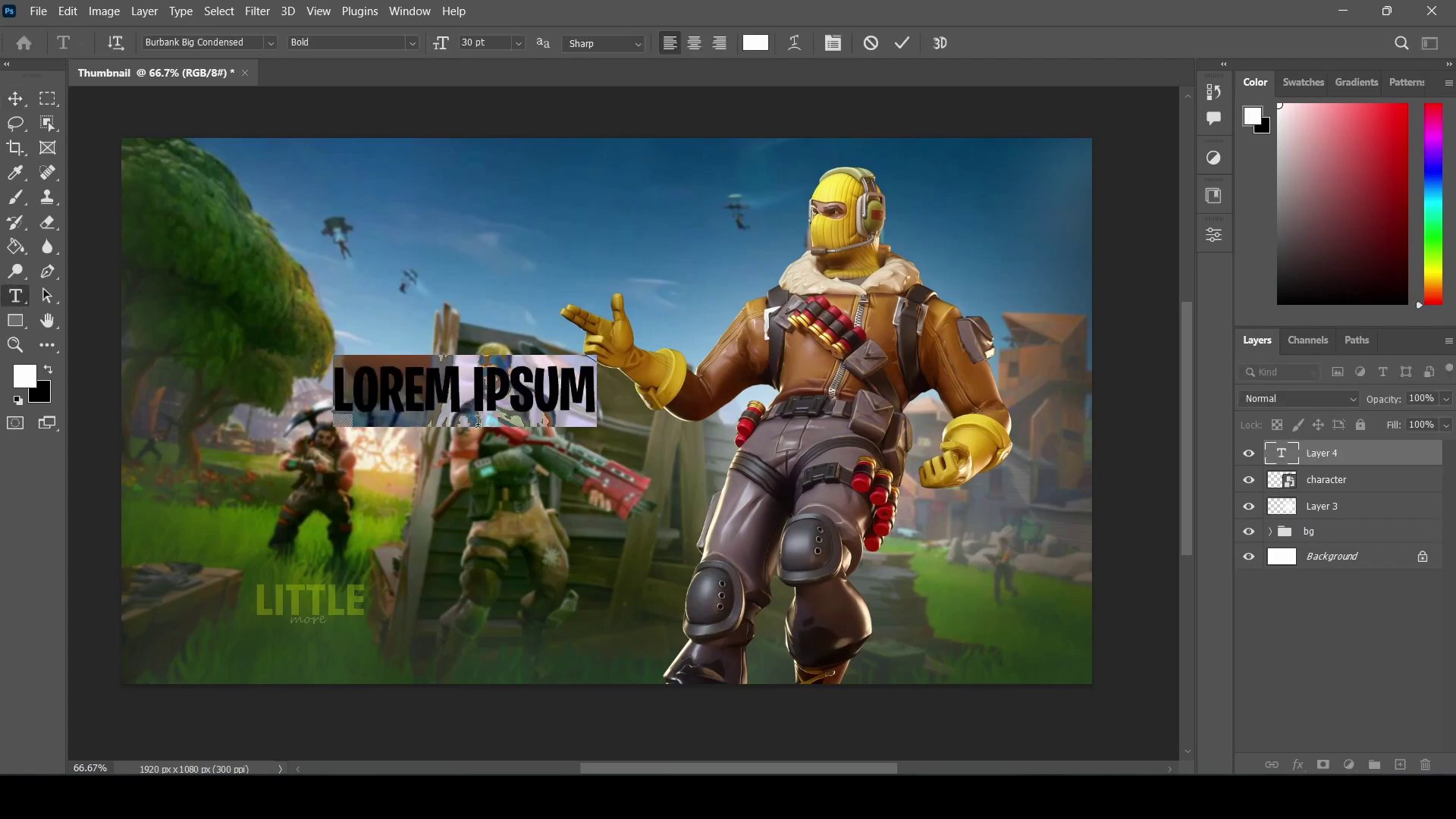
pyautogui.press('BackSpace')
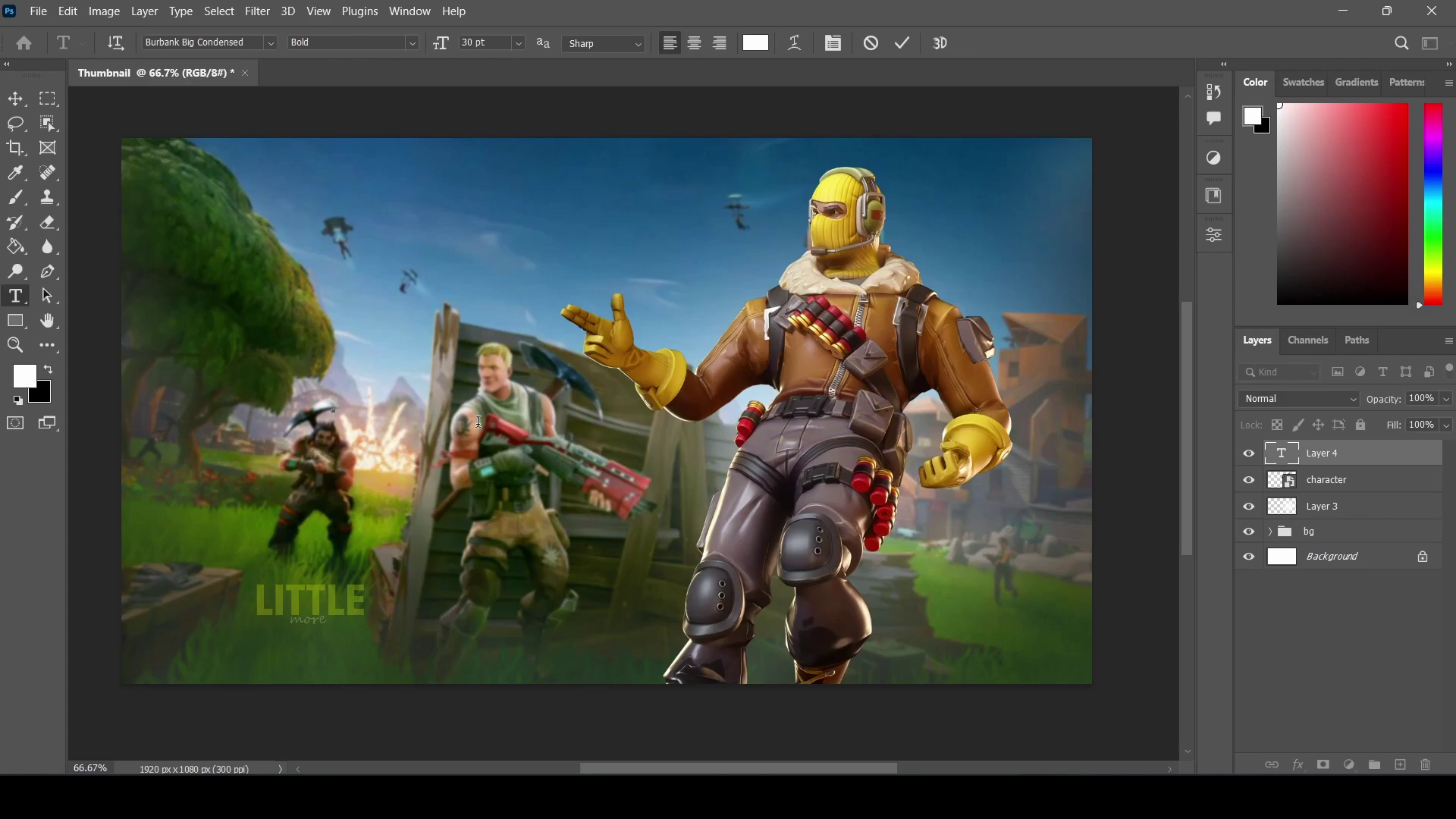
pyautogui.write('M')
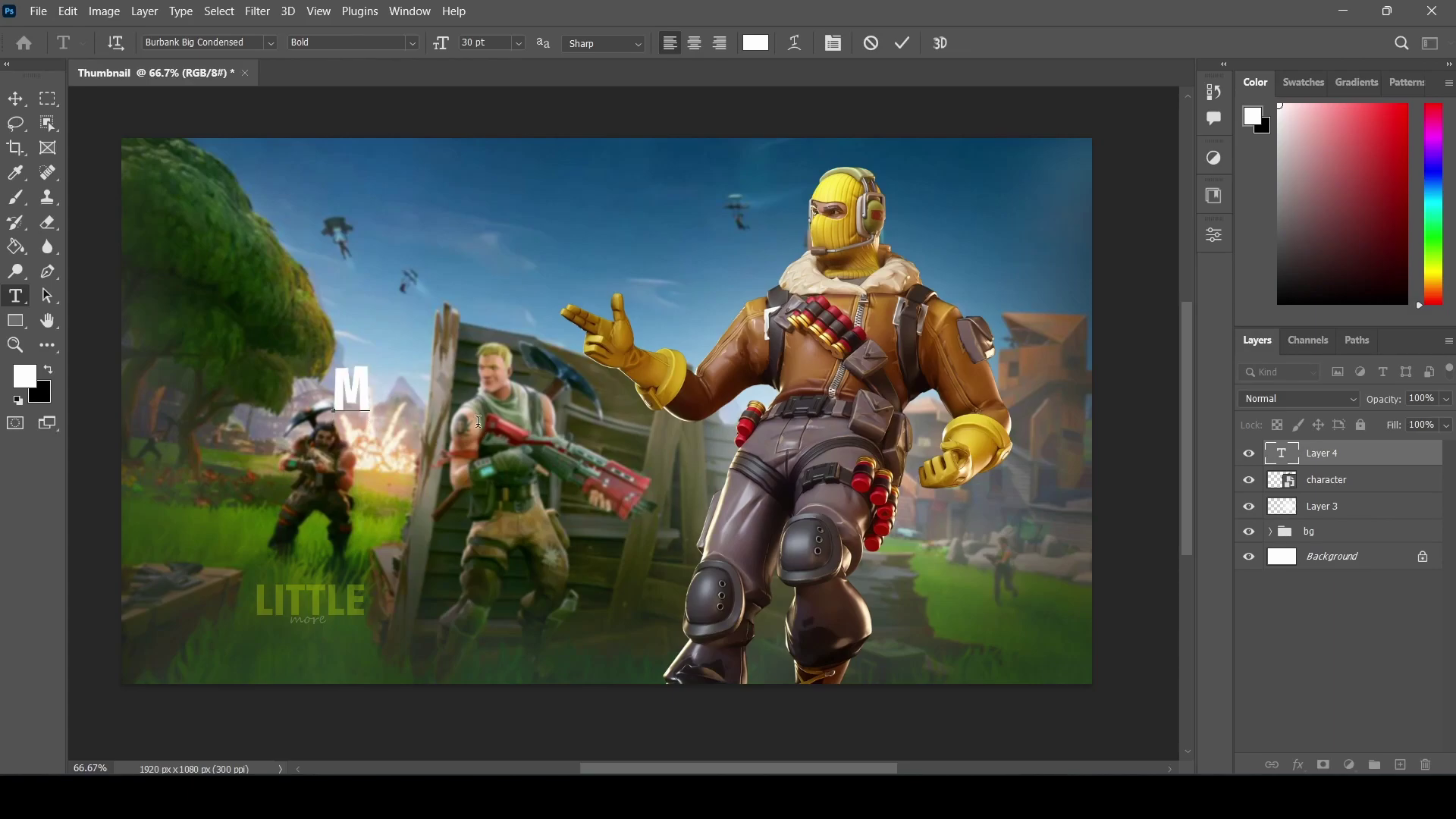
pyautogui.write('AT')
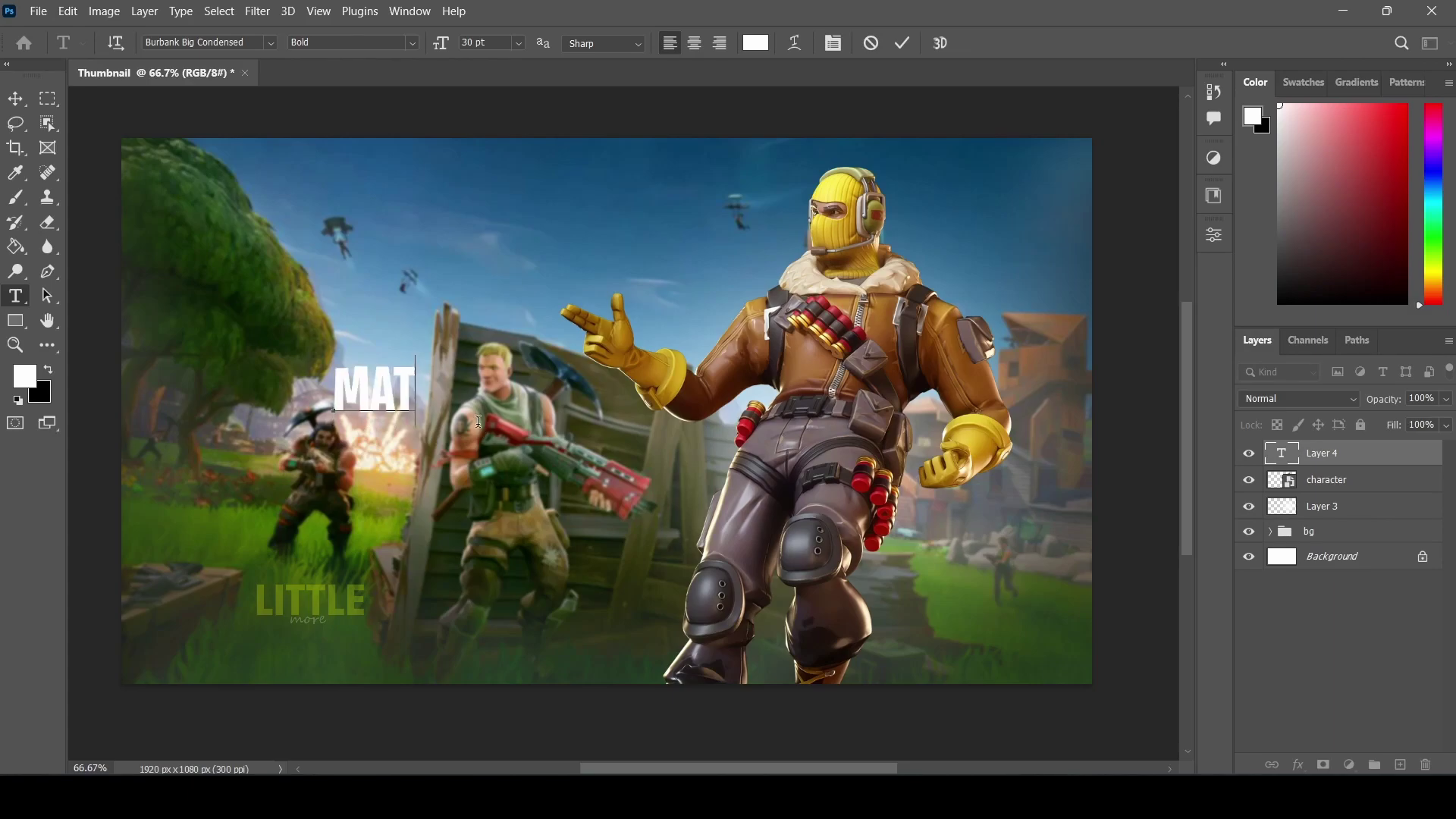
pyautogui.write('CH')
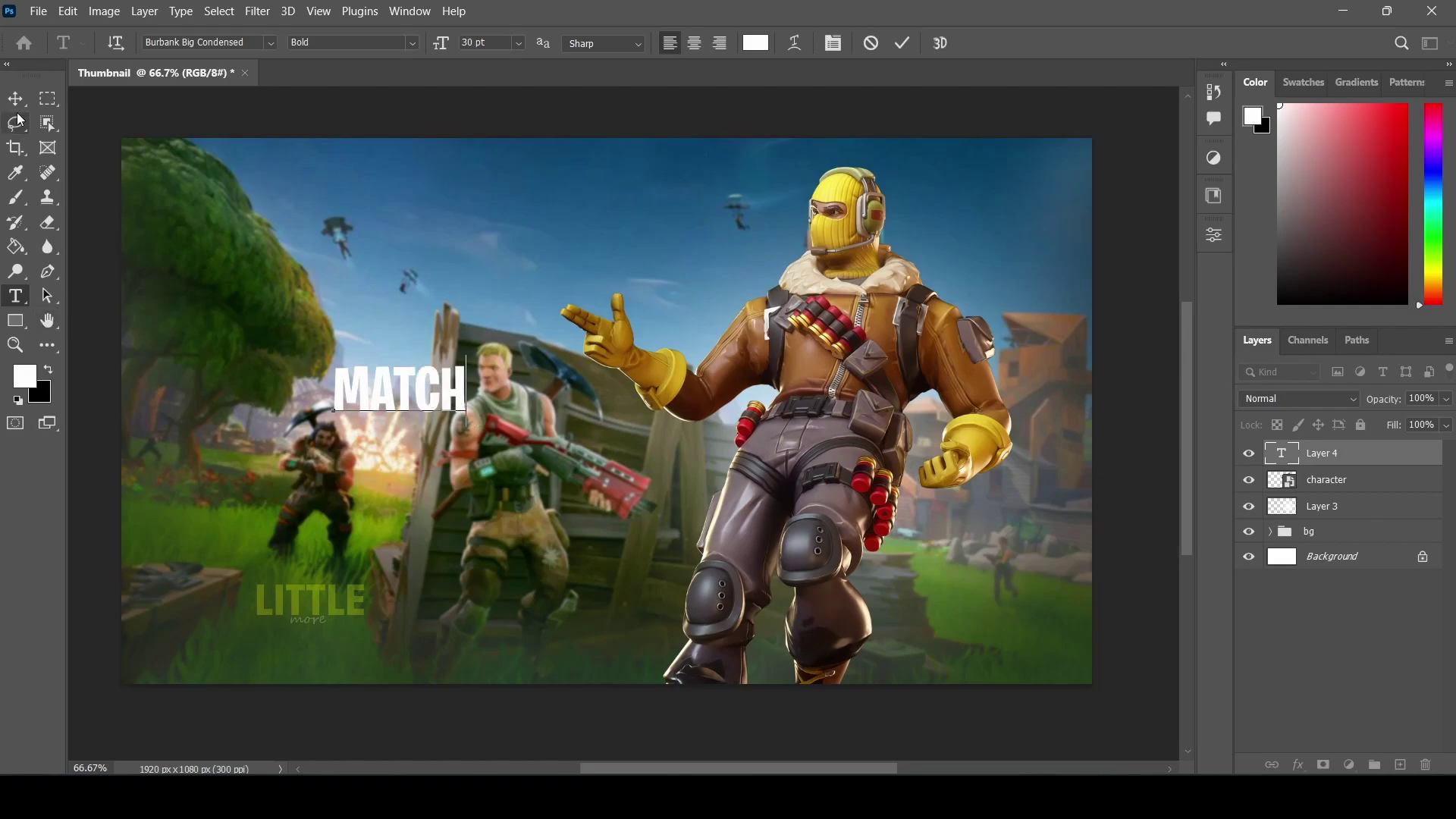
pyautogui.click(16, 101)
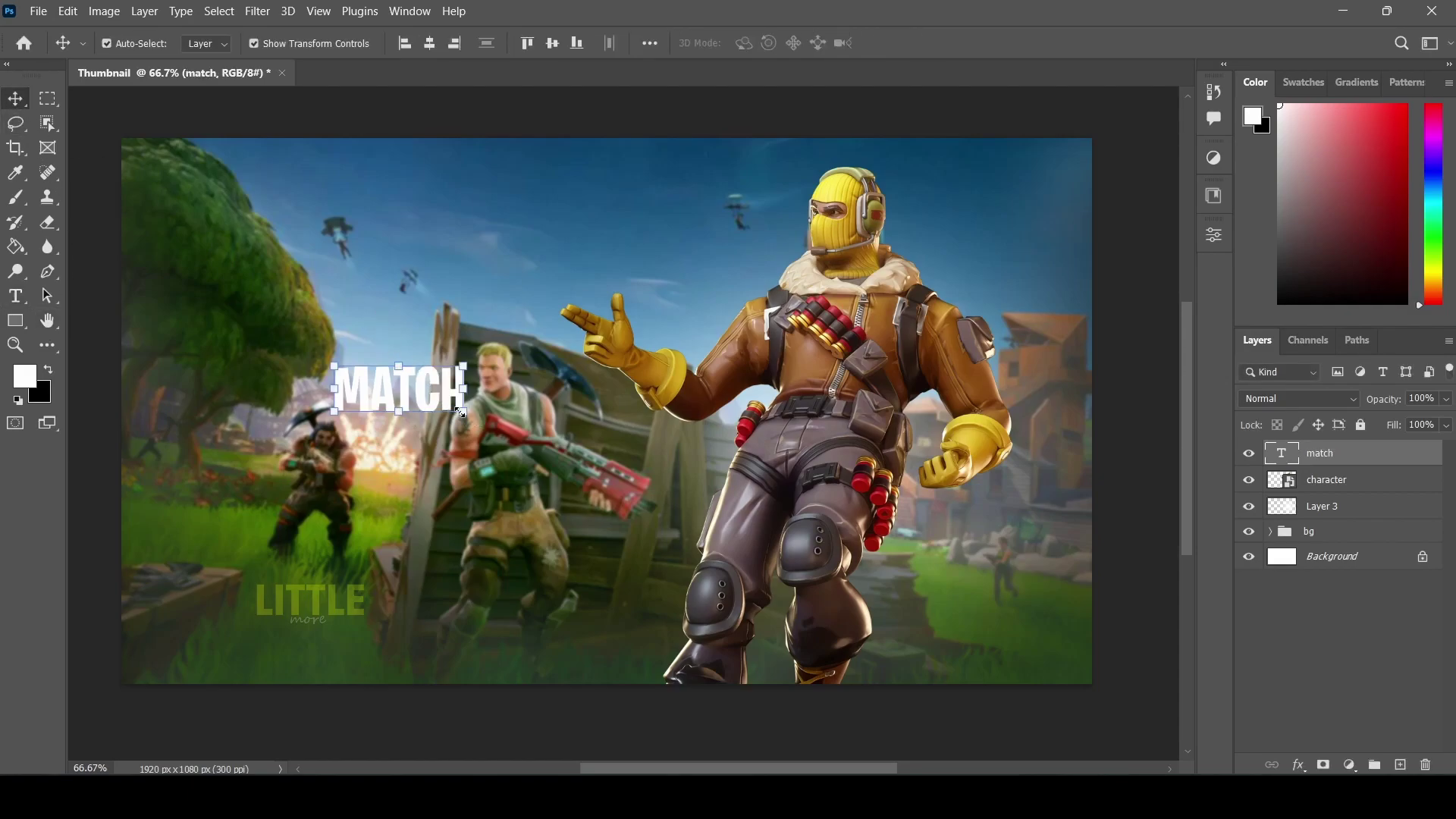
# - Enlarge the MATCH text substantially and position it centre-left near the characters
pyautogui.moveTo(460, 411); pyautogui.dragTo(585, 529)
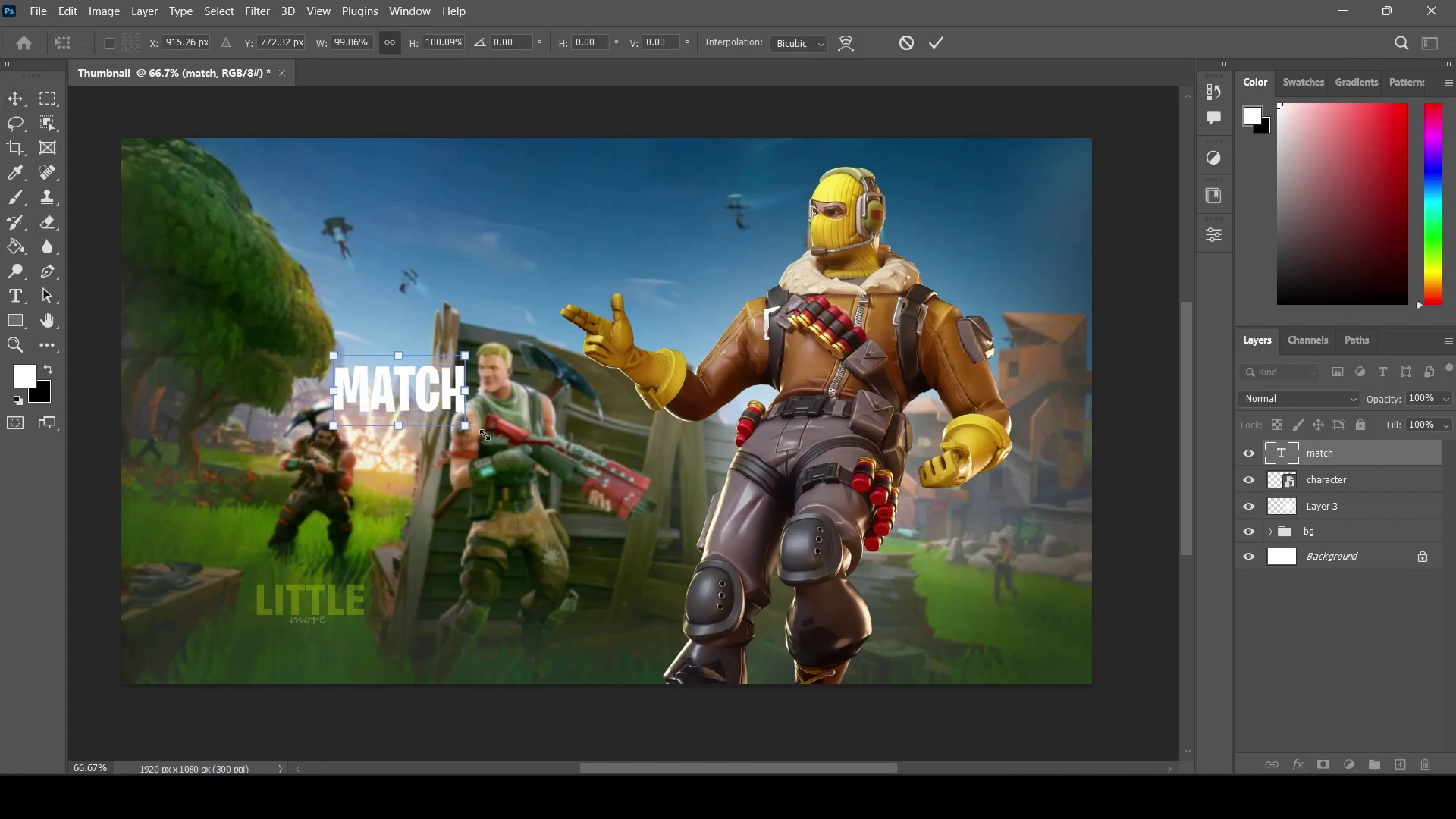
pyautogui.moveTo(486, 435); pyautogui.dragTo(403, 364)
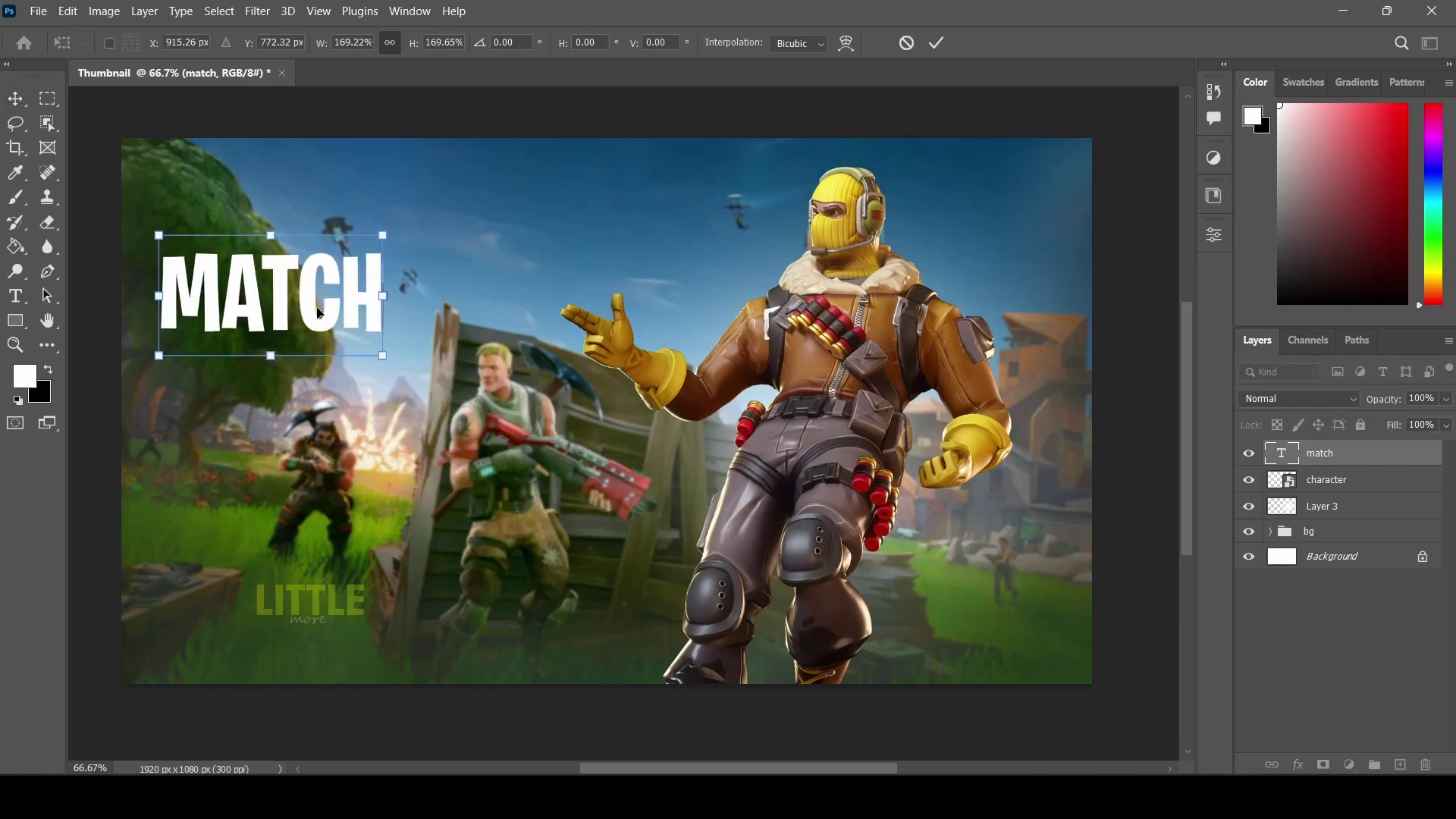
pyautogui.moveTo(318, 312); pyautogui.dragTo(513, 498)
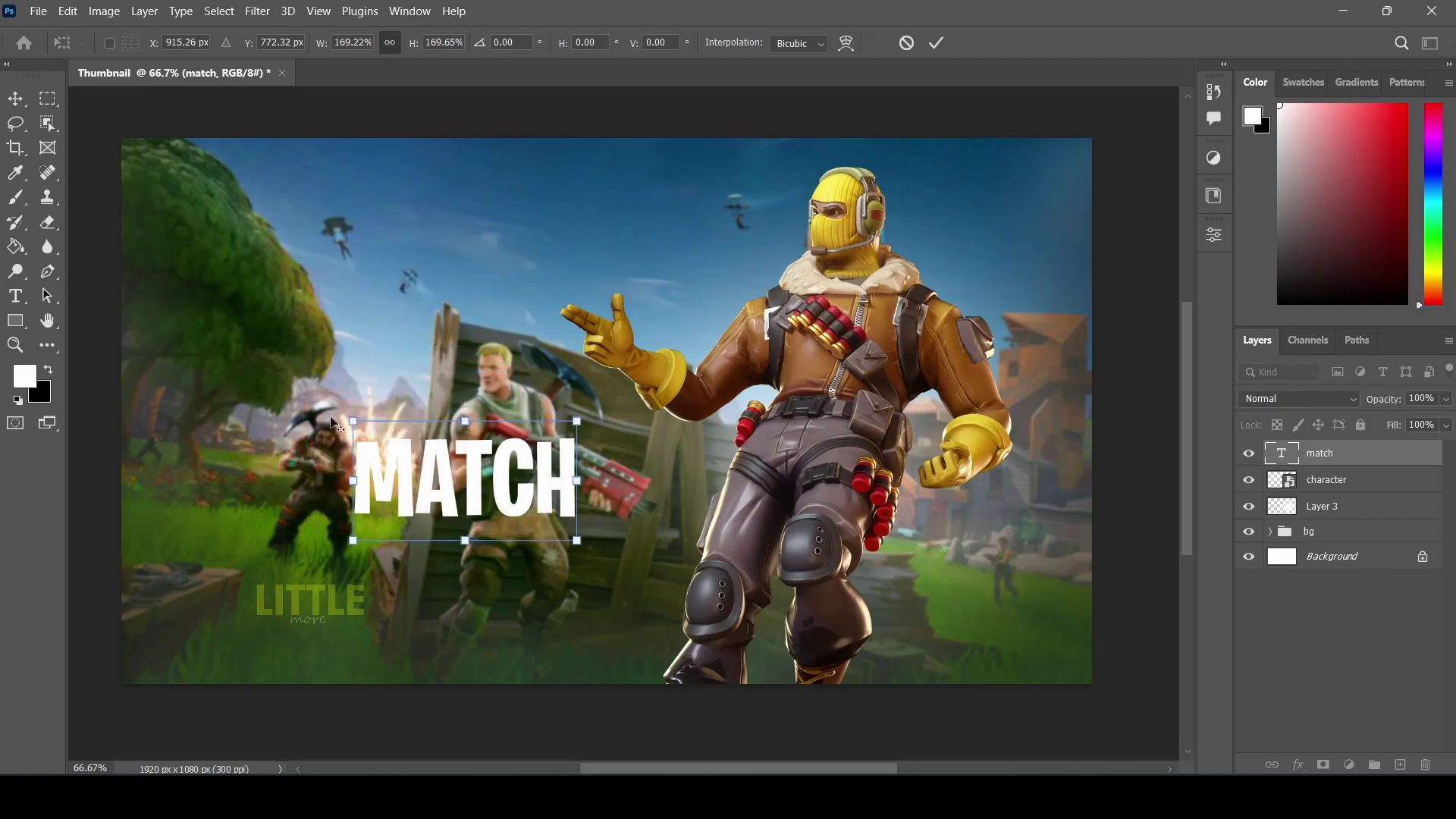
pyautogui.moveTo(352, 418); pyautogui.dragTo(211, 351)
pyautogui.press('Return')
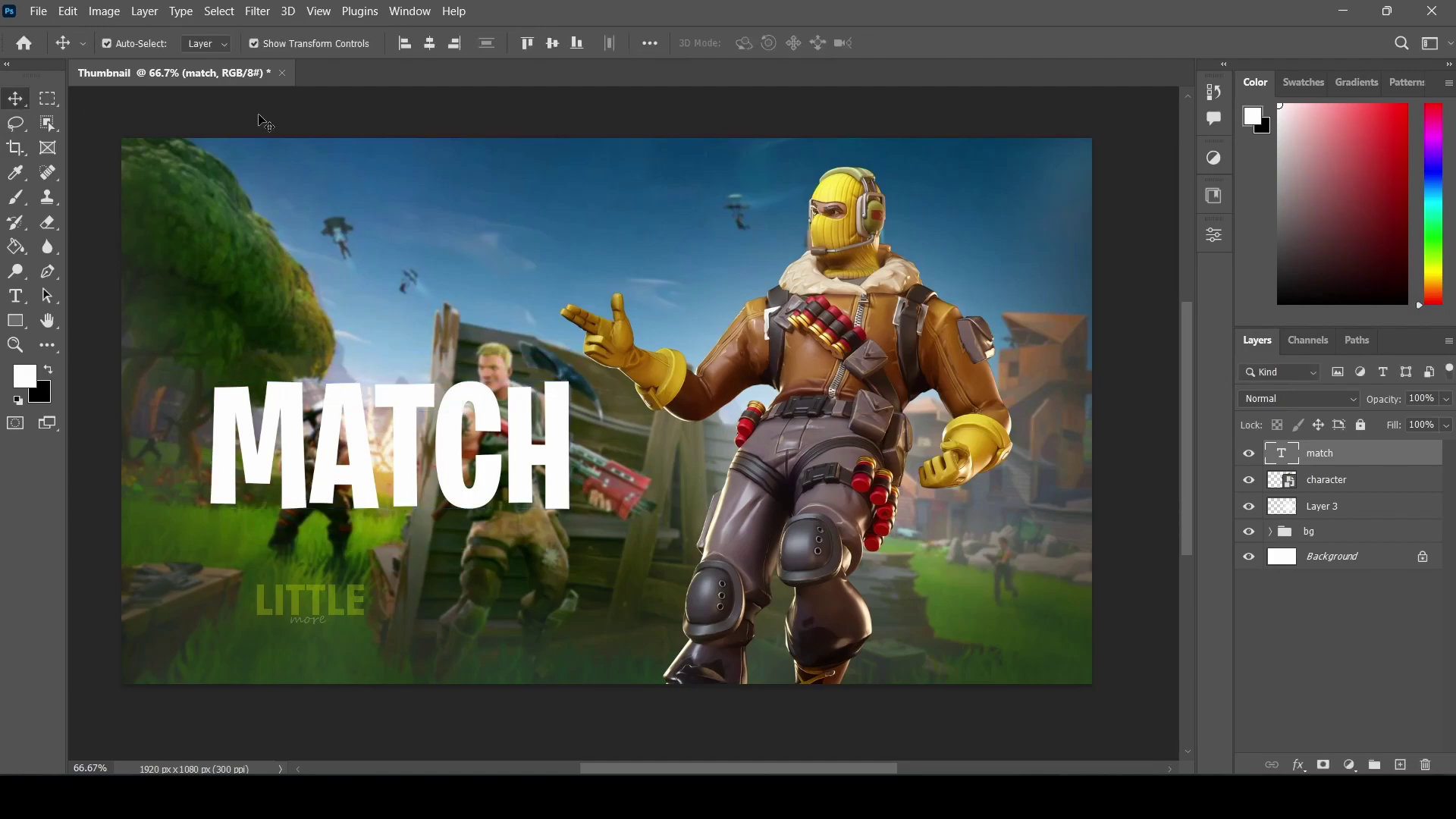
pyautogui.moveTo(414, 441); pyautogui.dragTo(403, 471)
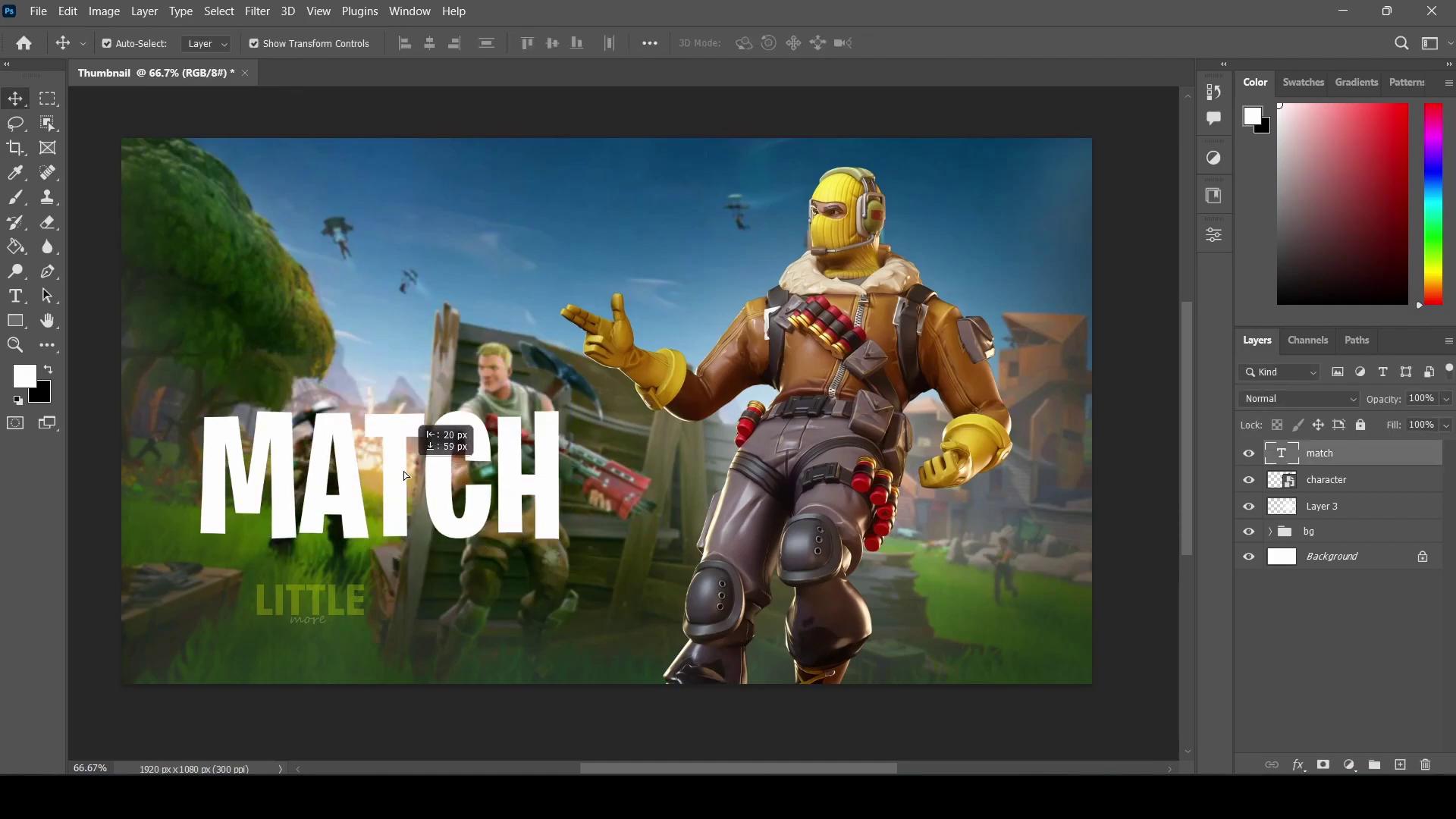
pyautogui.doubleClick(454, 392)
# - Recolour the MATCH text to bright yellow #ffde00 and commit the edit
pyautogui.click(744, 44)
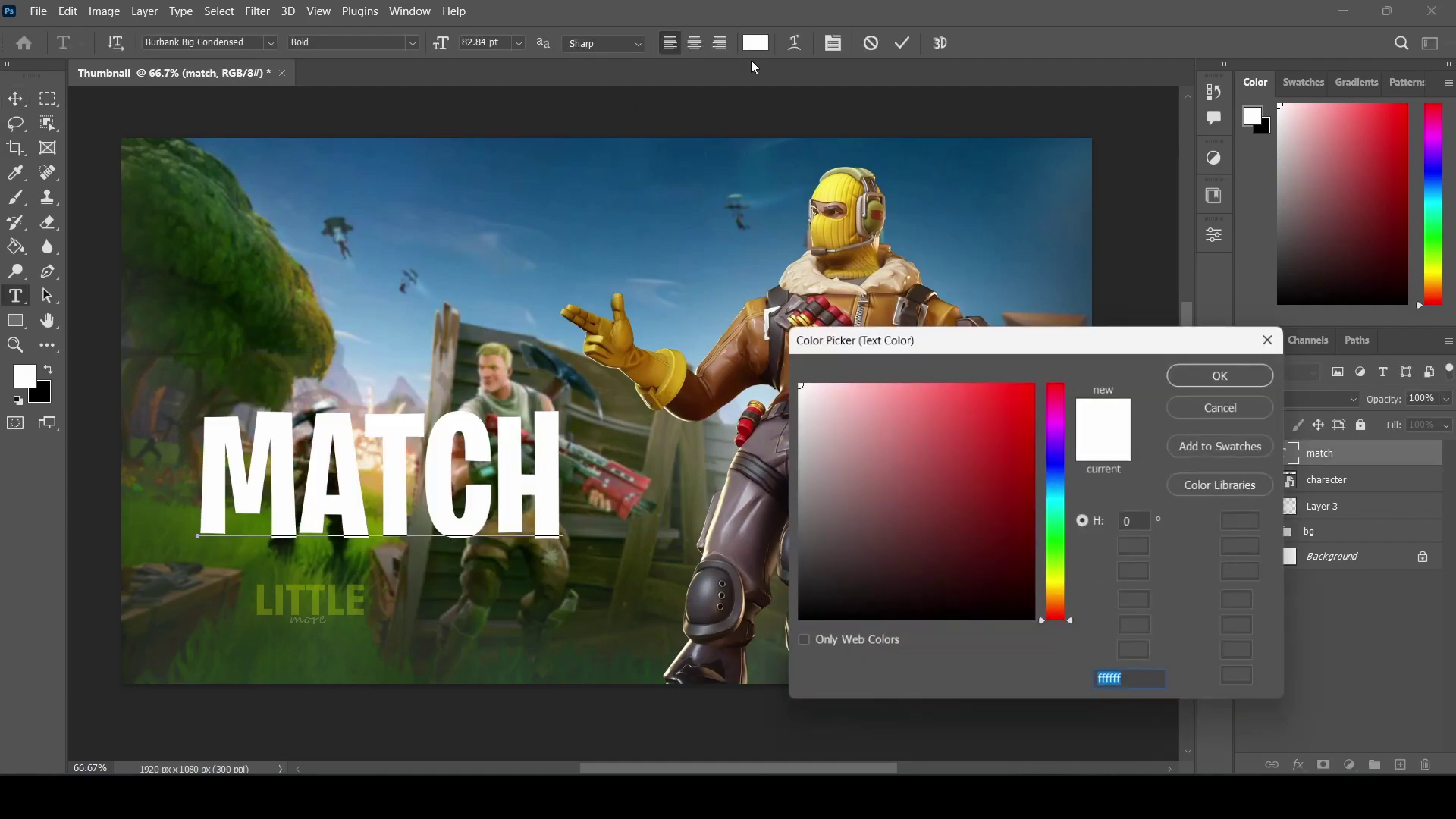
pyautogui.click(685, 367)
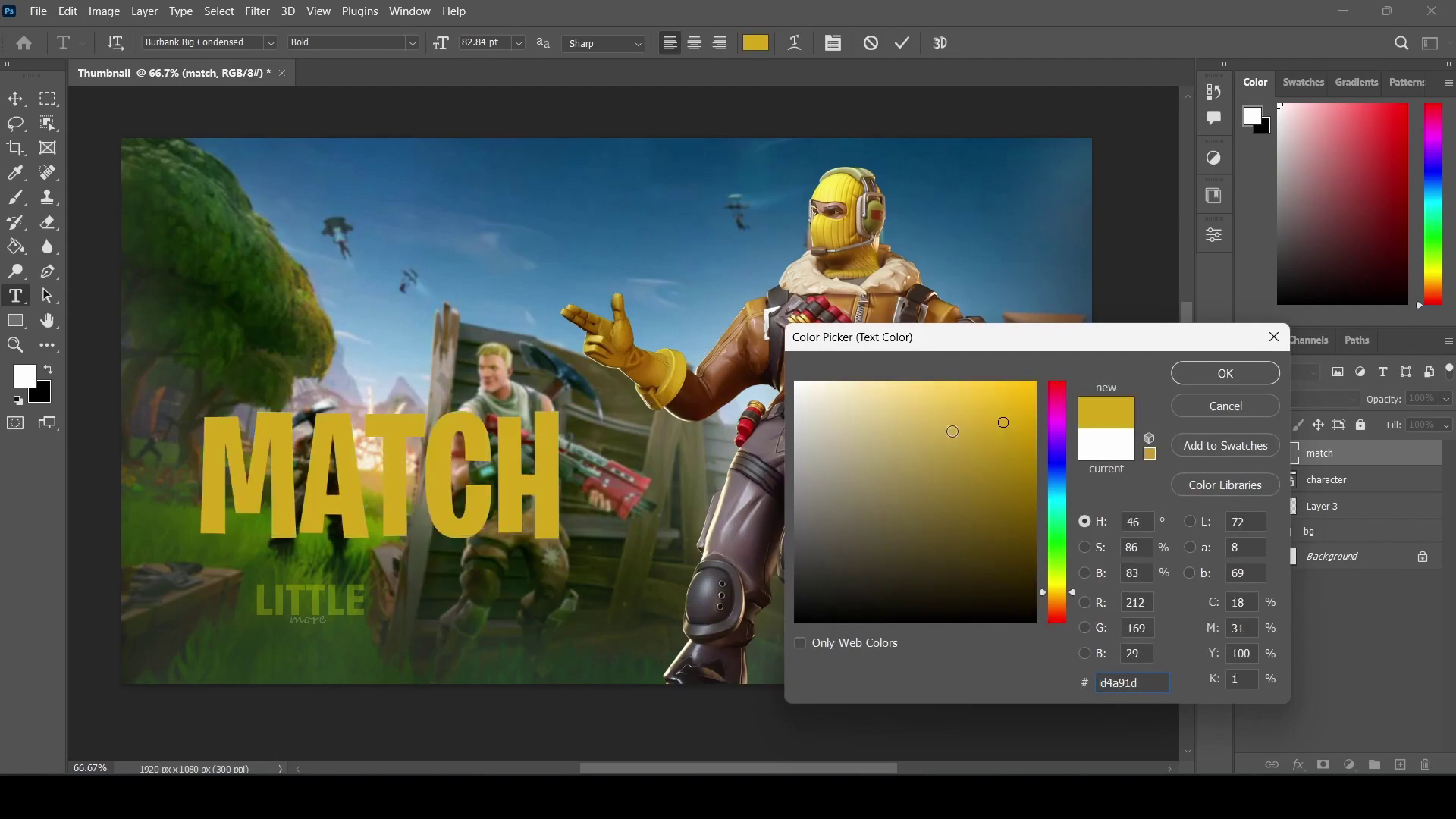
pyautogui.moveTo(1008, 422); pyautogui.dragTo(1145, 417)
pyautogui.click(1064, 588)
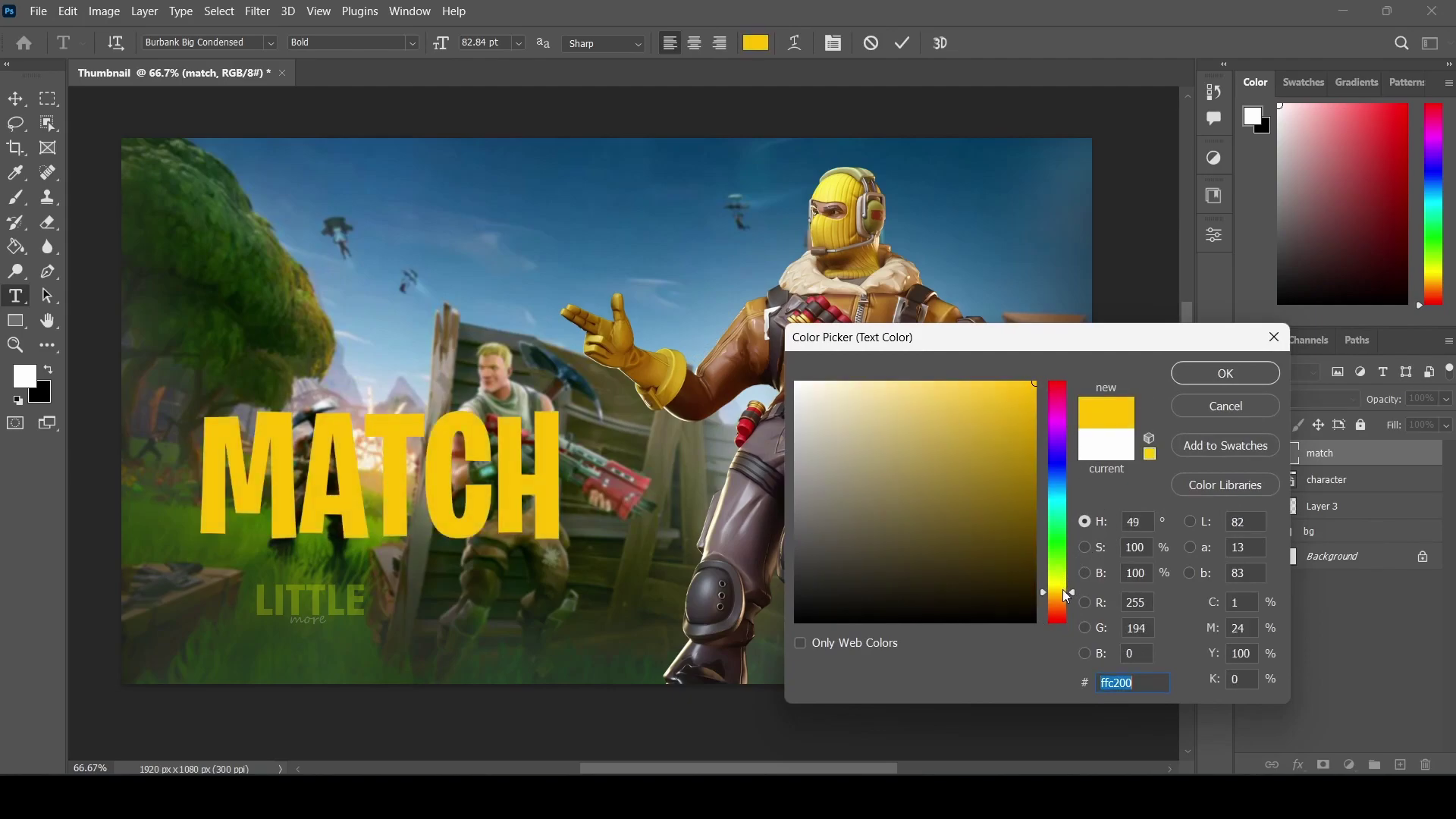
pyautogui.click(1248, 379)
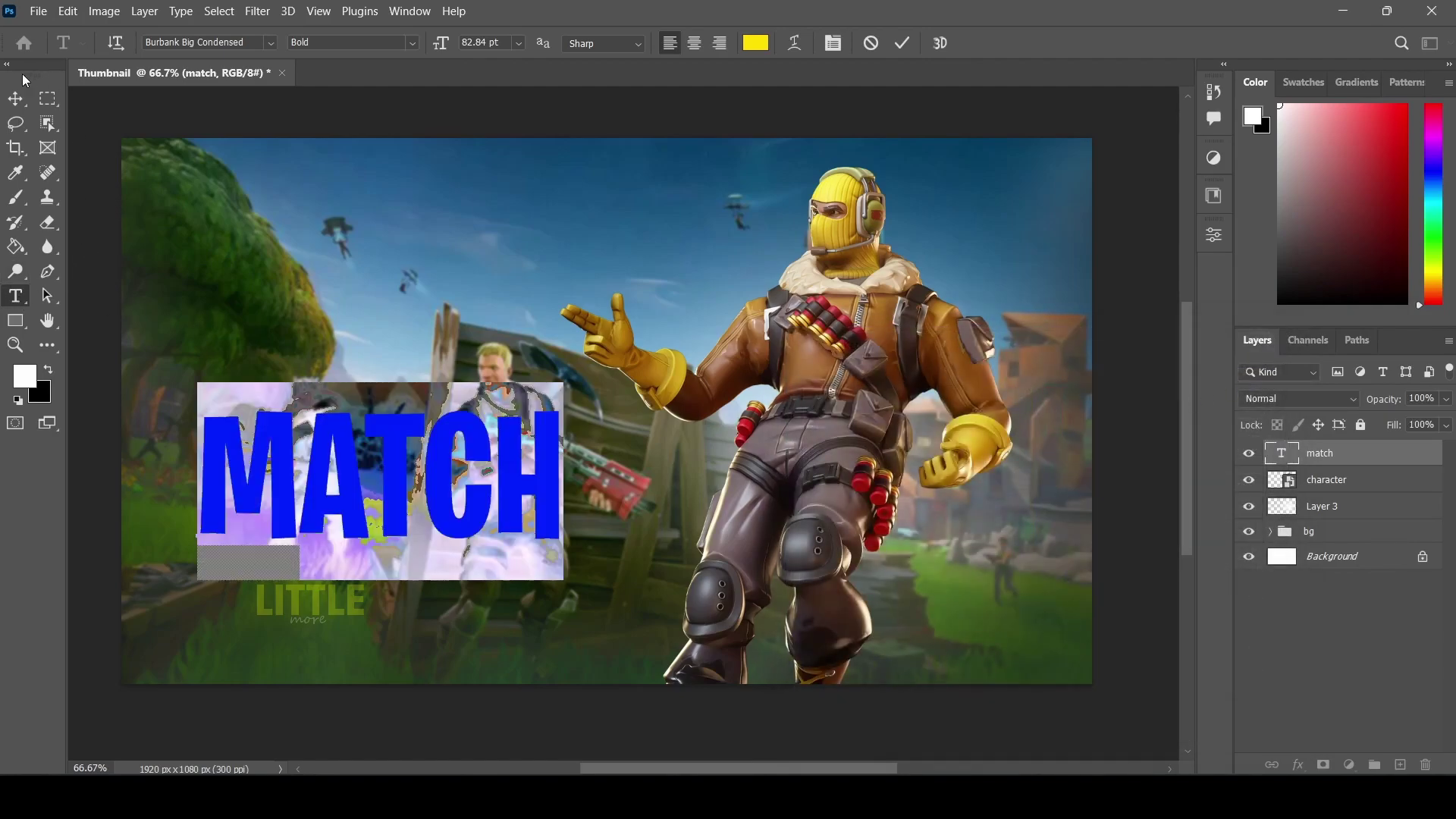
pyautogui.hotkey('ctrl', 'Return')
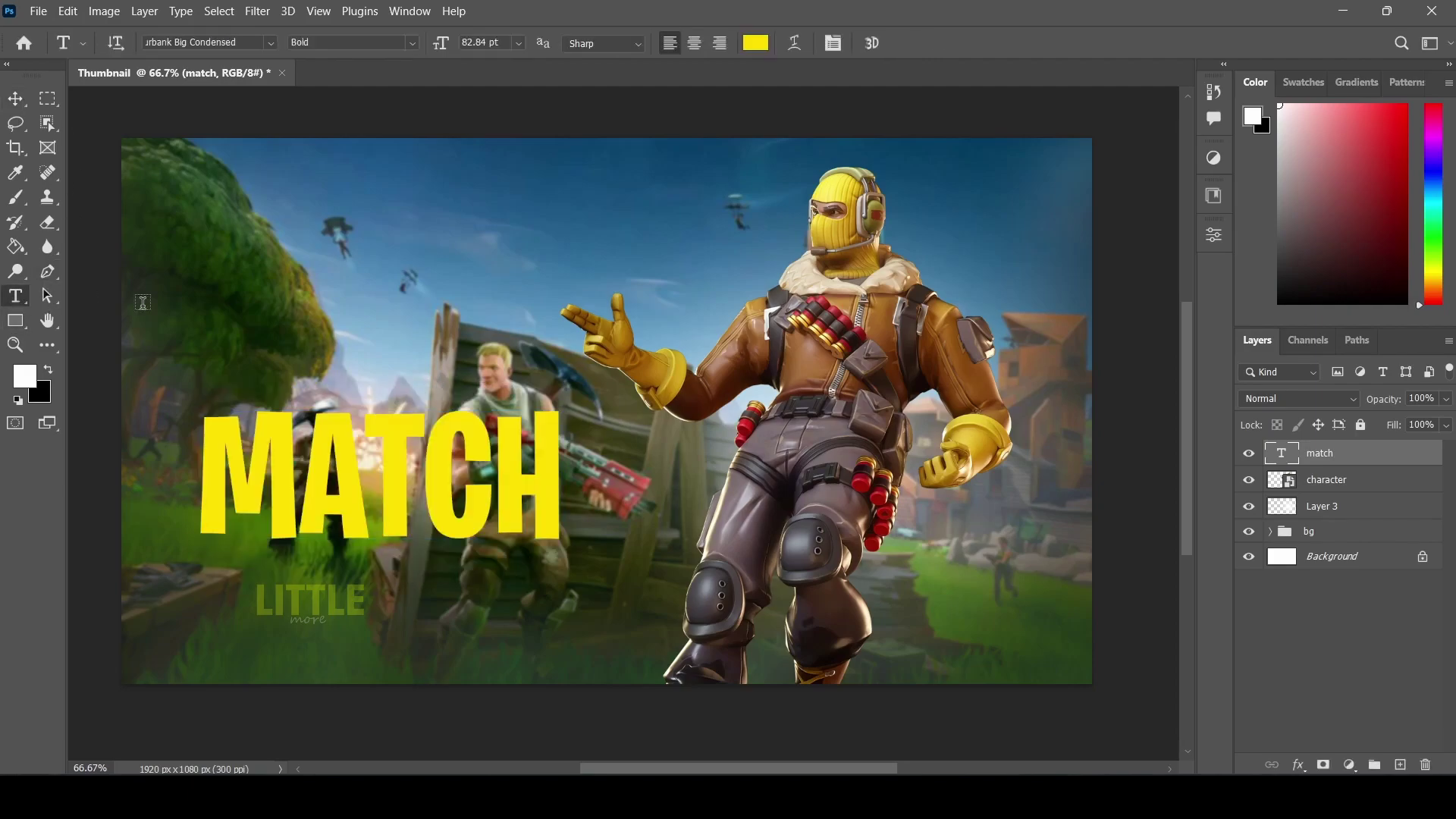
# - Add a new text layer reading 'FINAL' coloured white
pyautogui.click(315, 361)
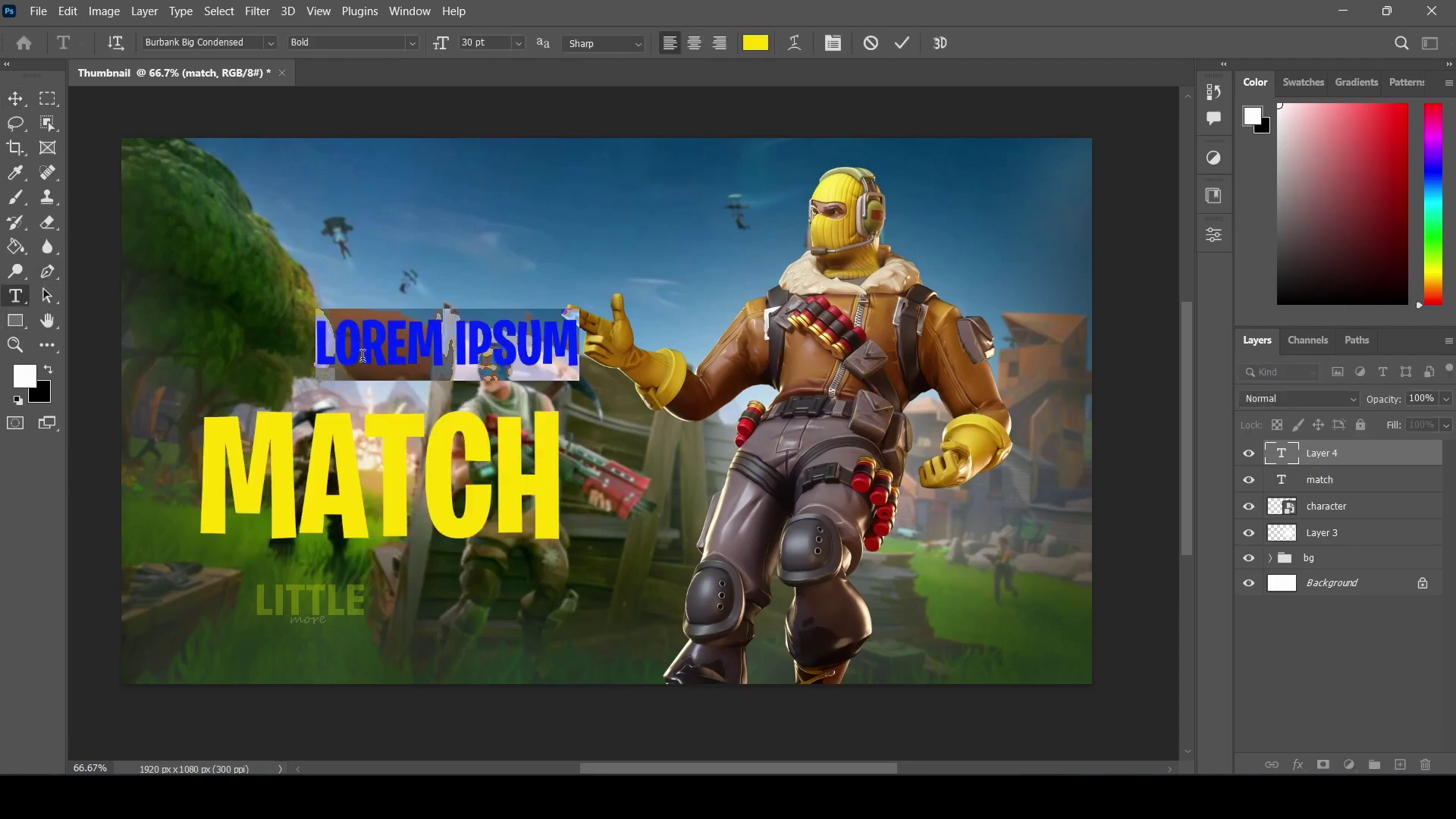
pyautogui.write('FI')
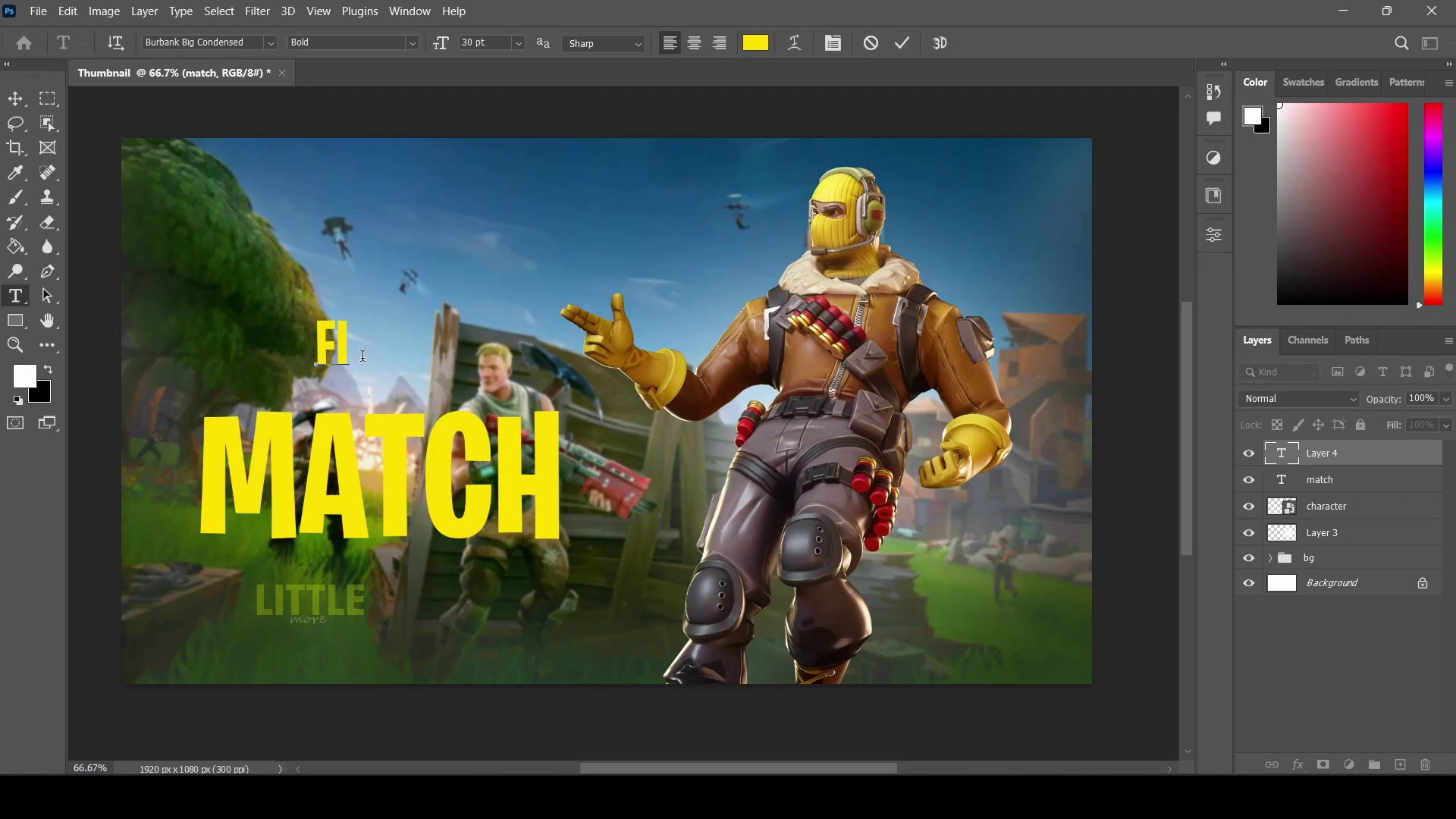
pyautogui.write('NAL')
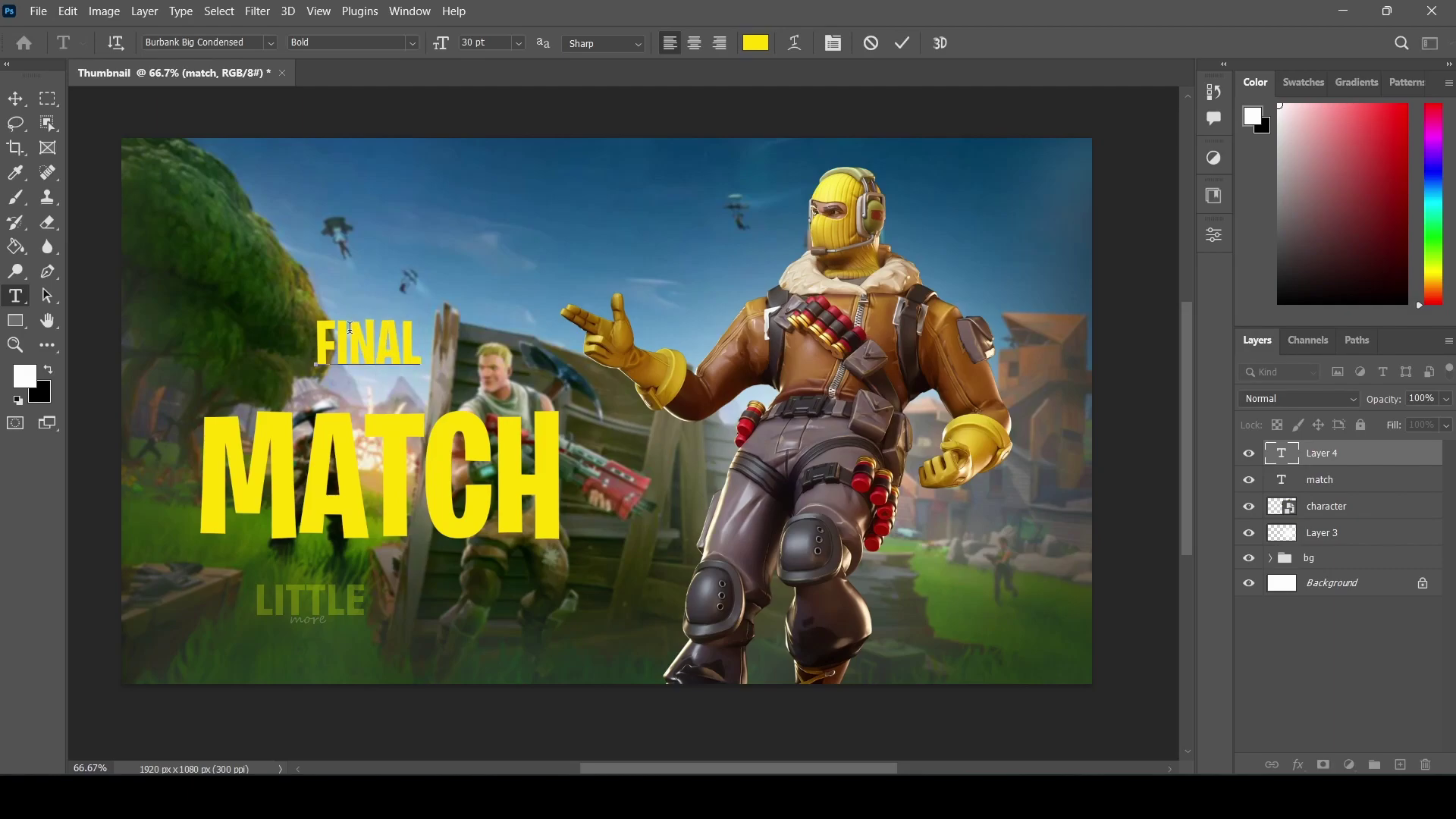
pyautogui.moveTo(324, 342); pyautogui.dragTo(428, 338)
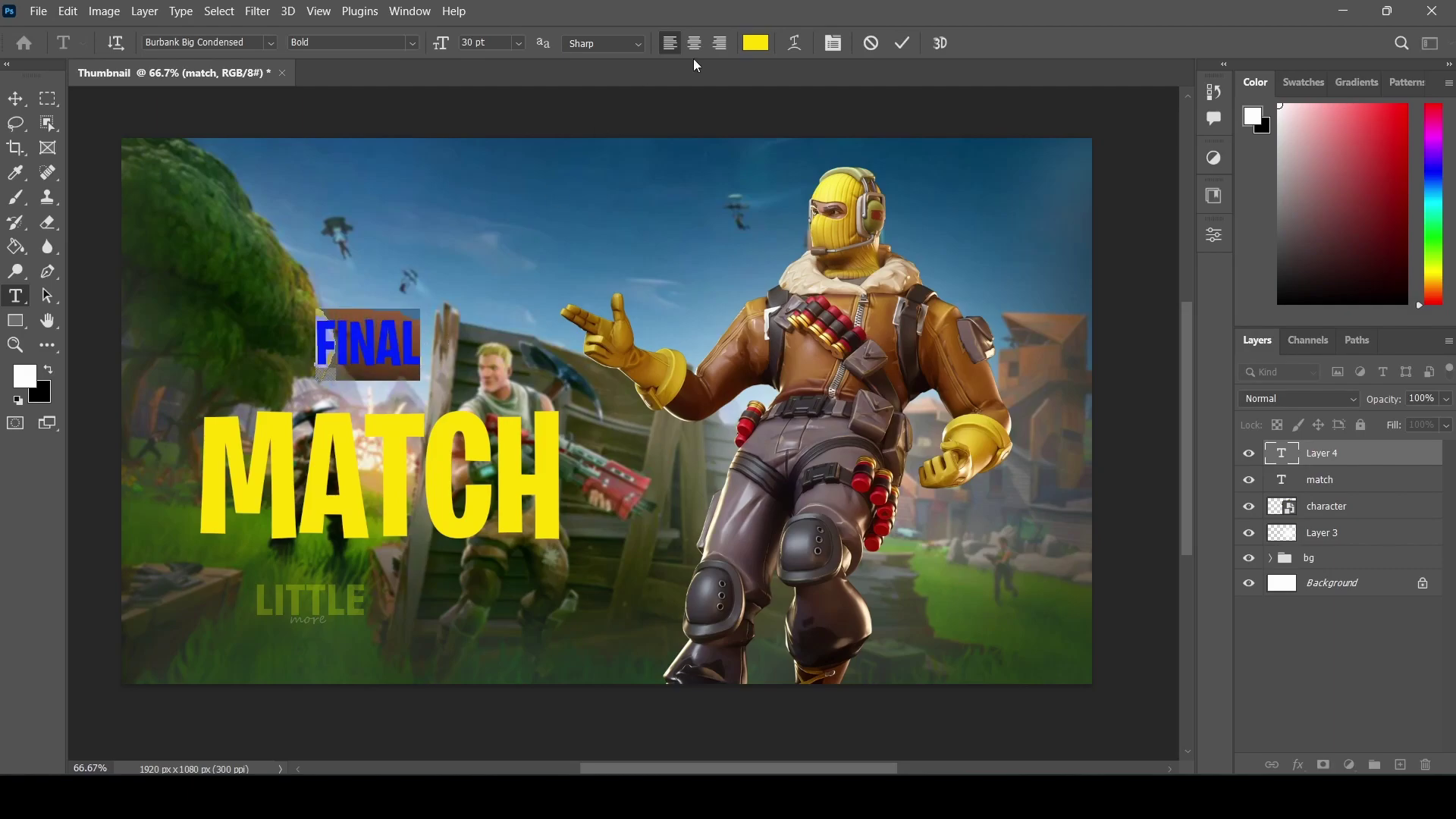
pyautogui.click(757, 44)
pyautogui.moveTo(870, 412); pyautogui.dragTo(796, 383)
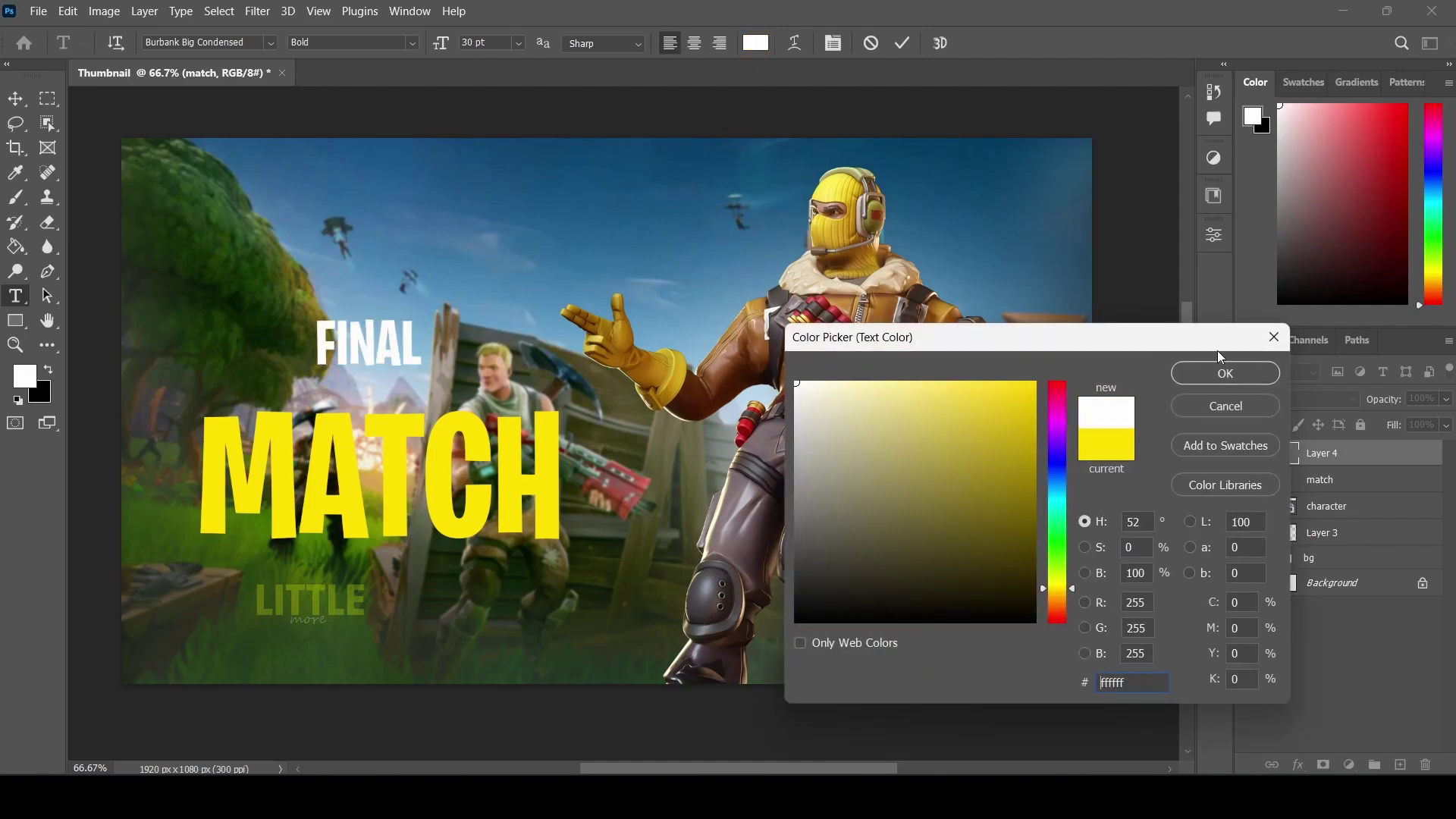
pyautogui.click(1227, 373)
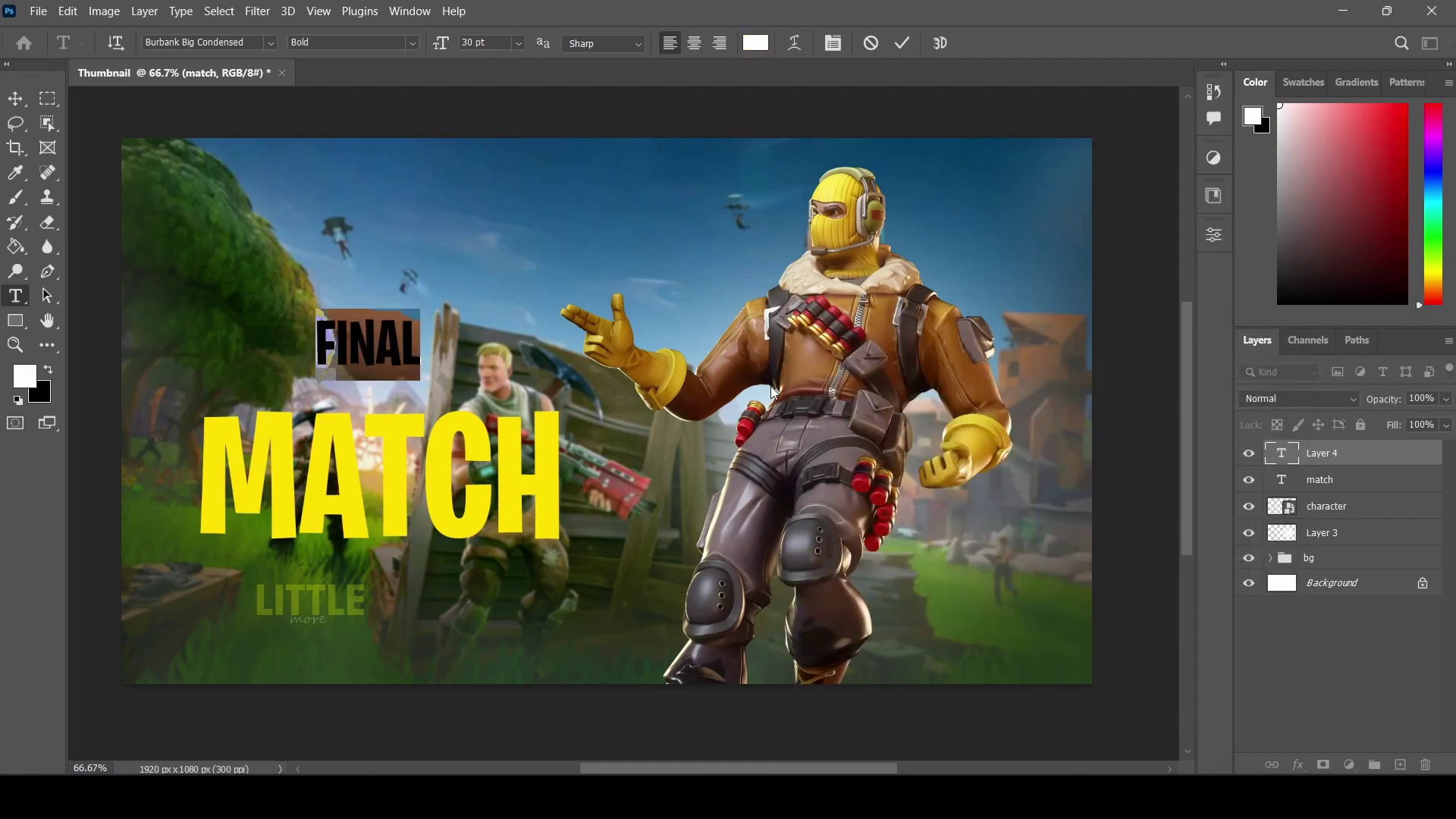
# - Enlarge FINAL to about 150% and place it just above MATCH
pyautogui.click(15, 98)
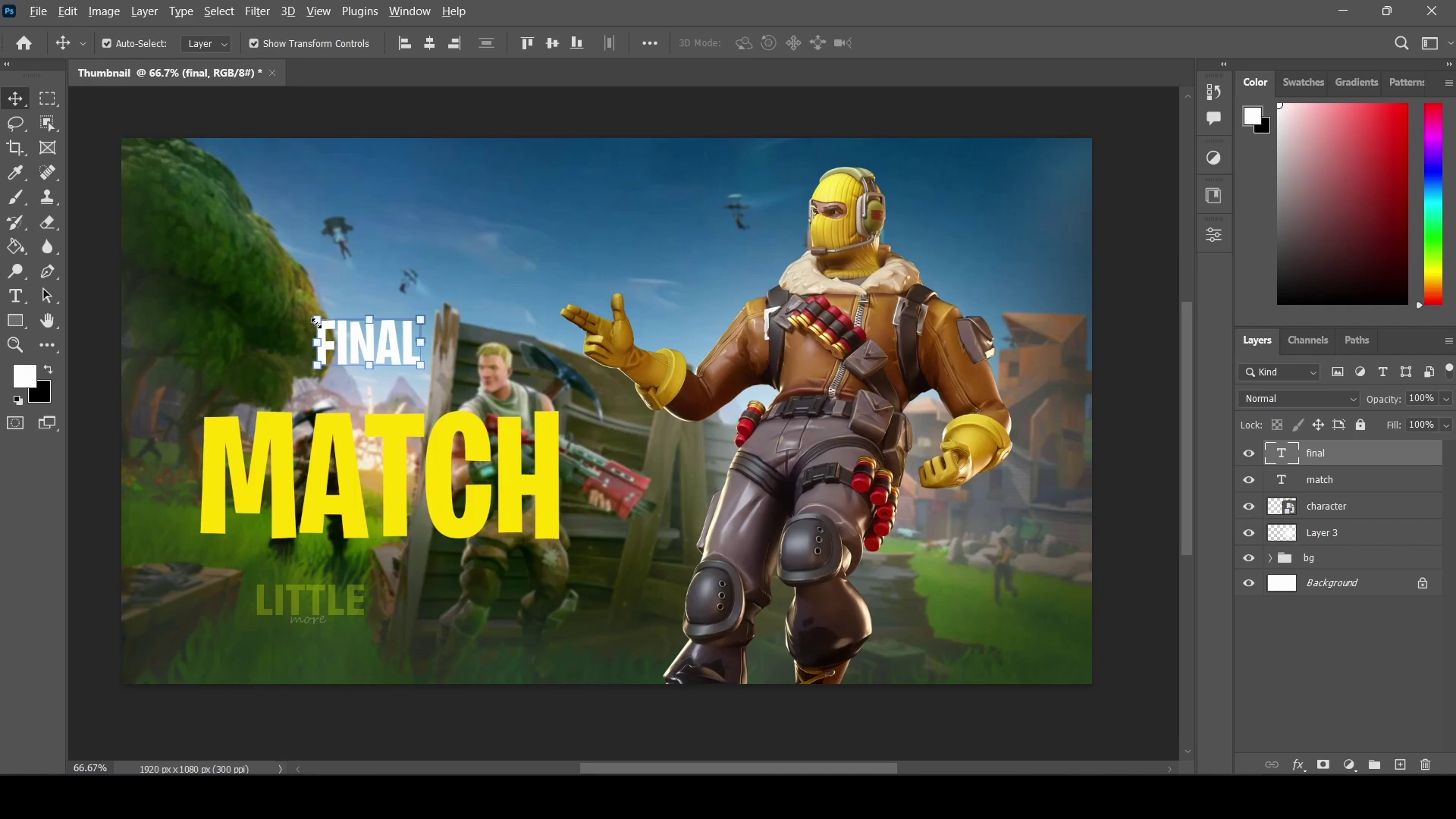
pyautogui.moveTo(316, 321); pyautogui.dragTo(340, 337)
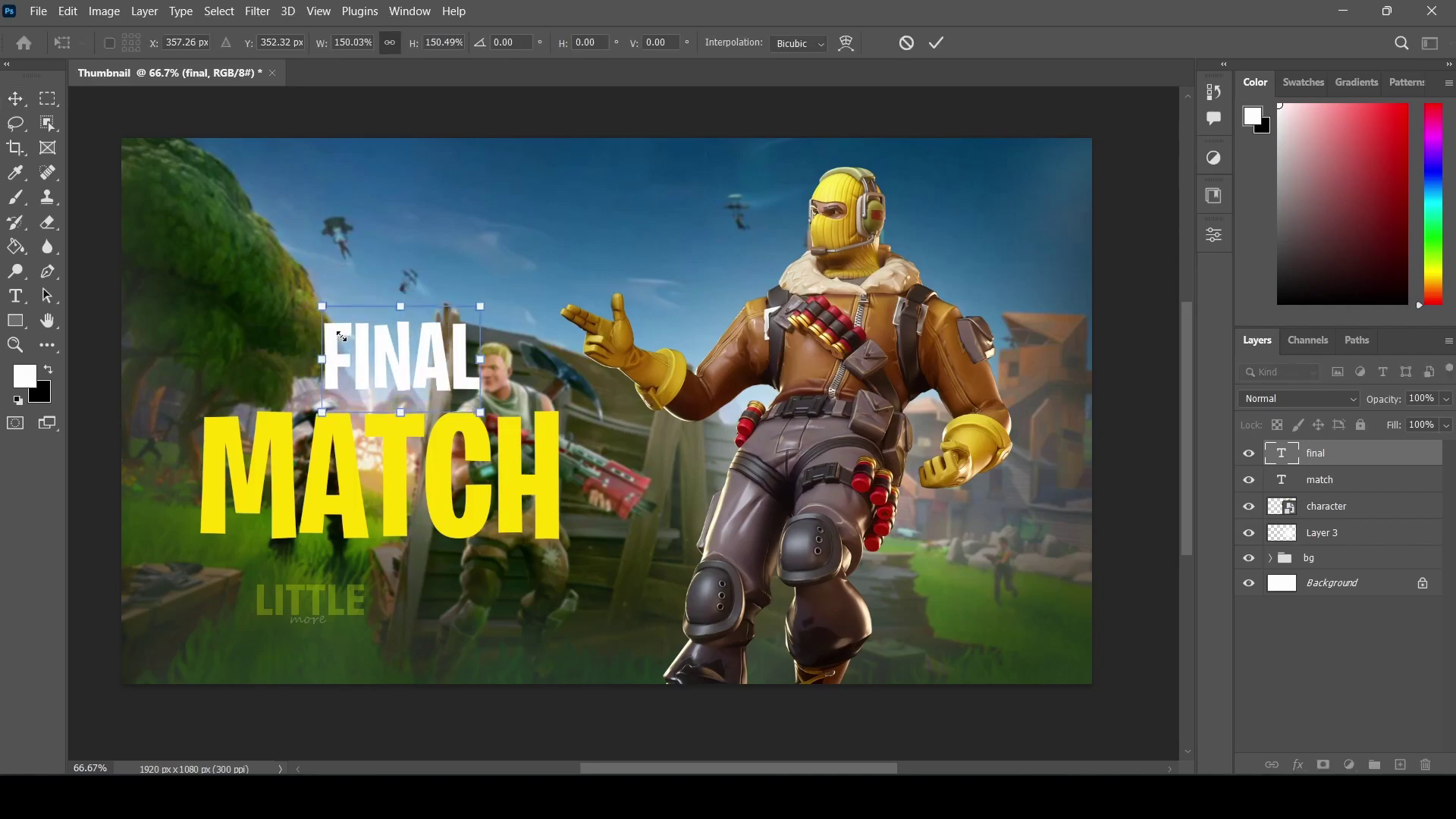
pyautogui.press('Return')
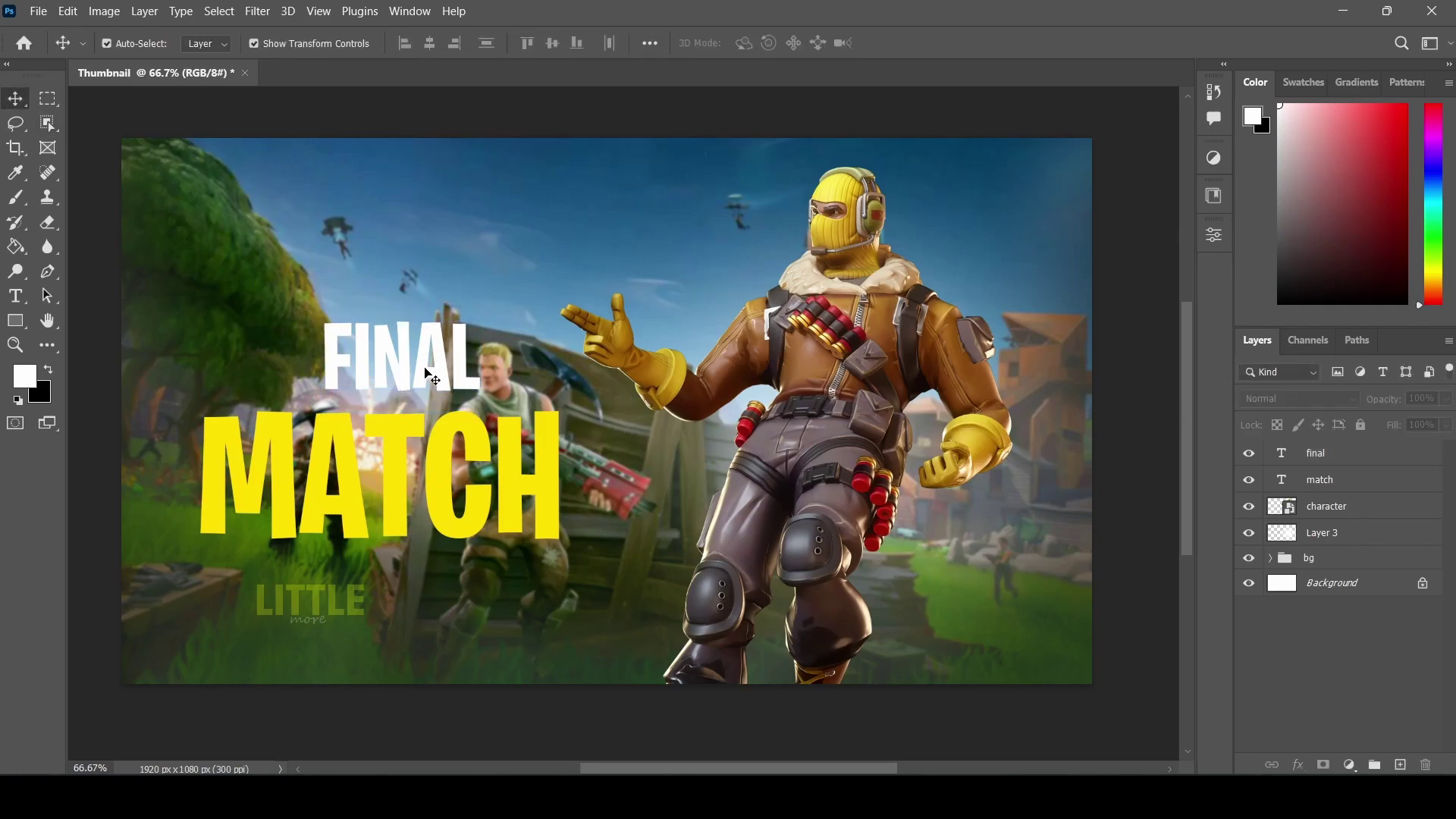
pyautogui.moveTo(425, 359); pyautogui.dragTo(404, 376)
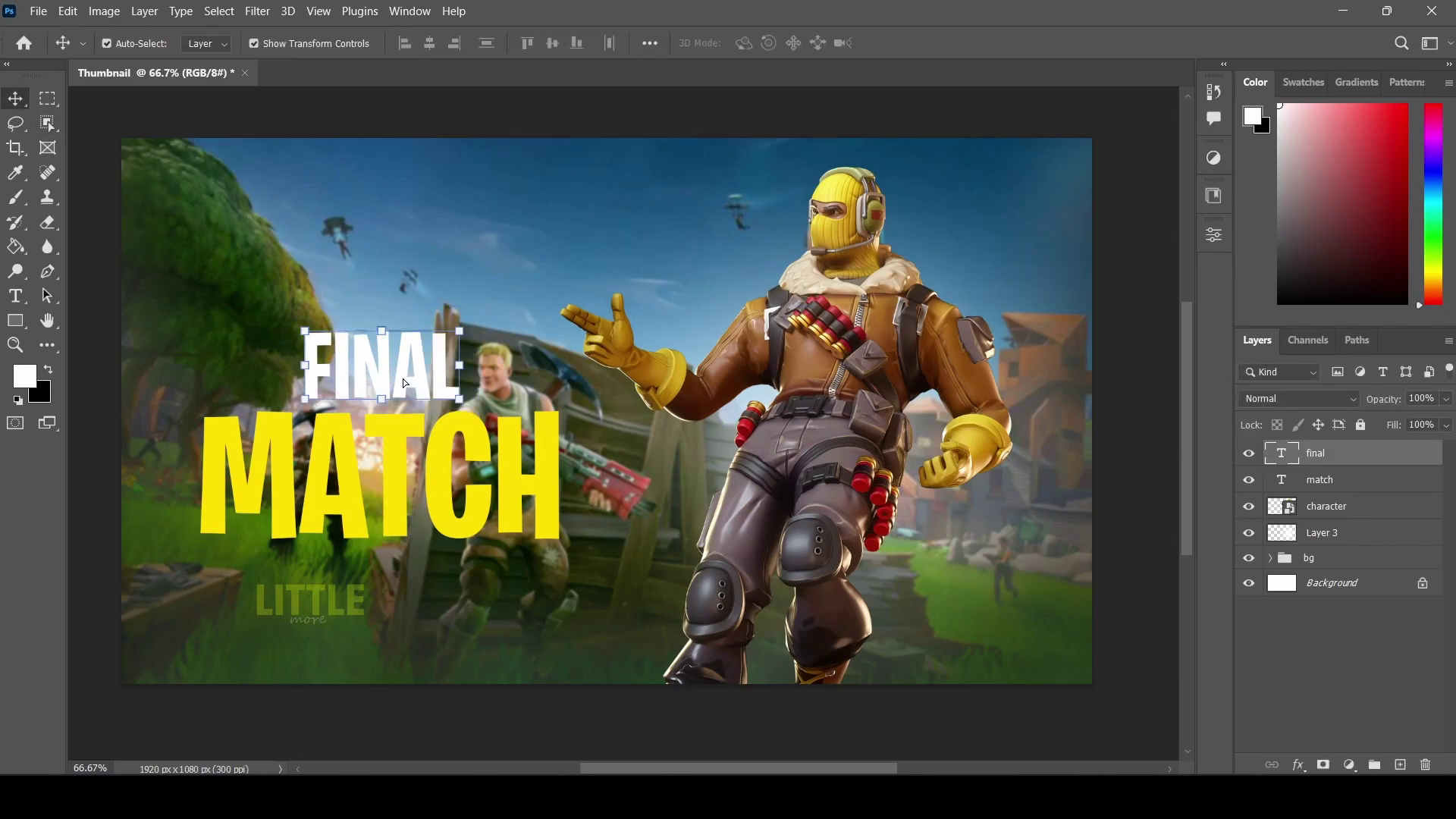
pyautogui.click(114, 444)
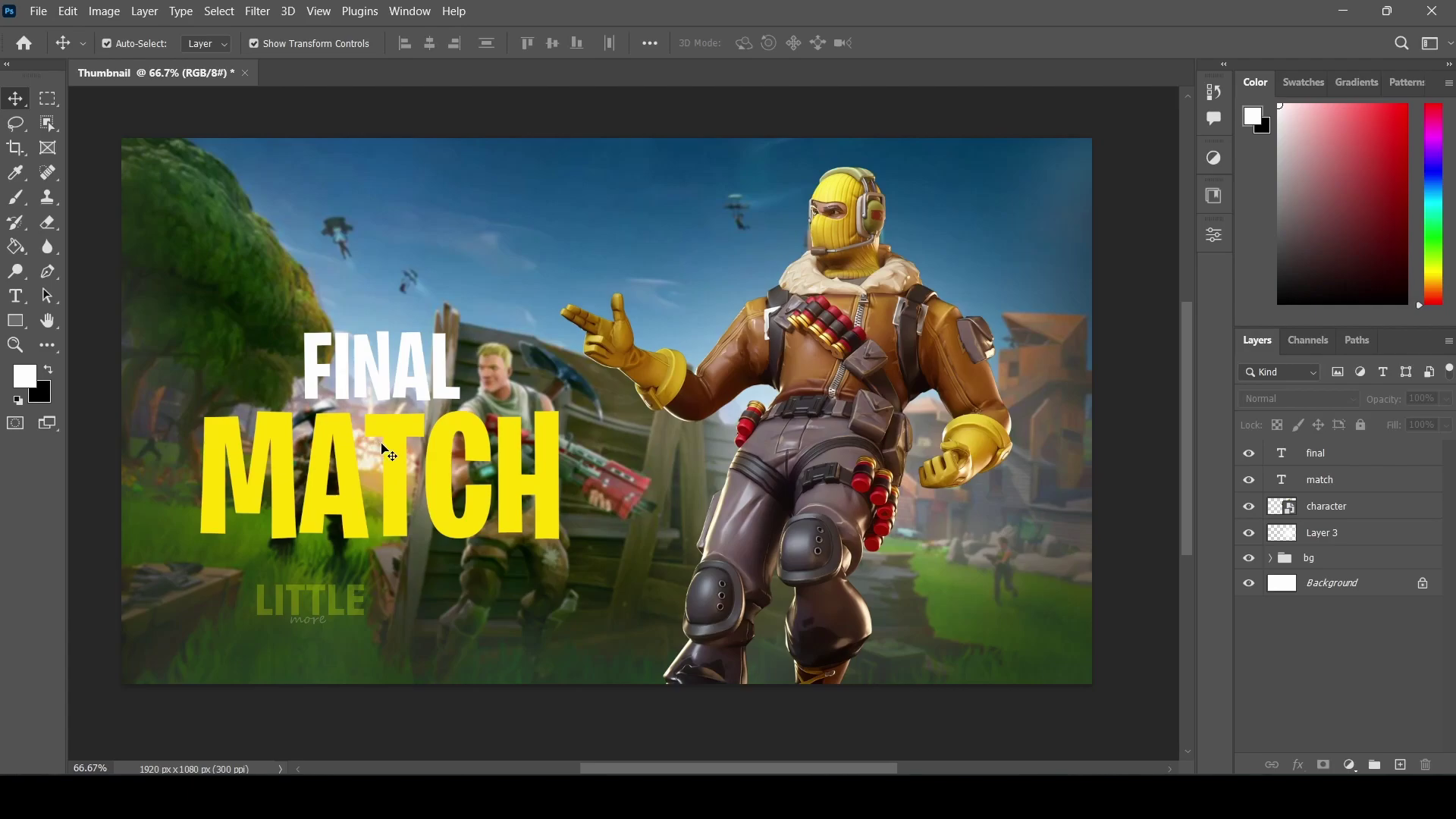
pyautogui.click(388, 396)
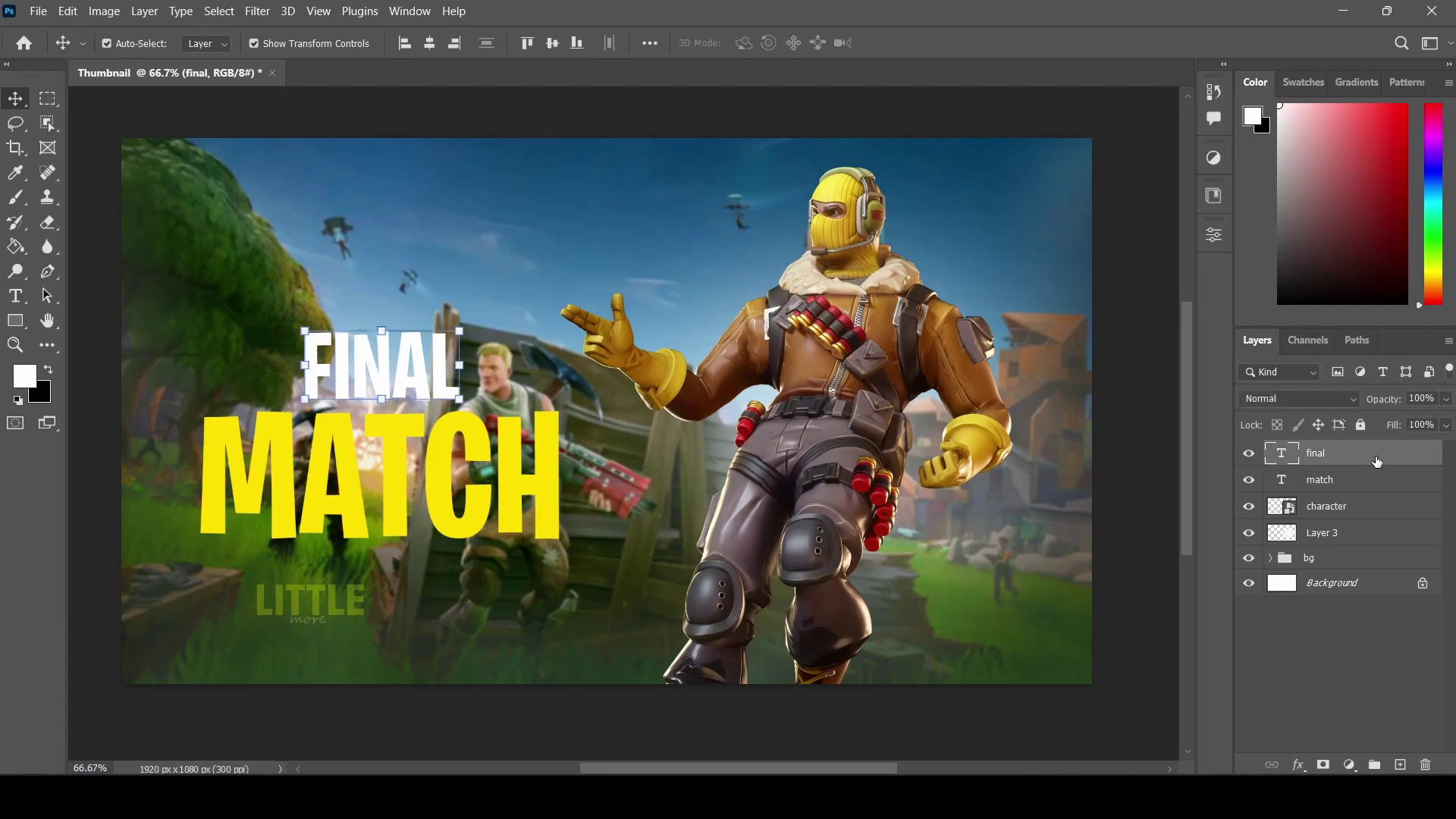
# - Add a Gradient Overlay at 50% opacity to the FINAL text
pyautogui.click(1301, 767)
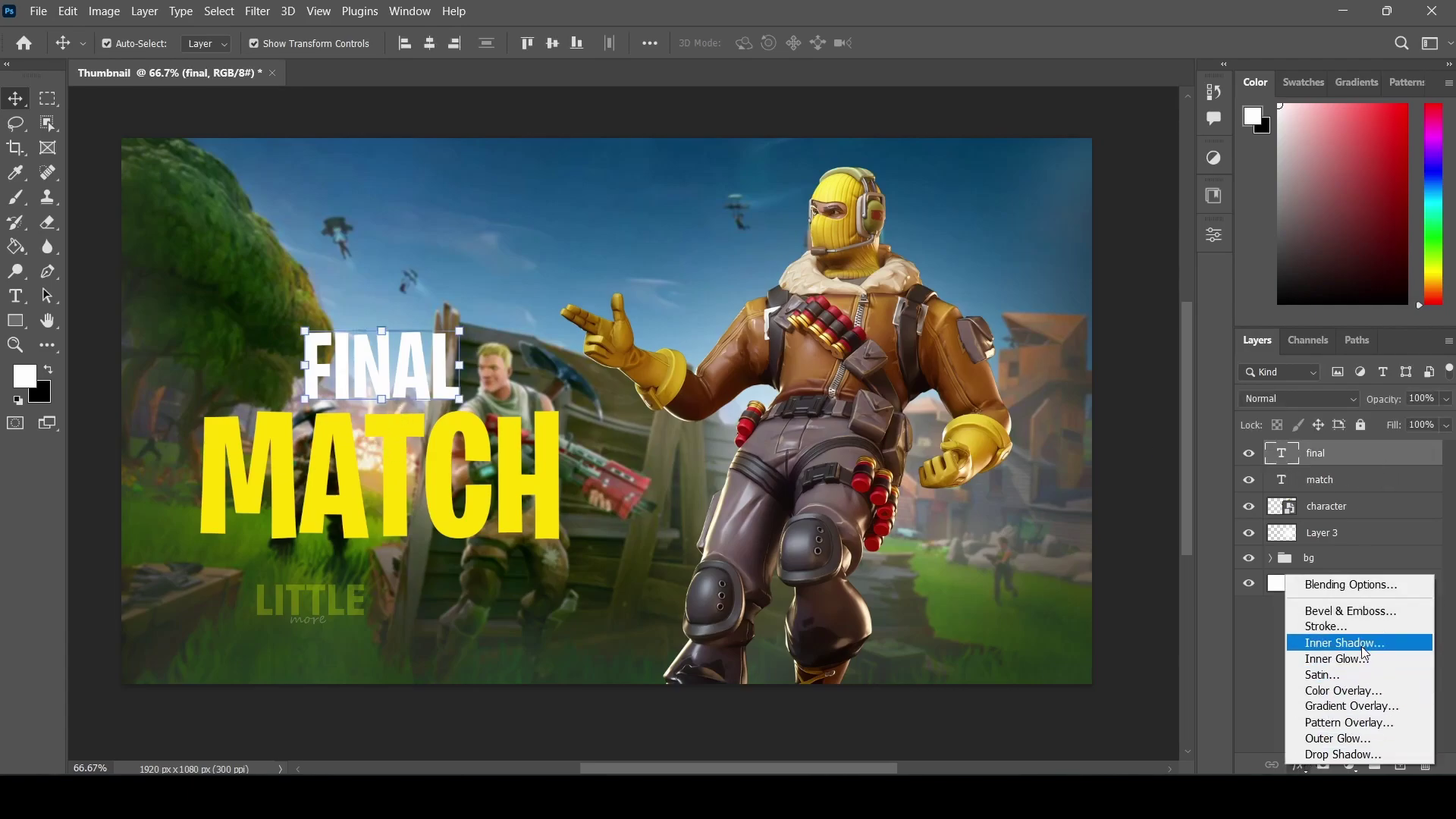
pyautogui.click(1347, 705)
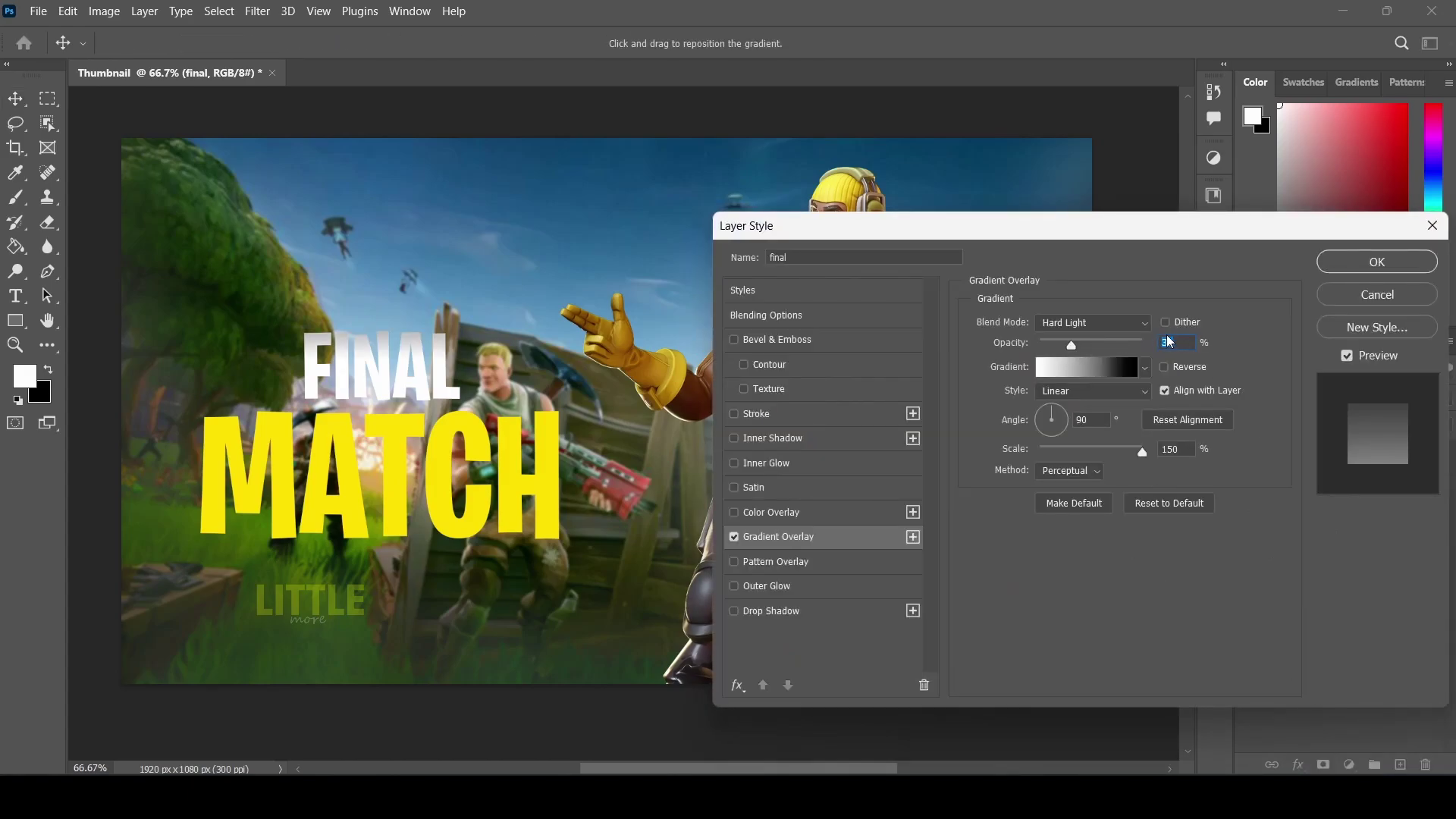
pyautogui.moveTo(1188, 341); pyautogui.dragTo(1160, 346)
pyautogui.write('50')
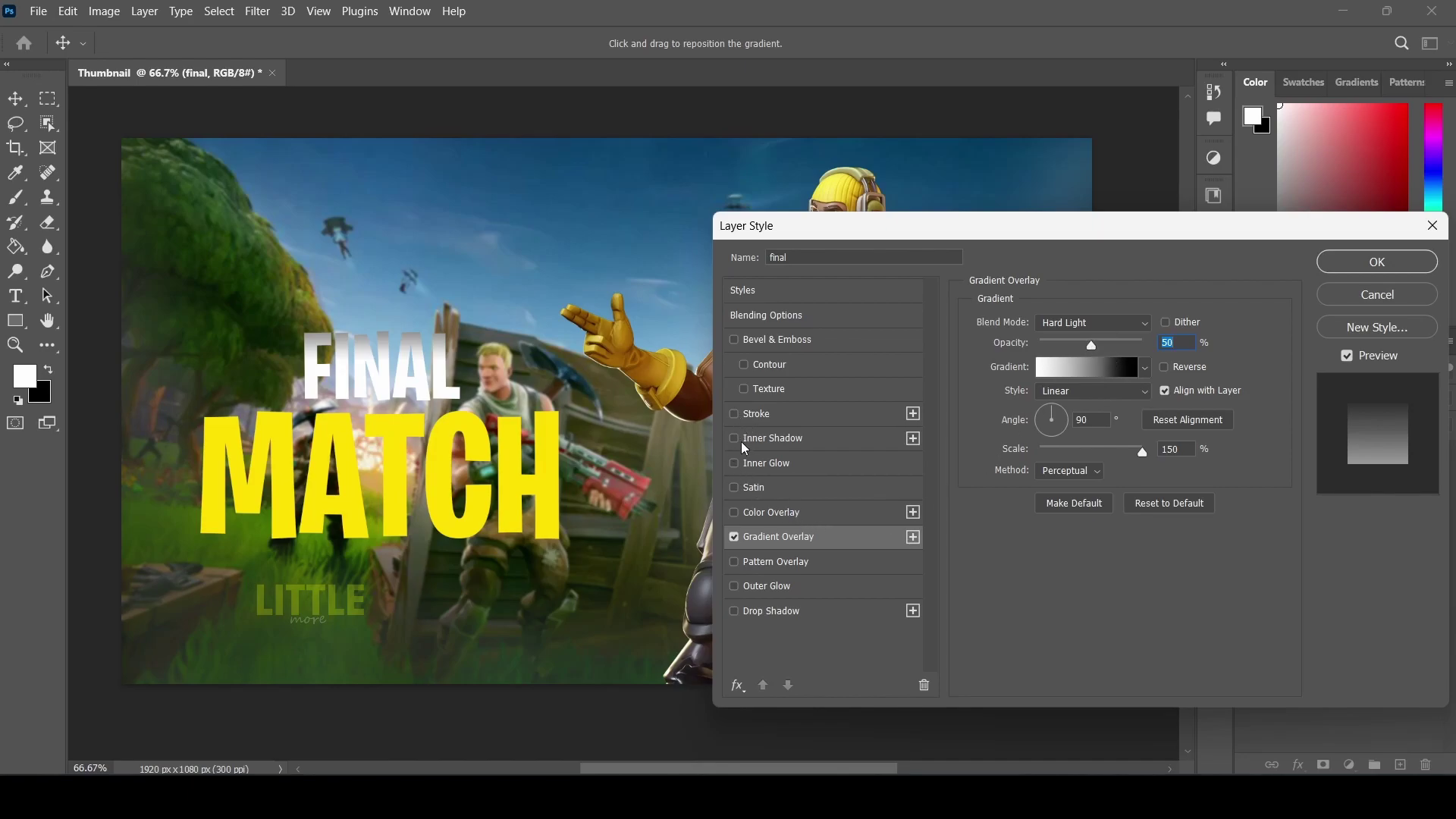
# - Enable Inner Glow on FINAL with Choke 100, Size 0 and Opacity 50%
pyautogui.click(734, 463)
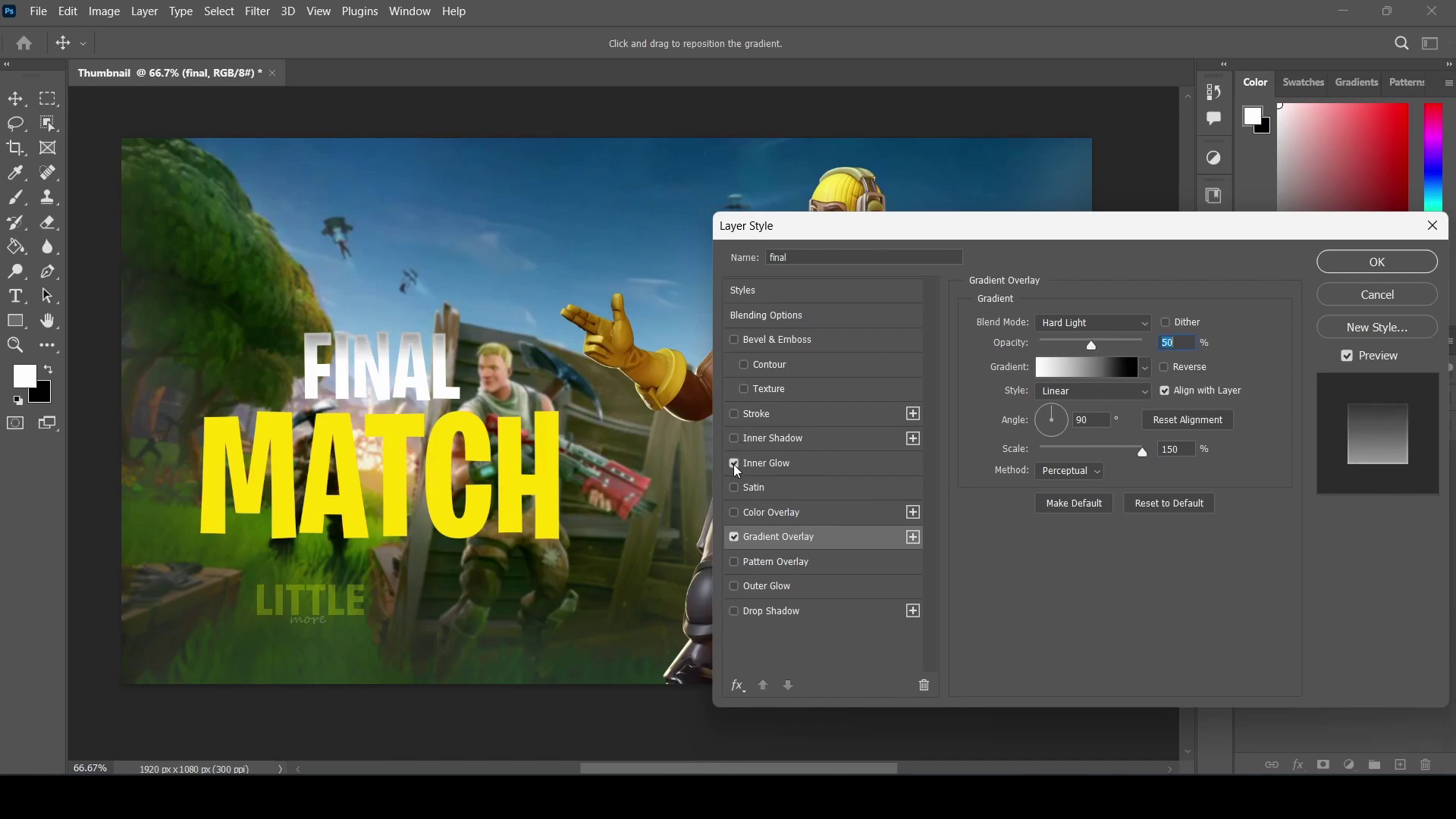
pyautogui.click(784, 470)
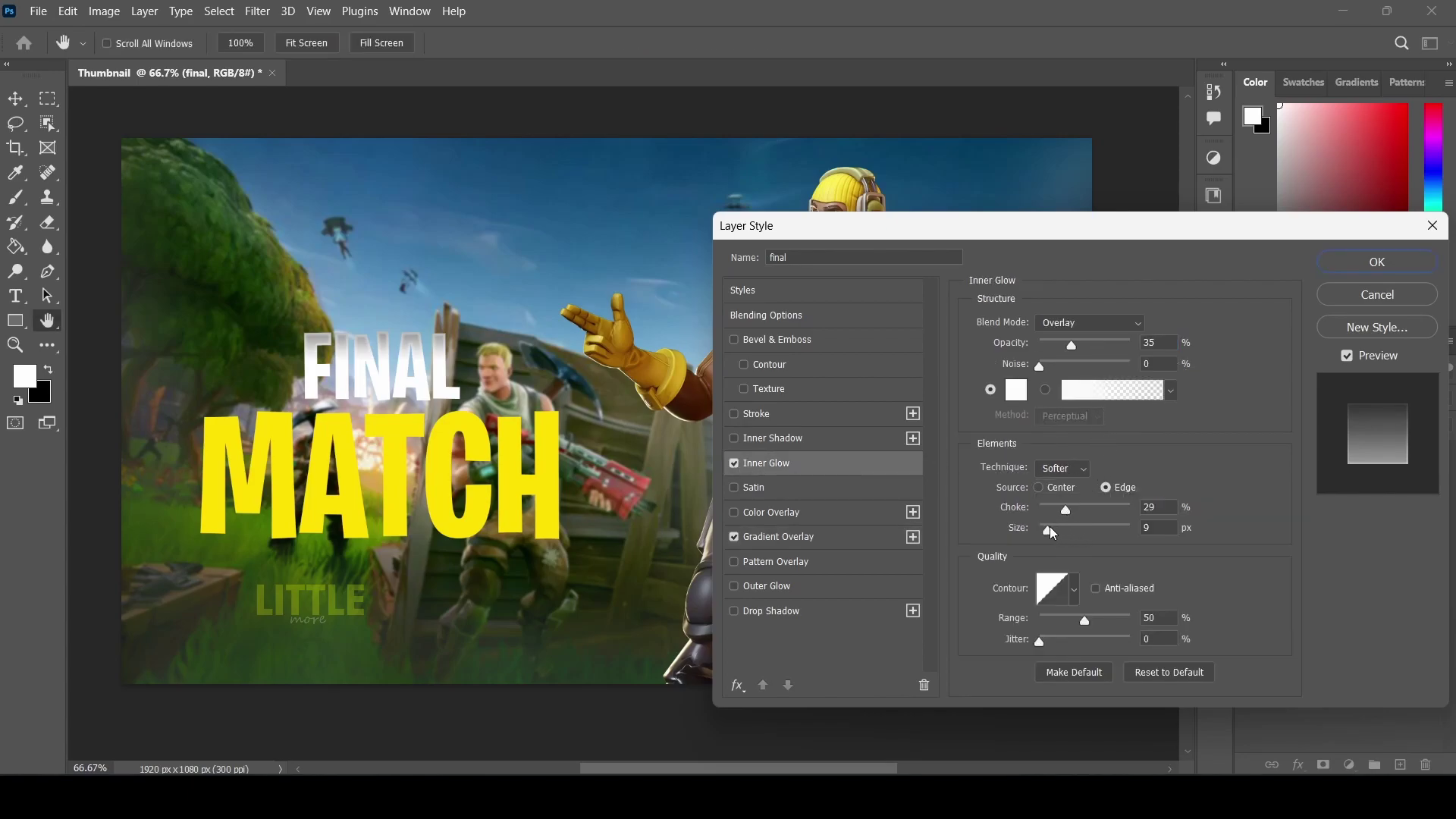
pyautogui.moveTo(1065, 509); pyautogui.dragTo(1134, 507)
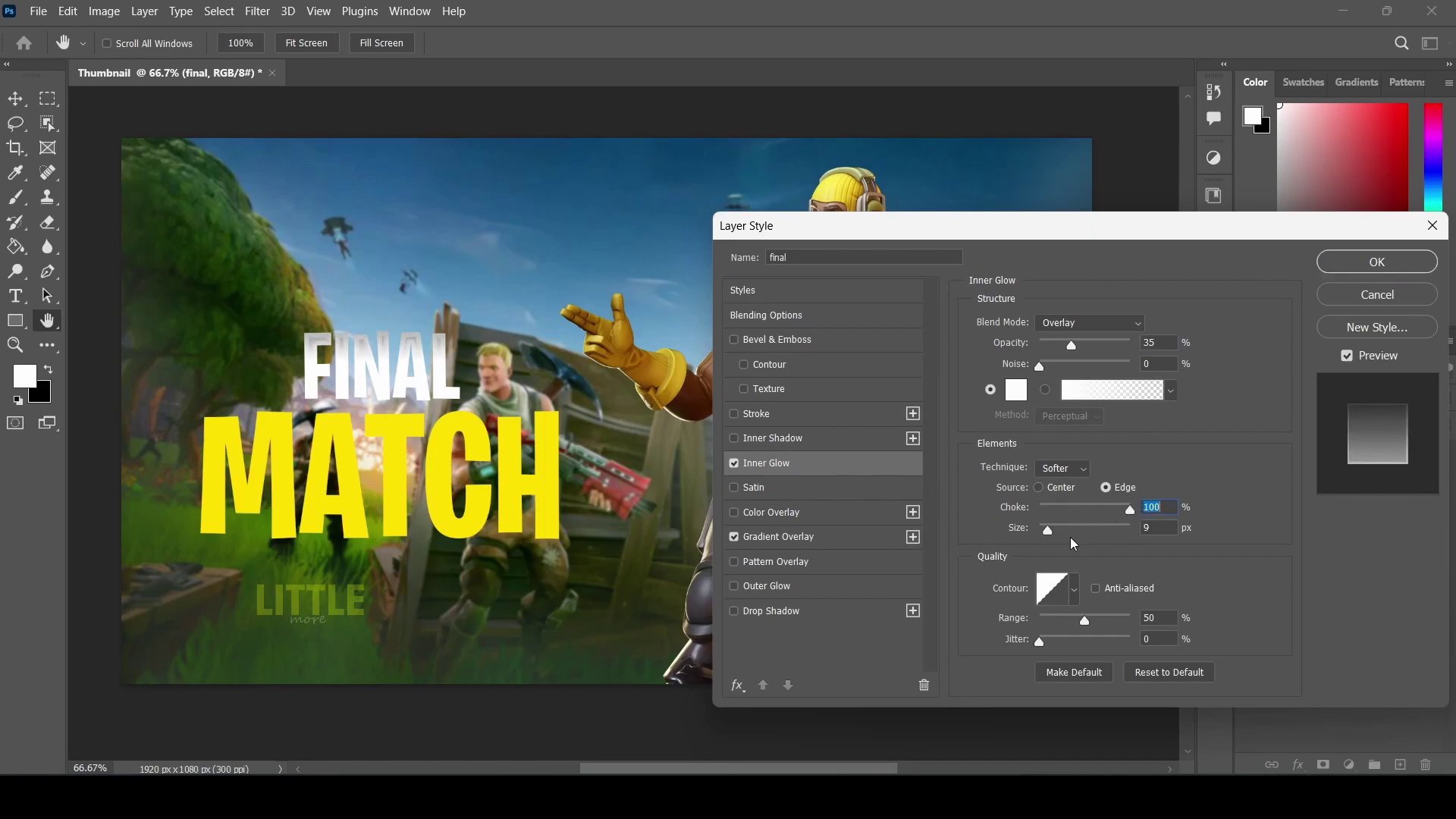
pyautogui.moveTo(1050, 532); pyautogui.dragTo(1016, 540)
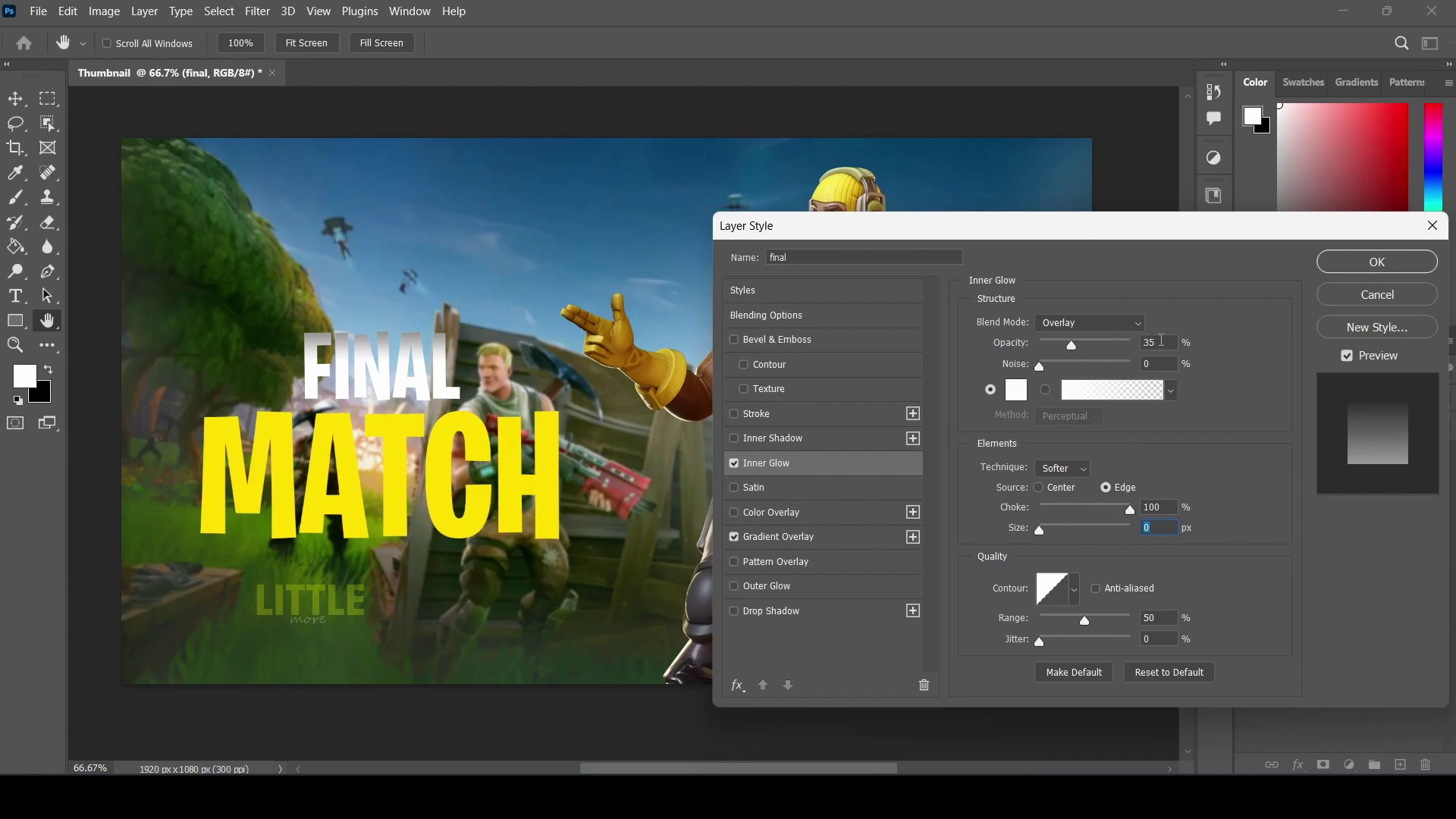
pyautogui.doubleClick(1153, 343)
pyautogui.write('50')
pyautogui.click(1337, 267)
# - Add a Gradient Overlay layer style to the MATCH text
pyautogui.click(1141, 447)
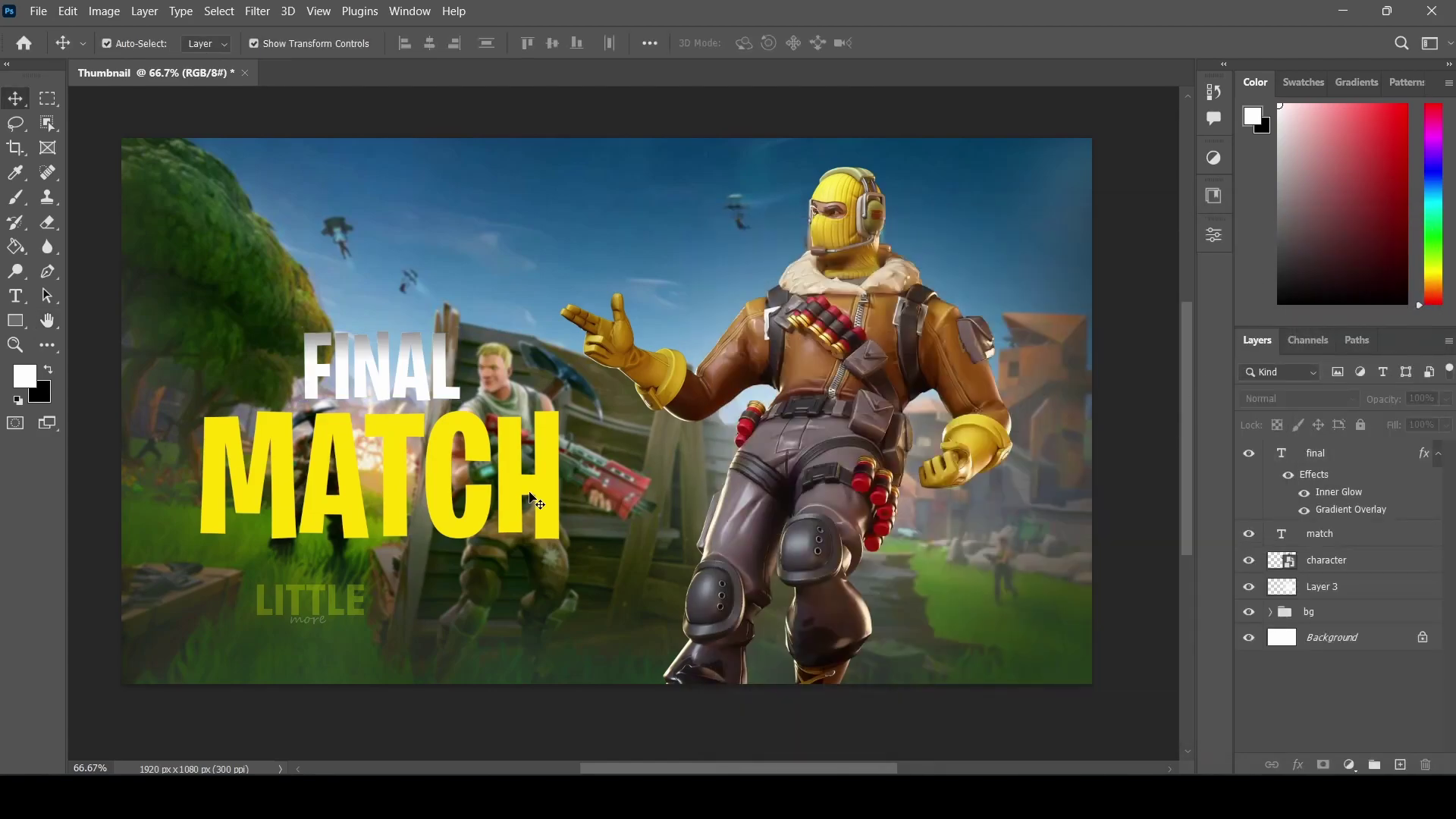
pyautogui.click(539, 498)
pyautogui.click(1304, 764)
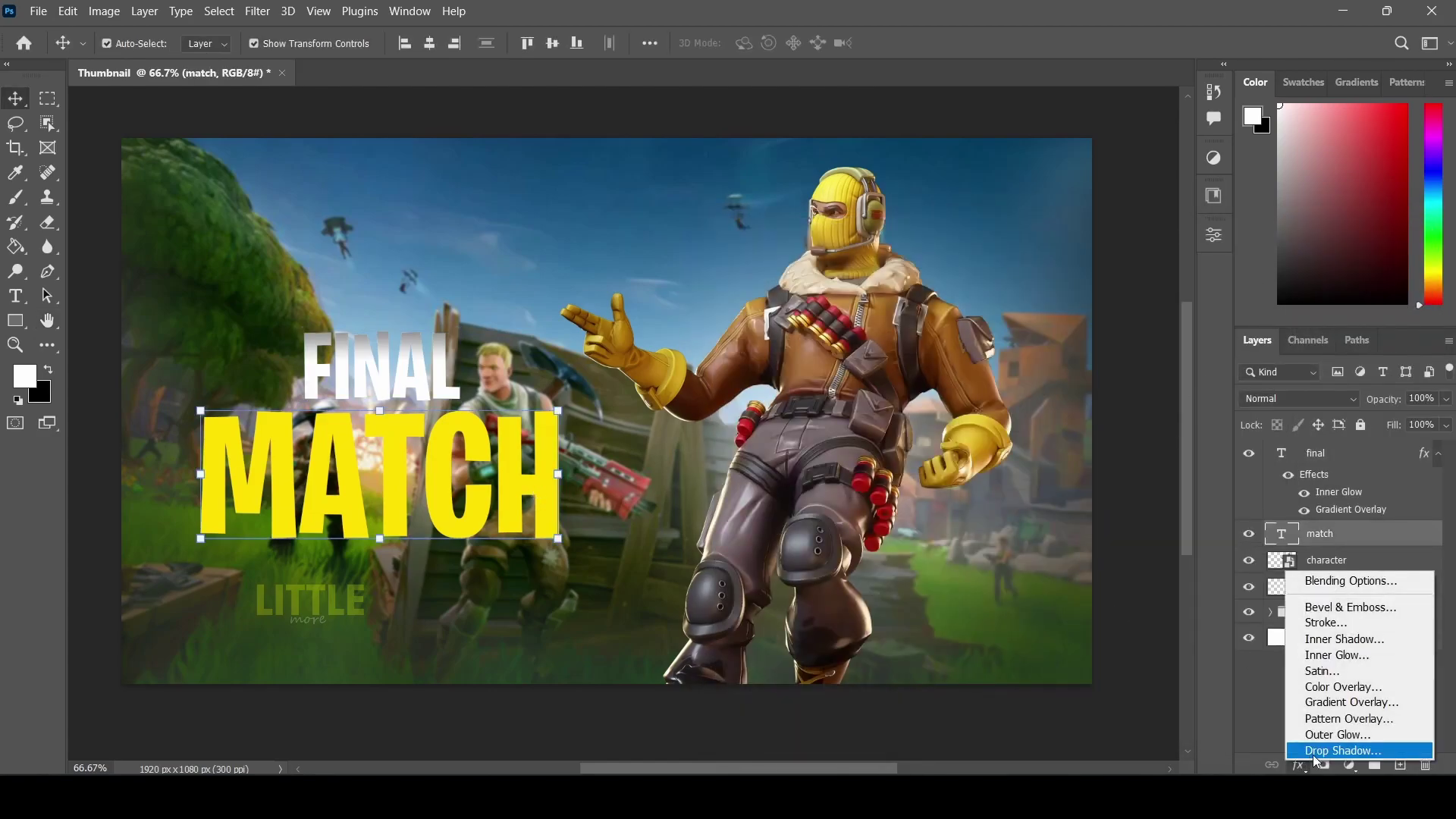
pyautogui.click(1342, 705)
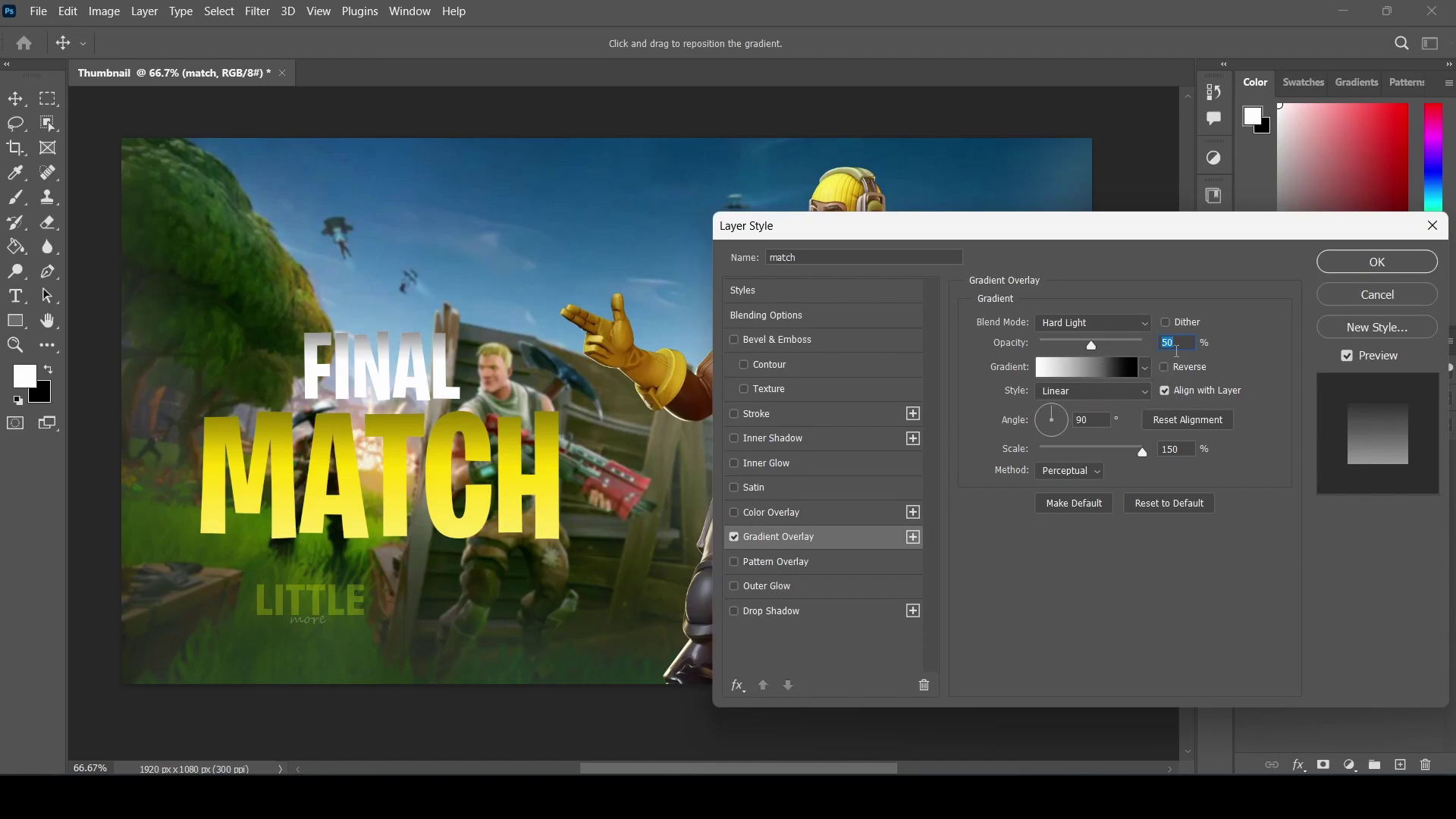
# - Give MATCH an Overlay inner glow: choke 30, size 16 px, opacity about 74%
pyautogui.click(734, 464)
pyautogui.click(823, 471)
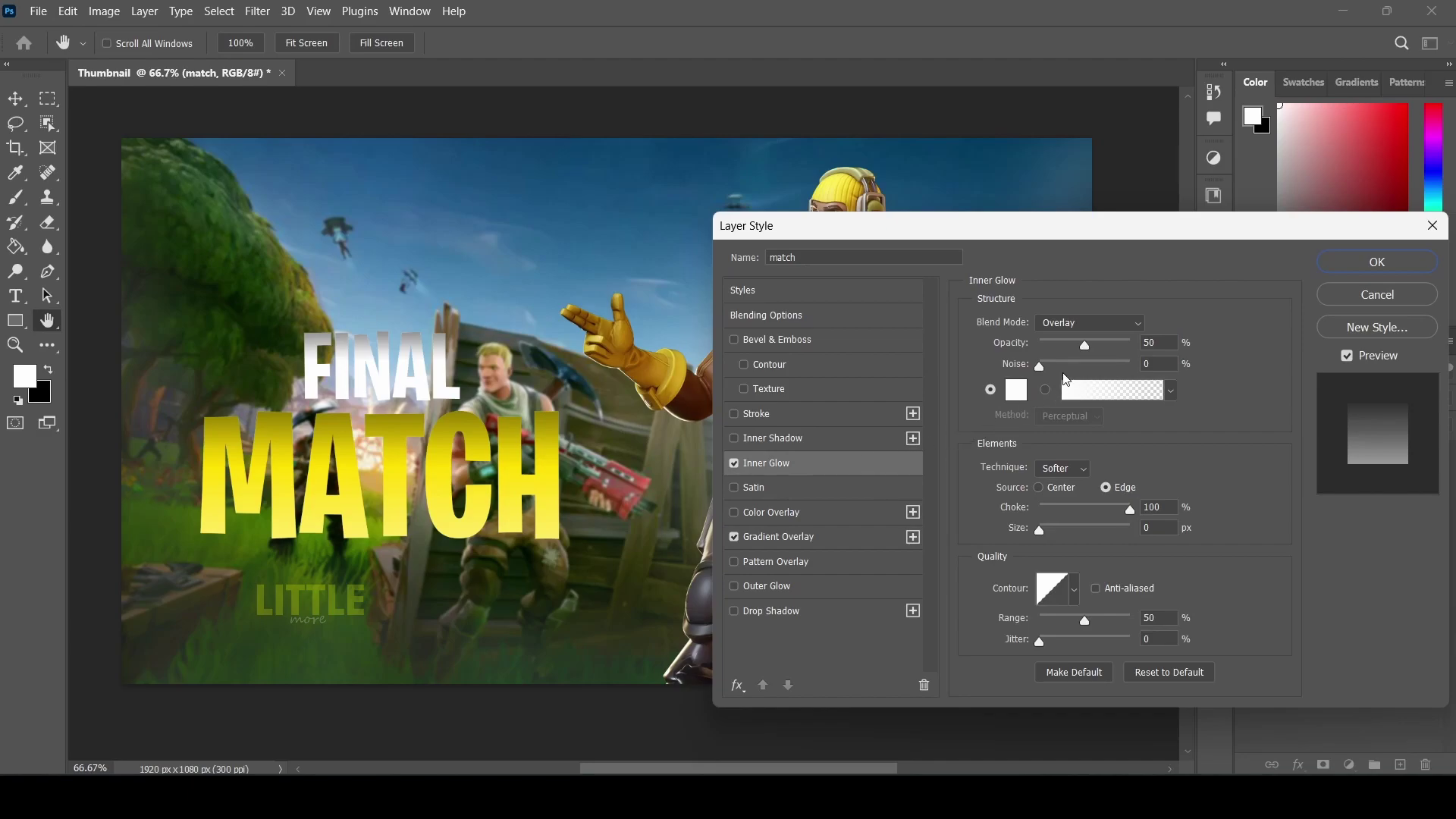
pyautogui.moveTo(1040, 529); pyautogui.dragTo(1079, 511)
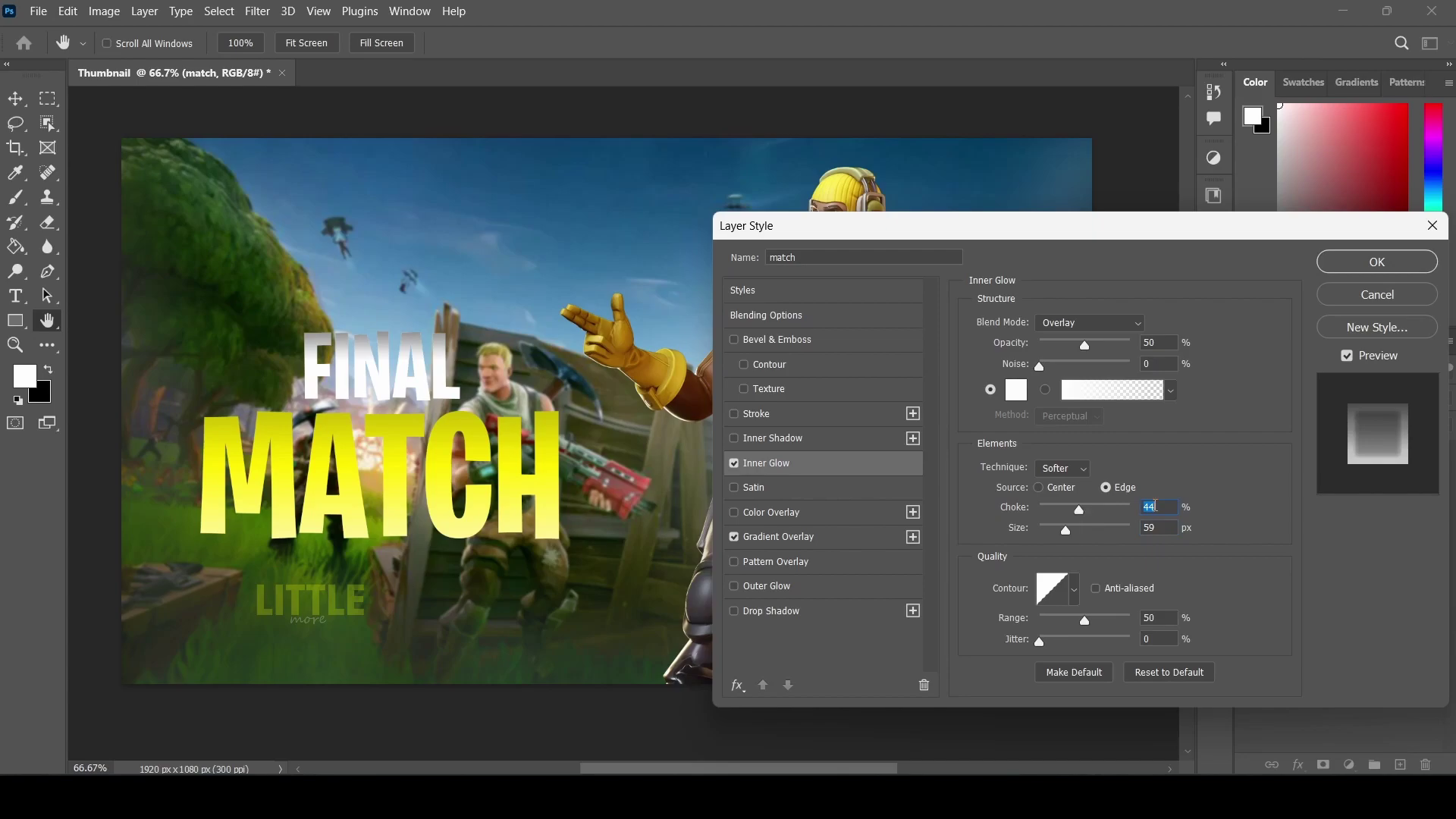
pyautogui.write('30')
pyautogui.moveTo(1060, 533); pyautogui.dragTo(1051, 553)
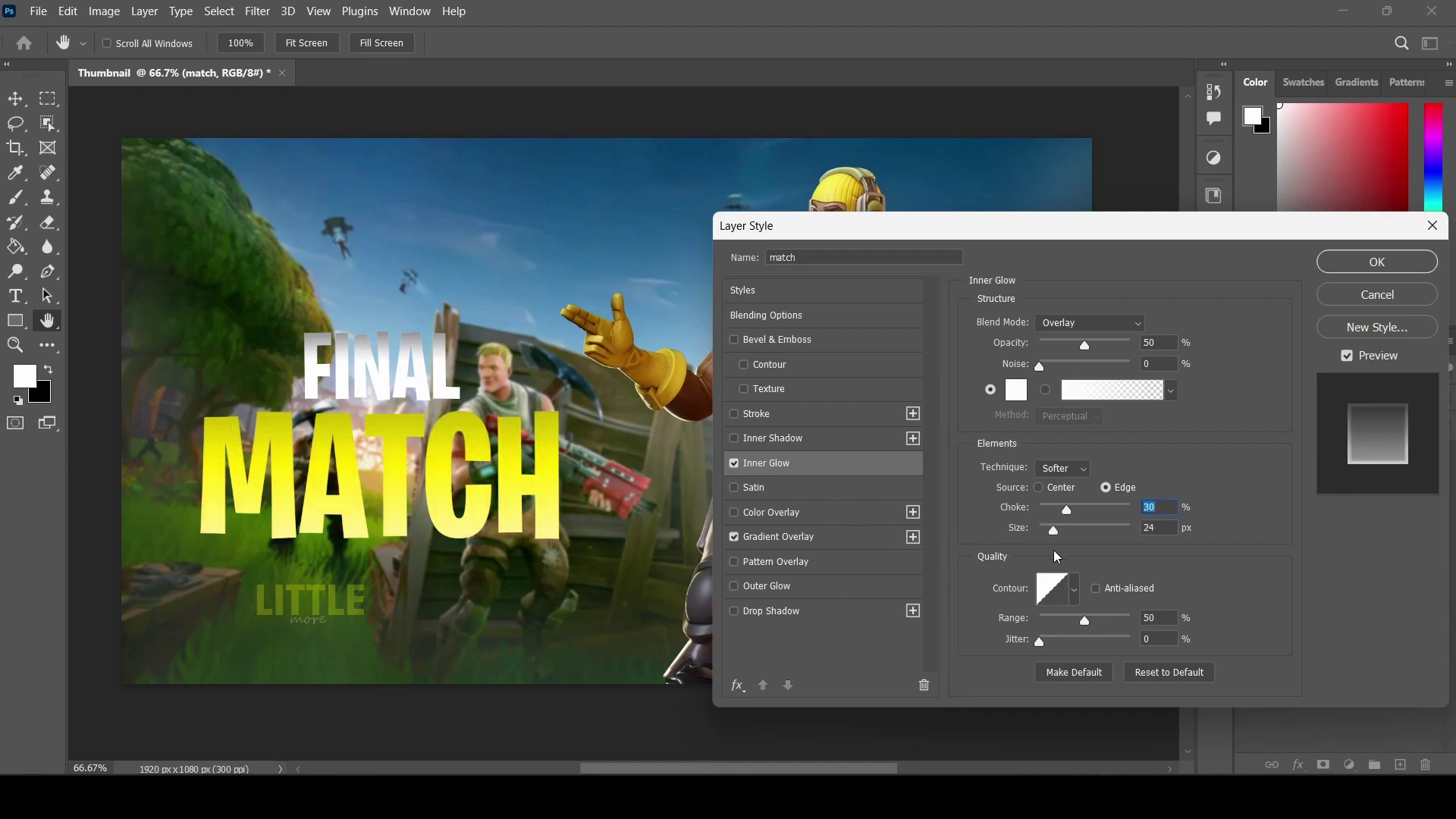
pyautogui.press('Tab')
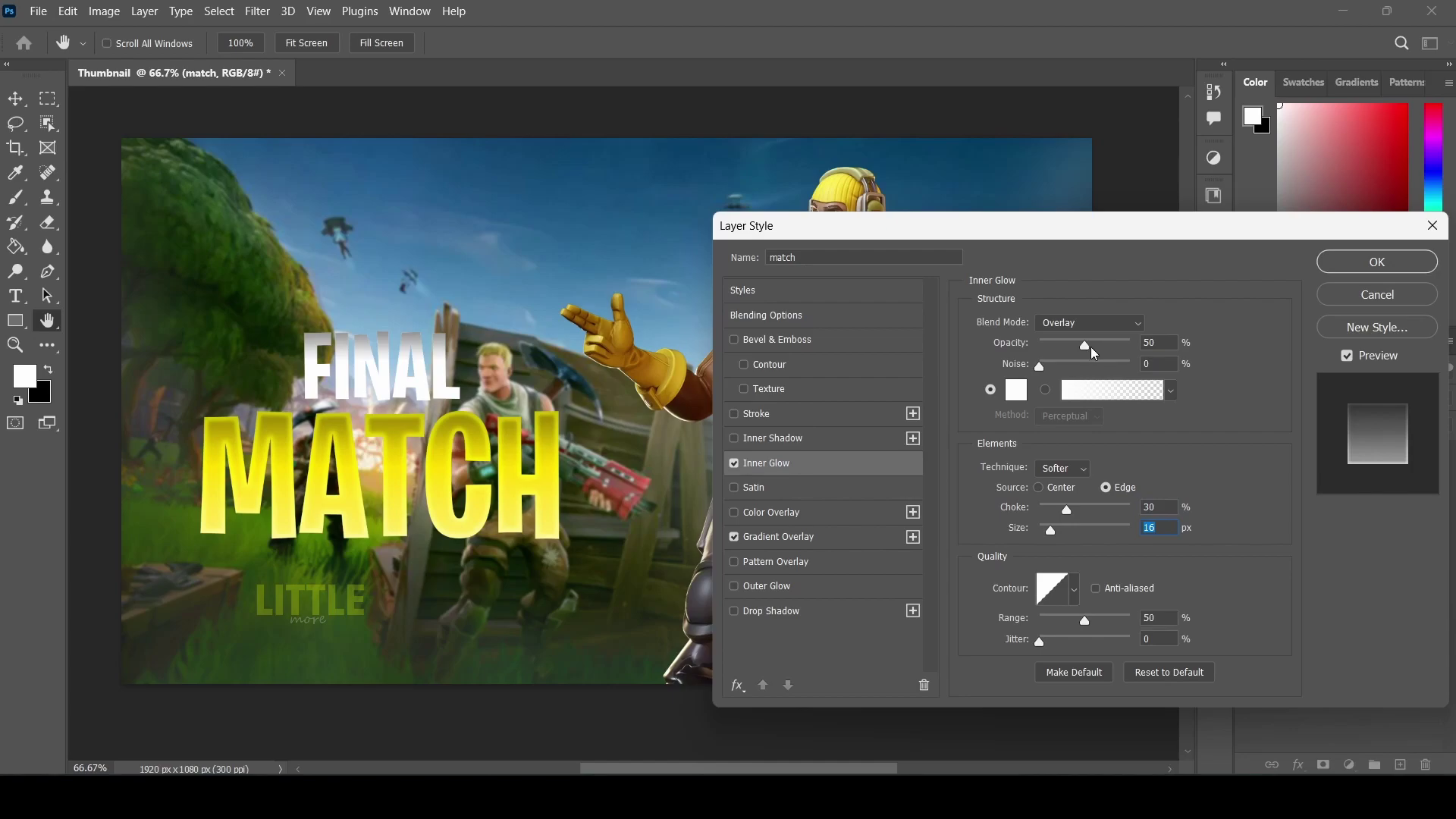
pyautogui.moveTo(1076, 354); pyautogui.dragTo(1102, 360)
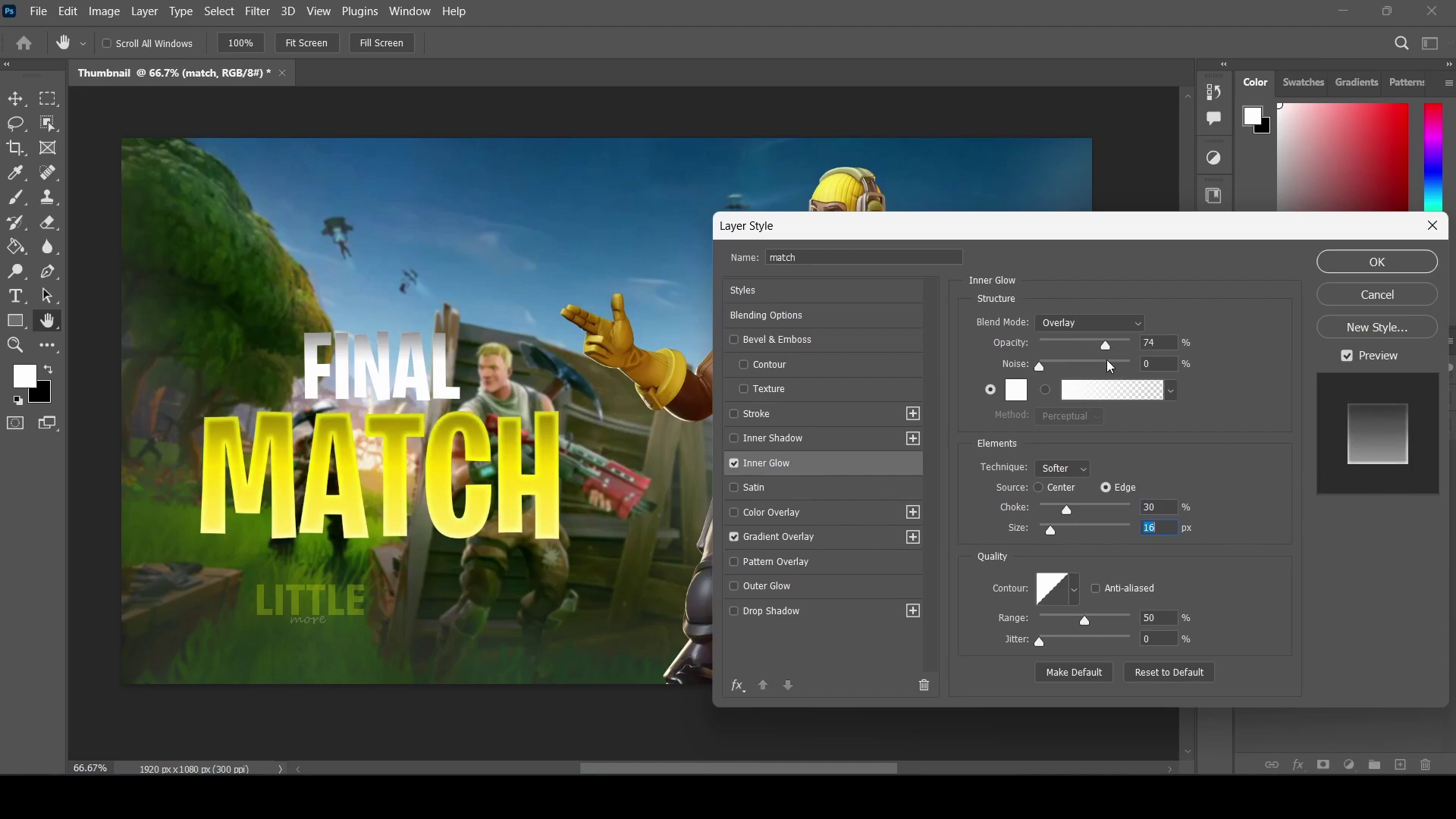
pyautogui.moveTo(1107, 359); pyautogui.dragTo(1107, 361)
pyautogui.click(1394, 265)
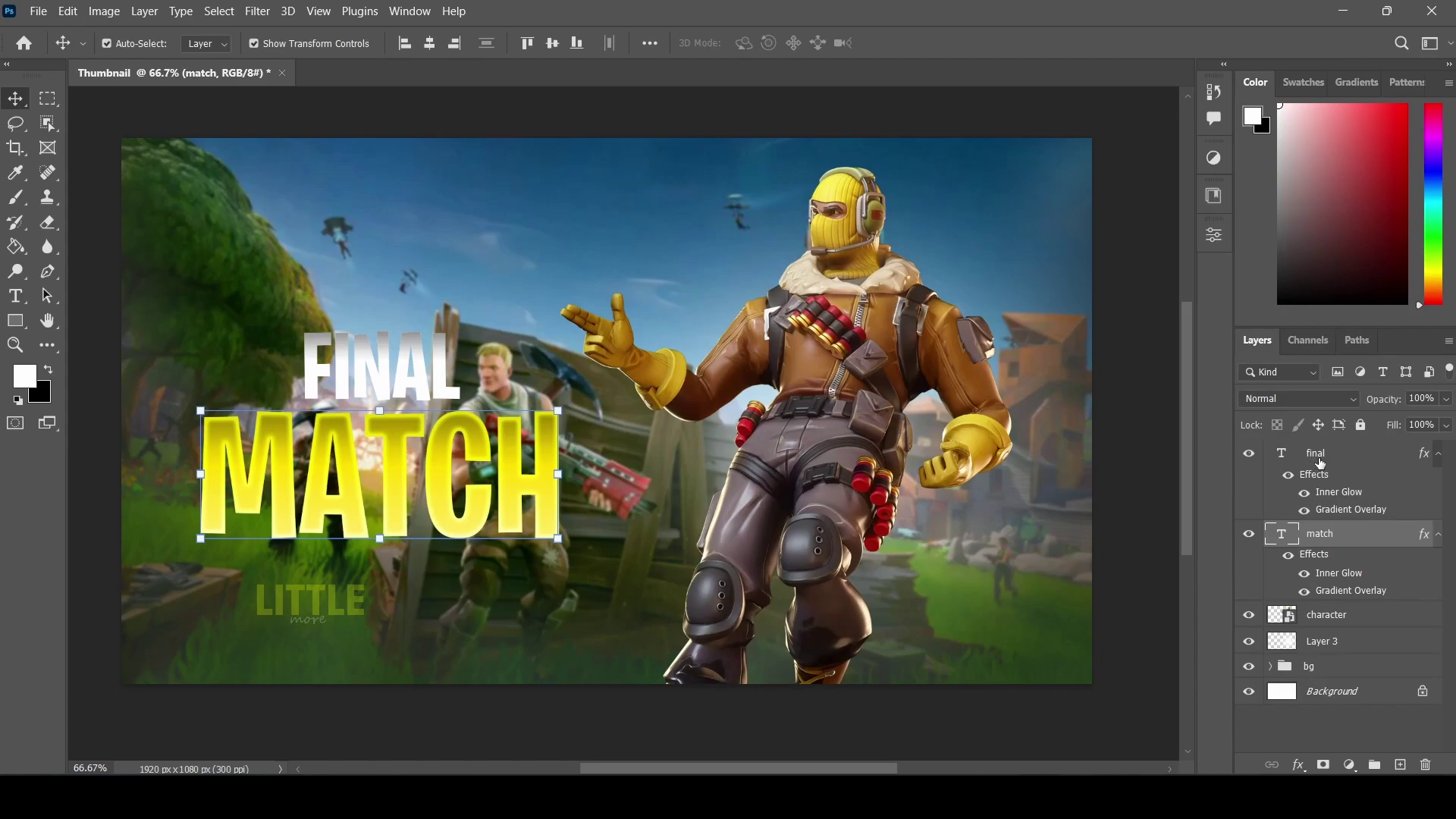
# - Group the FINAL and MATCH text layers into a group named 'text'
pyautogui.keyDown('ctrl'); pyautogui.click(1334, 456); pyautogui.keyUp('ctrl')
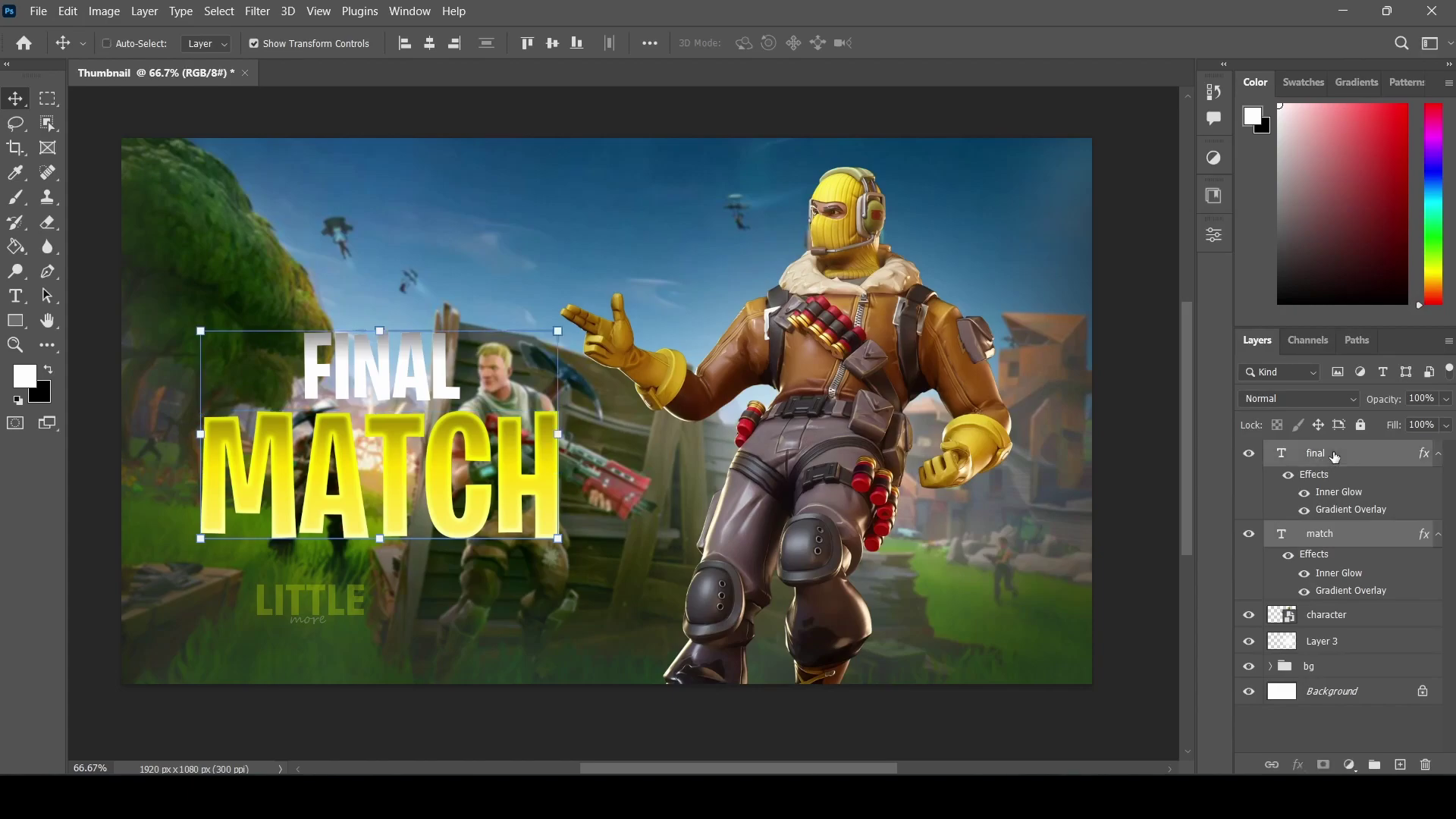
pyautogui.hotkey('ctrl', 'g')
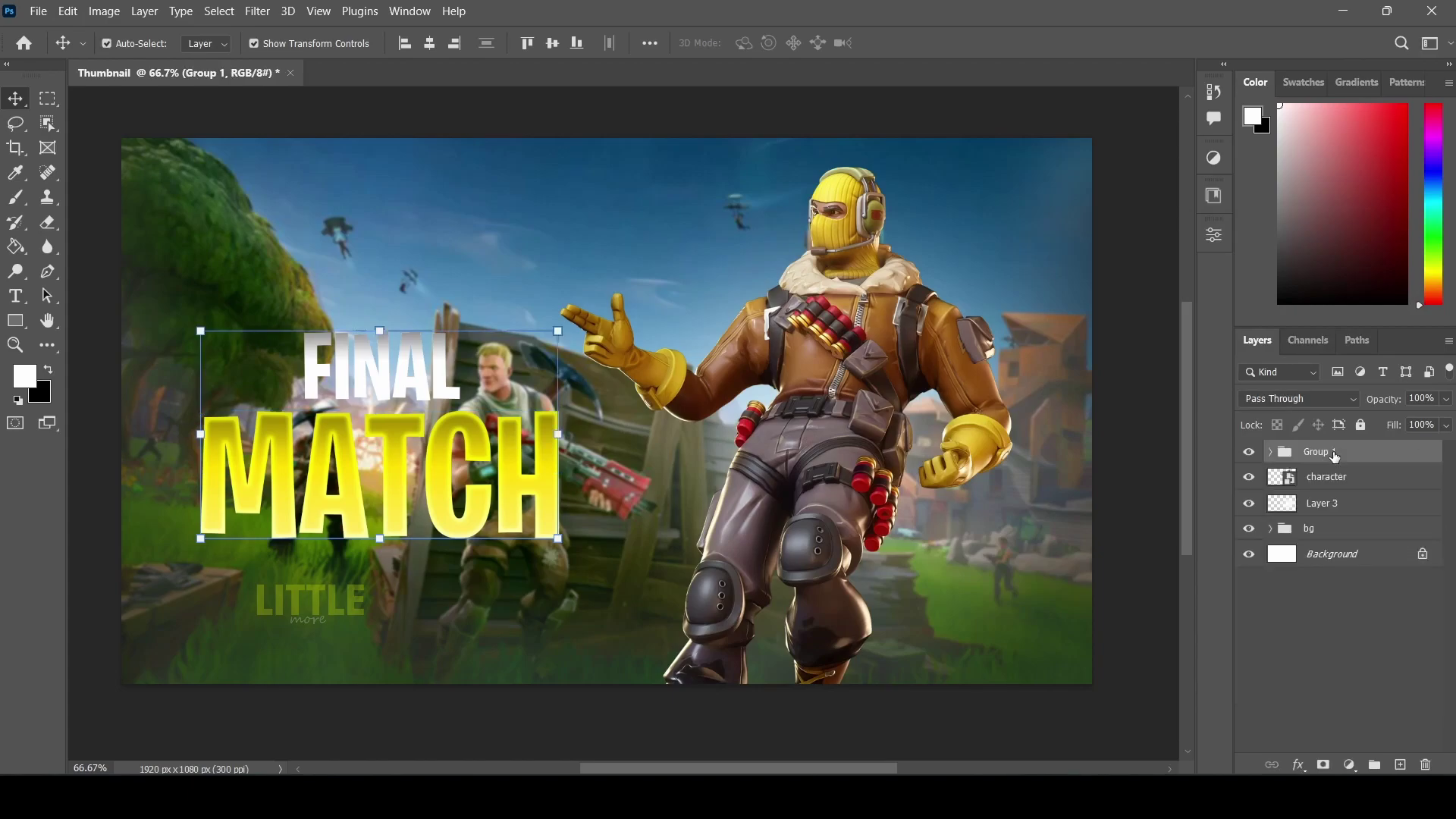
pyautogui.doubleClick(1334, 451)
pyautogui.write('texy')
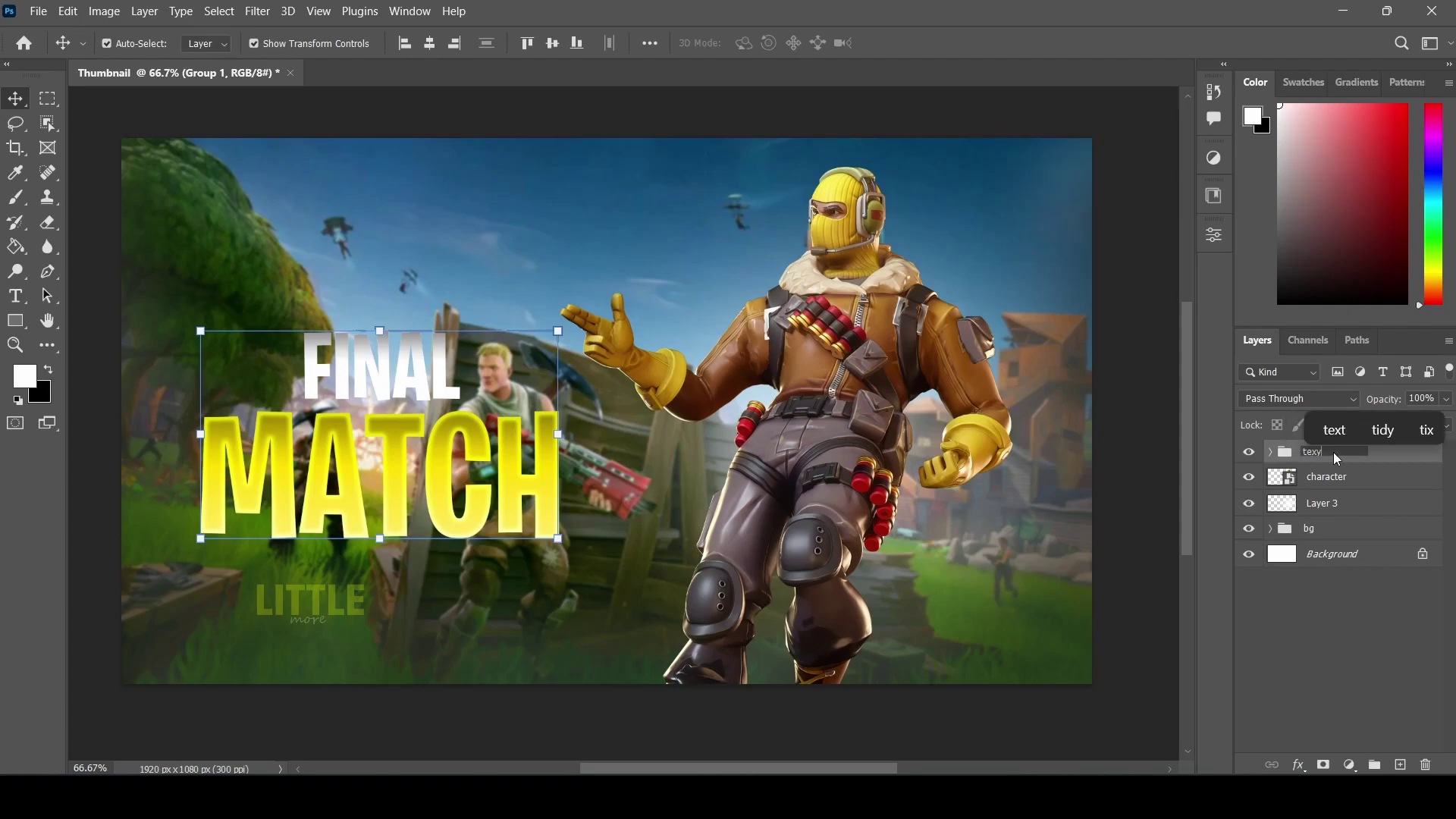
pyautogui.click(1334, 429)
pyautogui.press('Return')
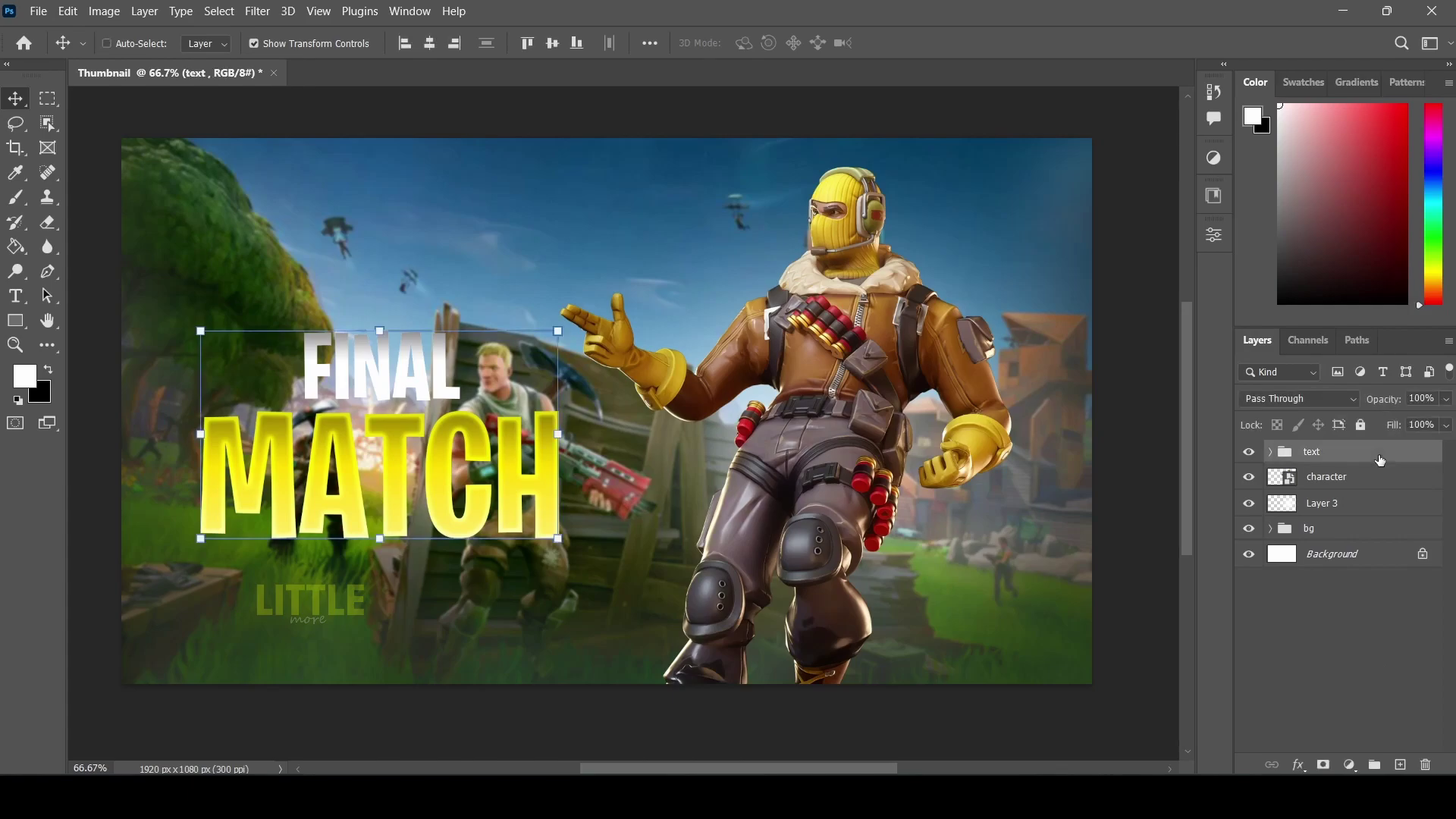
# - Create a merged title copy, select its lettering pixels, and expand the selection 20 px
pyautogui.hotkey('ctrl', 'j')
pyautogui.hotkey('ctrl', 'e')
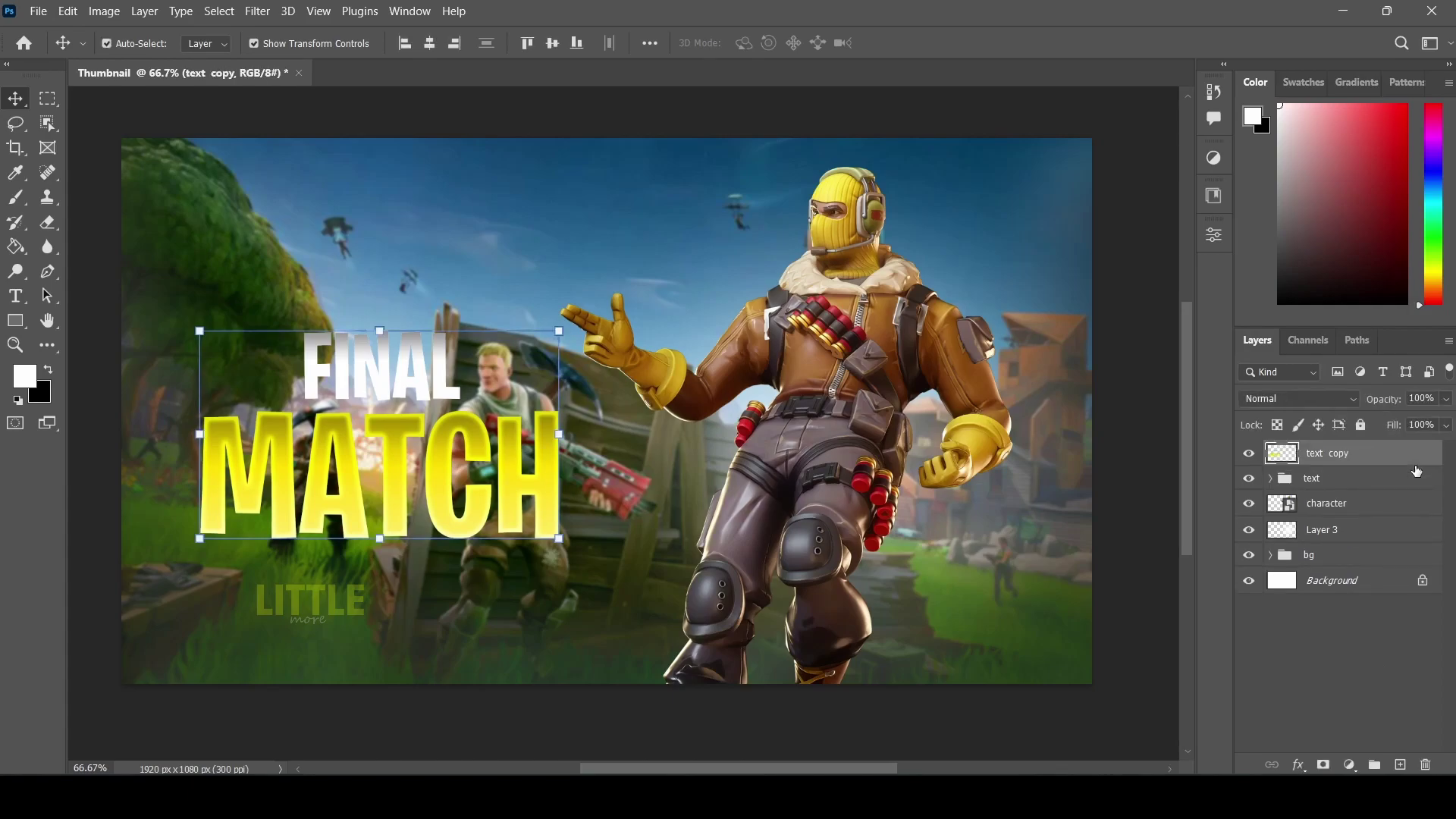
pyautogui.rightClick(1285, 453)
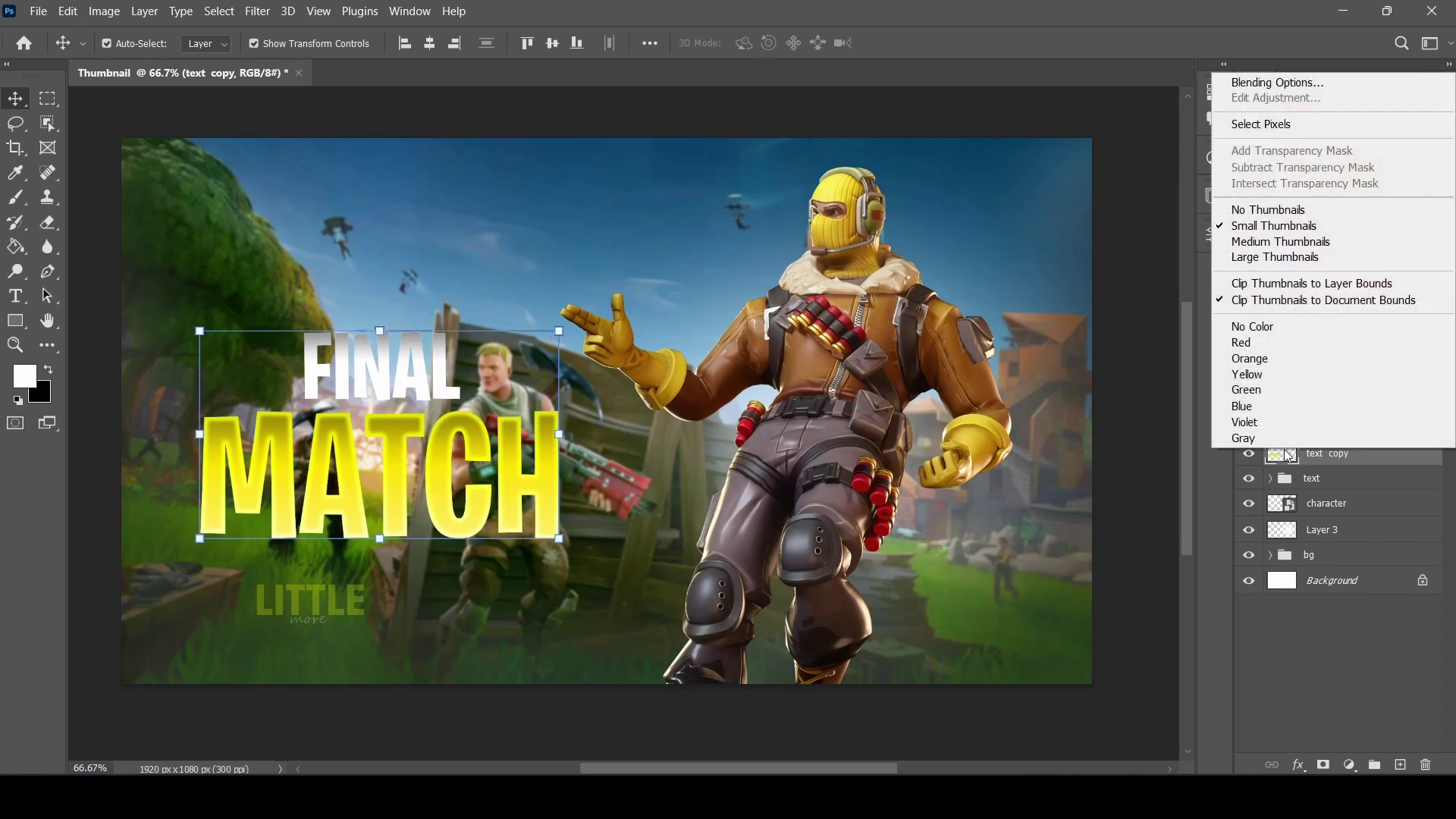
pyautogui.click(1248, 129)
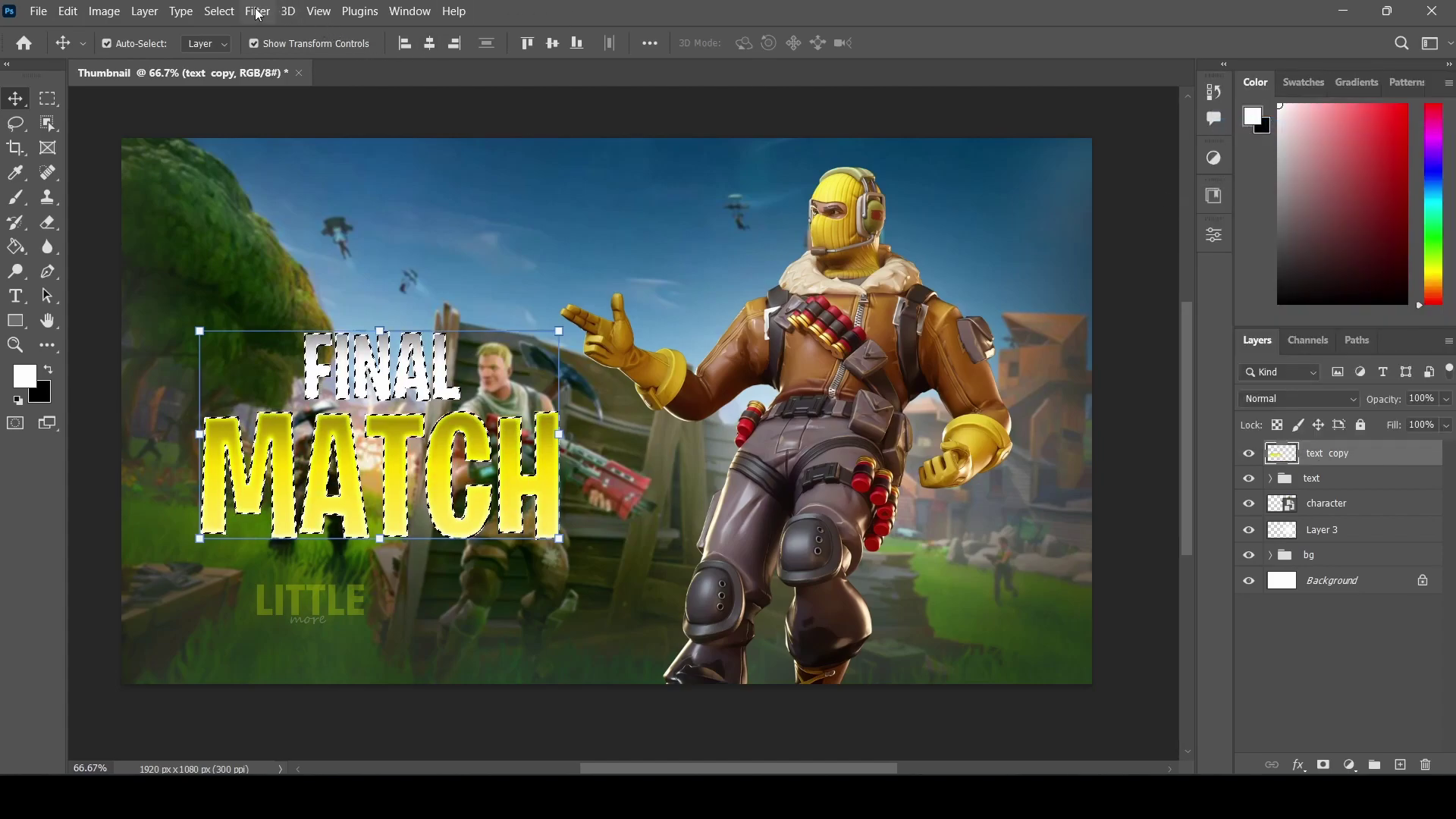
pyautogui.click(219, 11)
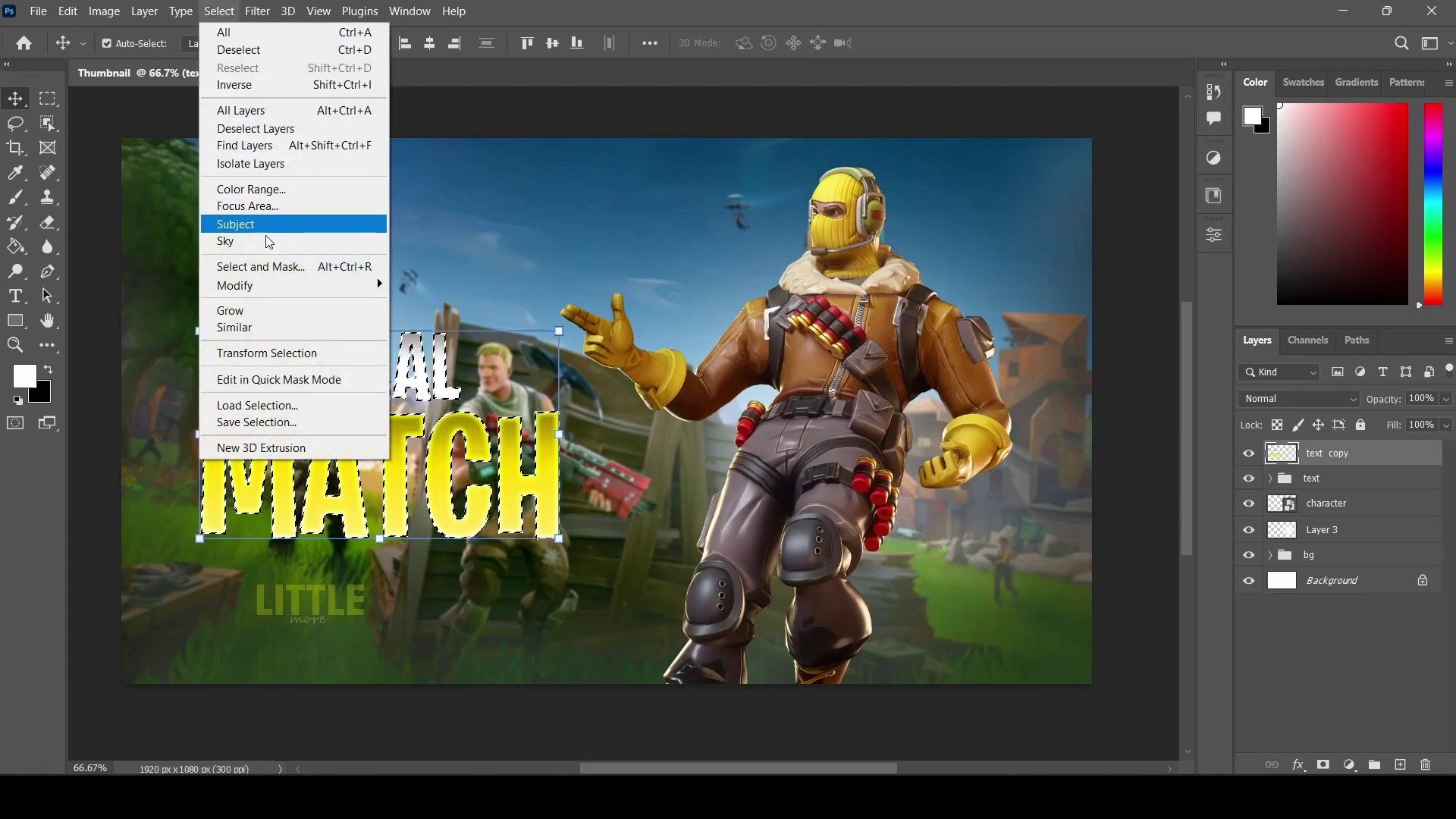
pyautogui.moveTo(235, 285)
pyautogui.click(426, 319)
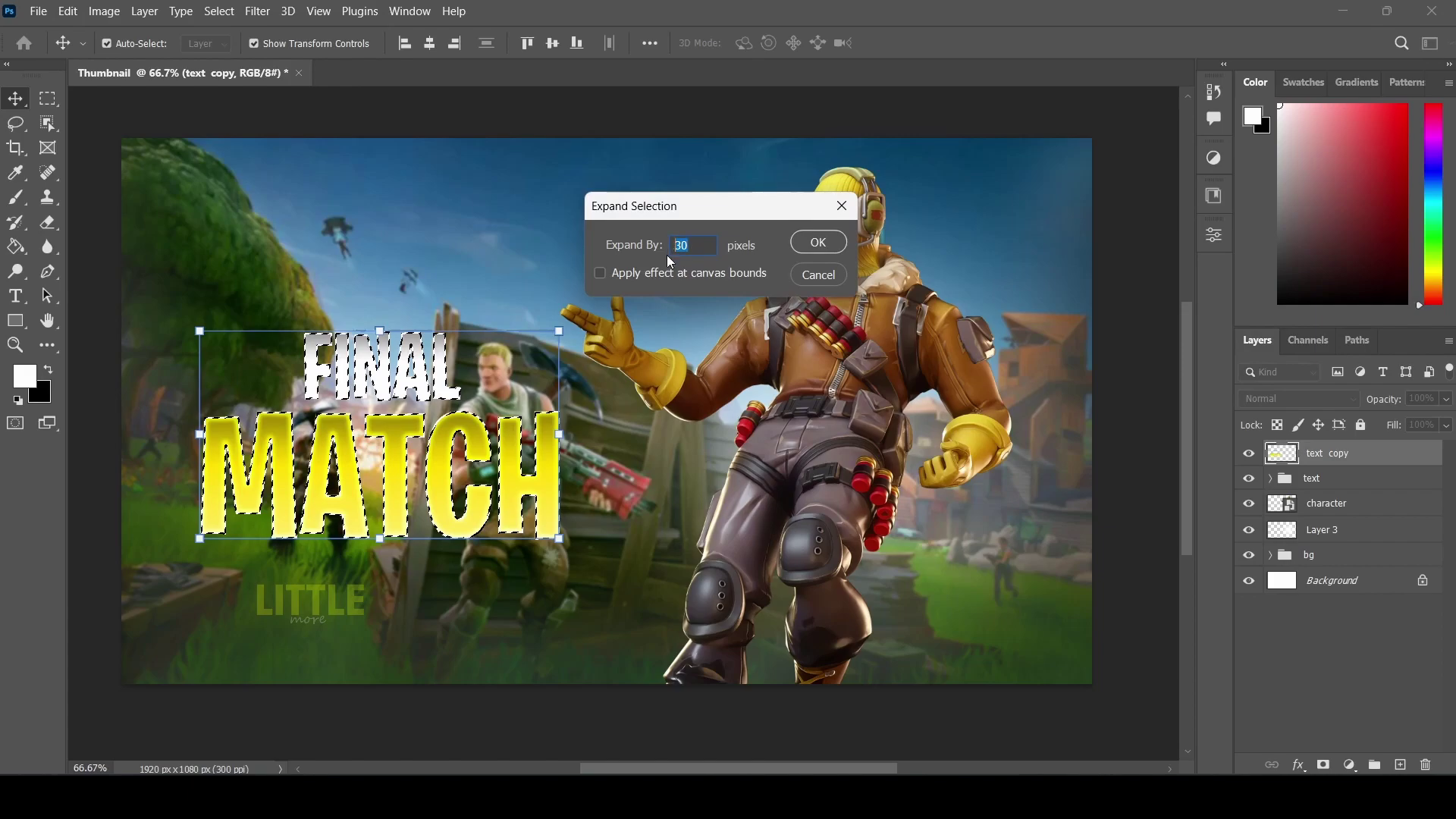
pyautogui.write('20')
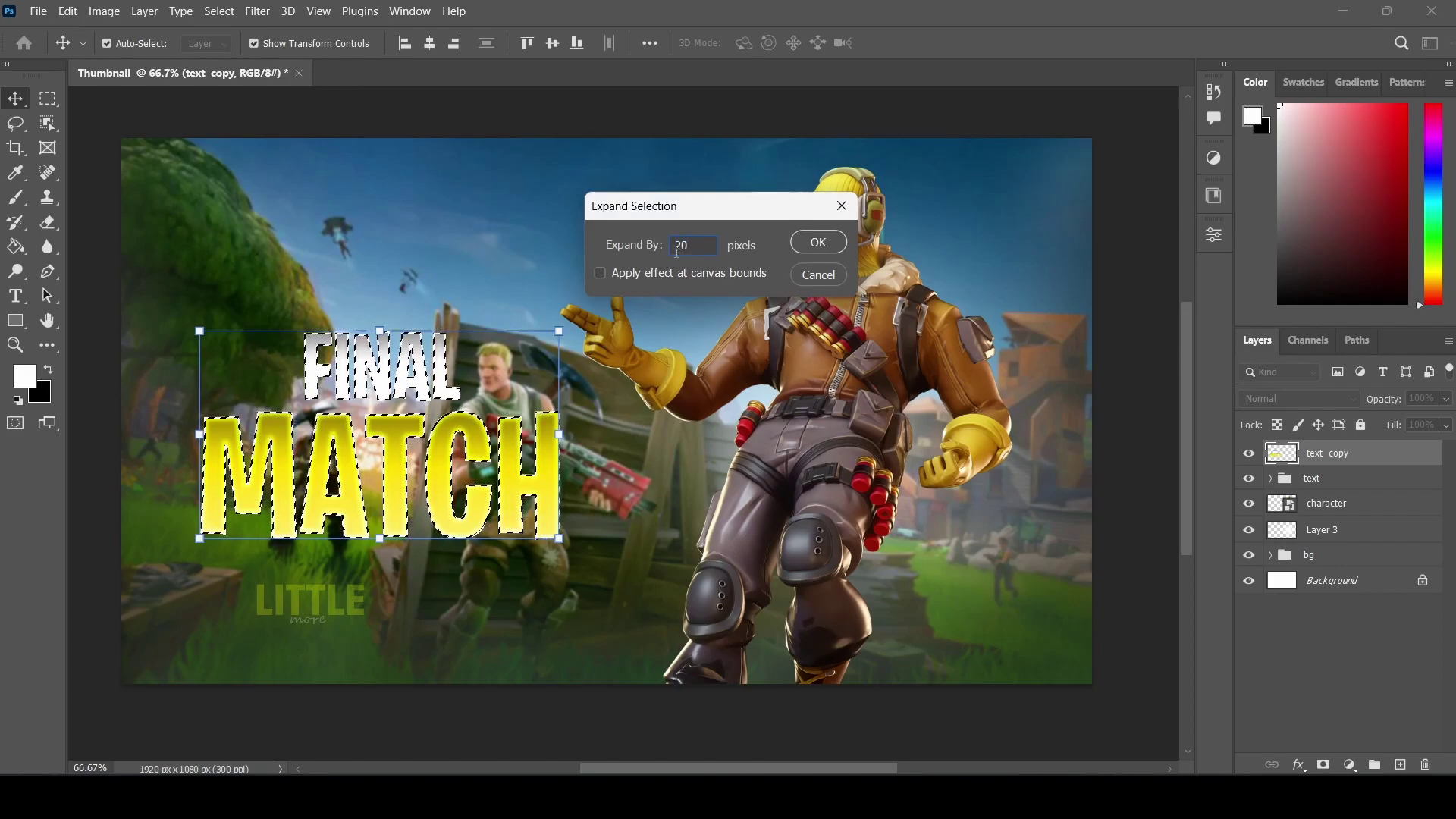
pyautogui.click(817, 242)
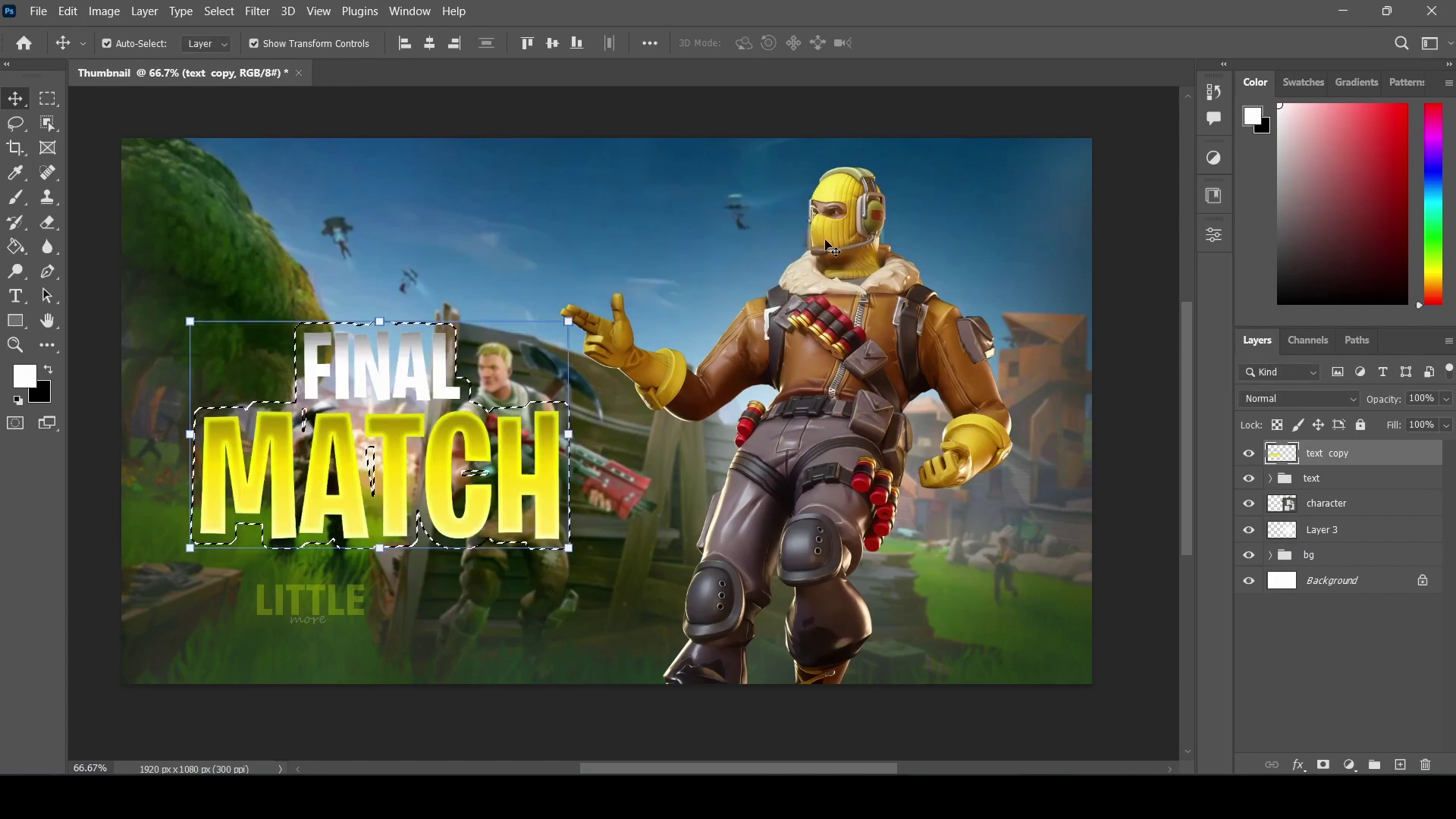
# - Set the foreground colour to dark navy blue #113148
pyautogui.rightClick(21, 253)
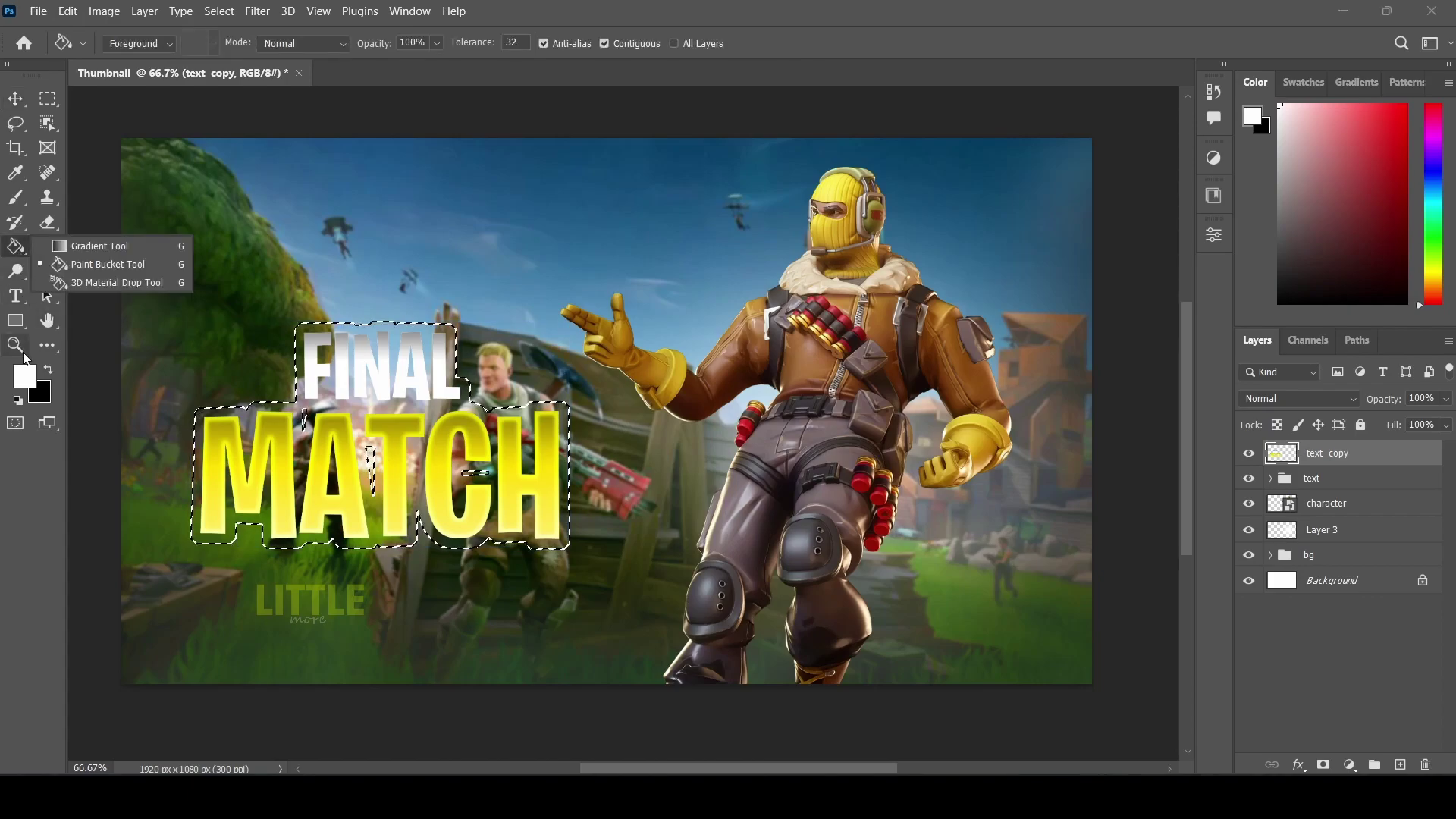
pyautogui.click(30, 376)
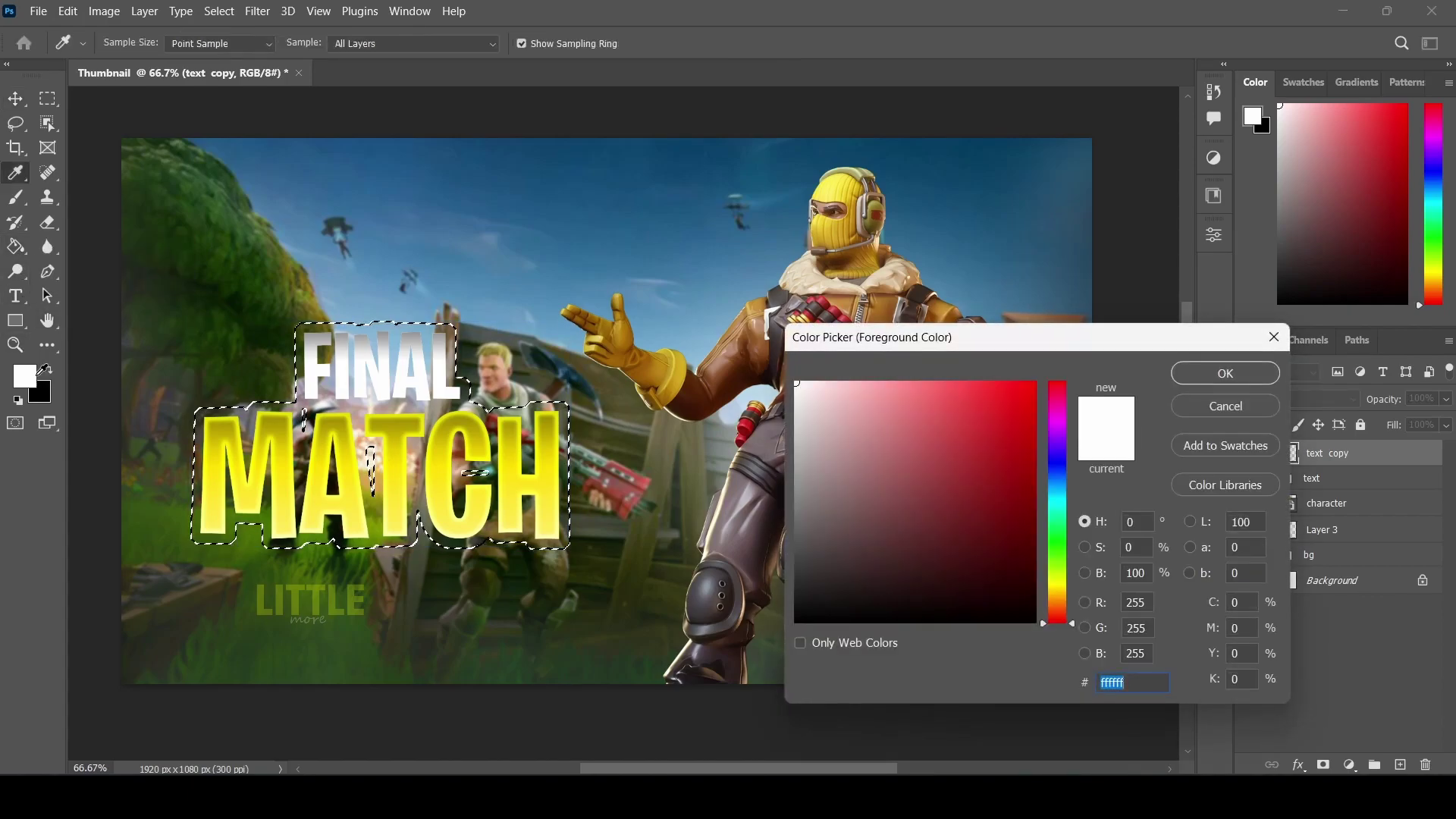
pyautogui.click(1056, 485)
pyautogui.moveTo(1027, 504); pyautogui.dragTo(1002, 547)
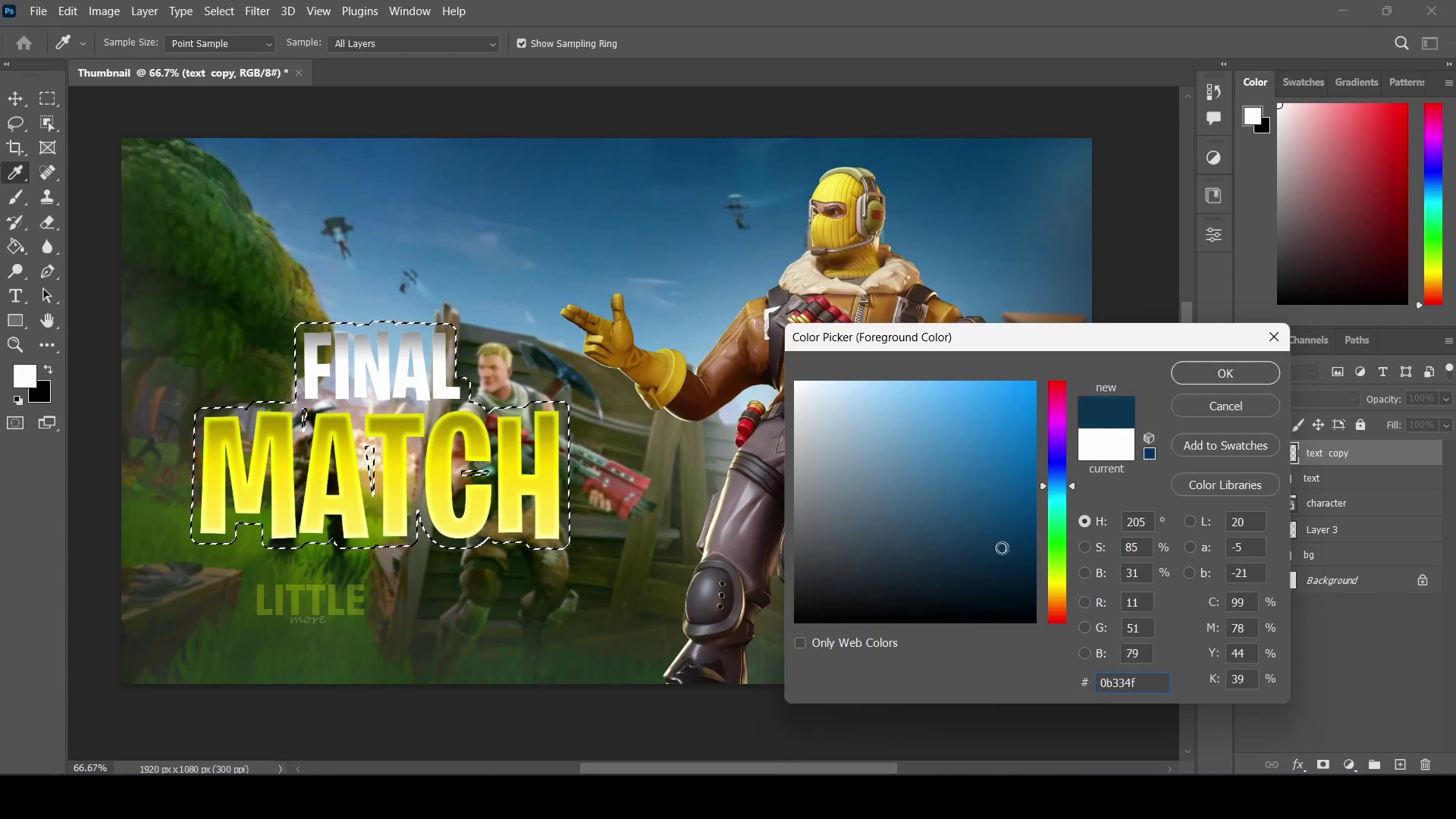
pyautogui.moveTo(1002, 548); pyautogui.dragTo(979, 555)
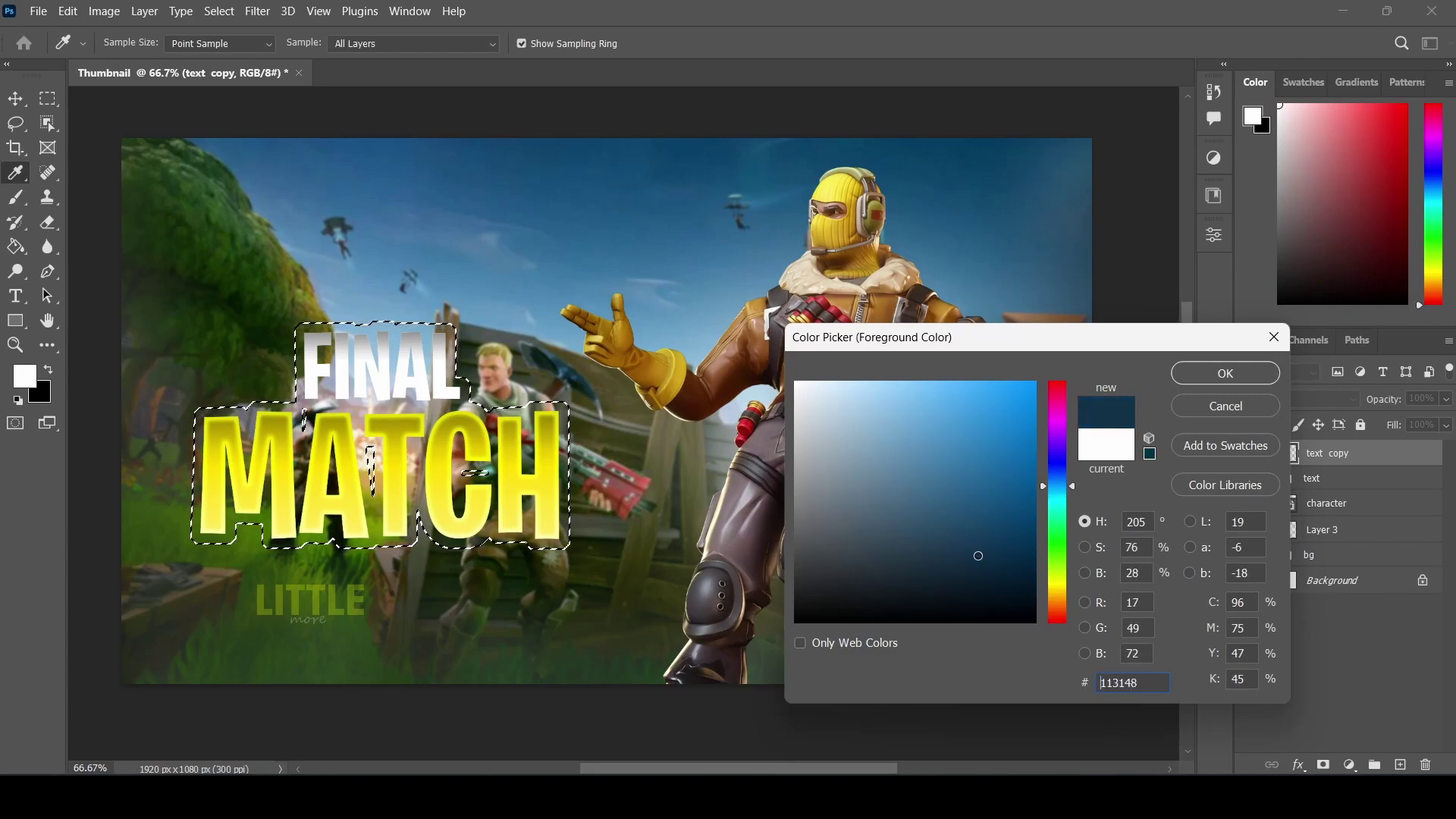
pyautogui.click(1244, 371)
# - Fill the expanded selection with dark blue and move it beneath the text group
pyautogui.press('g')
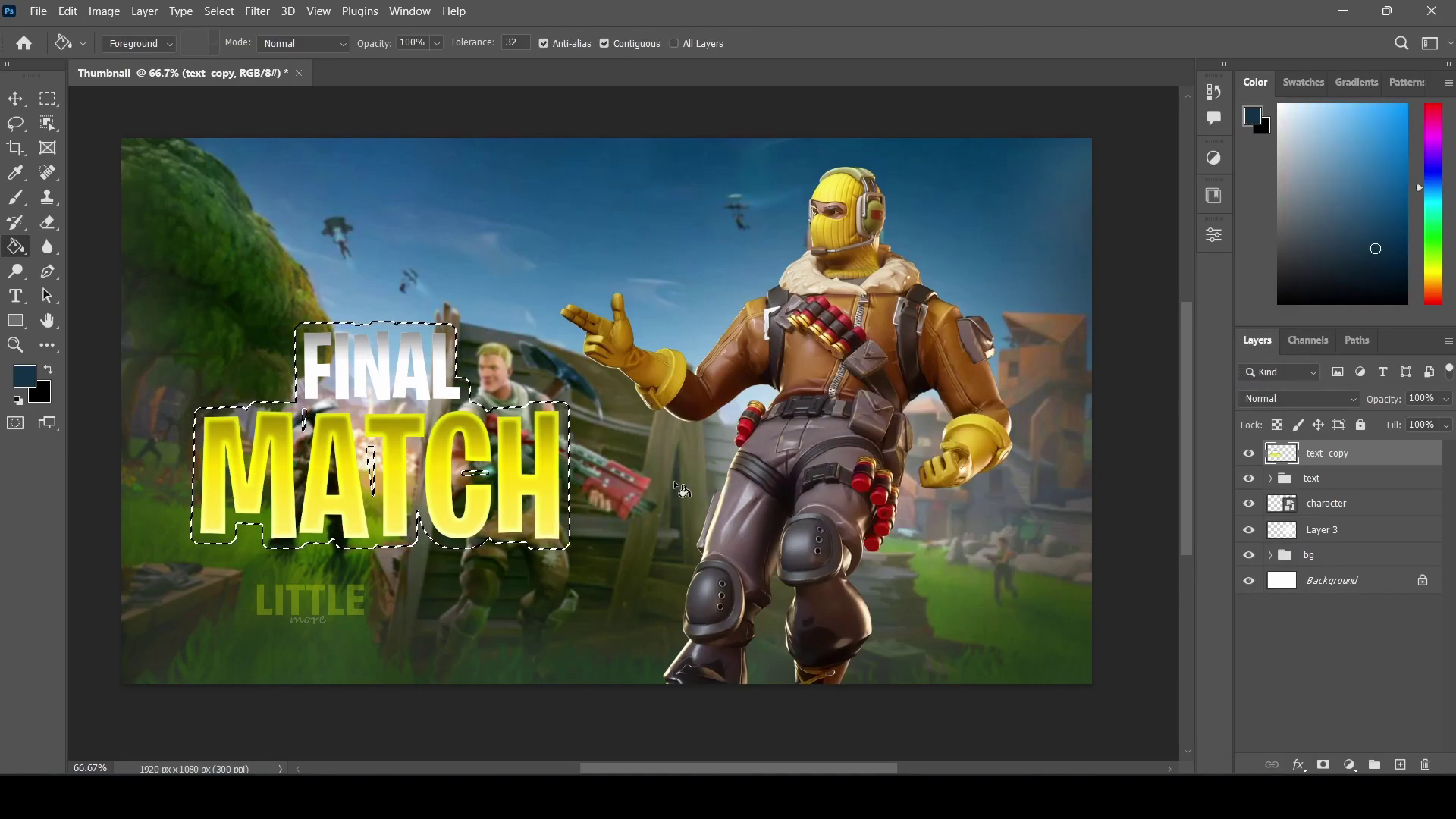
pyautogui.hotkey('alt', 'BackSpace')
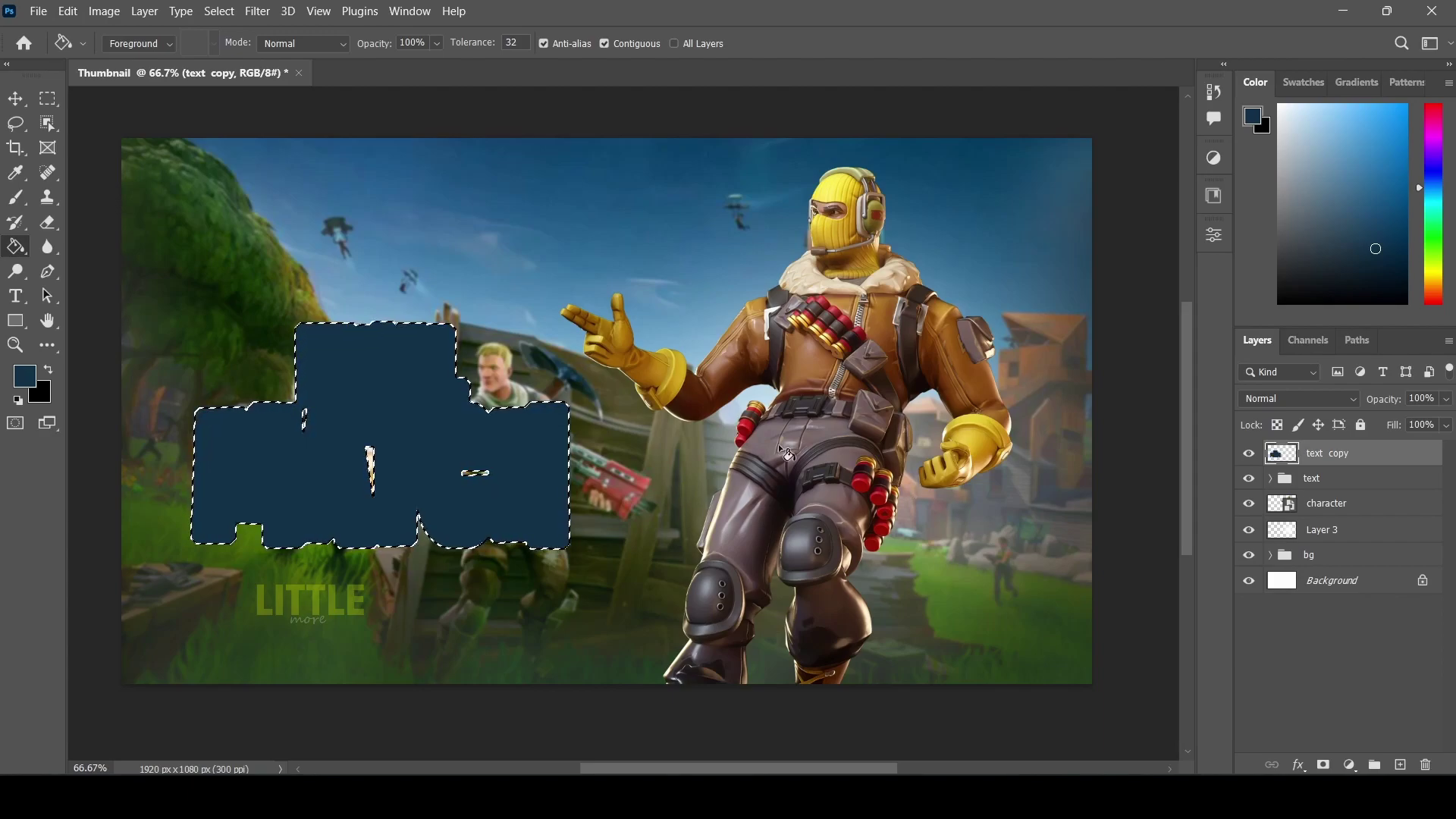
pyautogui.hotkey('ctrl', 'd')
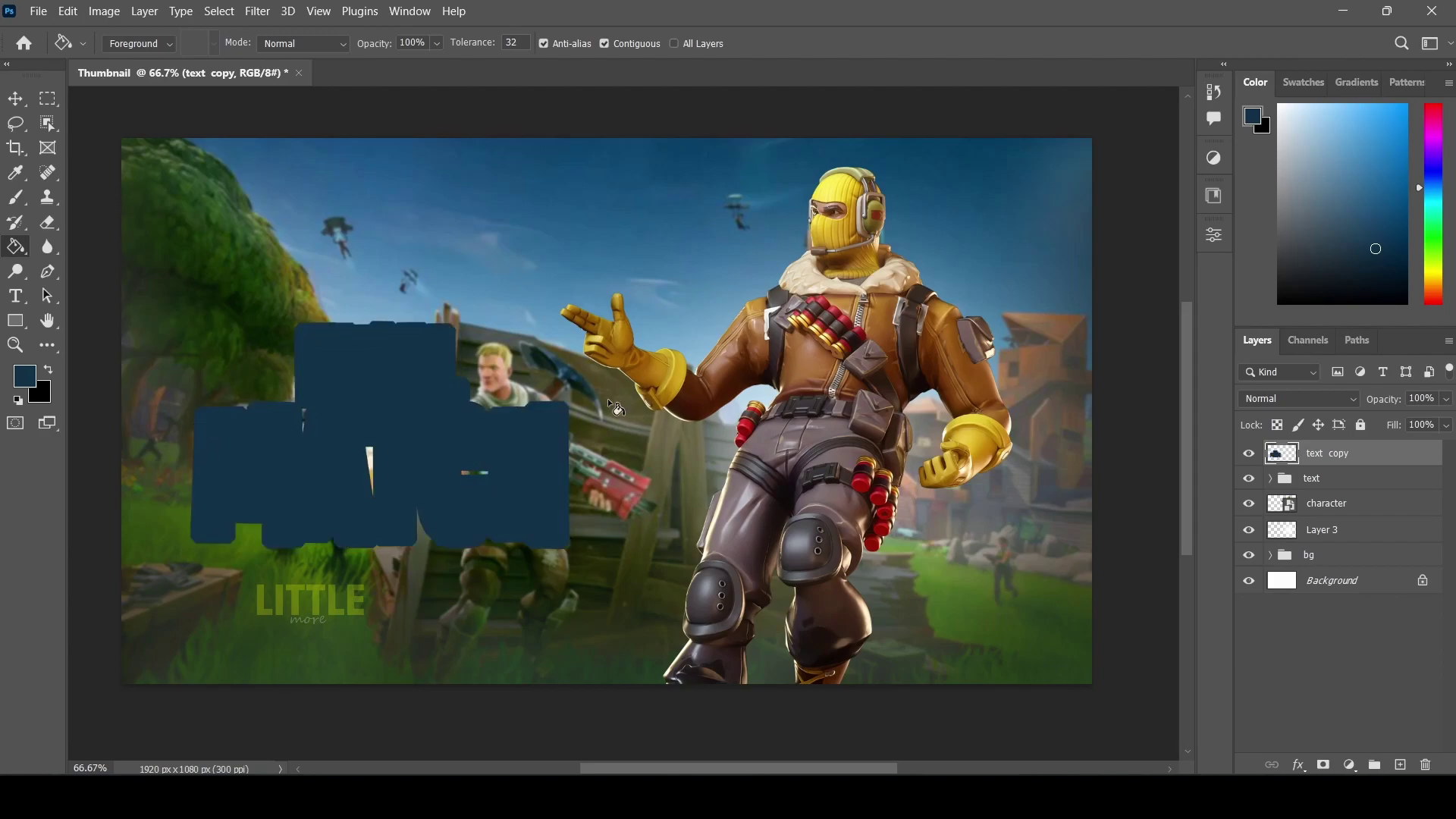
pyautogui.moveTo(1364, 458); pyautogui.dragTo(1365, 498)
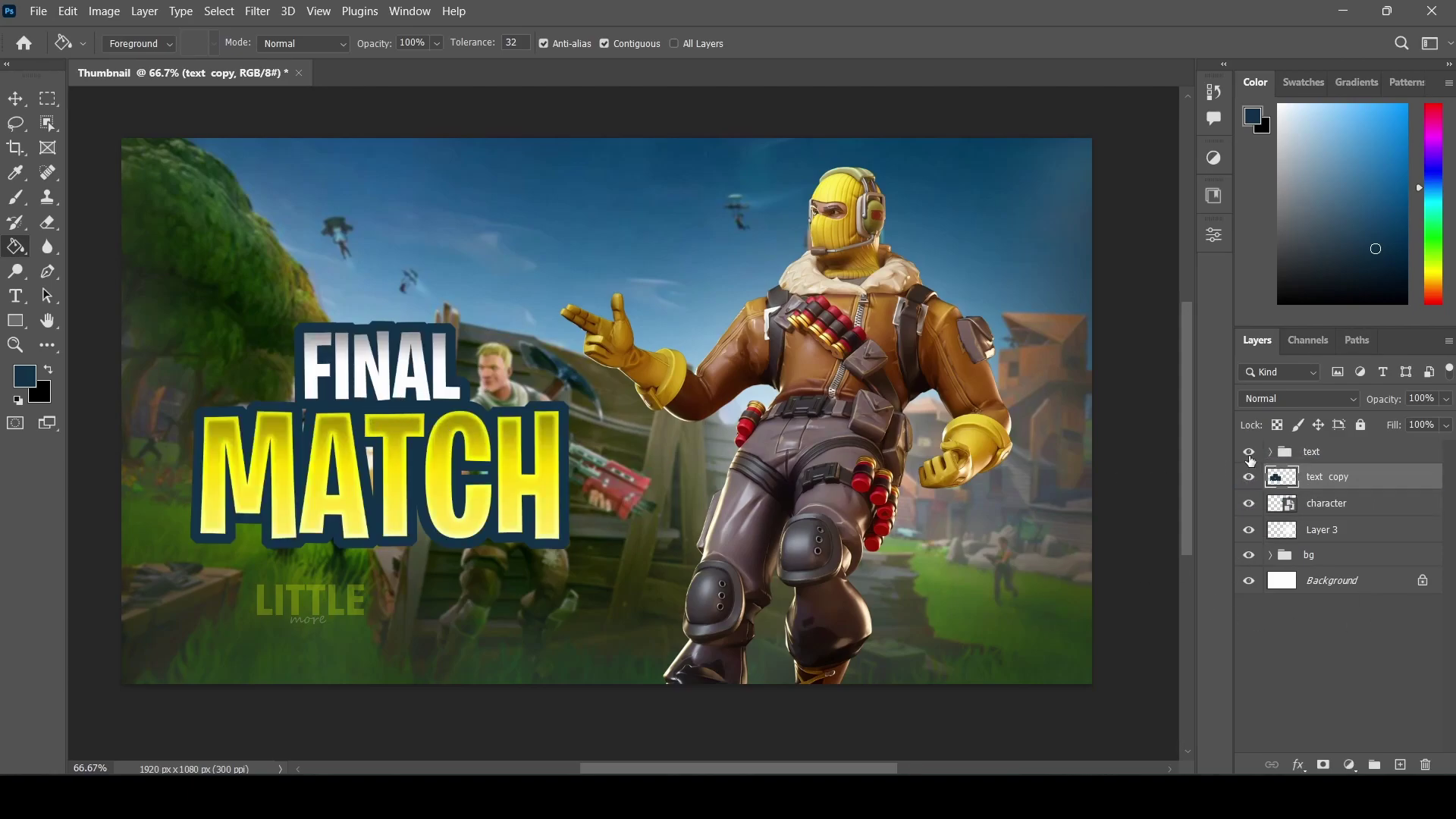
# - Give the dark-blue backing a 10 px yellow outer stroke, then add a new layer above the character
pyautogui.click(1337, 454)
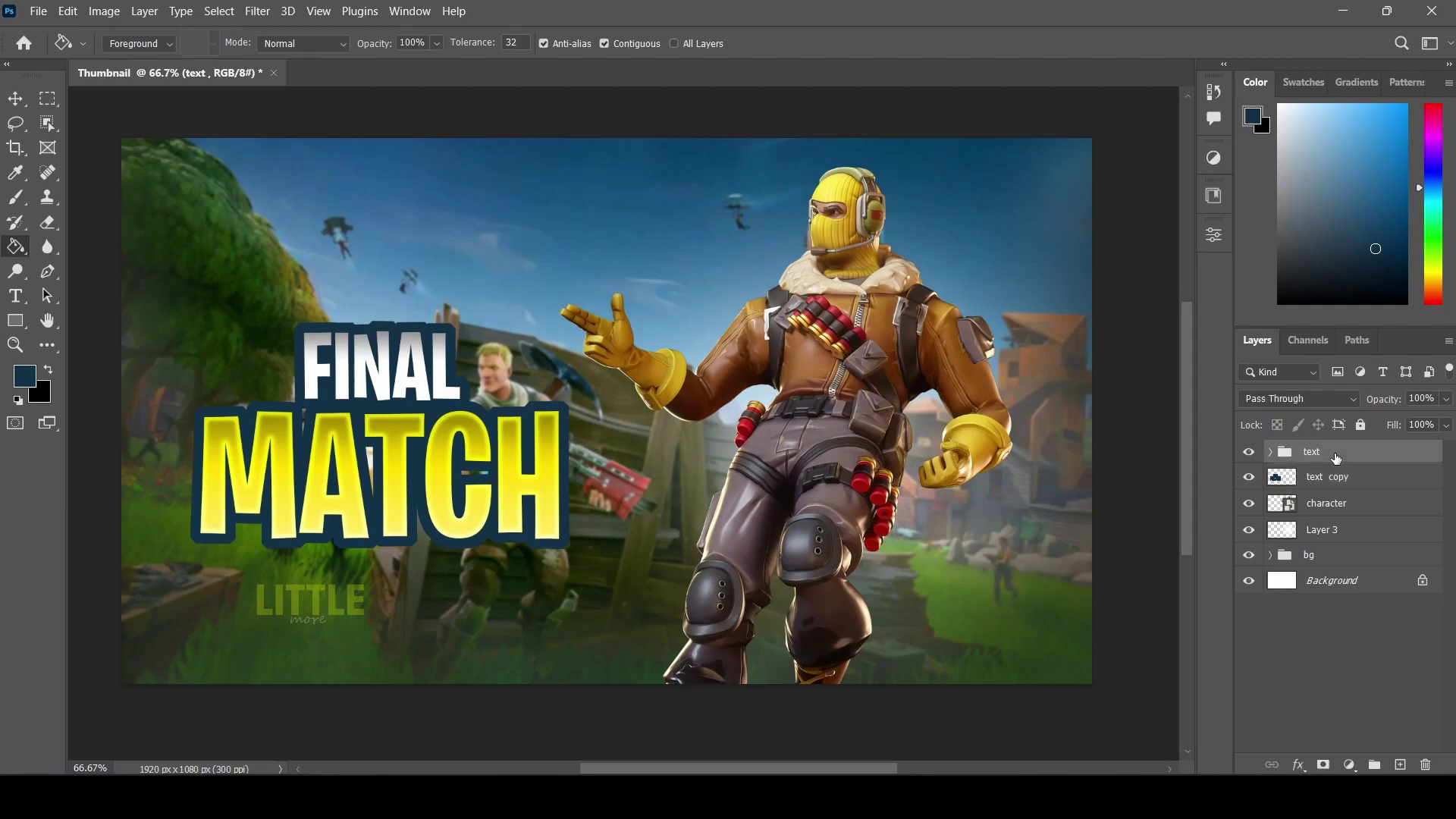
pyautogui.click(1358, 481)
pyautogui.click(1308, 755)
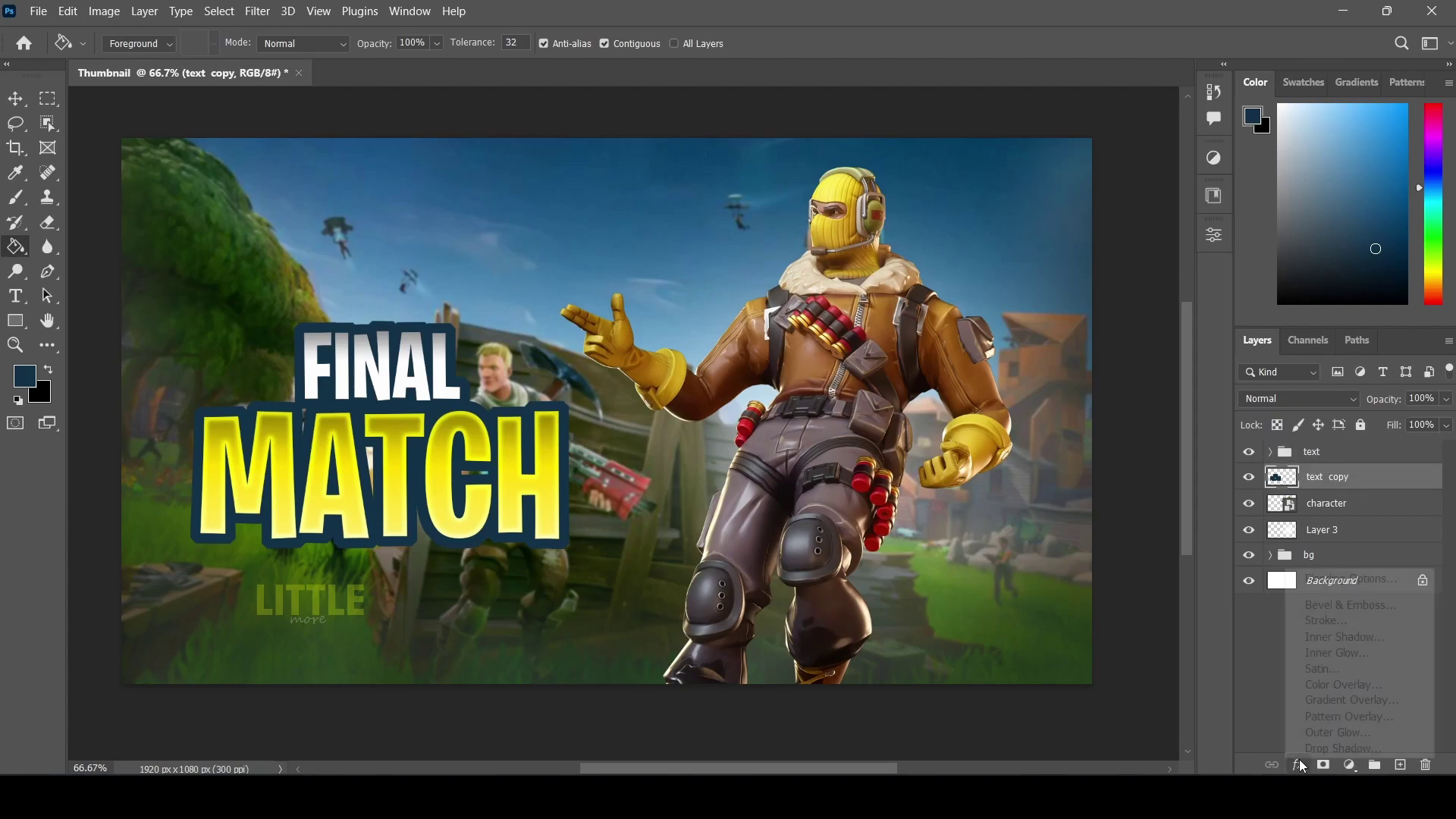
pyautogui.click(1333, 625)
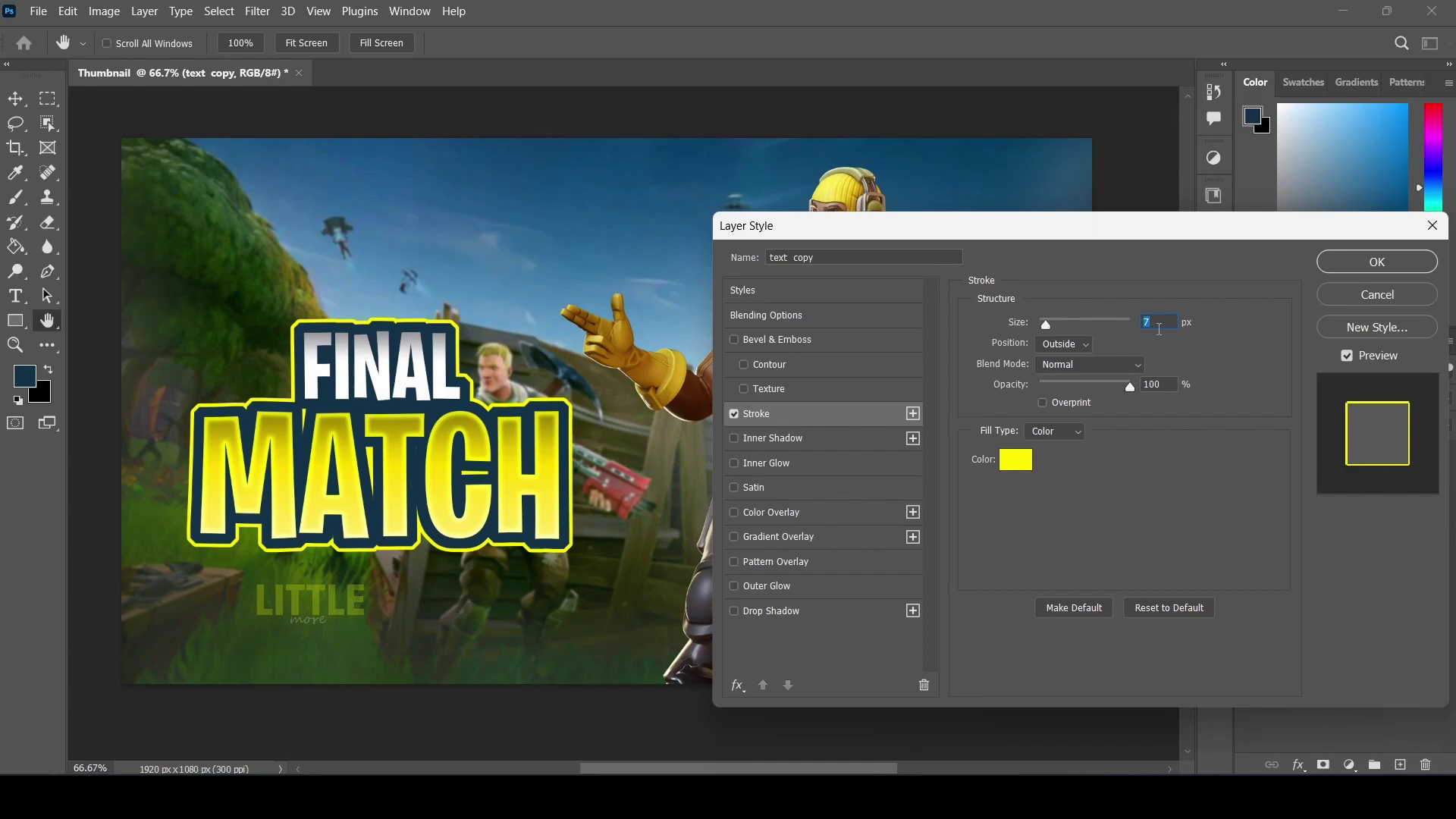
pyautogui.write('10')
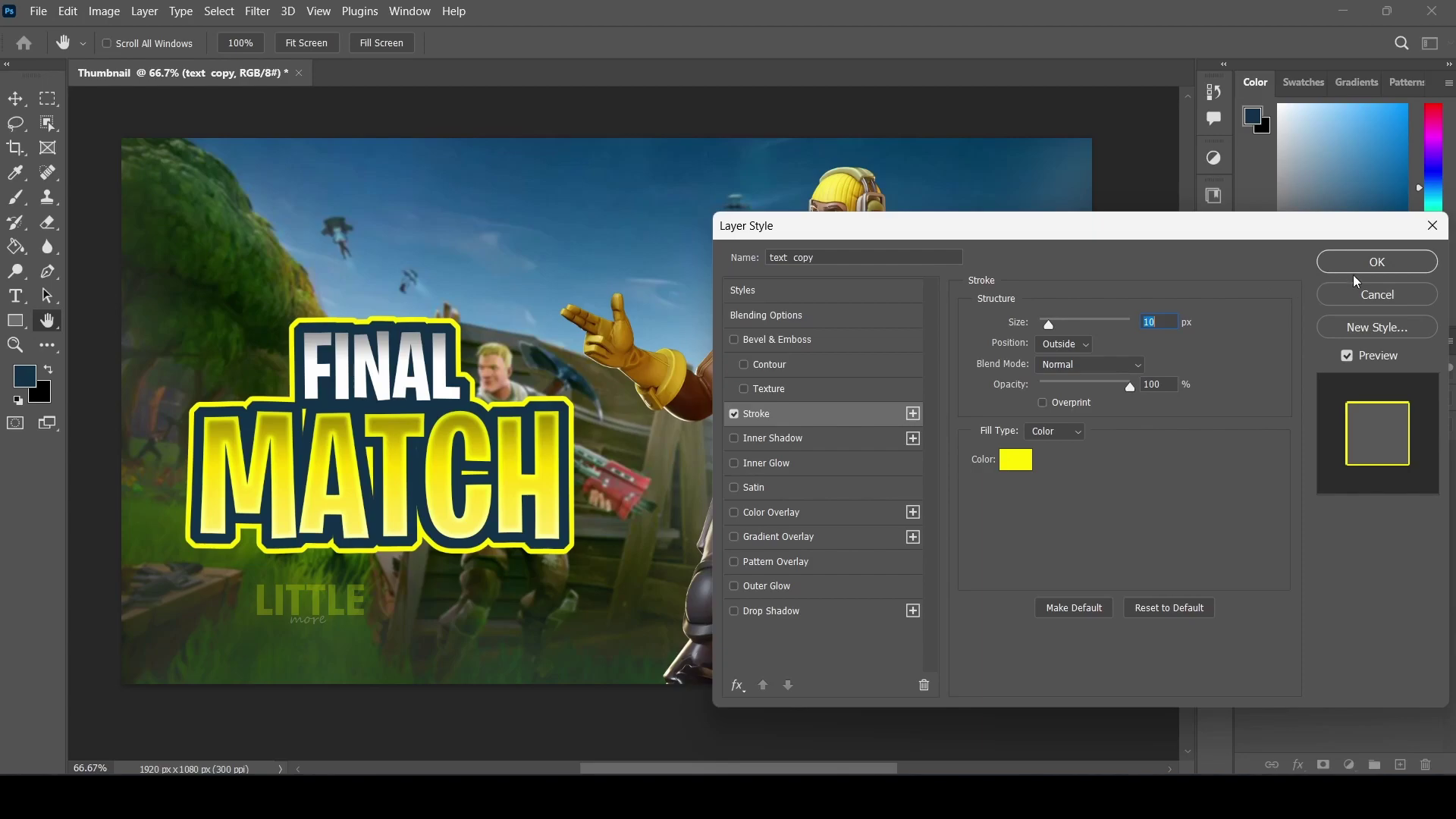
pyautogui.click(1378, 267)
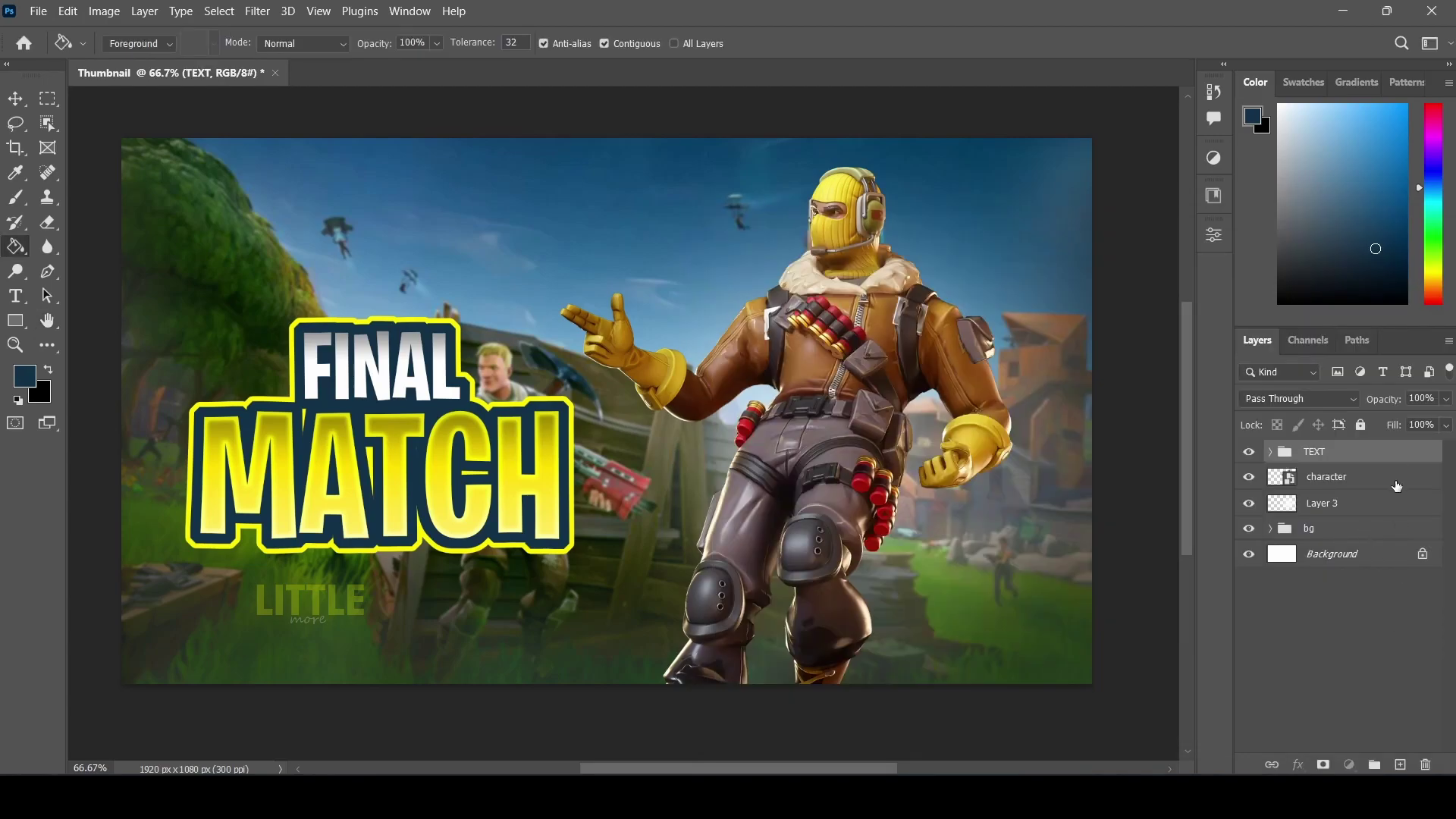
pyautogui.click(1399, 479)
pyautogui.click(1401, 764)
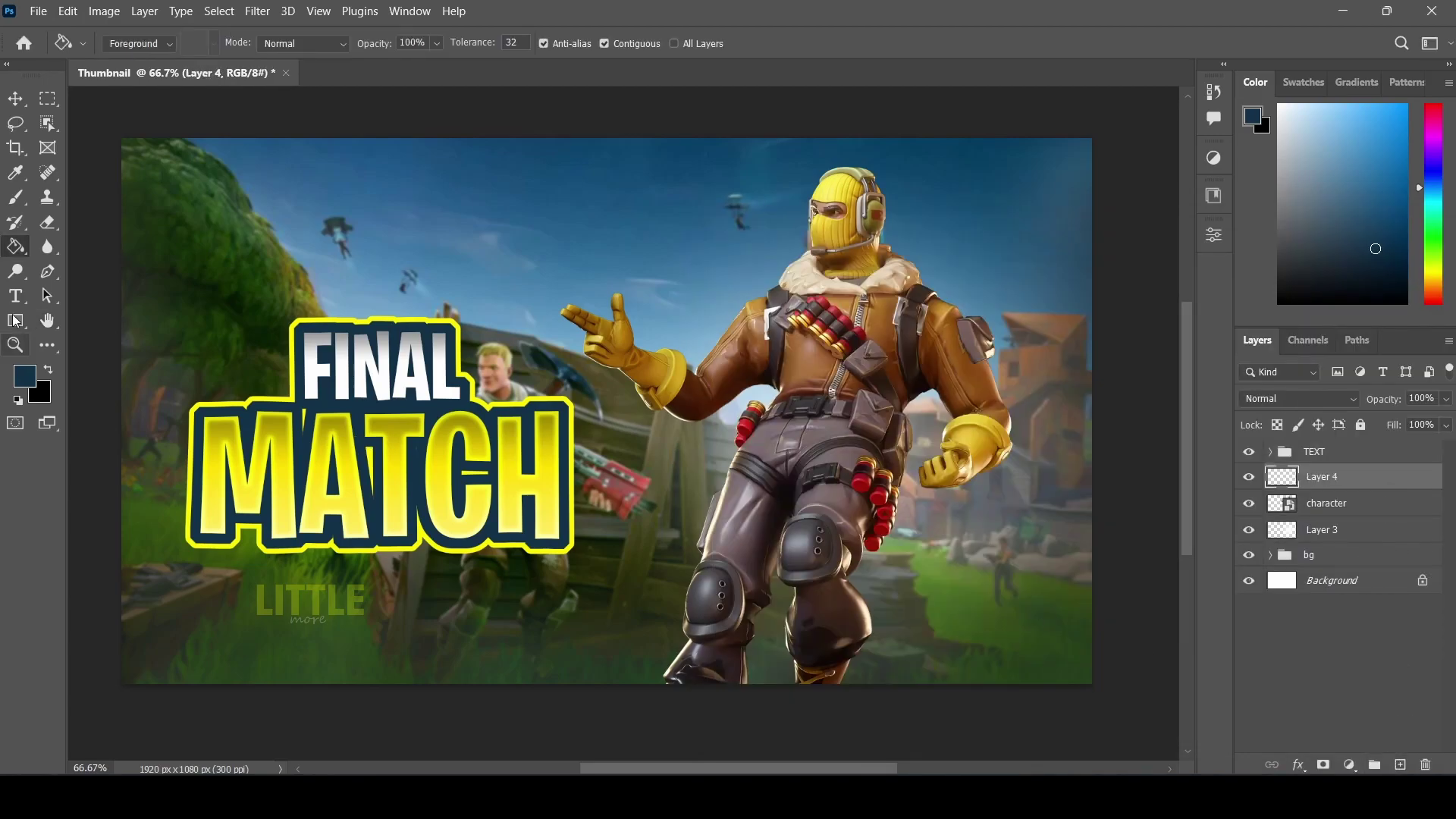
# - Paint a soft black brush dab over the title area on Layer 4
pyautogui.click(16, 197)
pyautogui.click(49, 370)
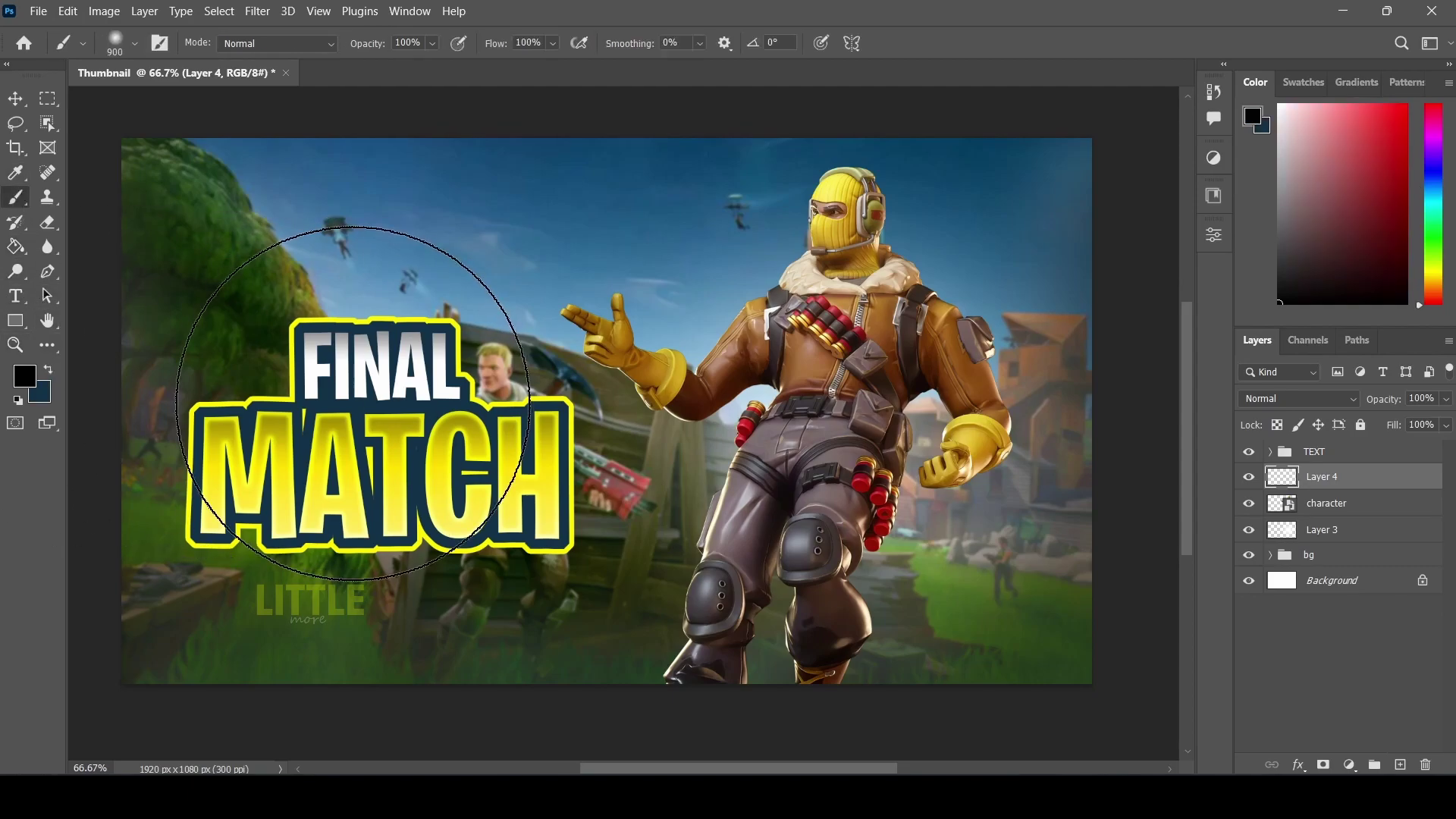
pyautogui.click(376, 434)
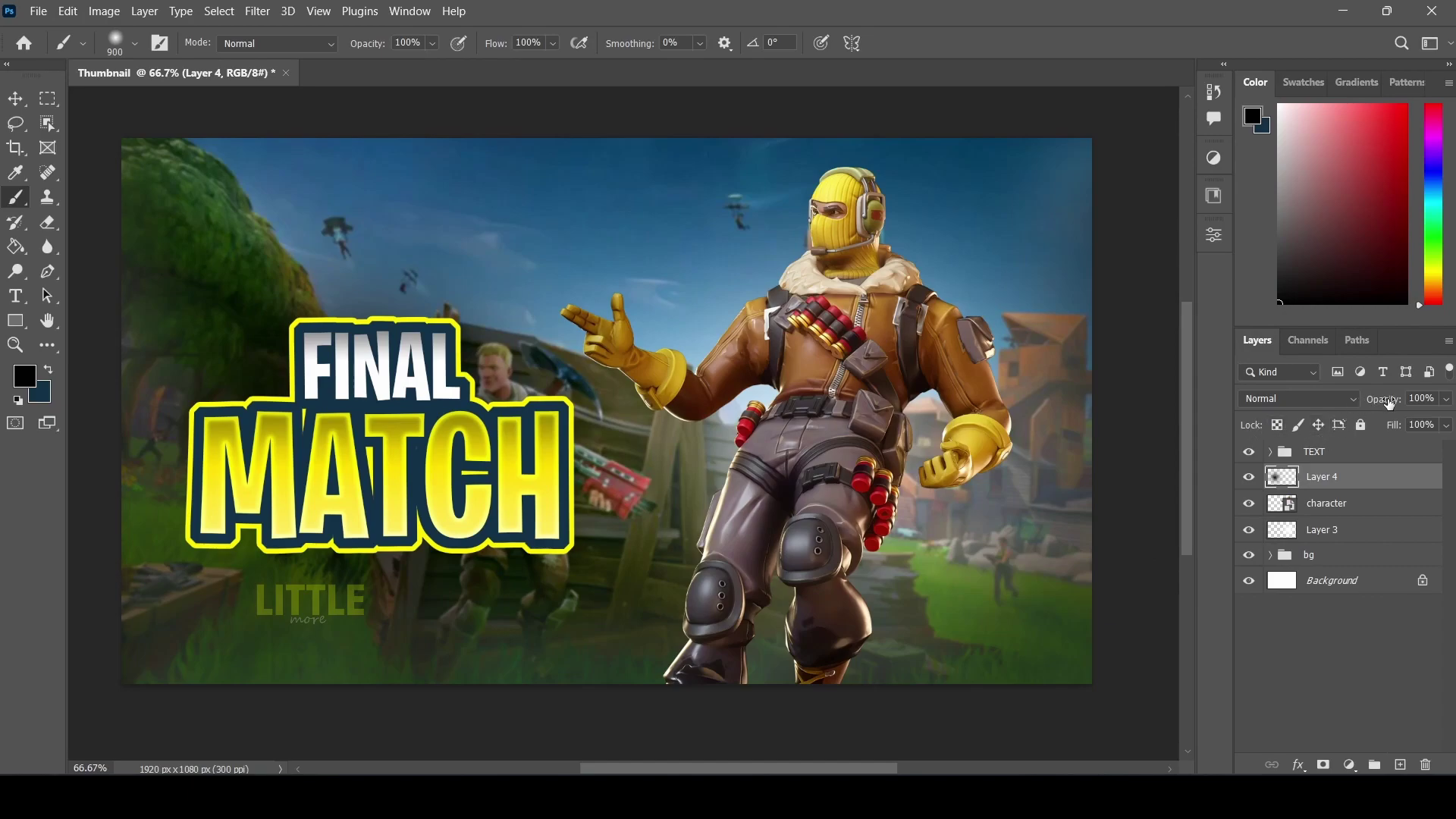
# - Set Layer 4 to Vivid Light at 96% opacity, toggling its visibility to compare
pyautogui.moveTo(1390, 404); pyautogui.dragTo(1377, 405)
pyautogui.click(1345, 400)
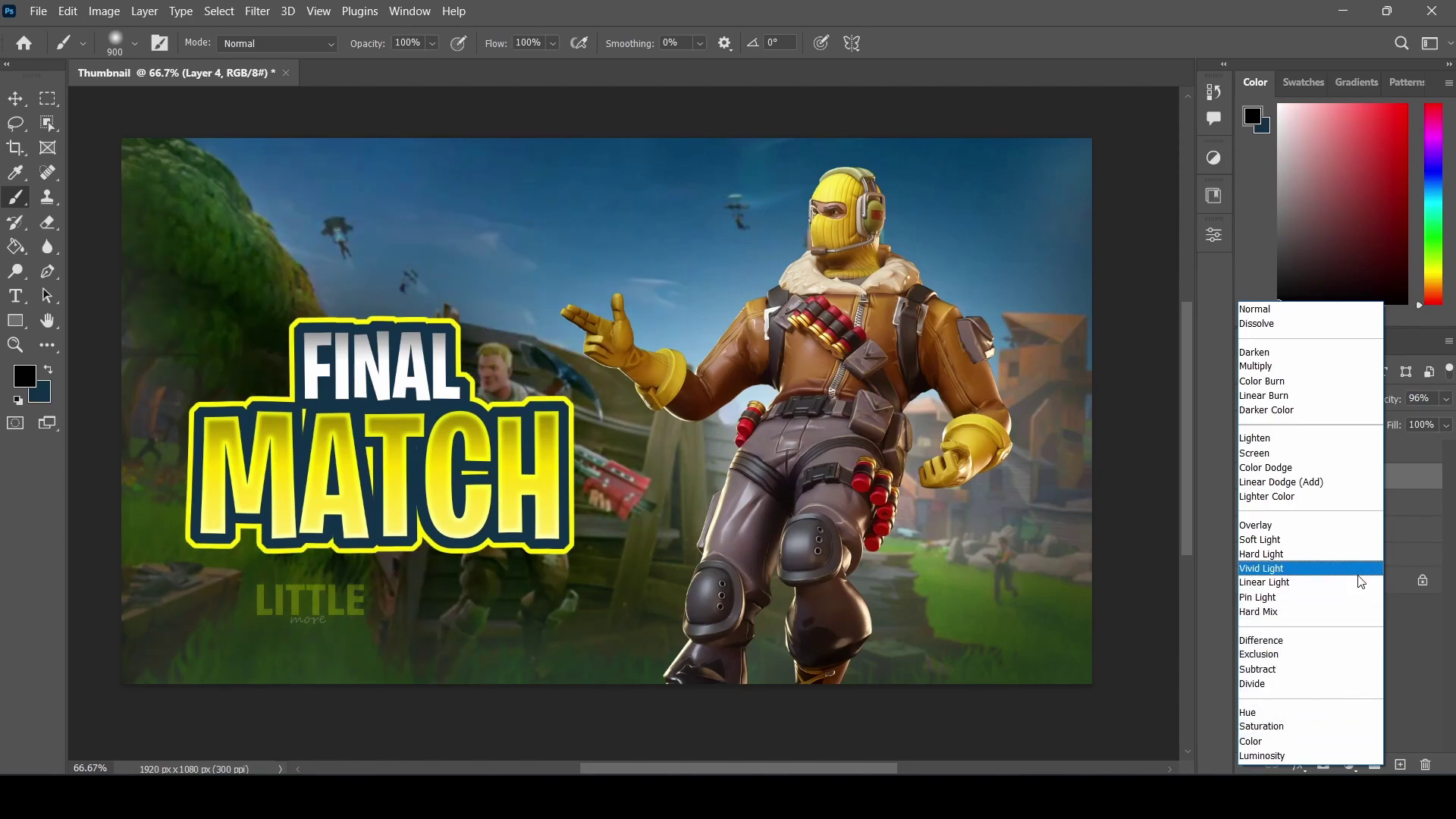
pyautogui.click(1357, 574)
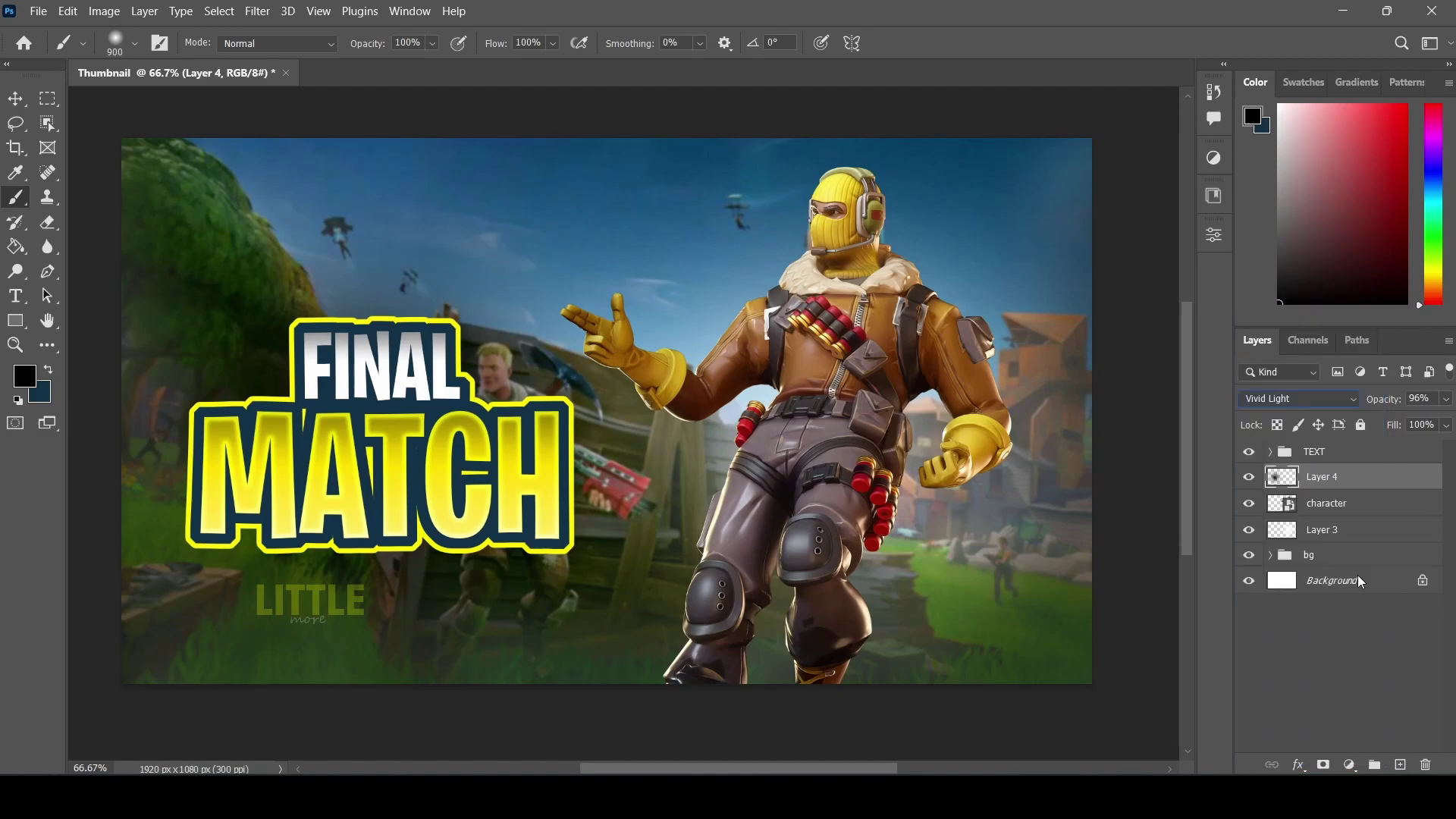
pyautogui.click(1249, 476)
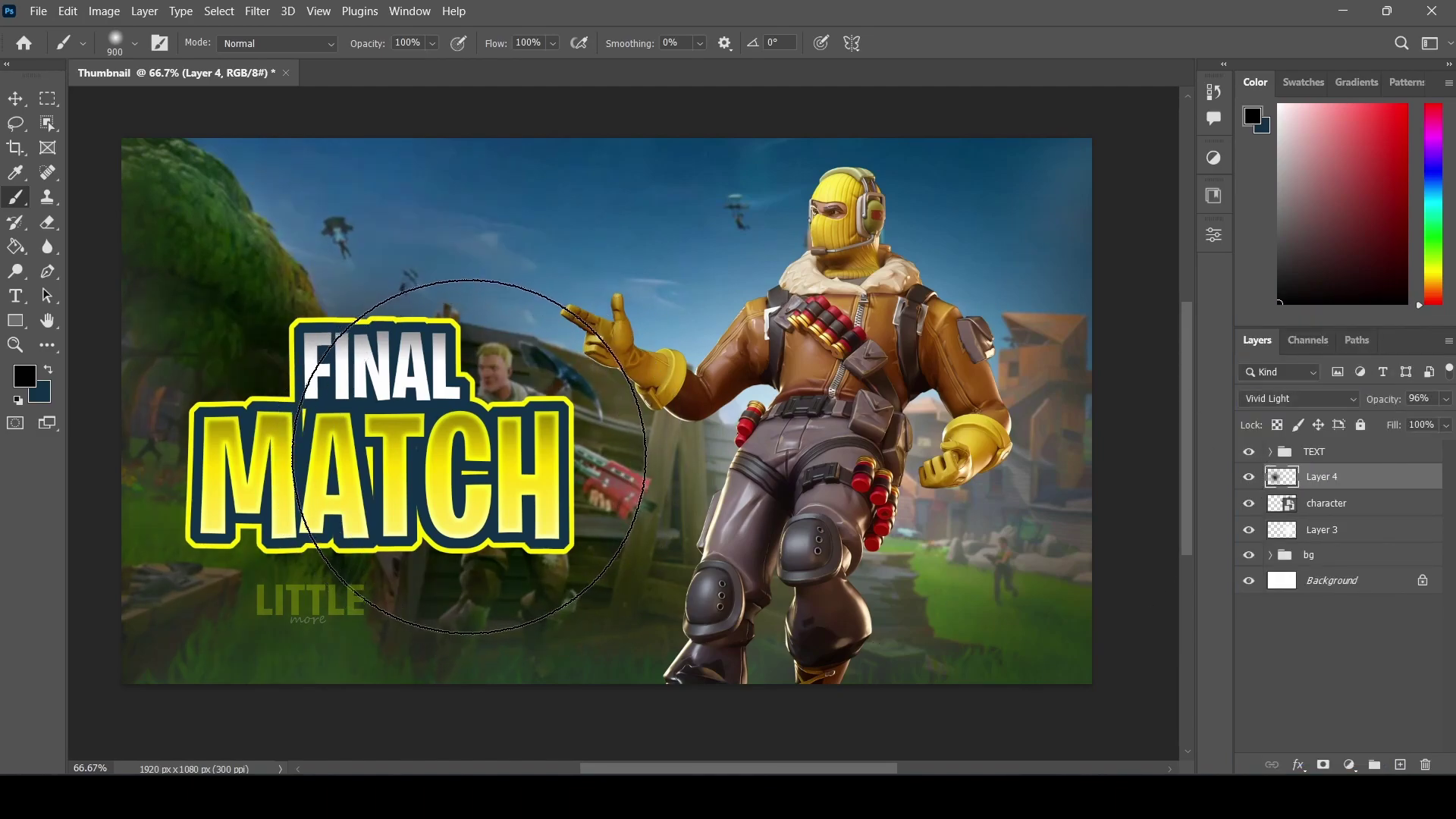
# - Place the Lightning image on the canvas, blended with Linear Dodge (Add) to drop the black
pyautogui.press('v')
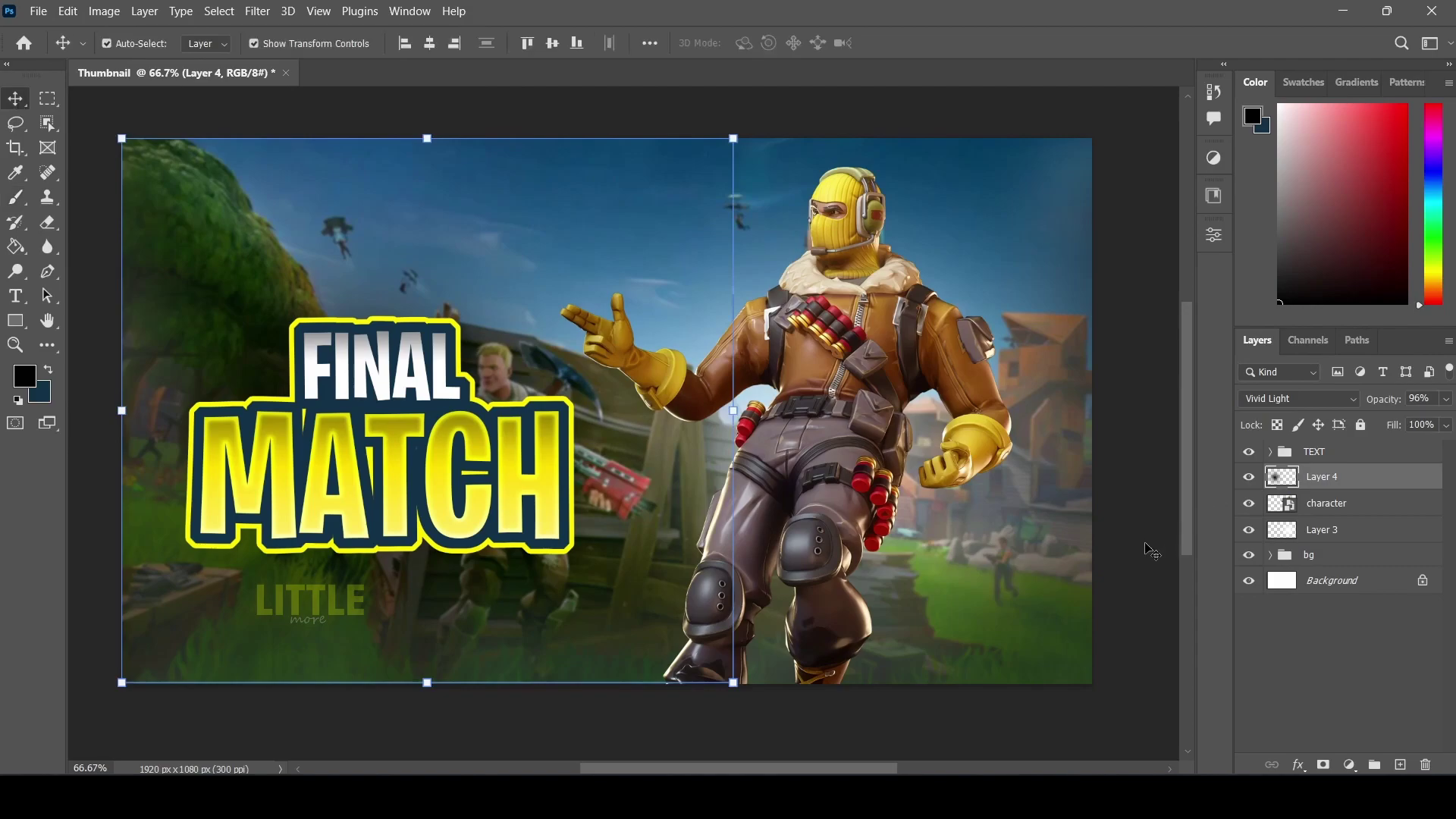
pyautogui.click(1151, 551)
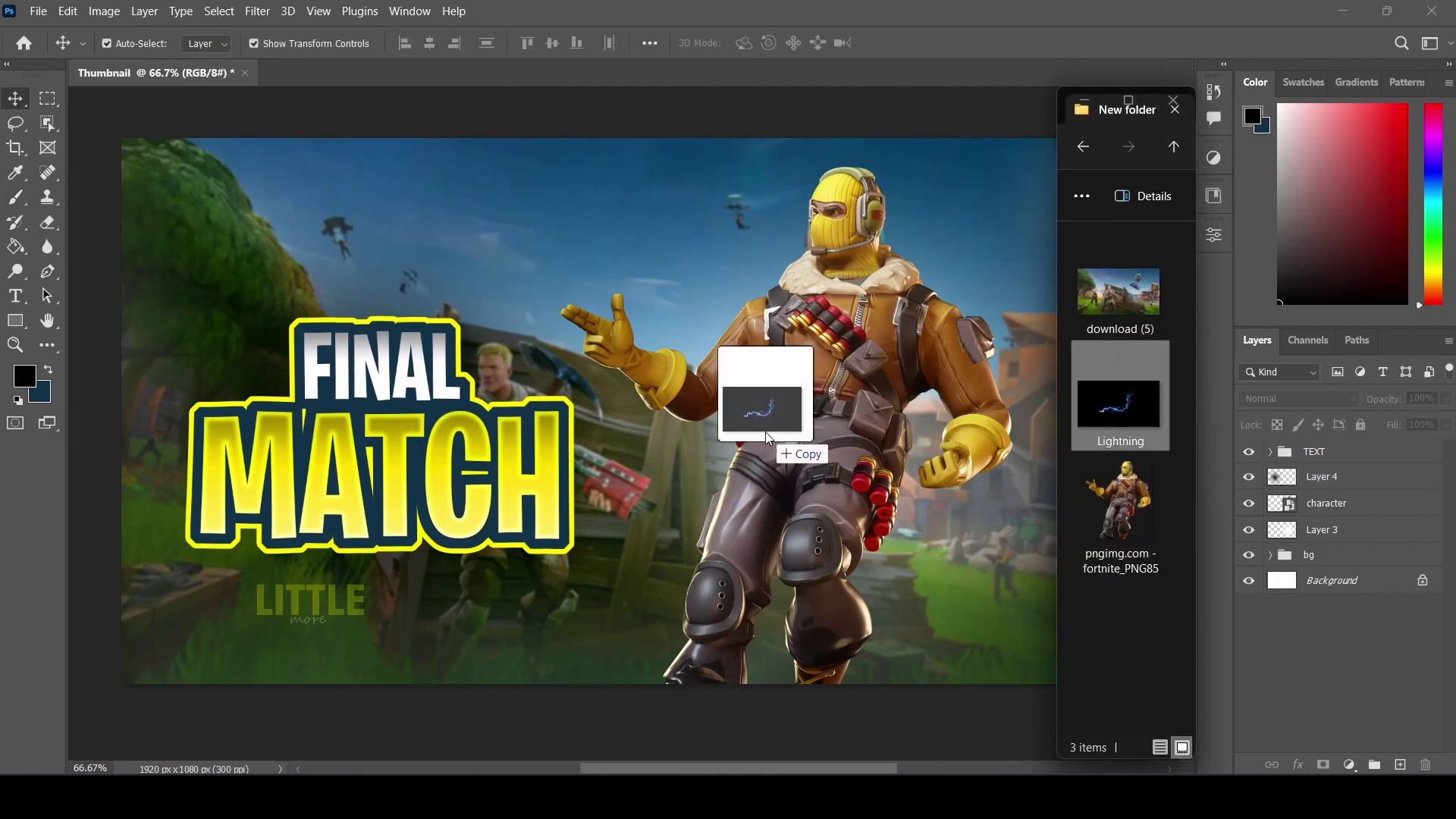
pyautogui.moveTo(1126, 402); pyautogui.dragTo(751, 434)
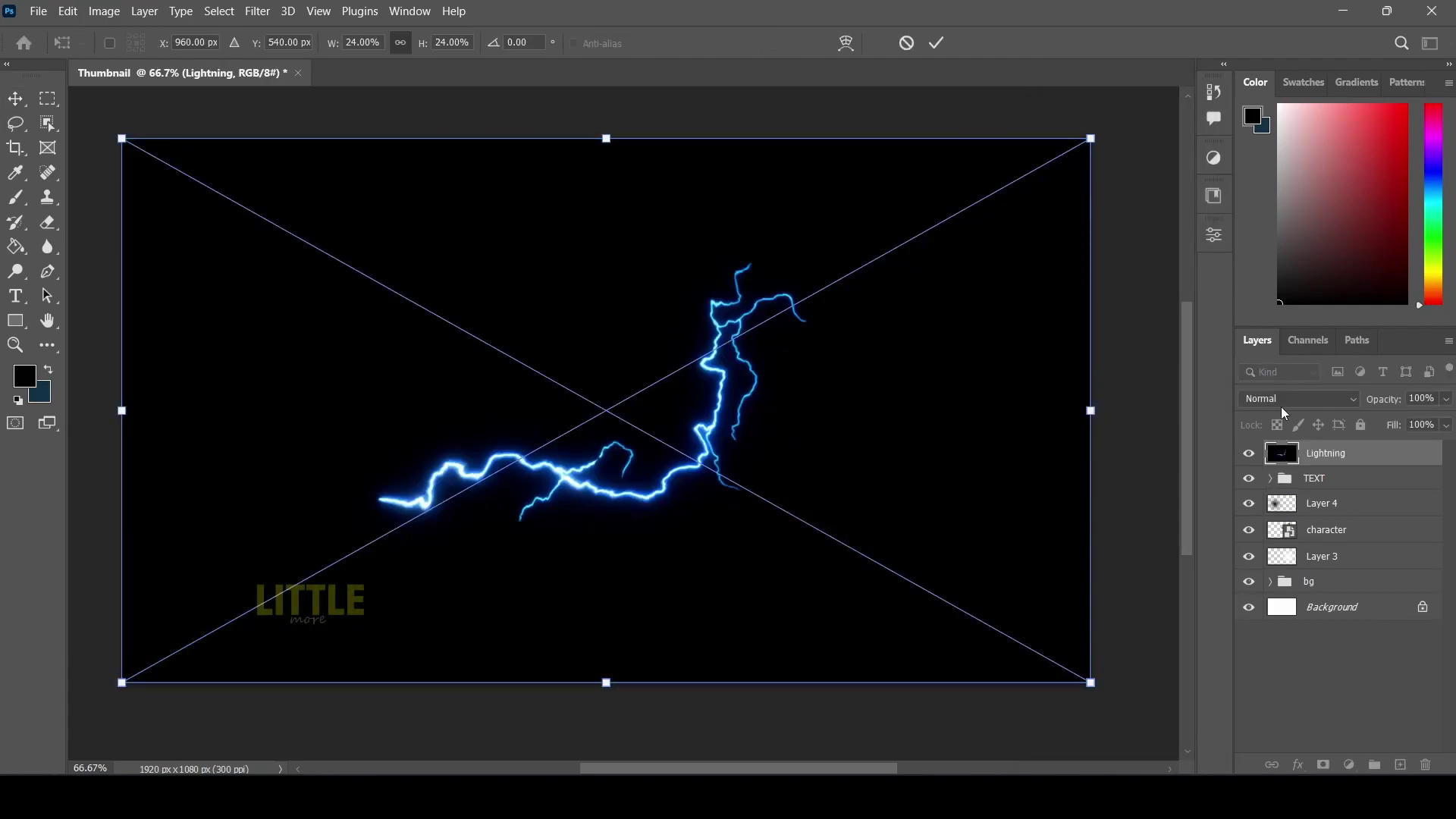
pyautogui.click(1289, 399)
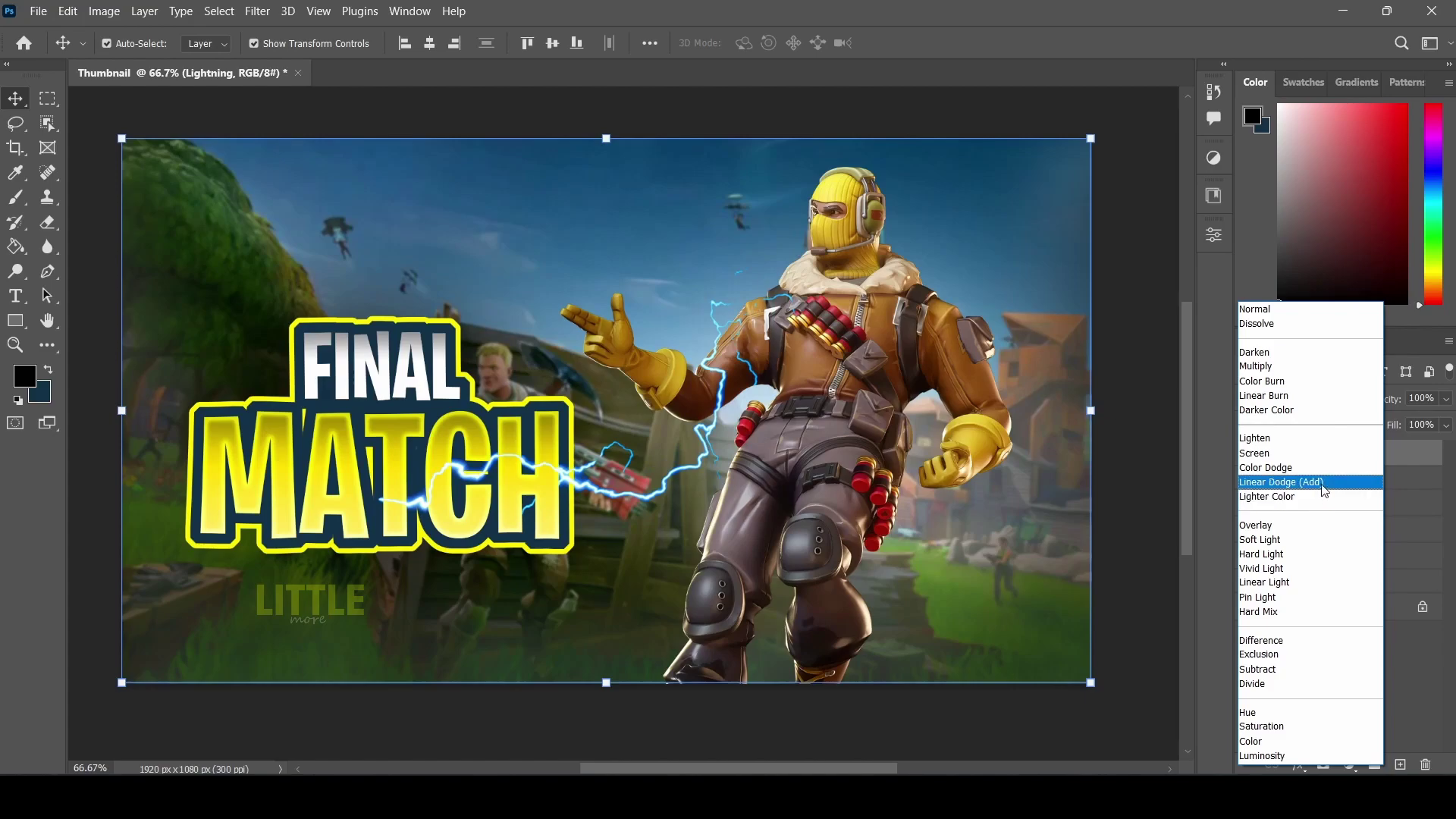
pyautogui.click(1323, 488)
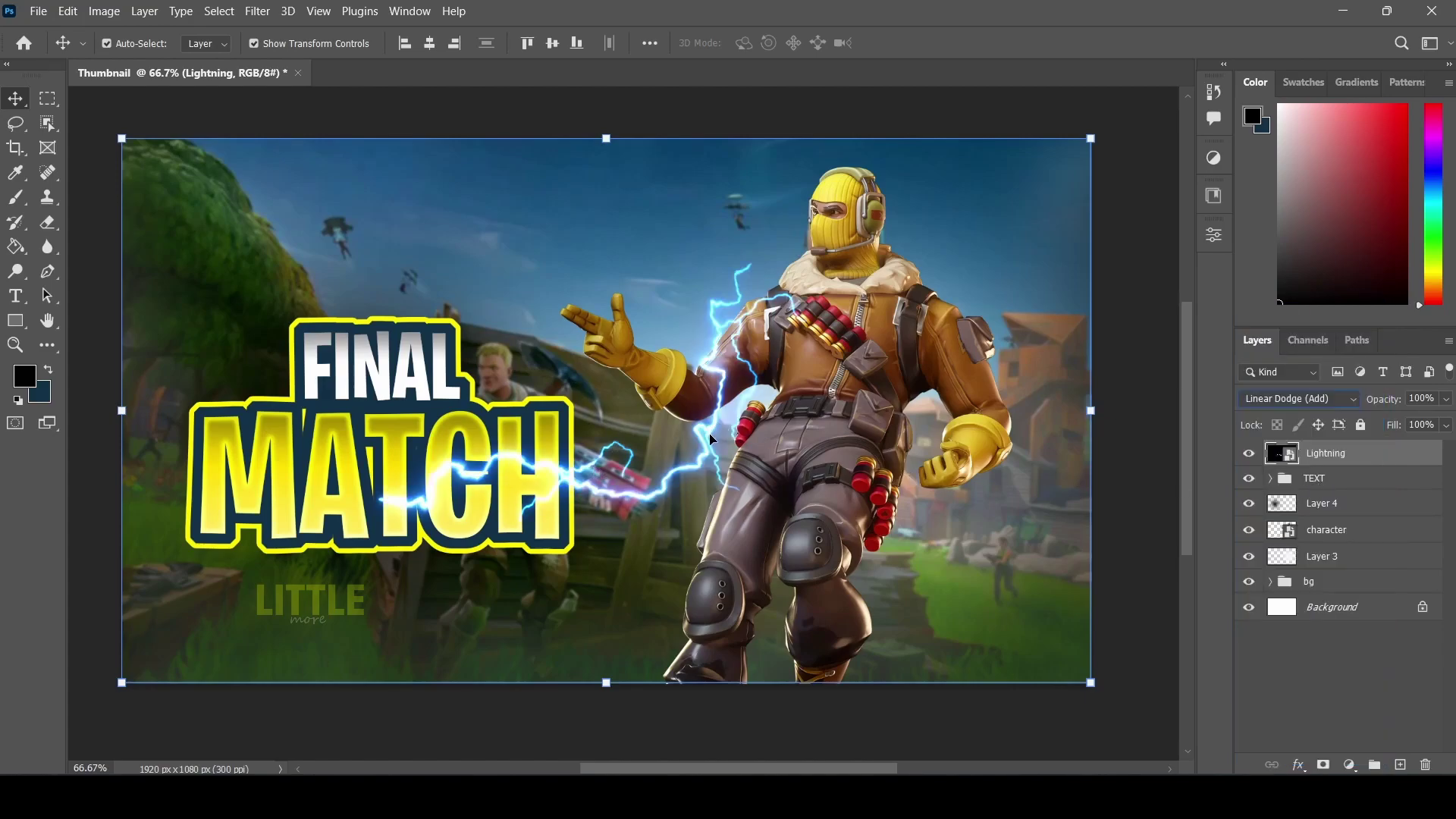
pyautogui.moveTo(711, 438)
pyautogui.mouseDown()
pyautogui.moveTo(611, 459)
pyautogui.moveTo(668, 453)
pyautogui.mouseUp()
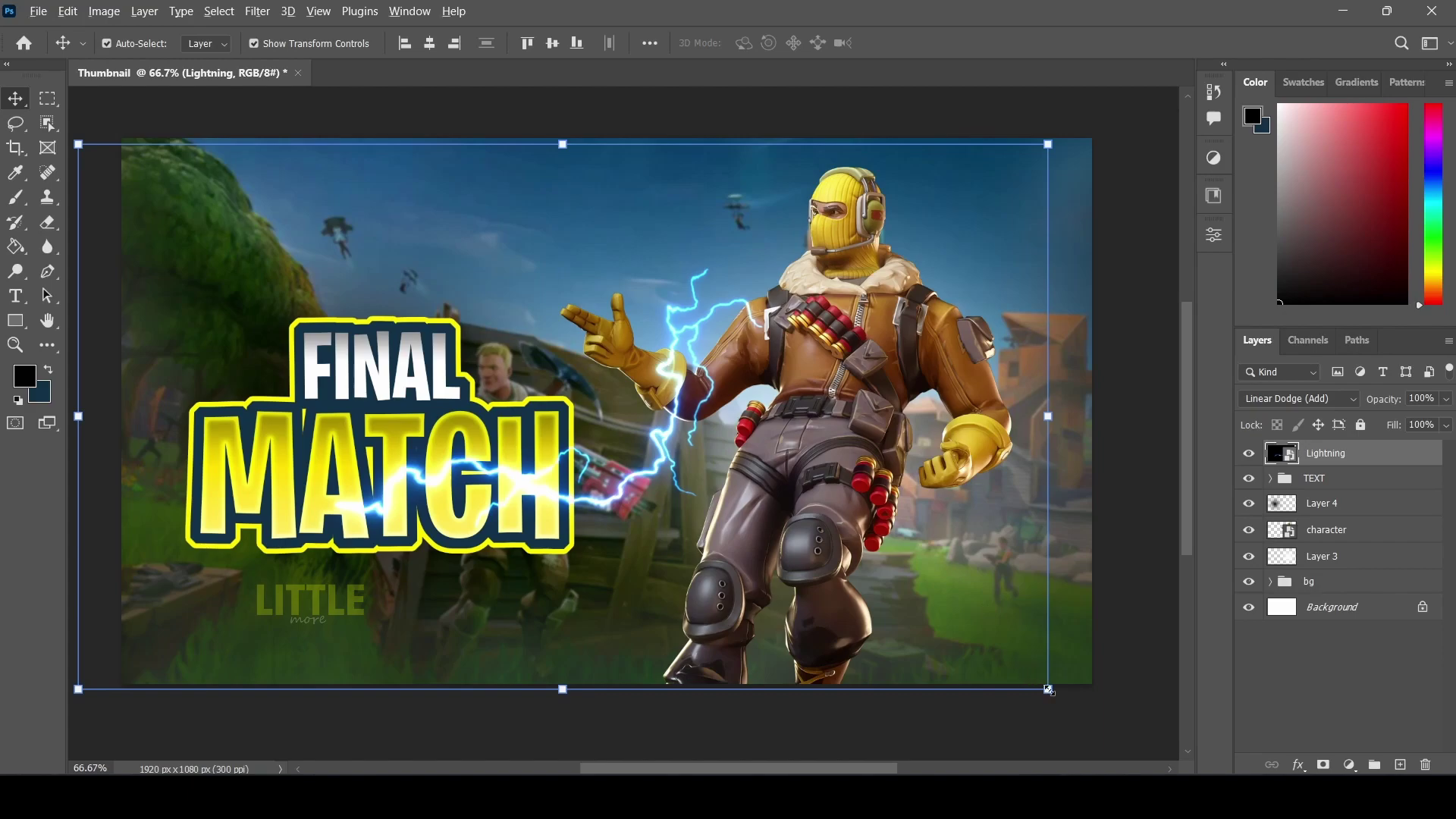
# - Scale down, rotate 180° and position the lightning over the FINAL title, then commit
pyautogui.moveTo(1046, 687); pyautogui.dragTo(944, 659)
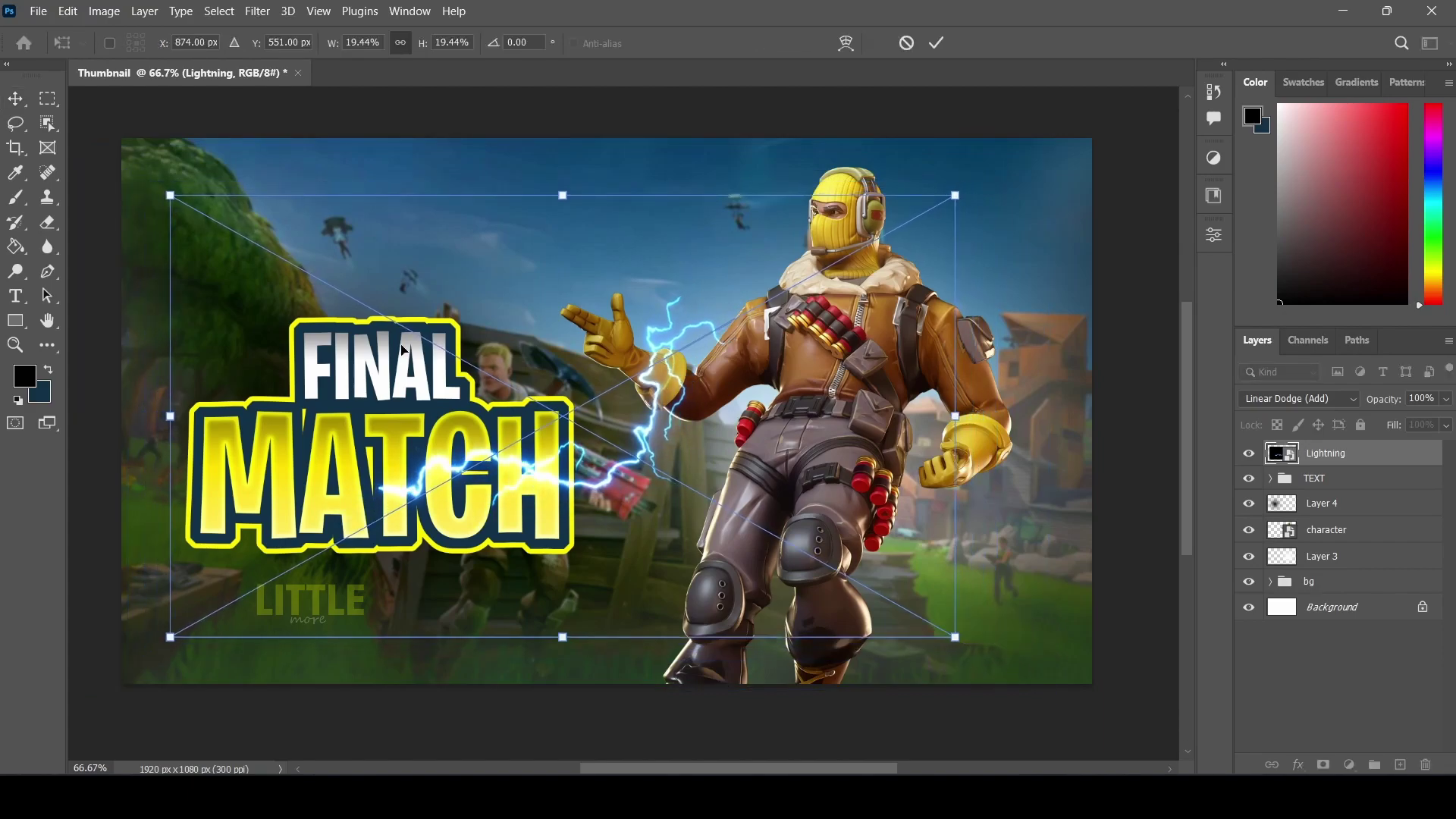
pyautogui.moveTo(162, 175); pyautogui.dragTo(959, 629)
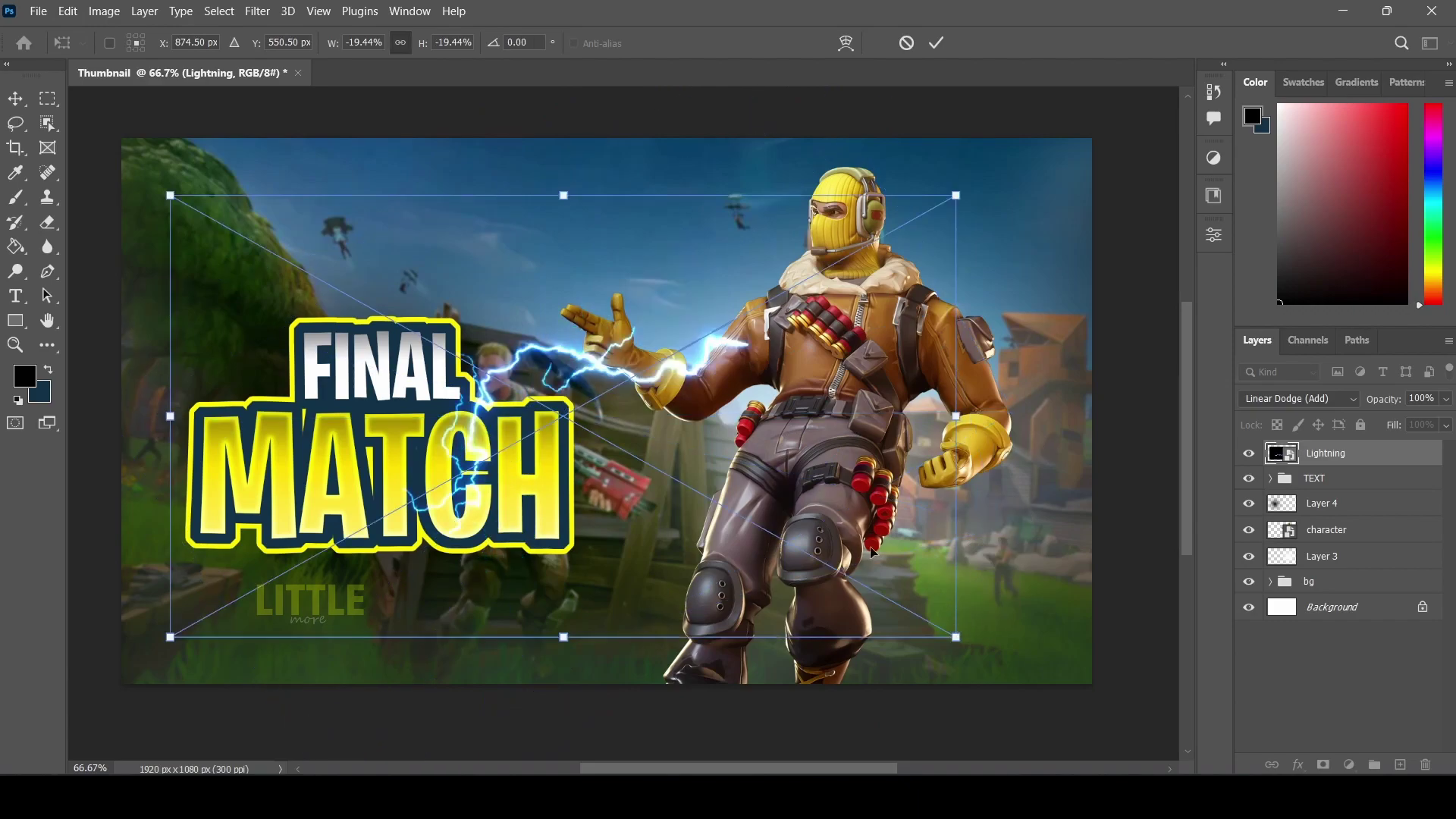
pyautogui.moveTo(698, 356); pyautogui.dragTo(527, 318)
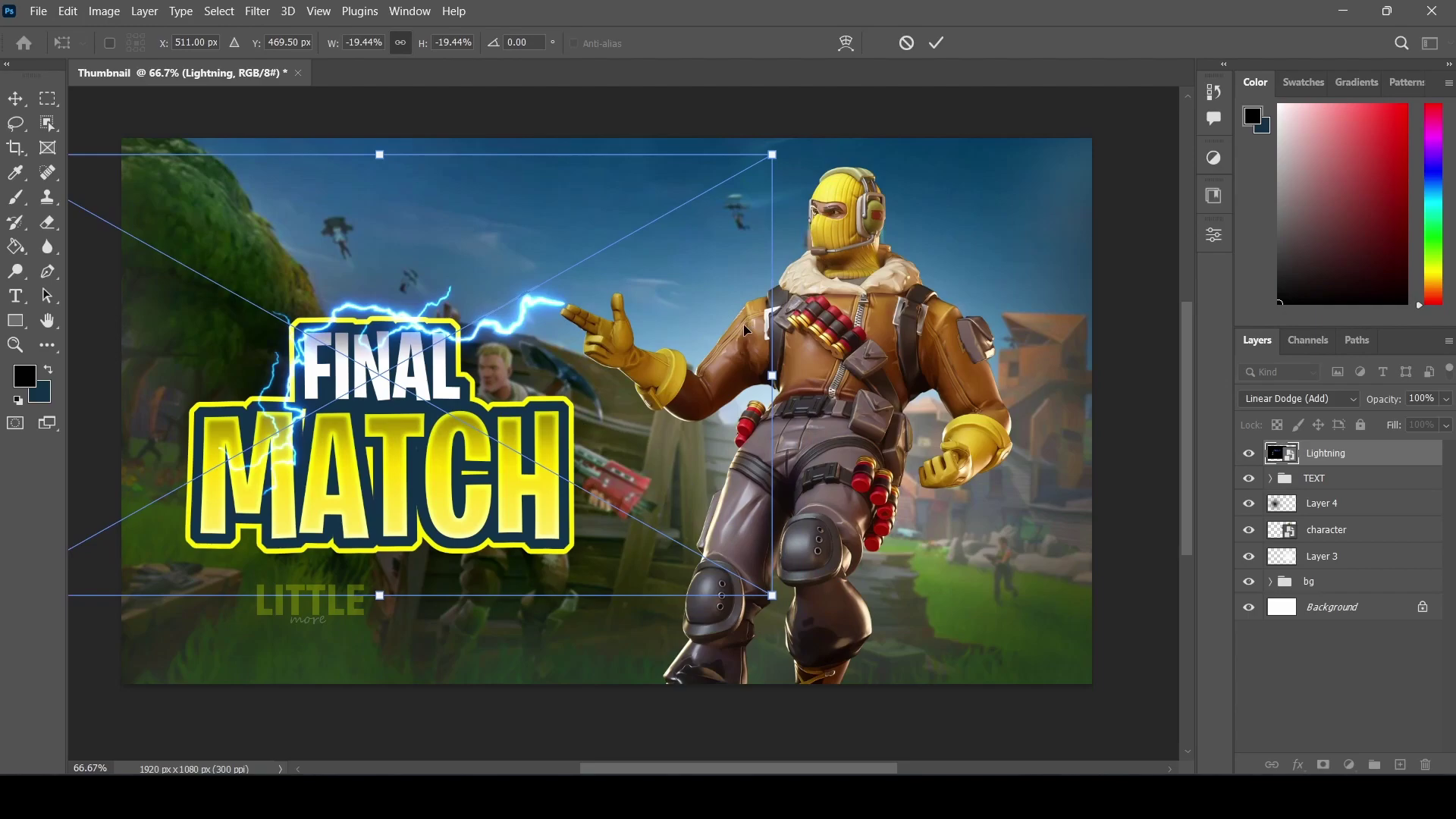
pyautogui.moveTo(782, 141); pyautogui.dragTo(787, 149)
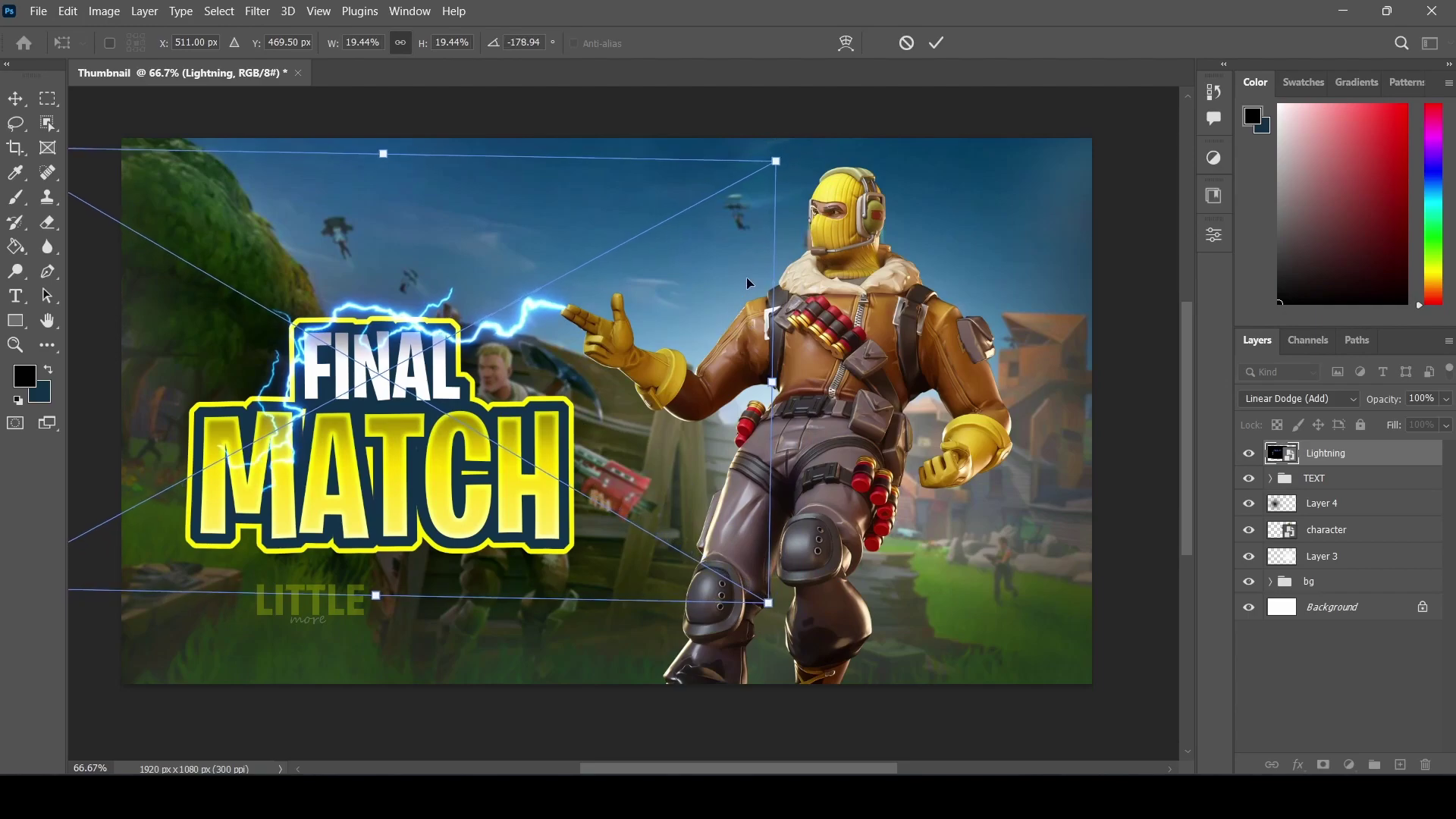
pyautogui.press('Up')
pyautogui.press('Up')
pyautogui.press('Up')
pyautogui.press('Left')
pyautogui.press('Left')
pyautogui.press('Left')
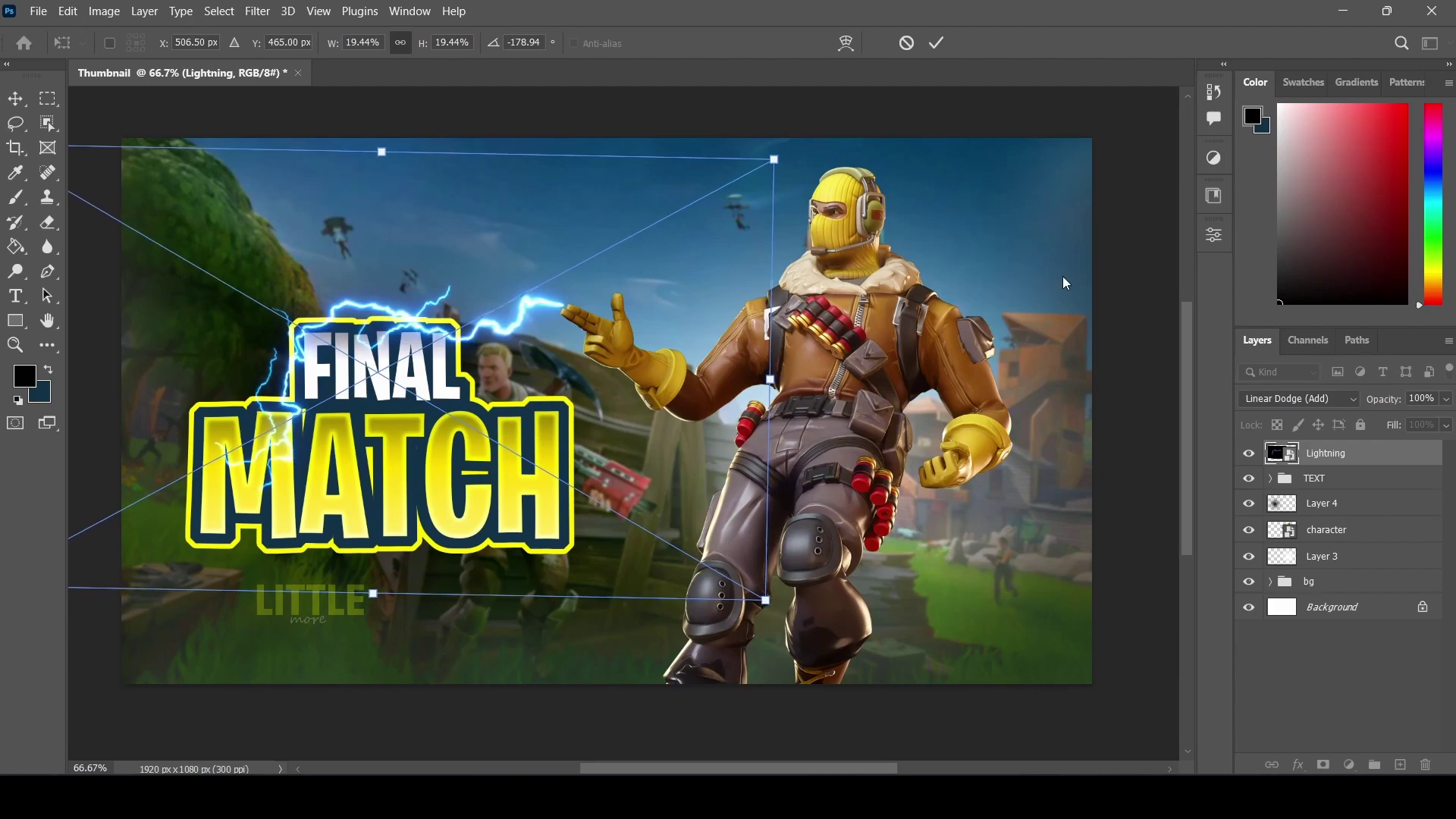
pyautogui.press('Return')
pyautogui.click(1124, 293)
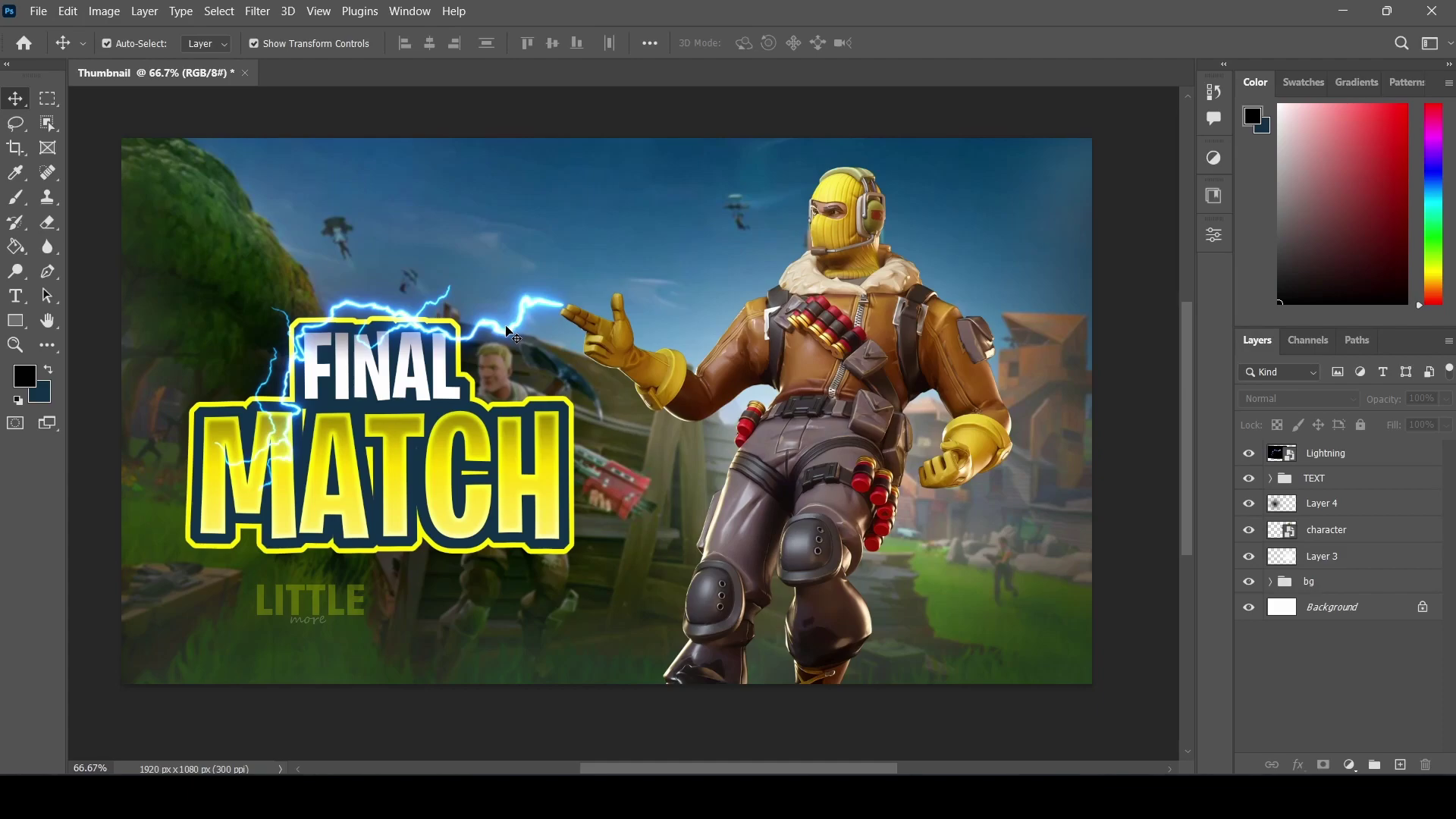
# - Duplicate the lightning bolt onto the character's legs and select the bg group
pyautogui.moveTo(513, 336); pyautogui.dragTo(819, 538)
pyautogui.click(978, 472)
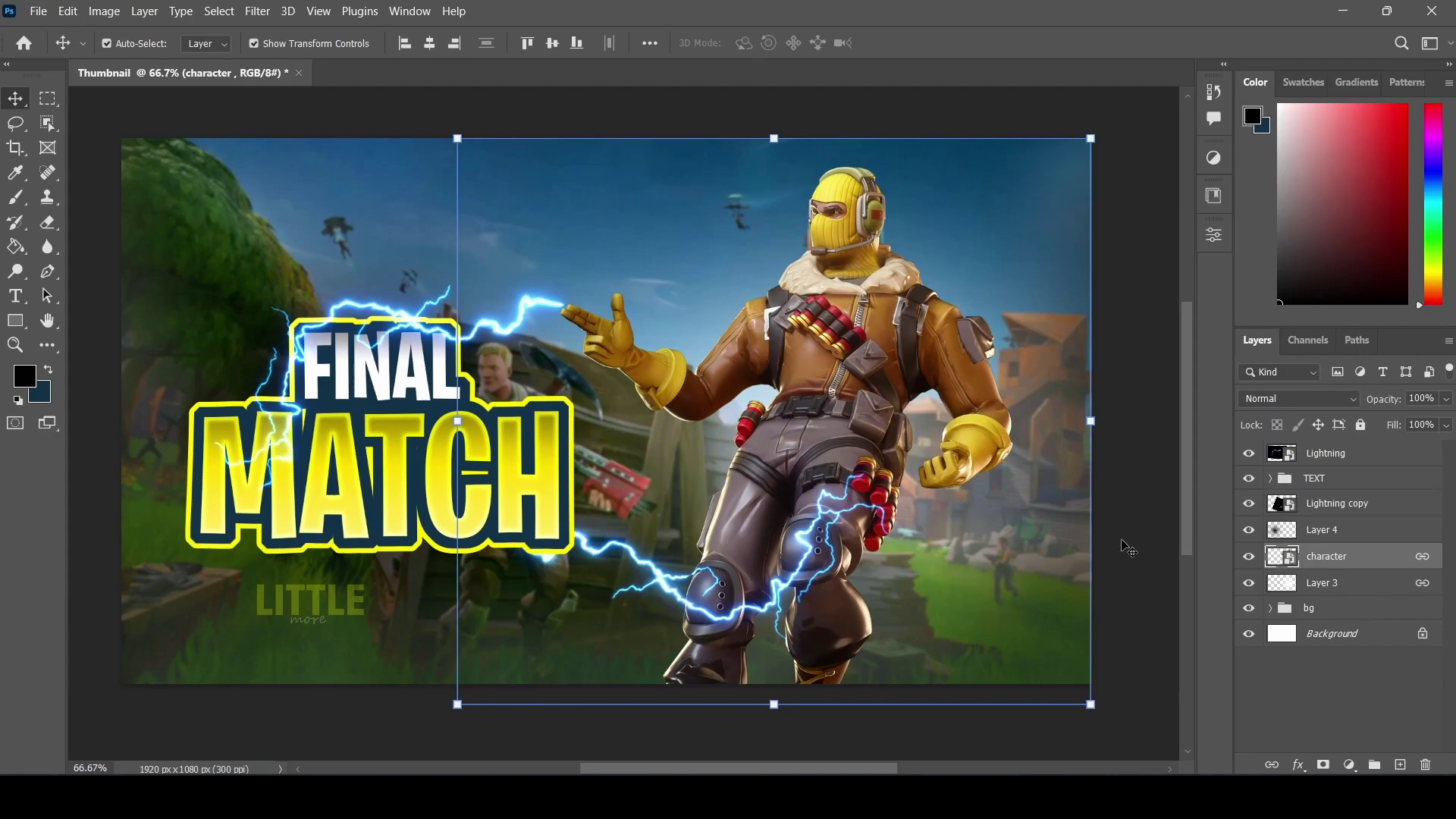
pyautogui.click(1333, 595)
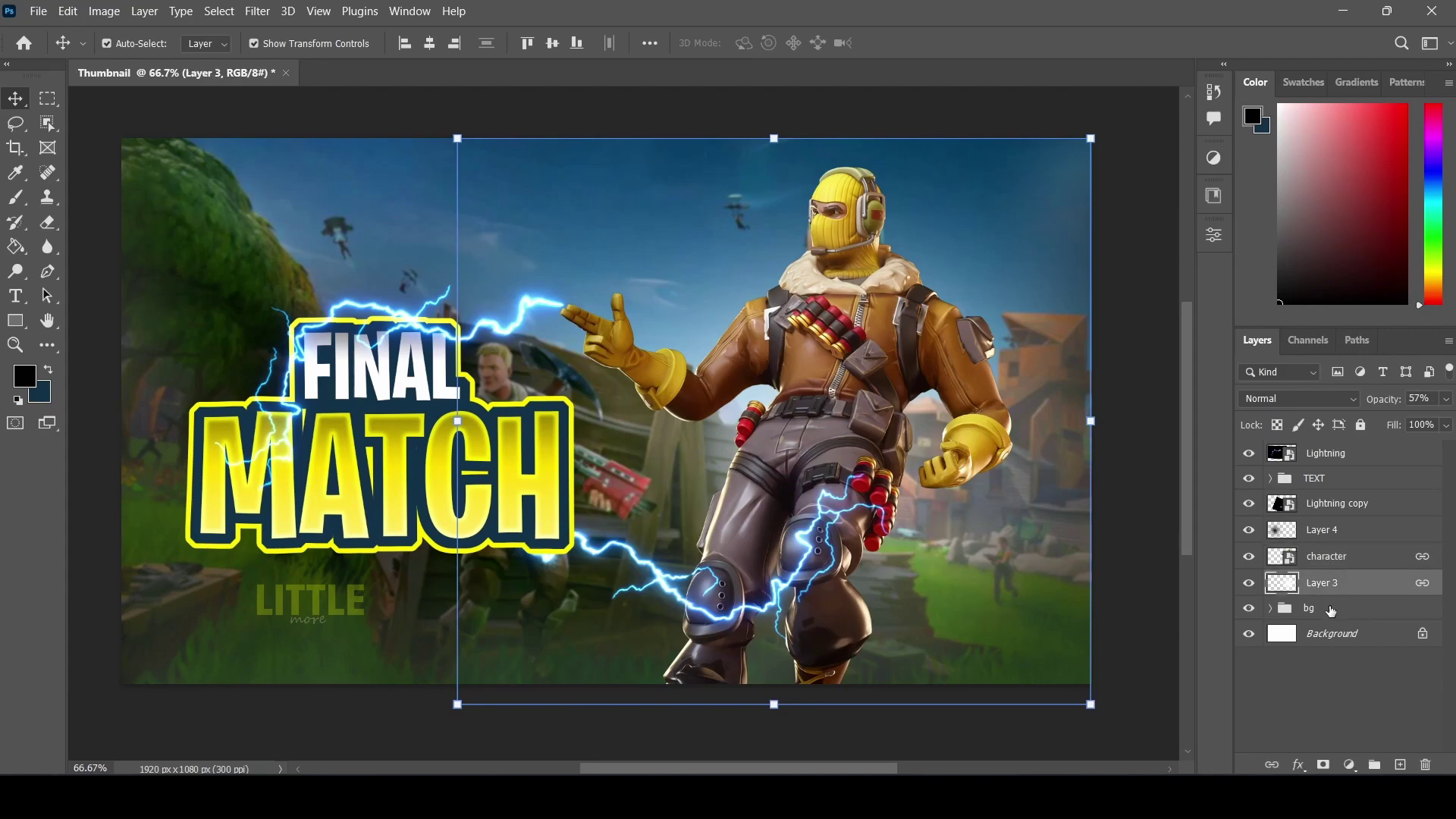
pyautogui.click(1331, 609)
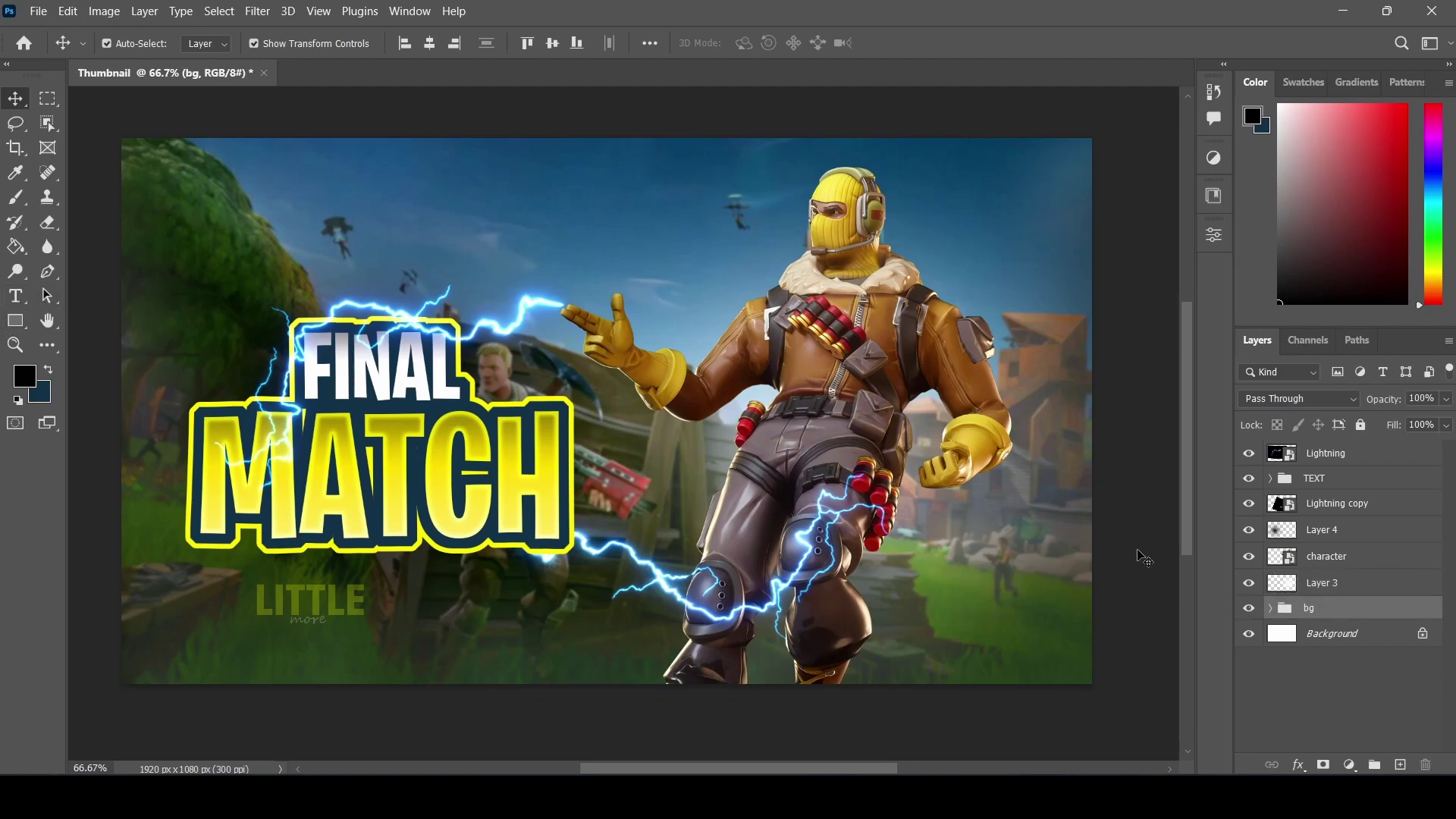
# - Add Layer 5 above bg with a larger brush, Hue blending and 35% opacity
pyautogui.click(1400, 766)
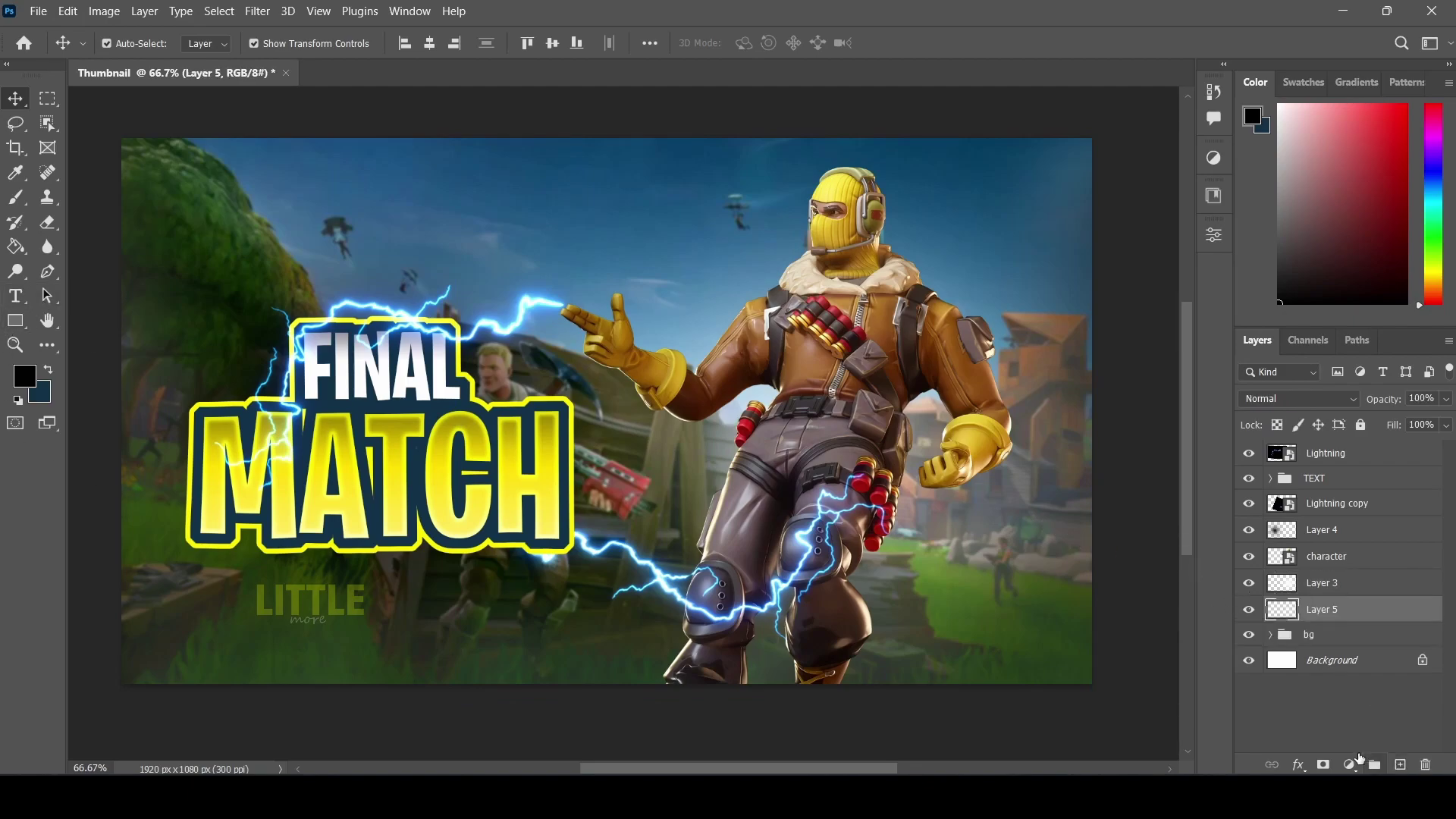
pyautogui.click(15, 197)
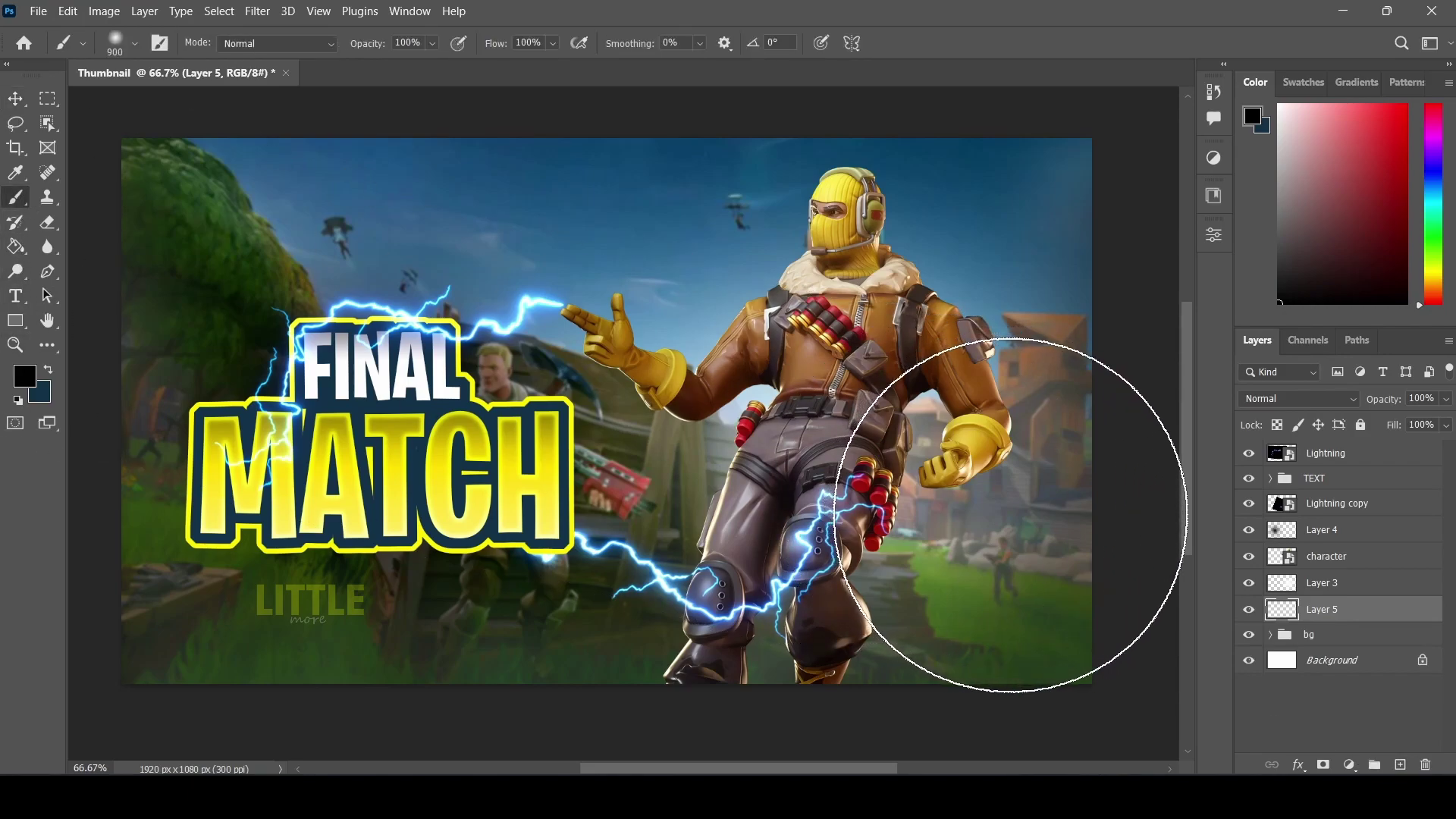
pyautogui.scroll(-2, 1014, 520)
pyautogui.press(']')
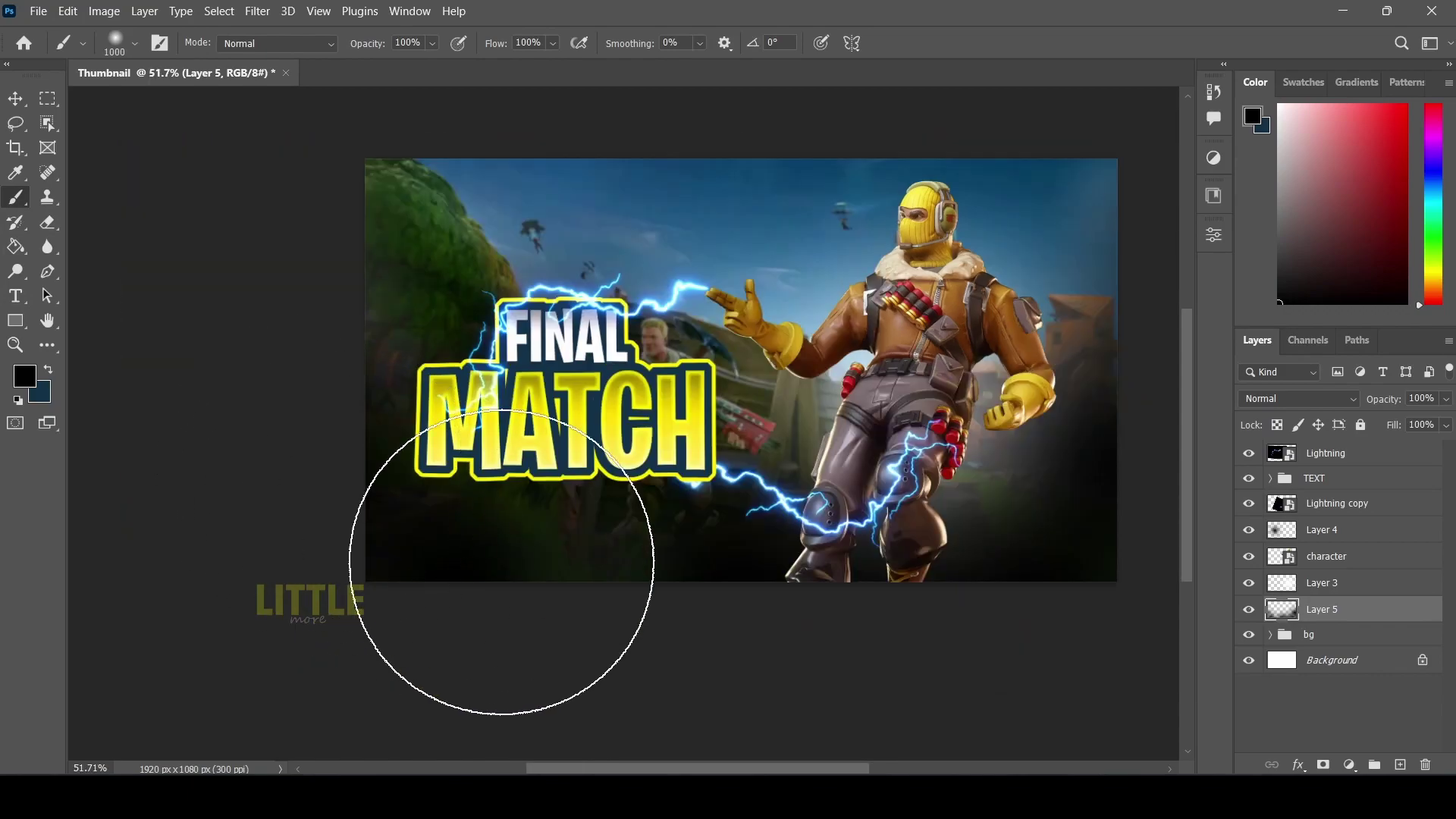
pyautogui.moveTo(1395, 403); pyautogui.dragTo(1373, 402)
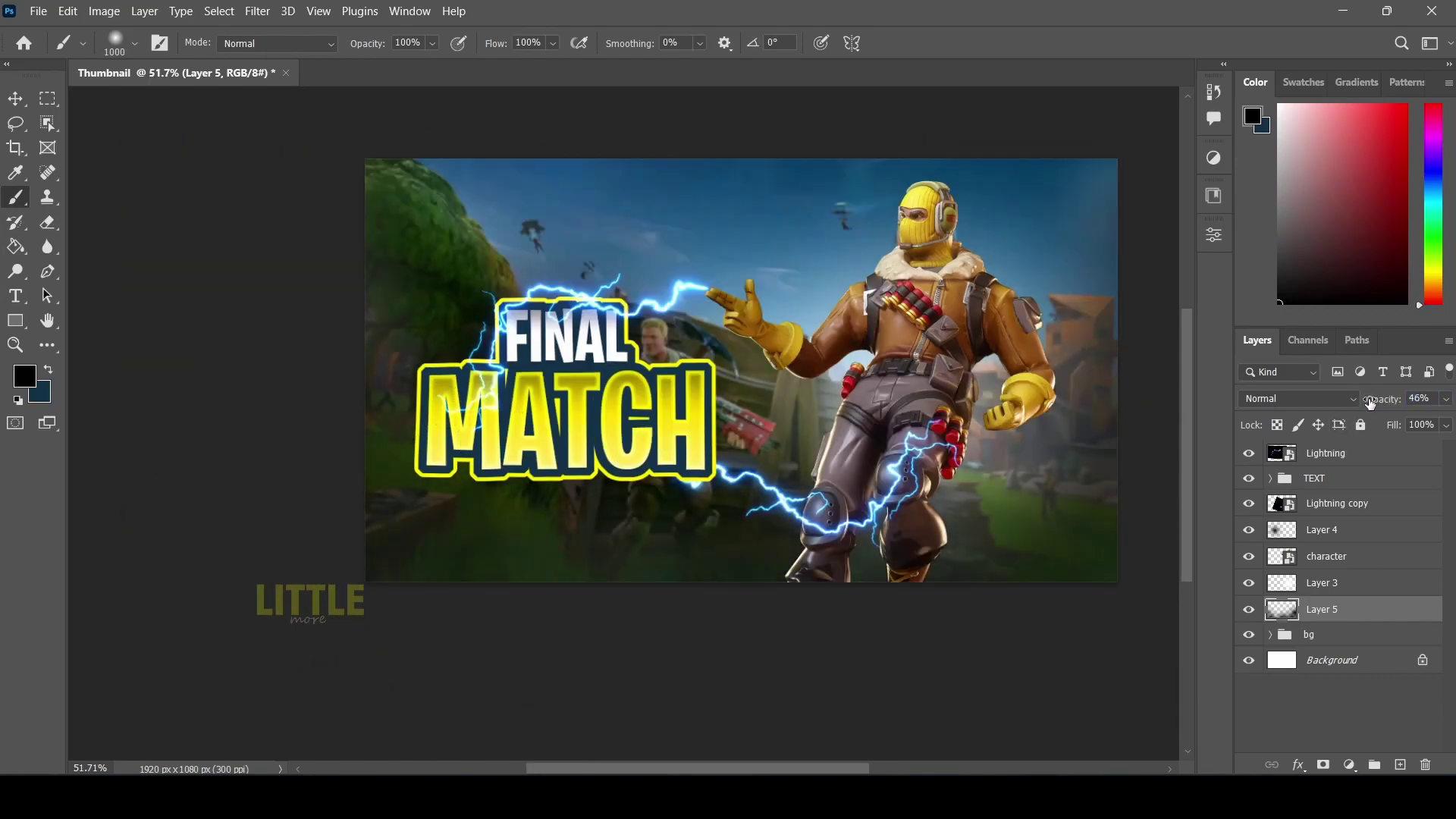
pyautogui.click(1312, 398)
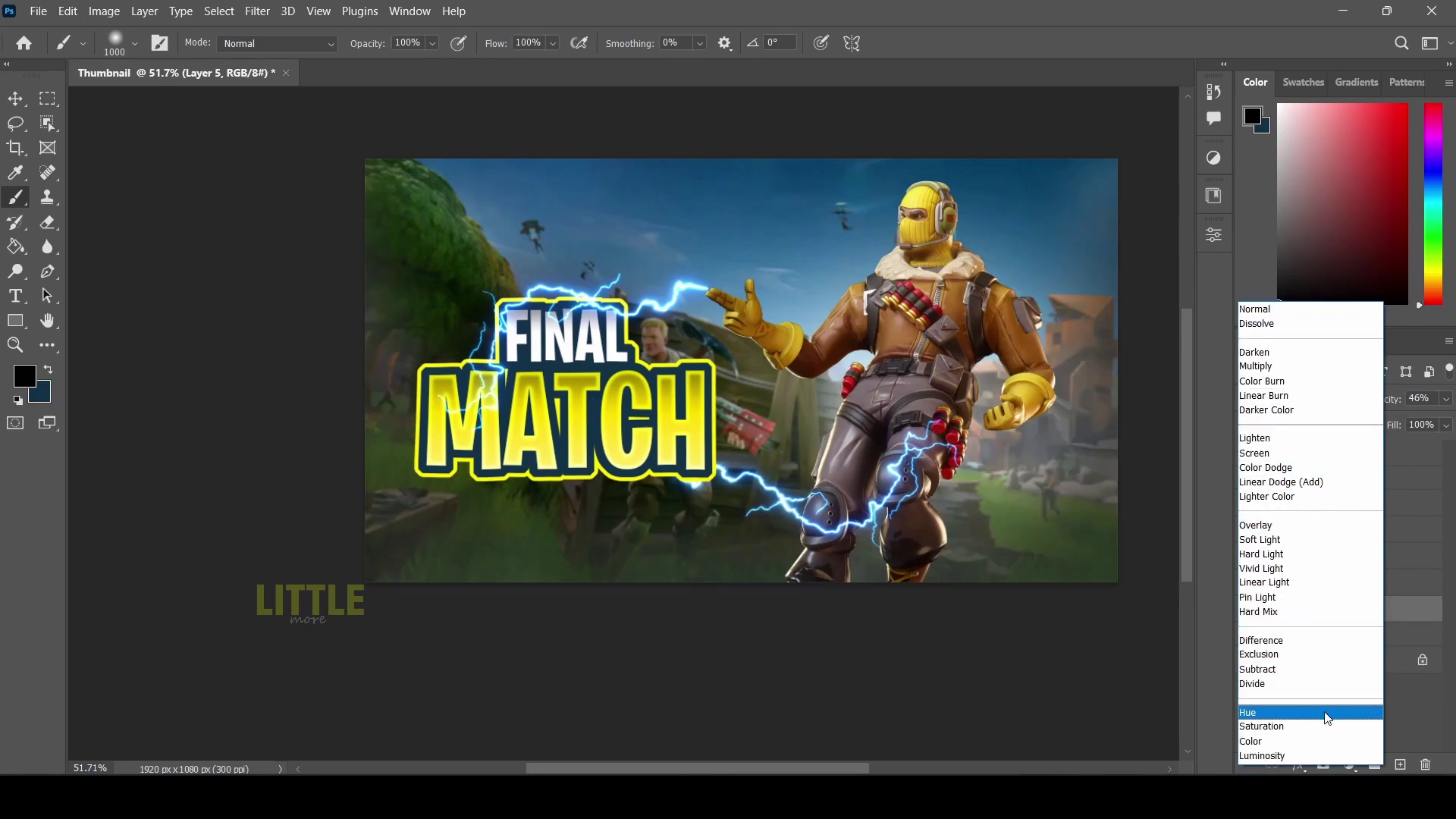
pyautogui.click(1325, 713)
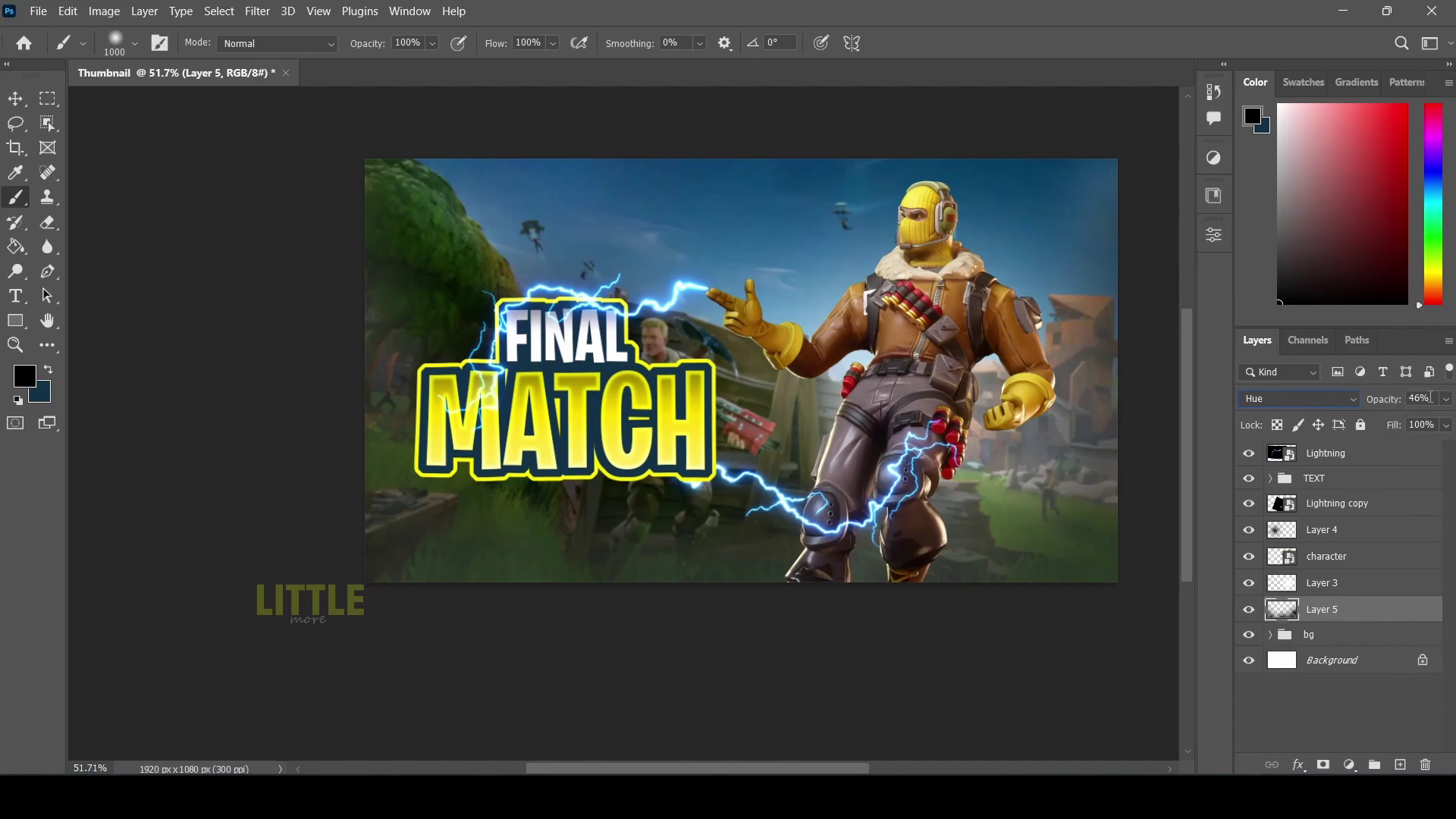
pyautogui.write('35')
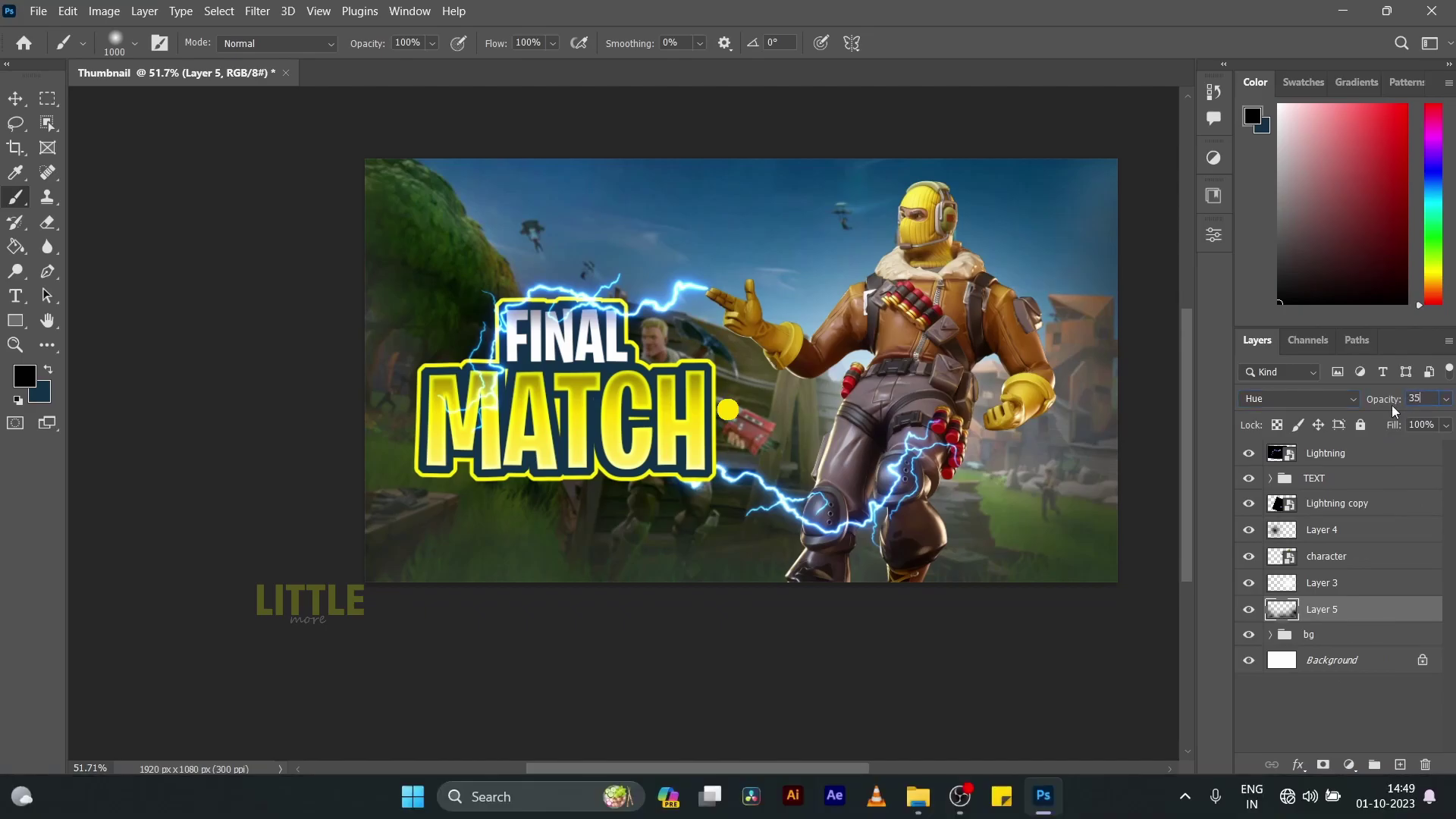